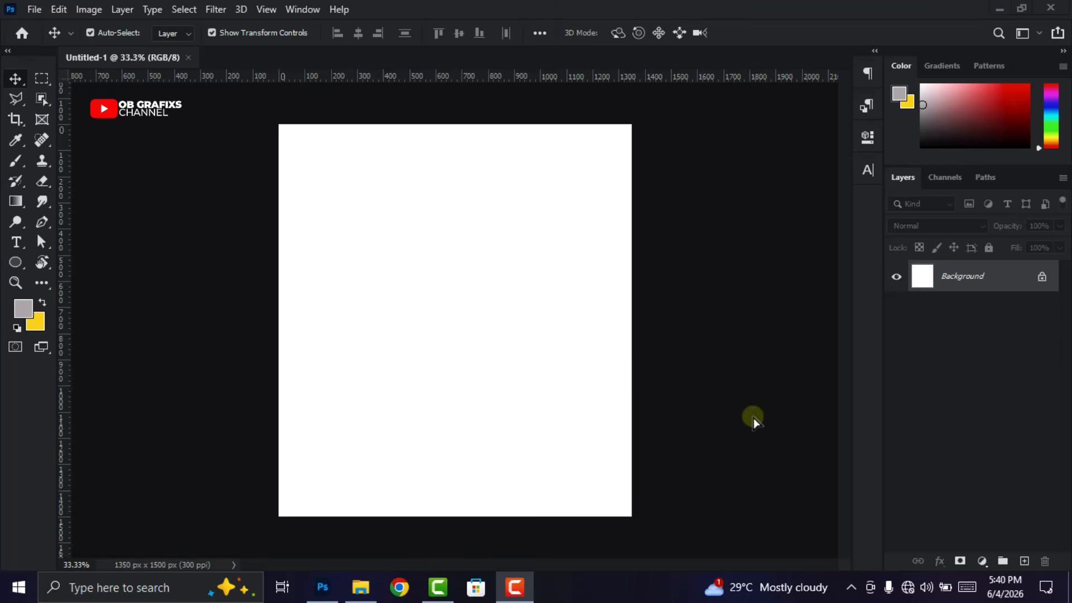
Add a Solid Color fill layer above the background using light blue #87d5f4.
click(983, 561)
click(964, 293)
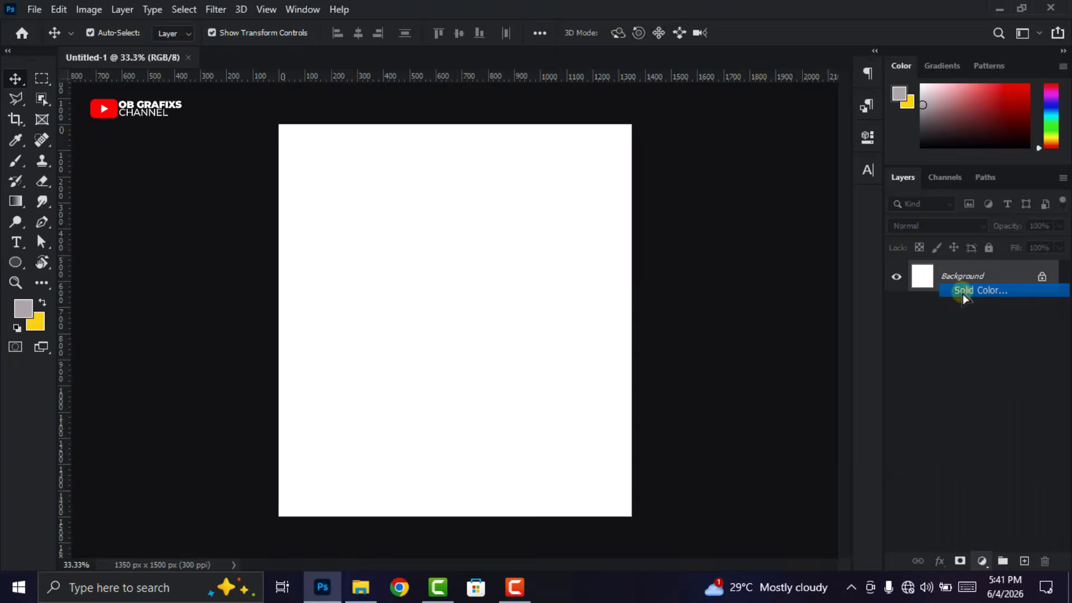
drag(839, 232, 742, 164)
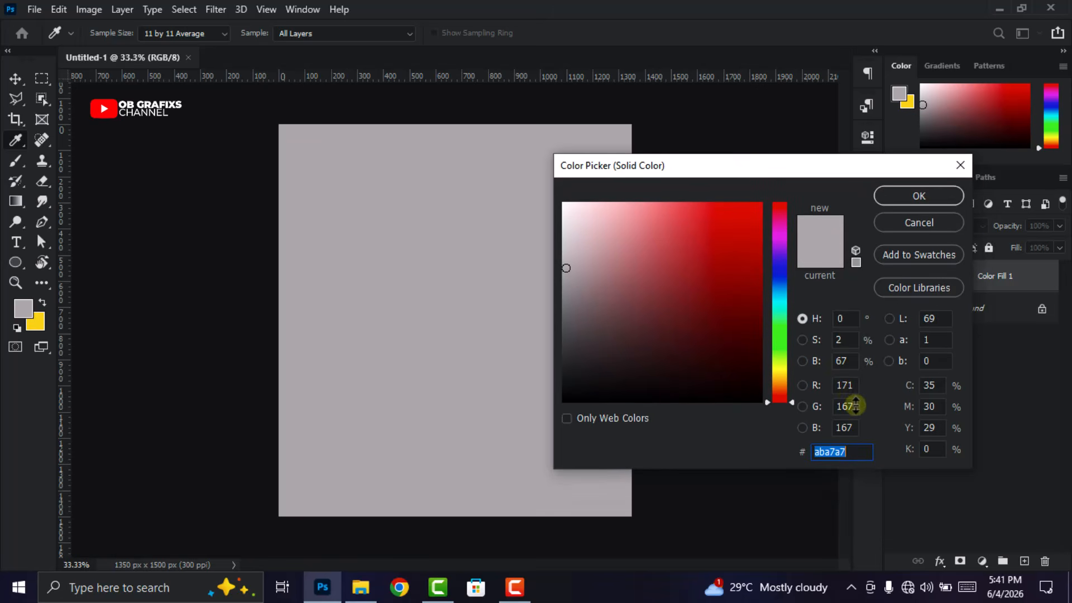
text(87d5)
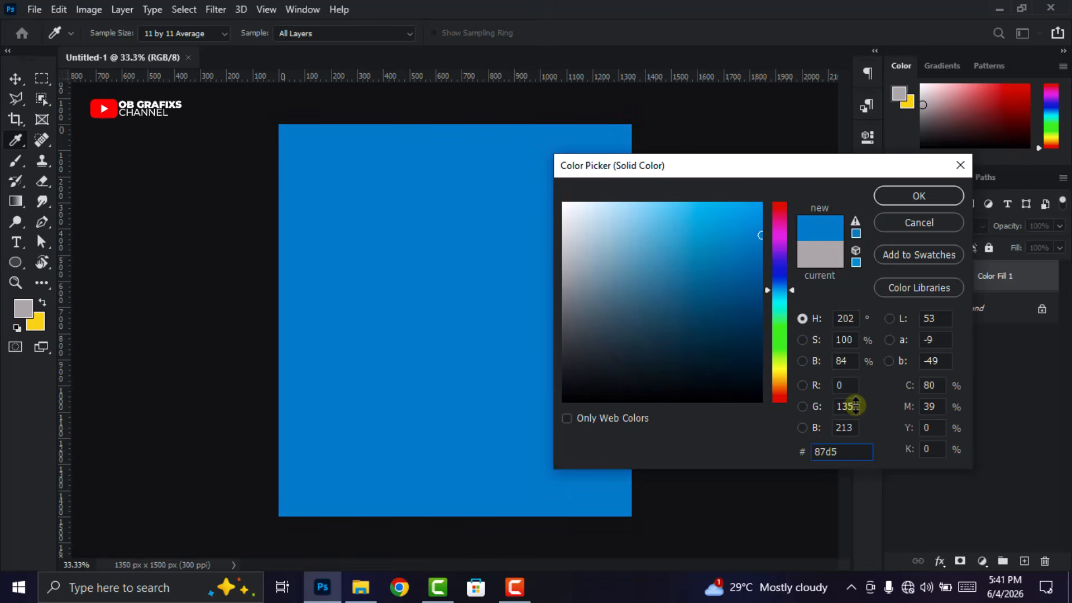
text(f4)
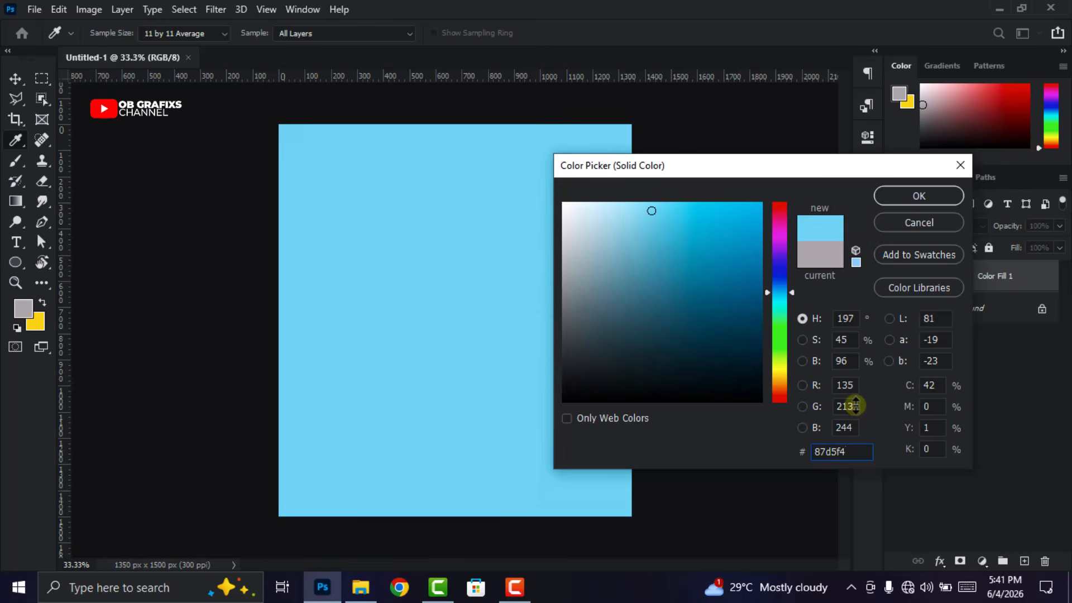
click(909, 197)
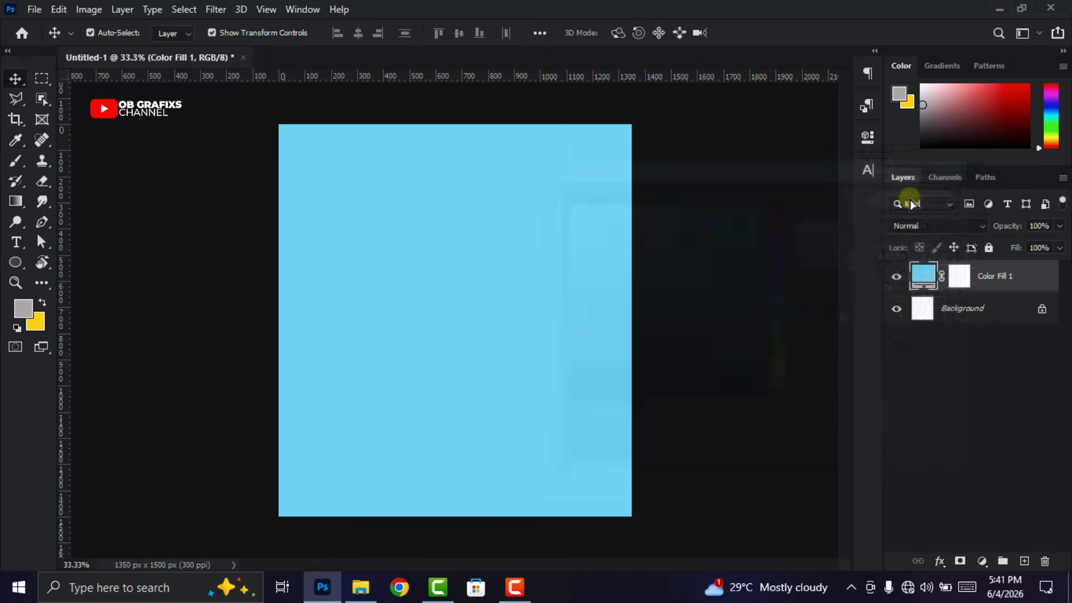
Rasterize the blue fill layer and erase its lower half with a Soft Round eraser of 1457 px, fading it to white.
right_click(997, 282)
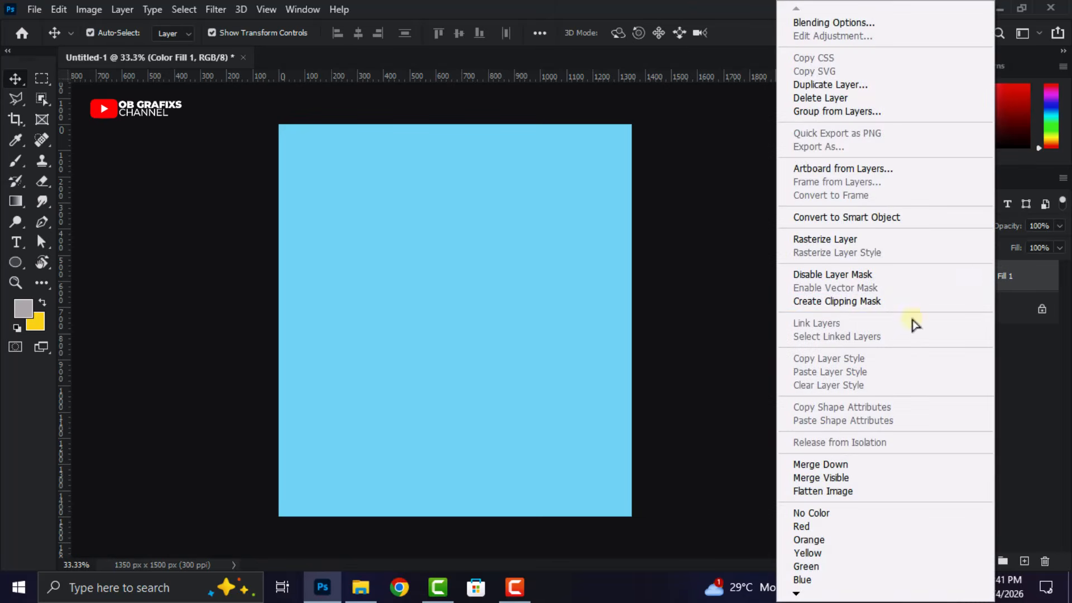
click(843, 239)
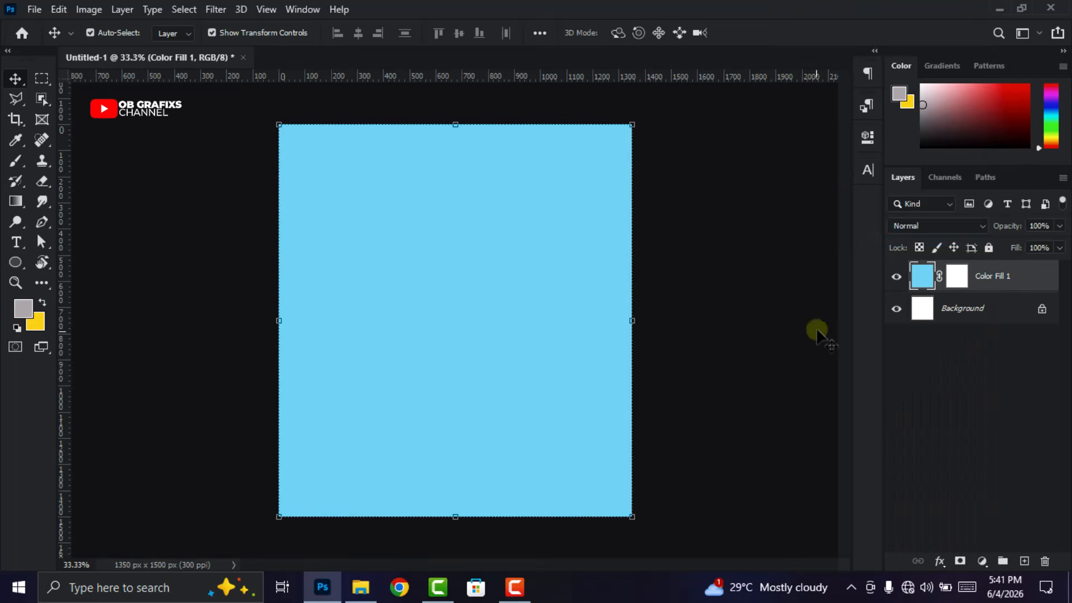
click(43, 183)
click(84, 187)
right_click(399, 350)
drag(561, 350, 562, 351)
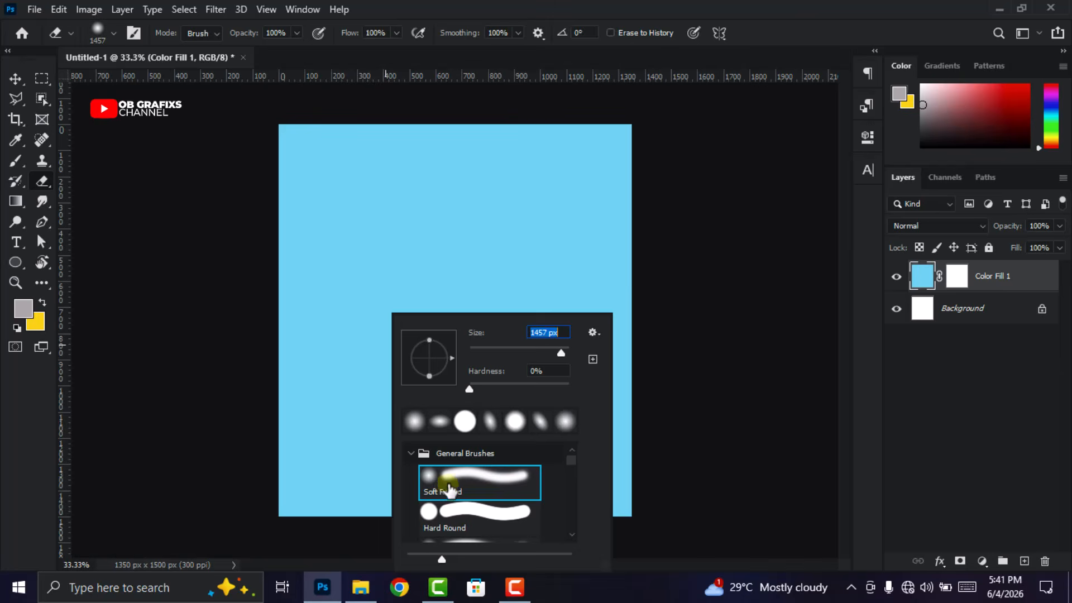
click(791, 16)
scroll(590, 348, down, 2)
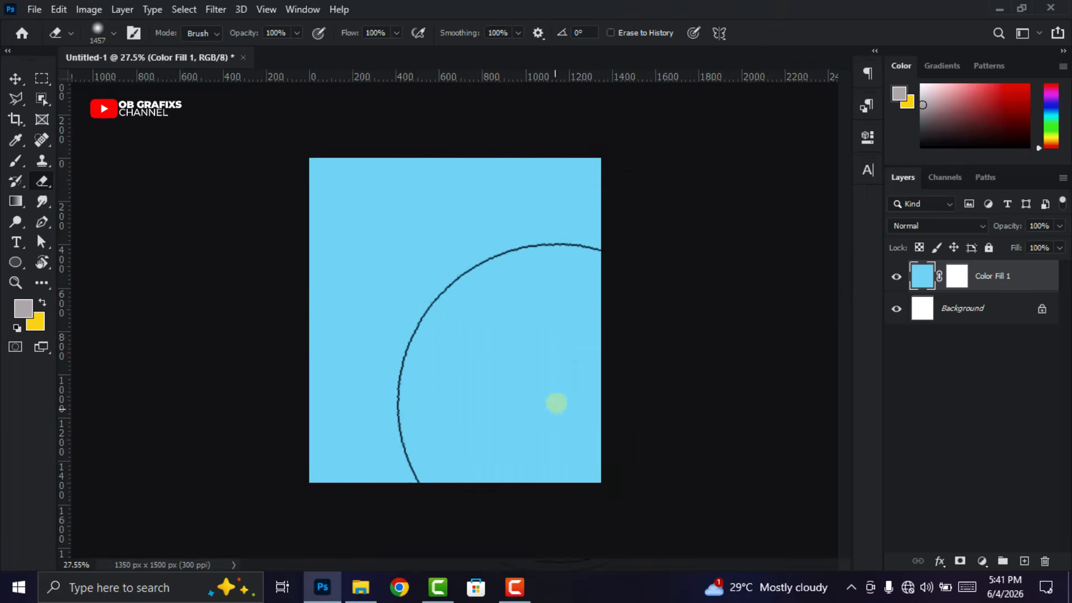
mouse_move(555, 476)
mouse_down()
mouse_move(151, 484)
mouse_move(485, 474)
mouse_move(613, 455)
mouse_move(67, 485)
mouse_move(494, 491)
mouse_move(421, 493)
mouse_move(703, 481)
mouse_up()
click(16, 80)
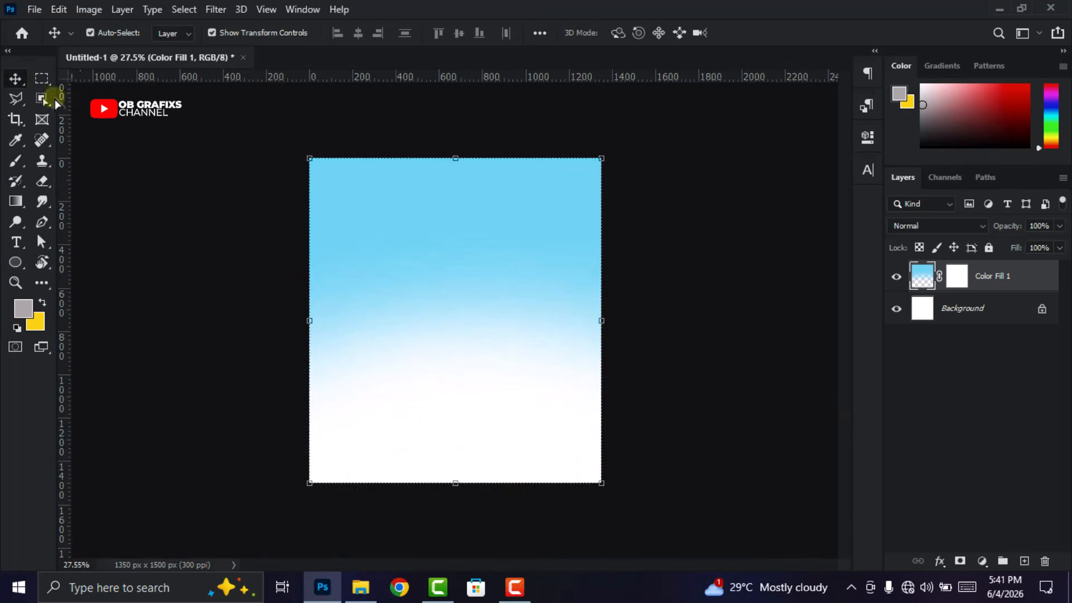
click(287, 228)
key(ctrl+plus)
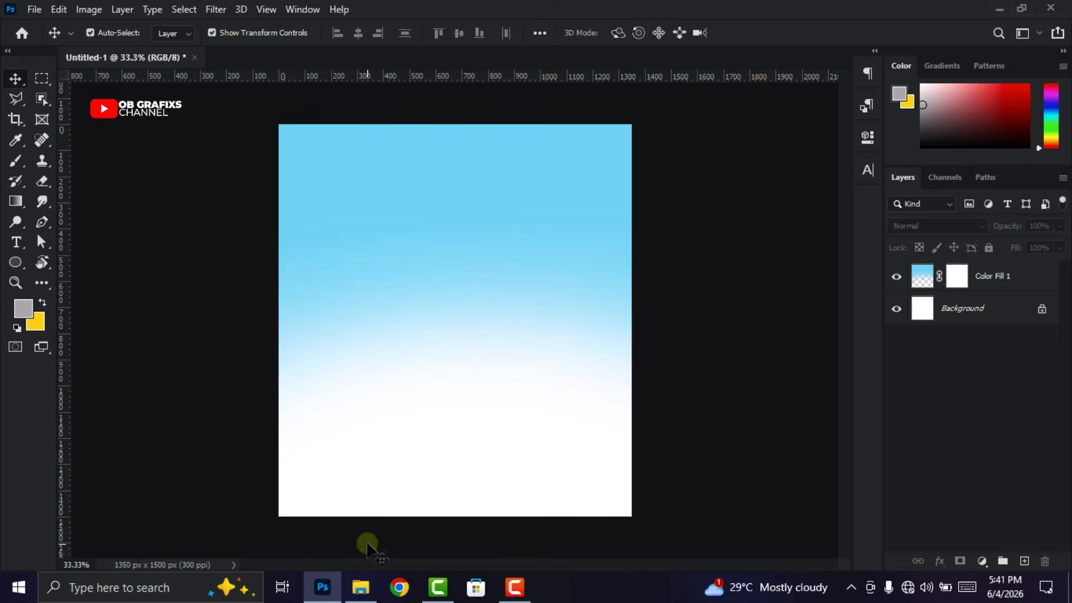
Place the IMG_6805 leaves image, enlarge it slightly beyond the canvas width and position it across the upper part of the canvas.
click(361, 586)
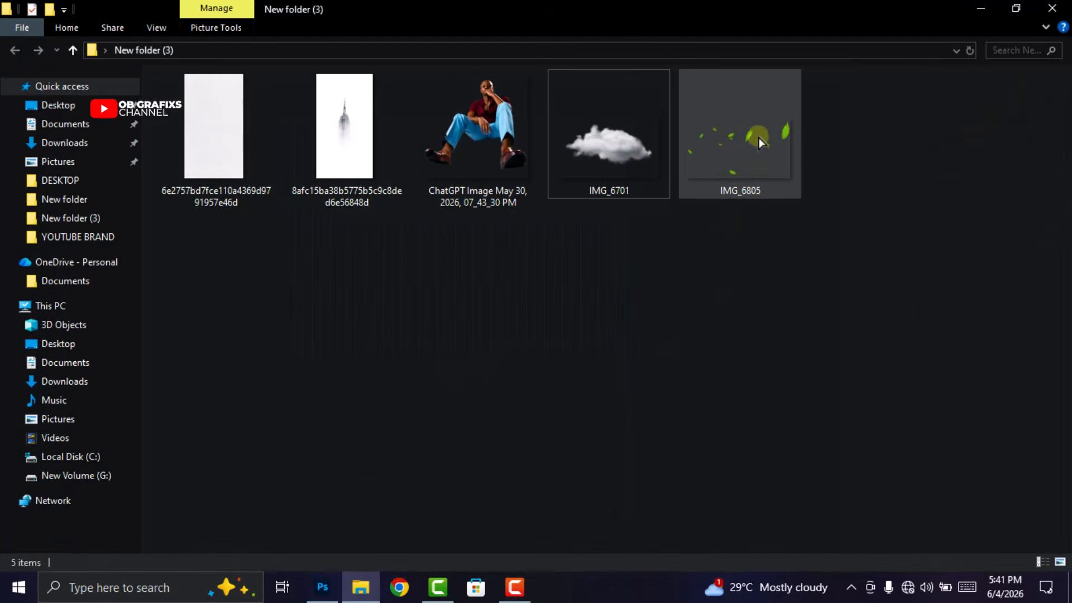
drag(759, 153, 455, 348)
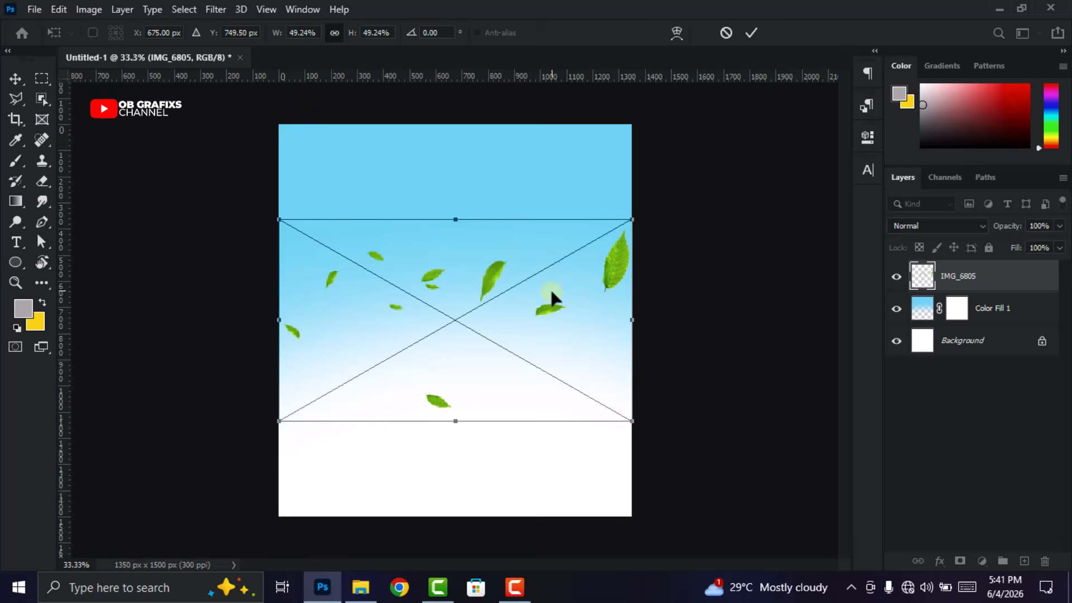
drag(492, 288, 484, 129)
drag(452, 273, 452, 297)
drag(551, 173, 549, 182)
click(752, 33)
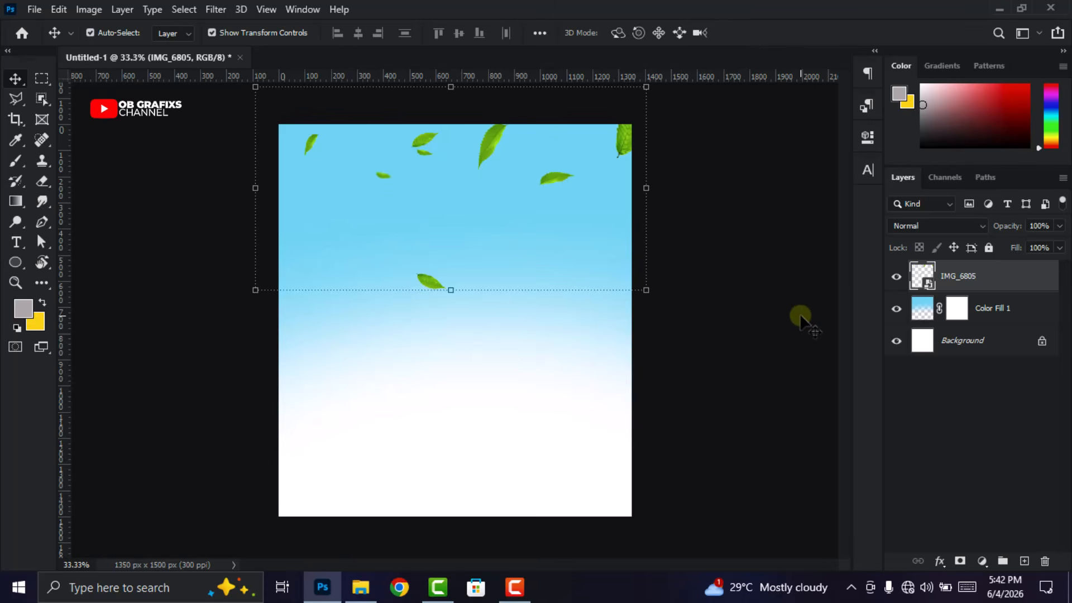
Set the leaves layer's blend mode to Screen and apply a Gaussian Blur with a 5.0 pixel radius.
click(953, 227)
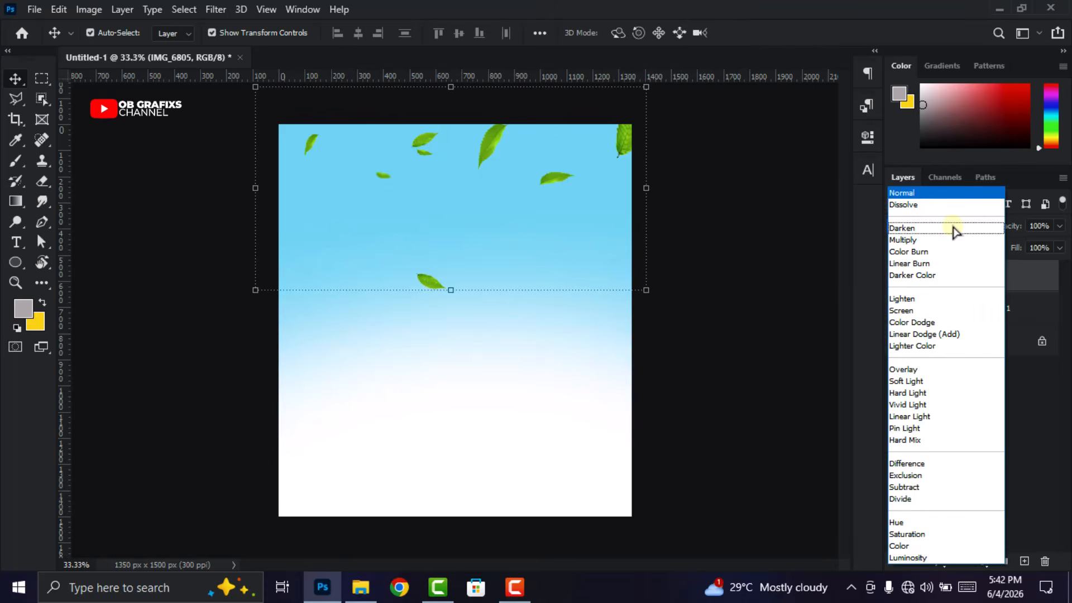
click(925, 313)
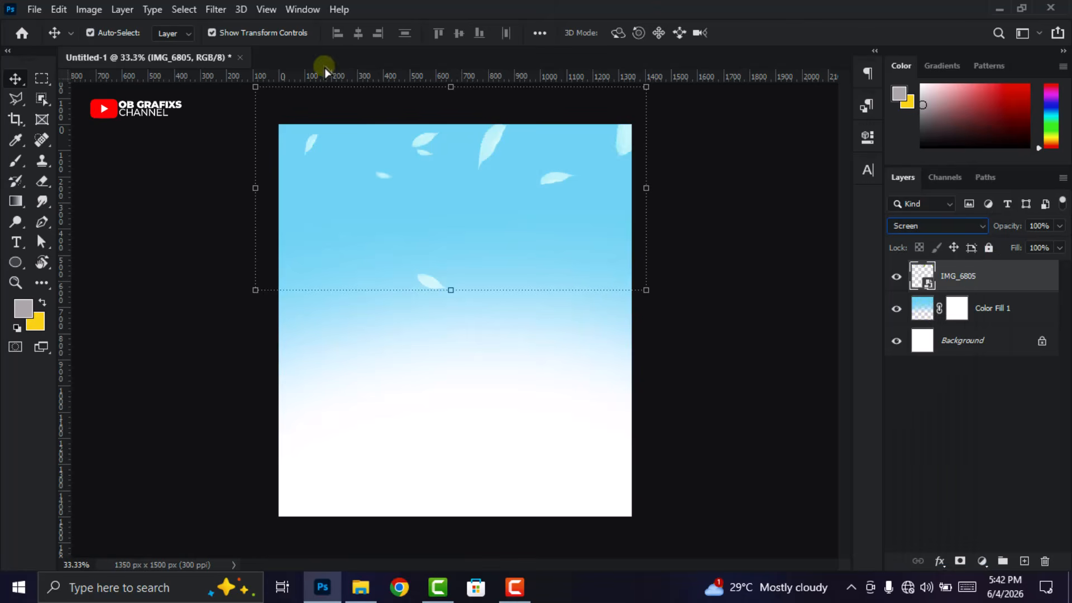
click(216, 11)
mouse_move(287, 187)
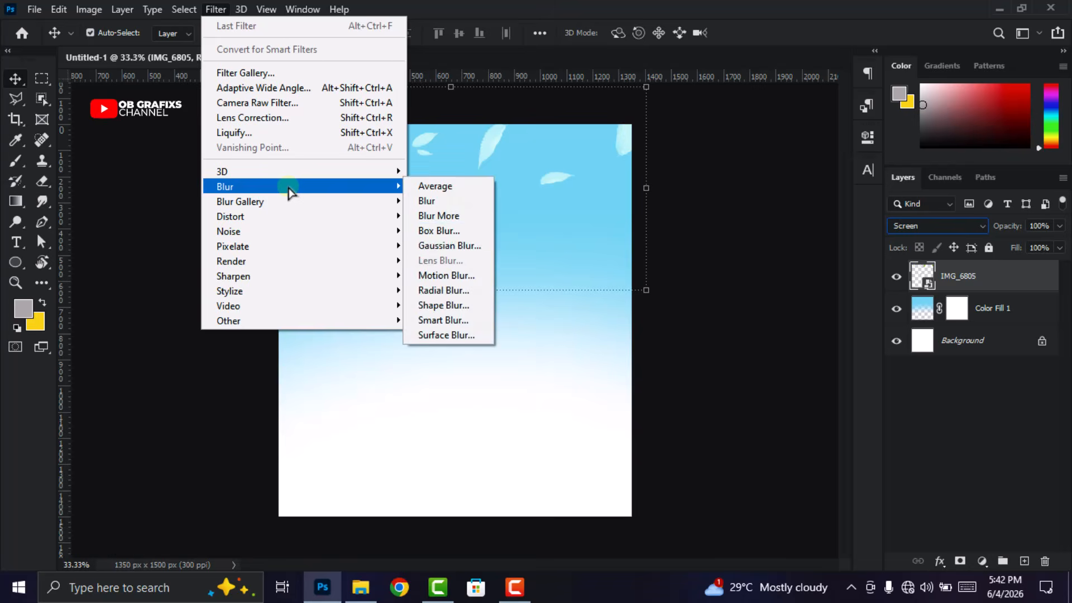
click(477, 245)
click(763, 341)
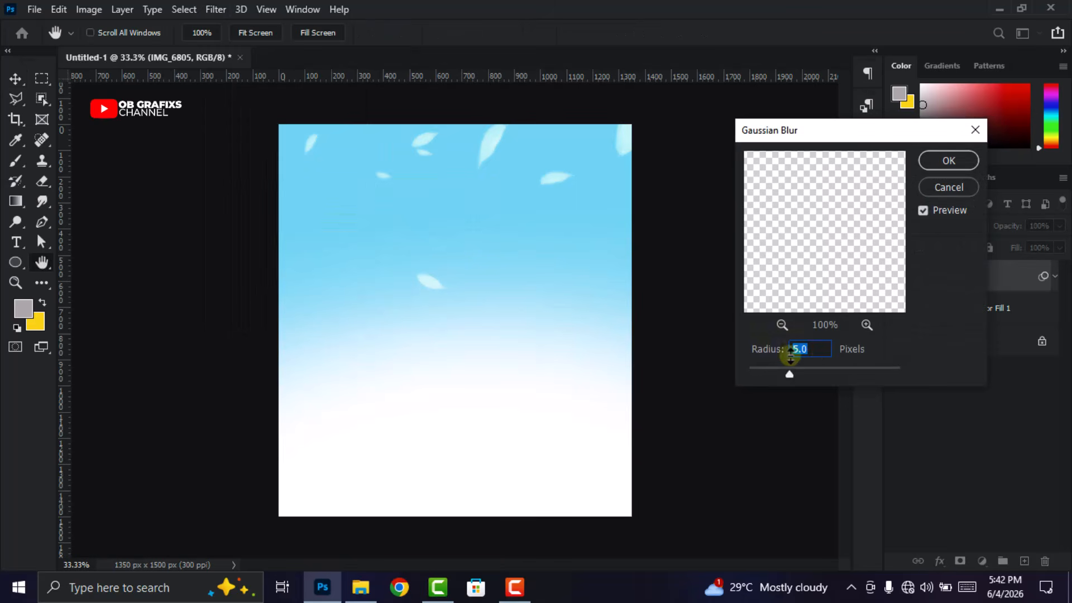
click(949, 161)
click(1021, 287)
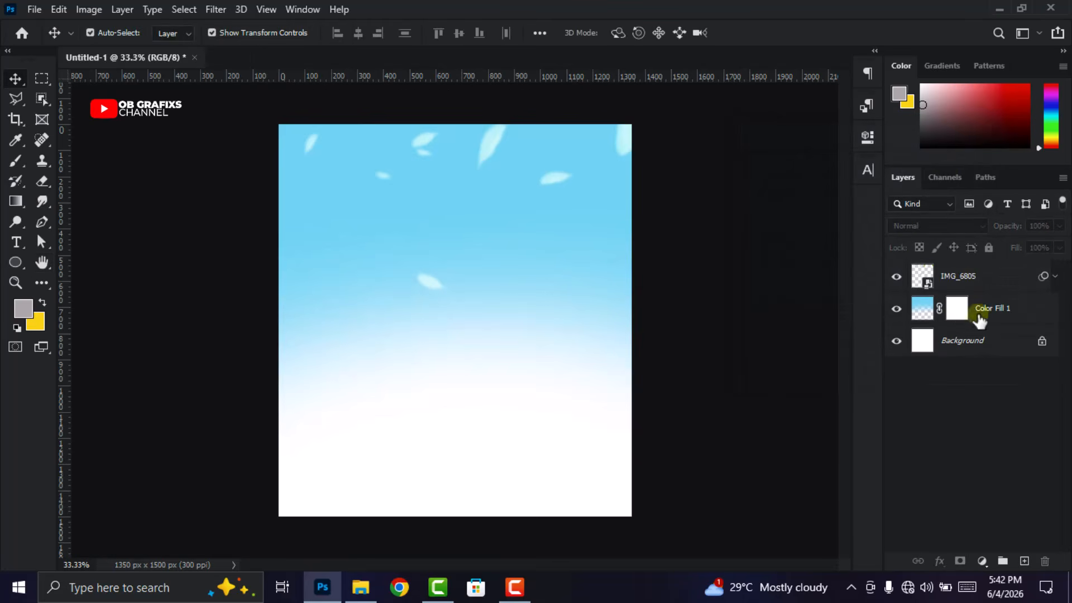
Create a new empty layer above the leaves and use grey #aba7a7 as the foreground color.
click(1025, 561)
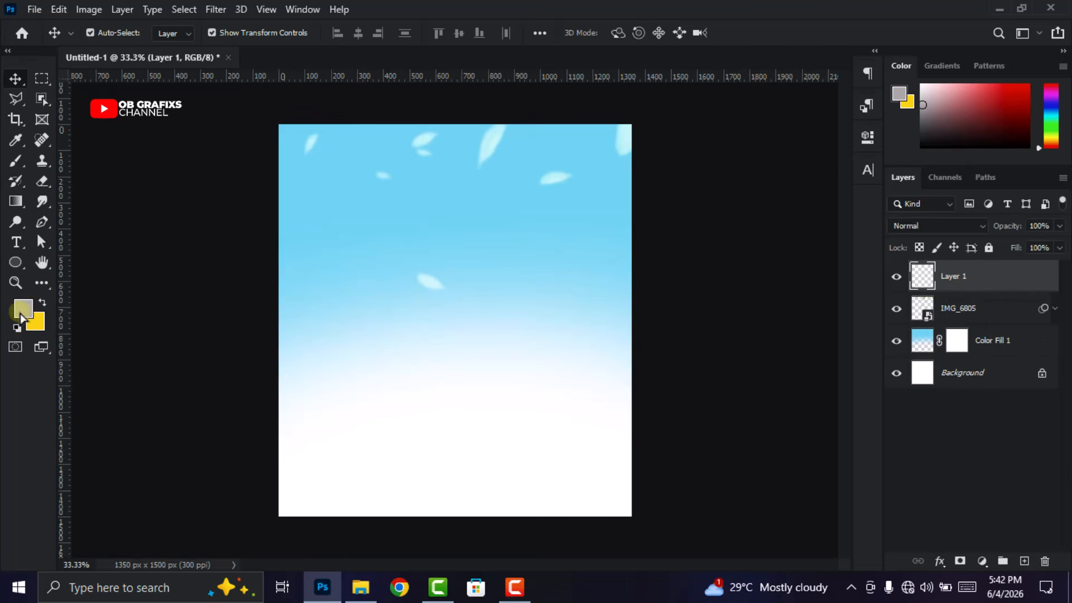
click(23, 309)
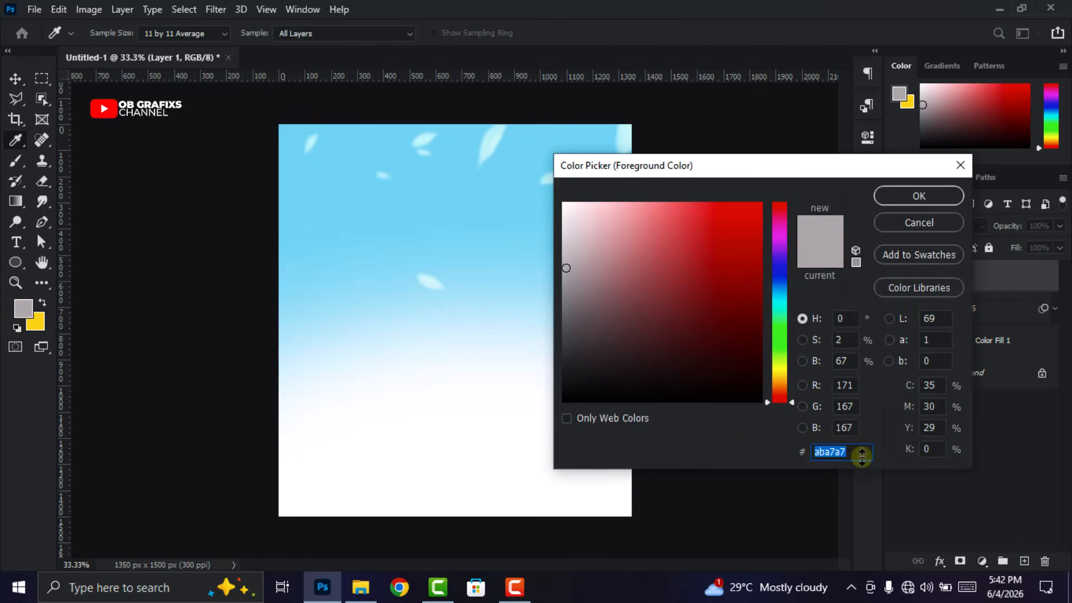
double_click(827, 451)
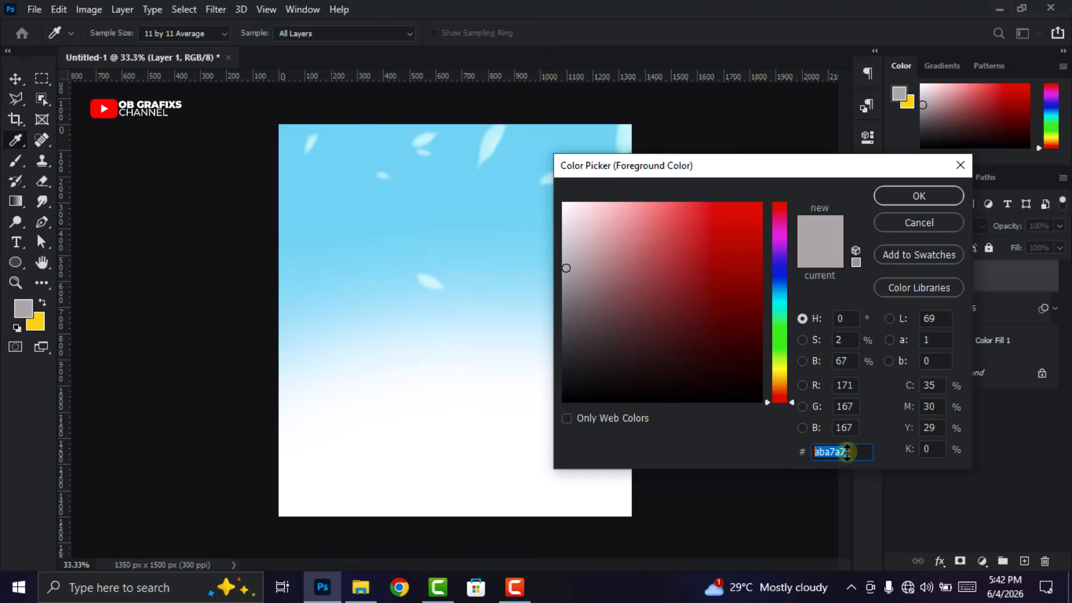
click(894, 197)
key(v)
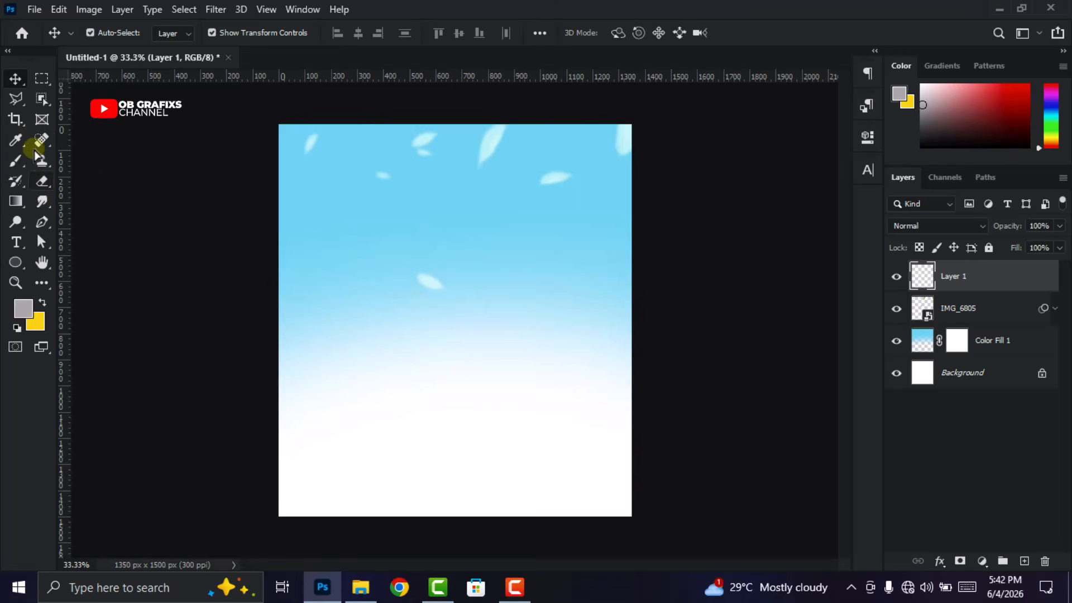
Set up the Brush tool with a Soft Round tip at 800 px and 0% hardness.
click(16, 161)
right_click(443, 206)
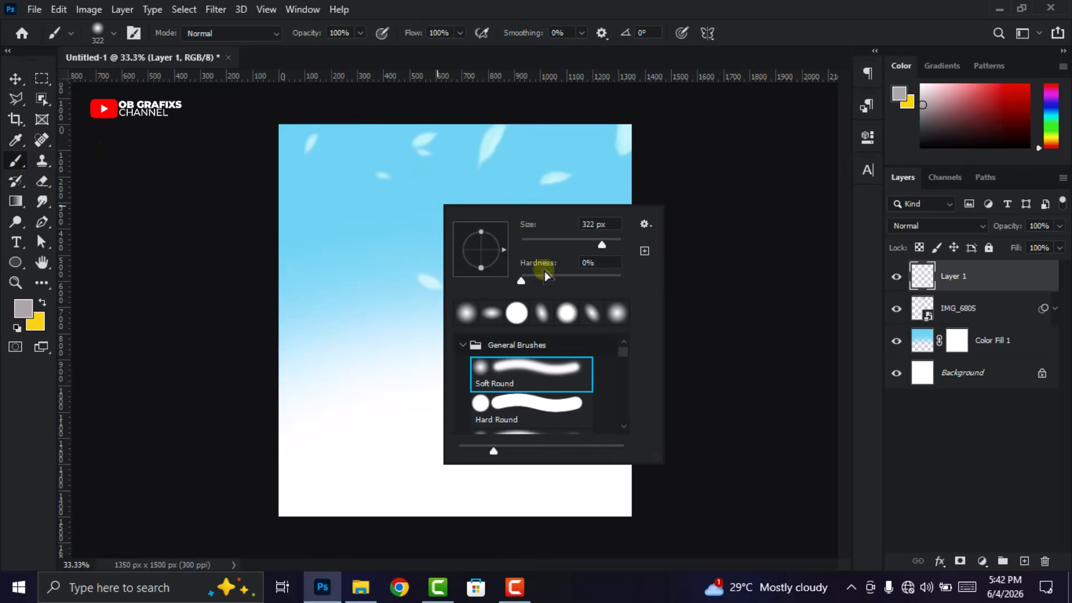
drag(601, 243, 614, 243)
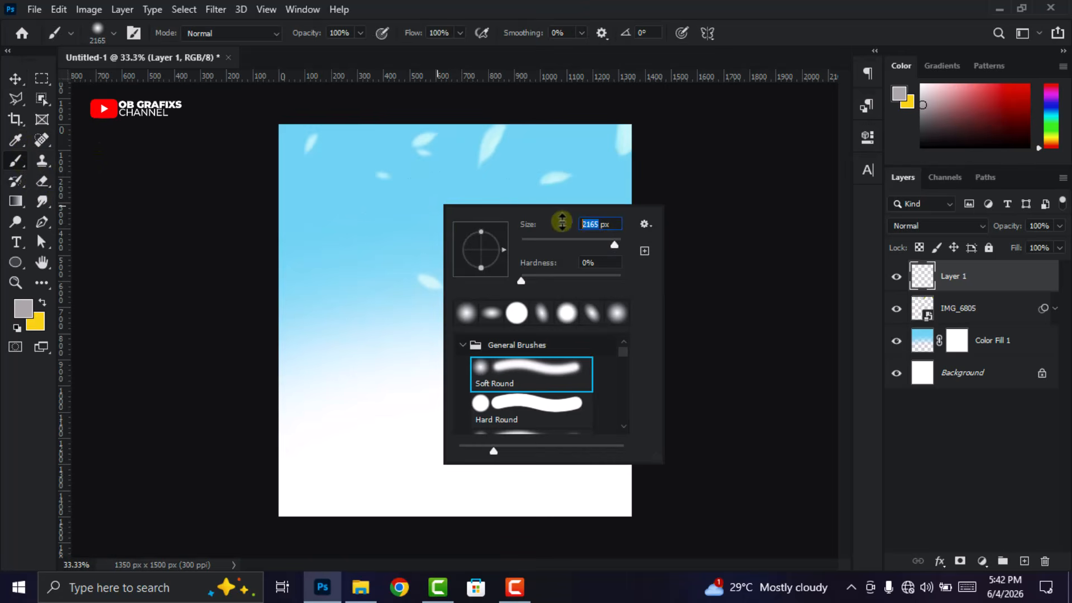
text(700)
key(Return)
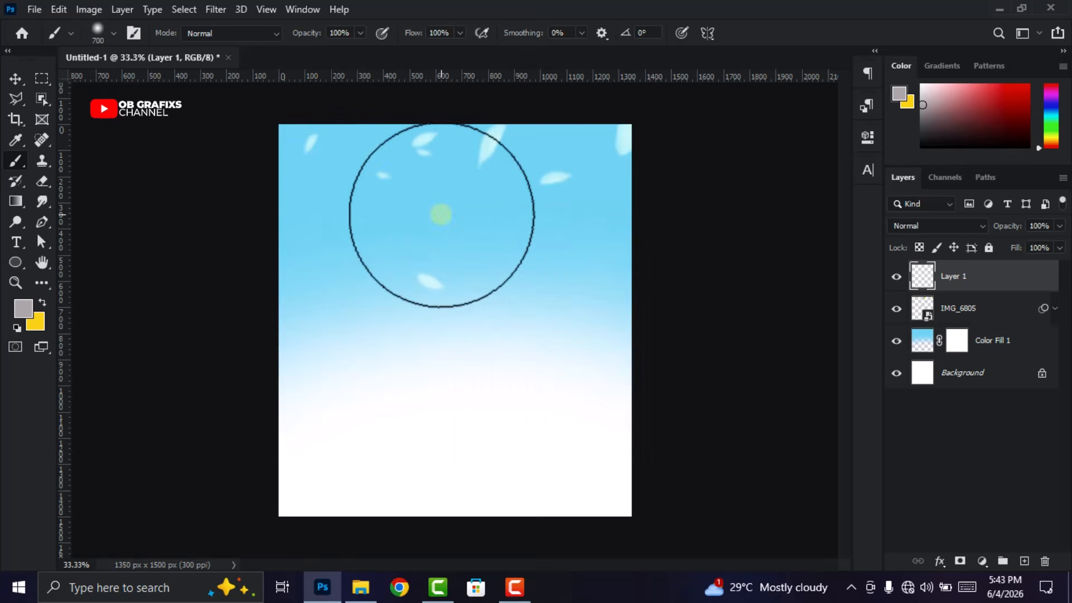
right_click(440, 212)
click(593, 232)
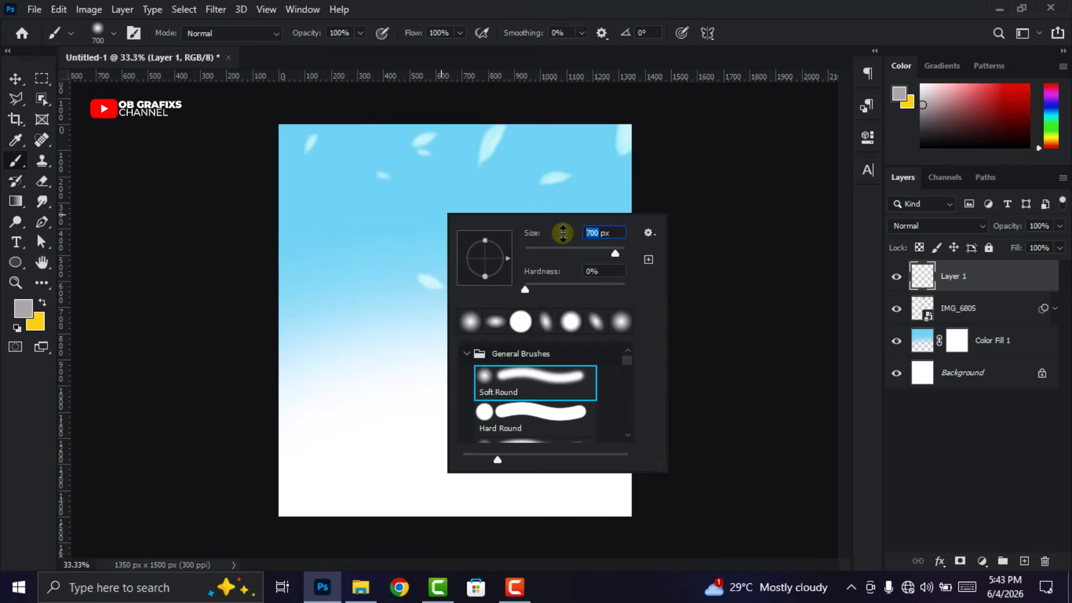
key(Return)
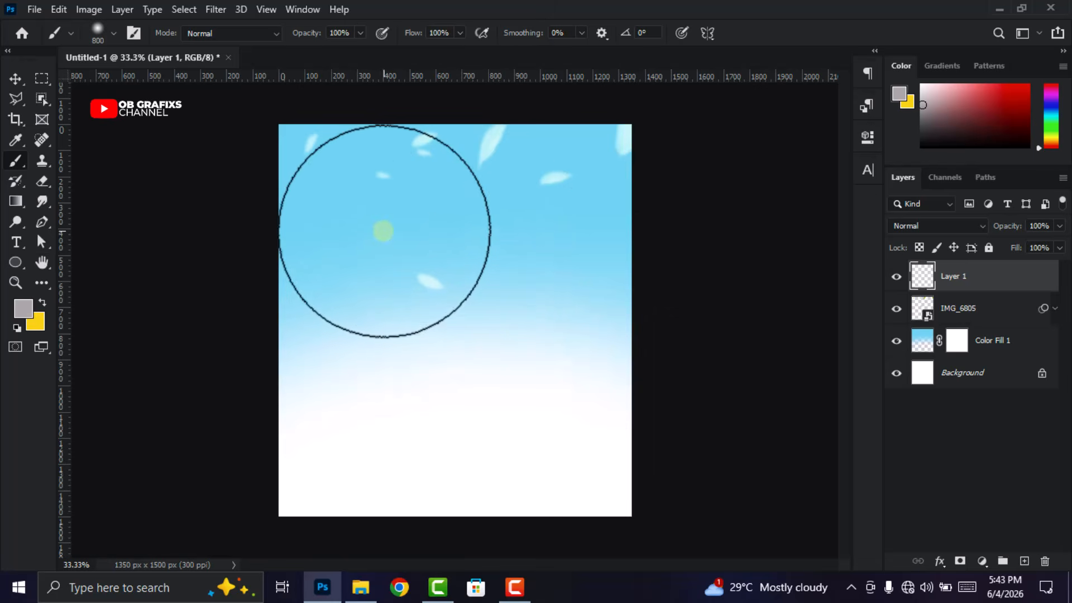
right_click(391, 231)
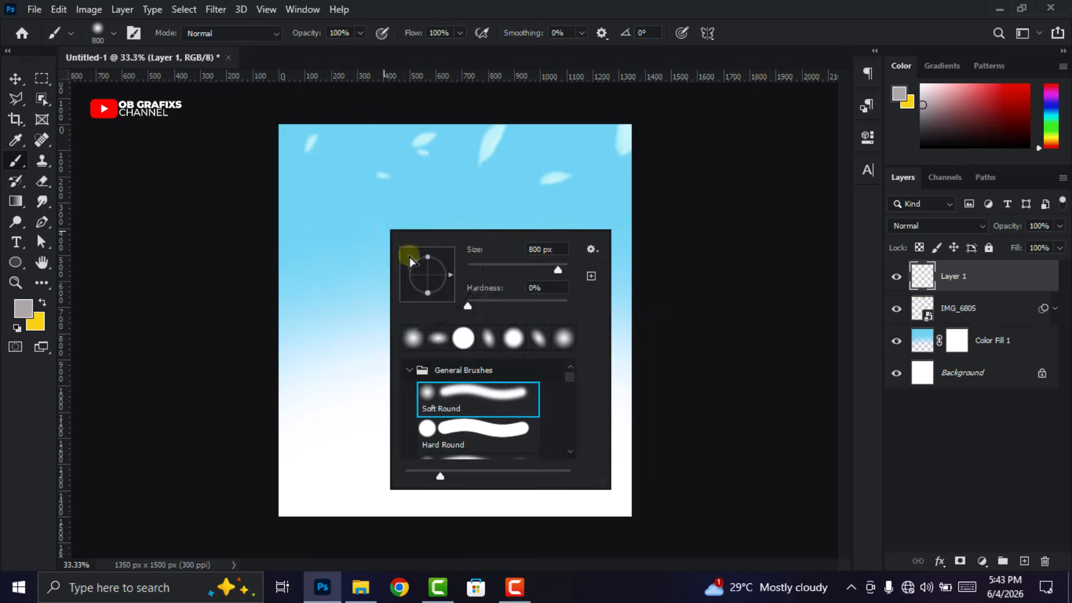
click(784, 42)
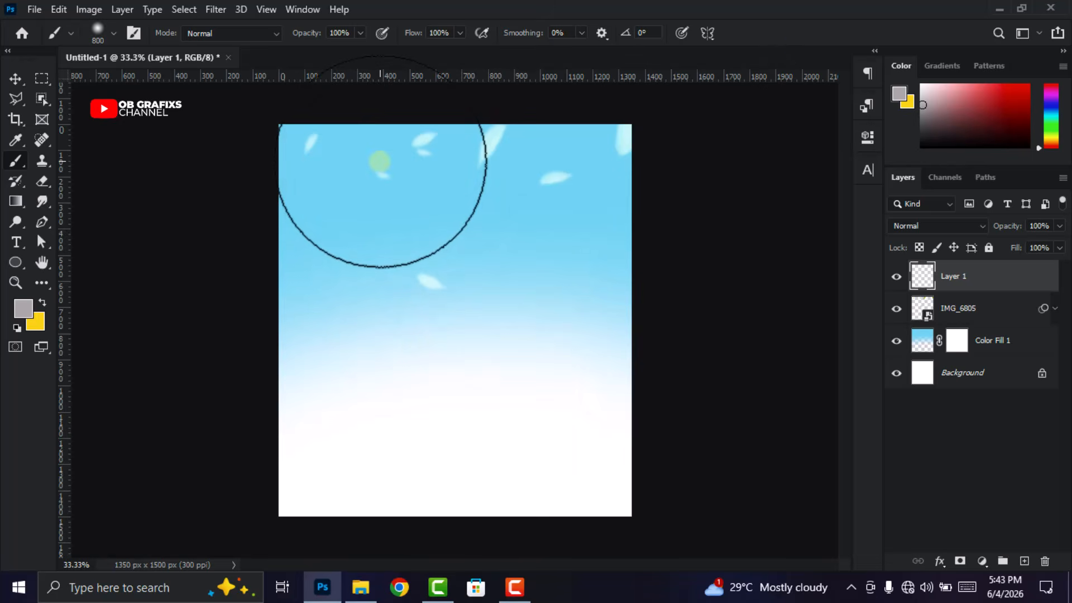
Paint soft grey spots at the canvas's upper left and upper right edge, and set their layer's blend mode to Color Dodge.
click(380, 161)
click(383, 179)
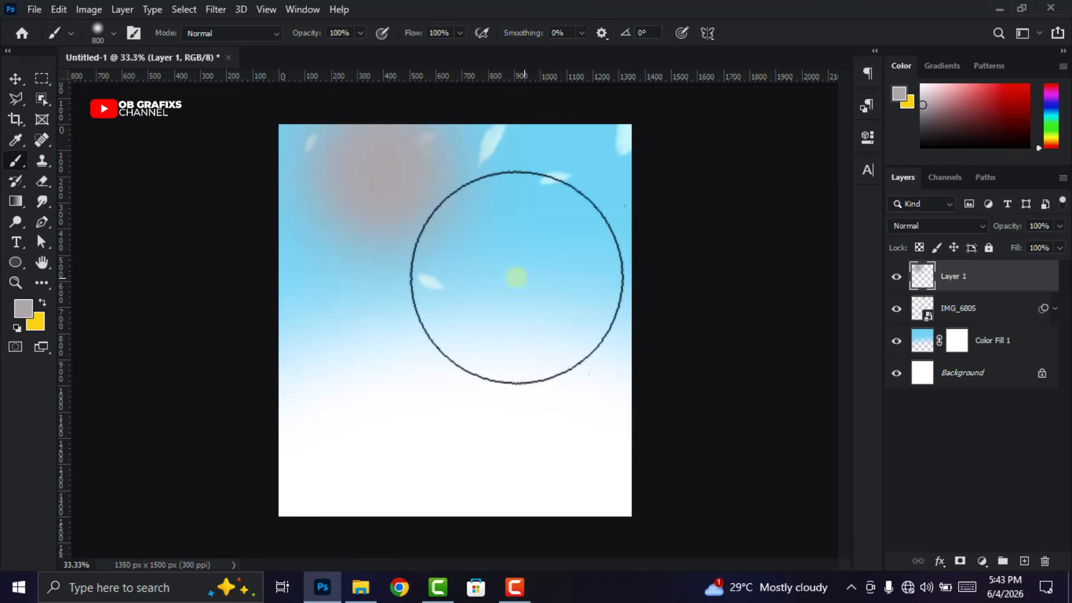
click(630, 191)
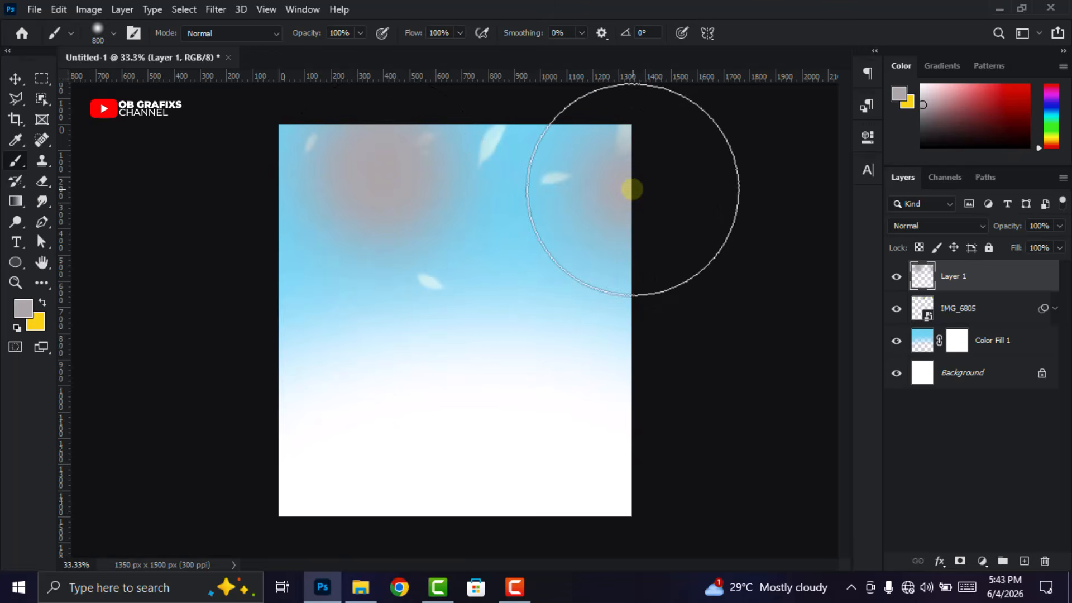
click(15, 78)
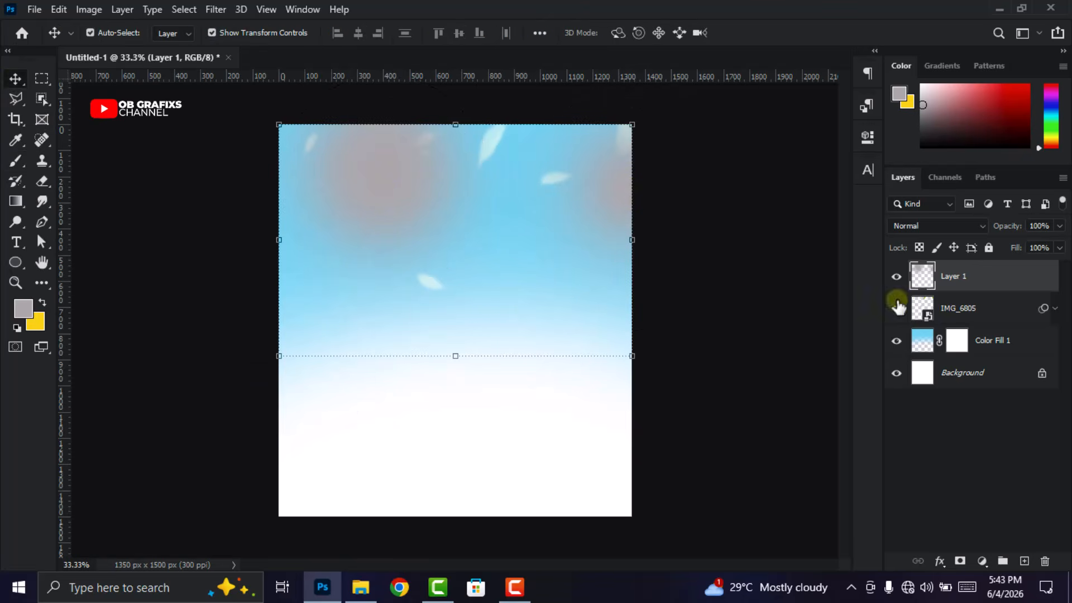
click(938, 226)
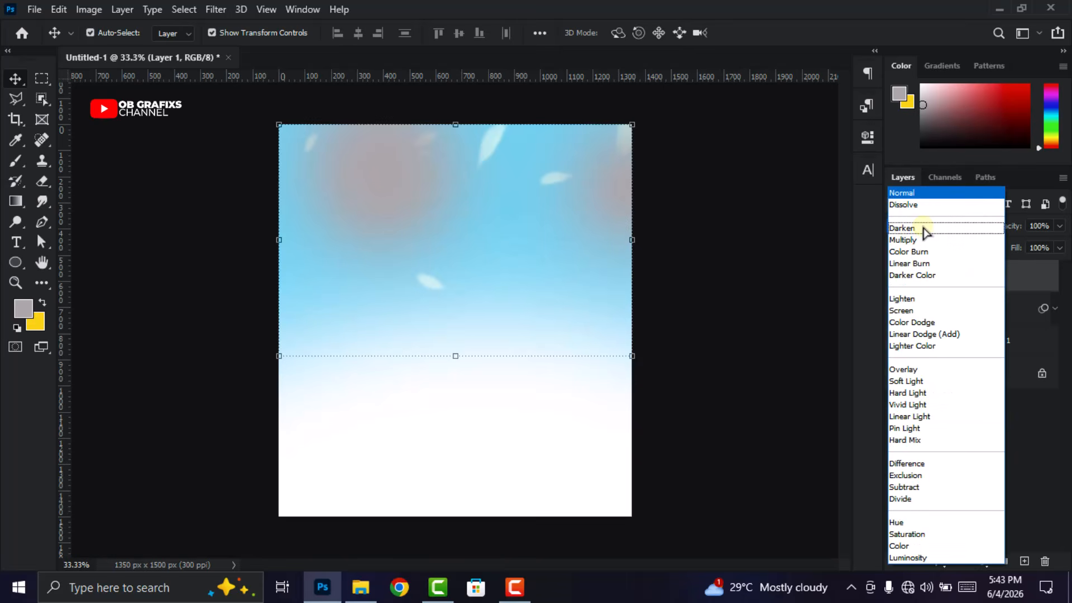
click(920, 323)
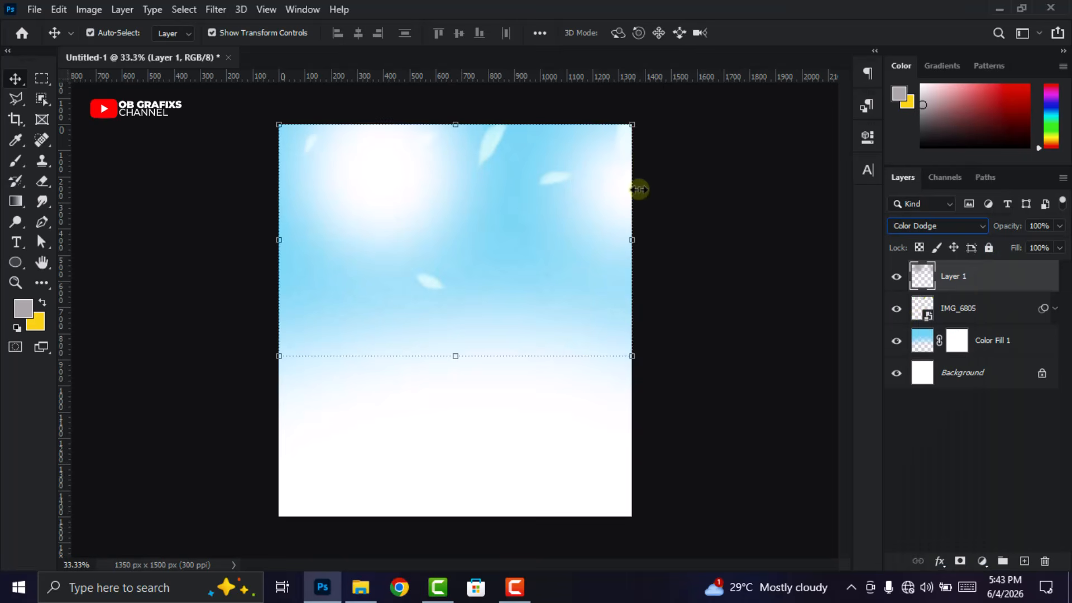
click(926, 225)
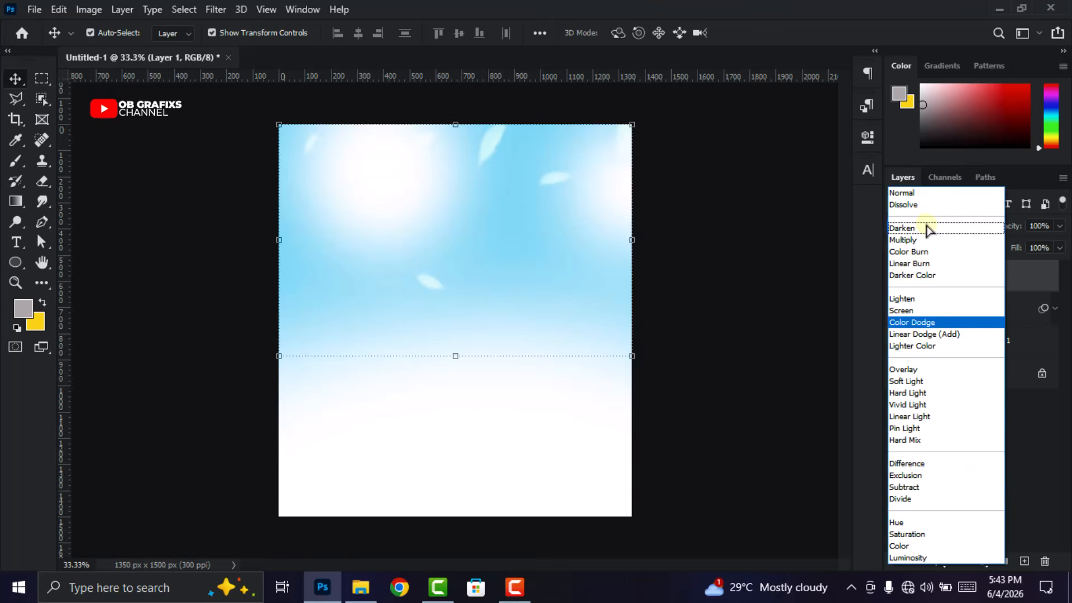
click(929, 323)
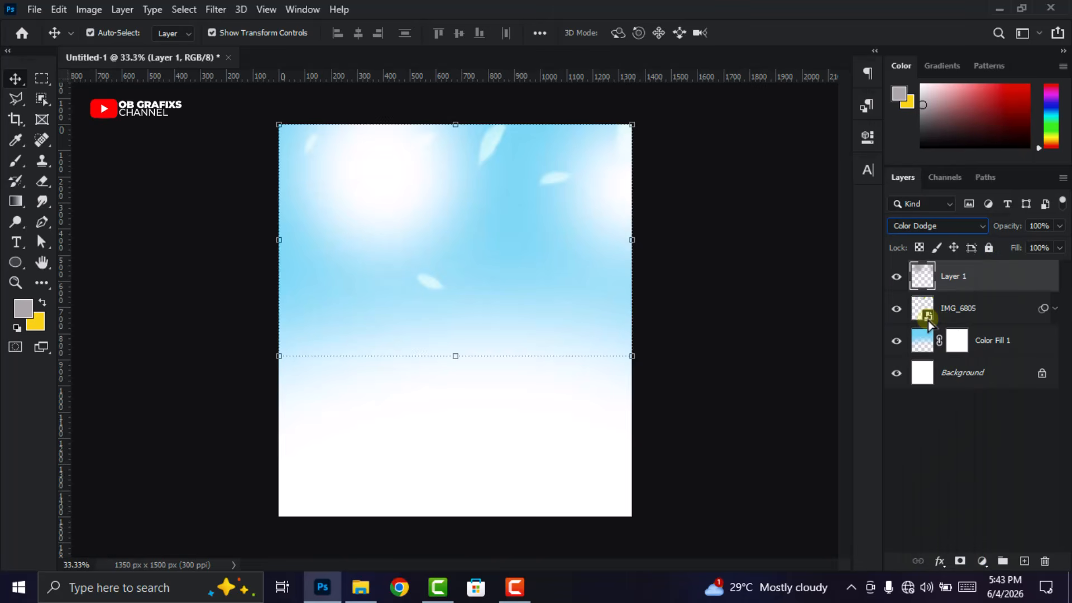
click(960, 226)
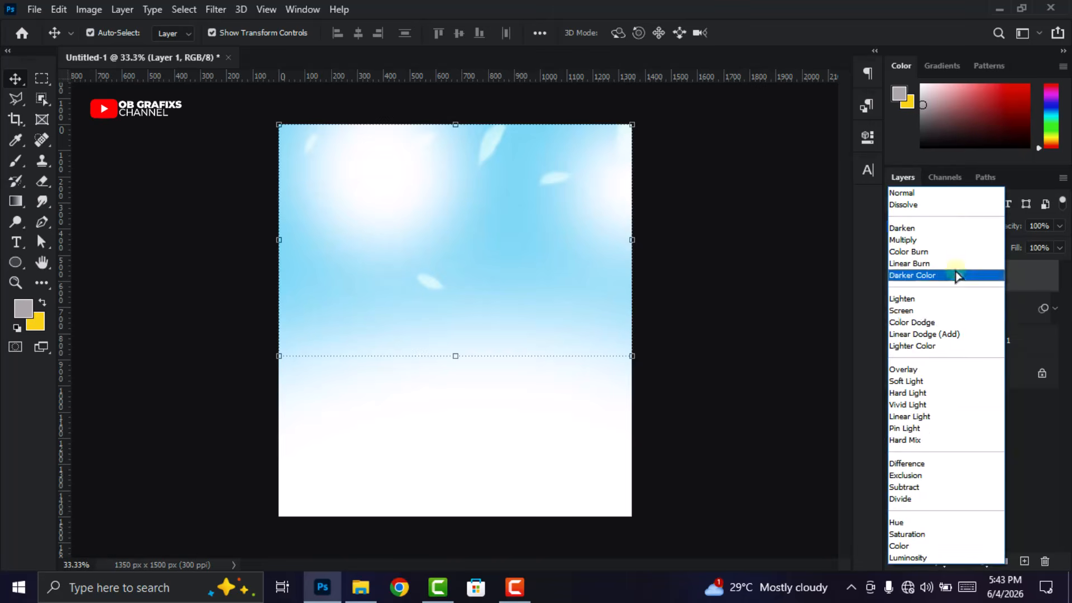
click(949, 325)
click(724, 271)
scroll(614, 239, down, 1)
scroll(583, 245, up, 1)
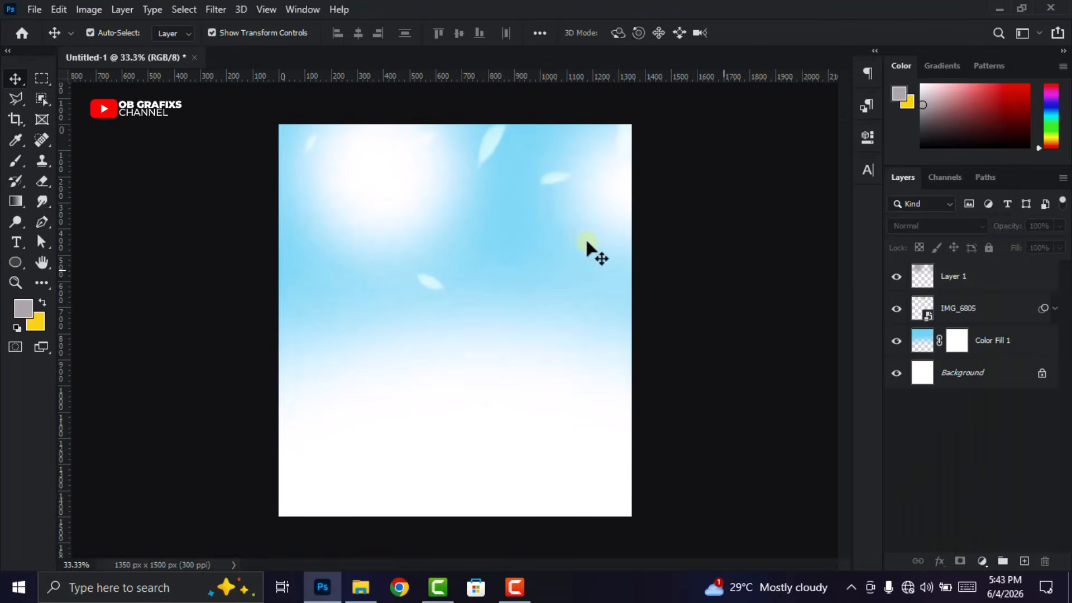
Place the skyscraper image 8afc15ba38b5775b5c9c8ded6e56848d from New folder (3) into the poster and rasterize its layer.
click(360, 586)
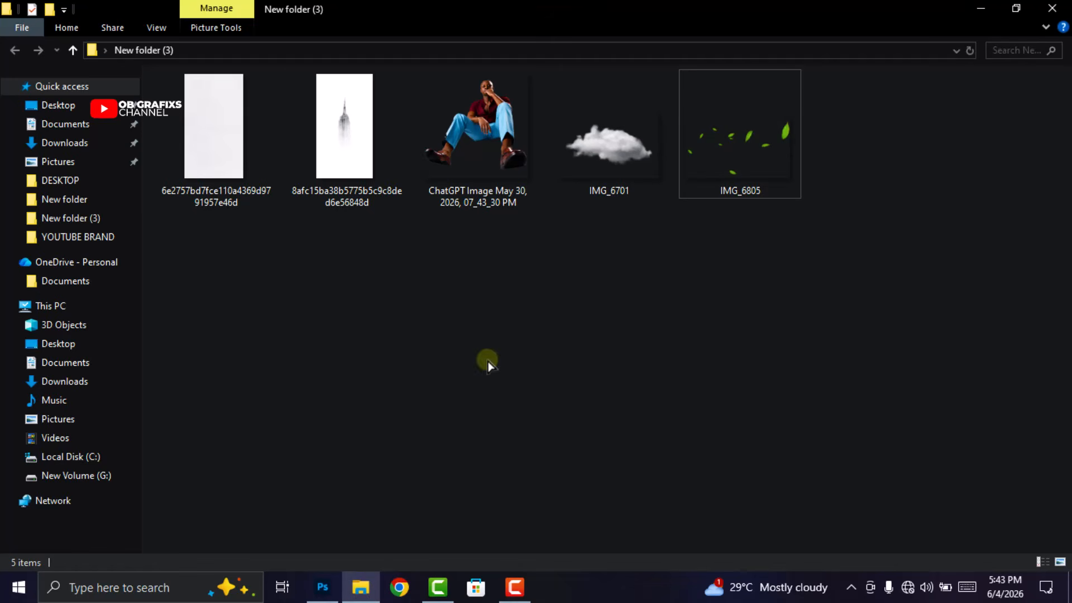
drag(344, 114, 461, 457)
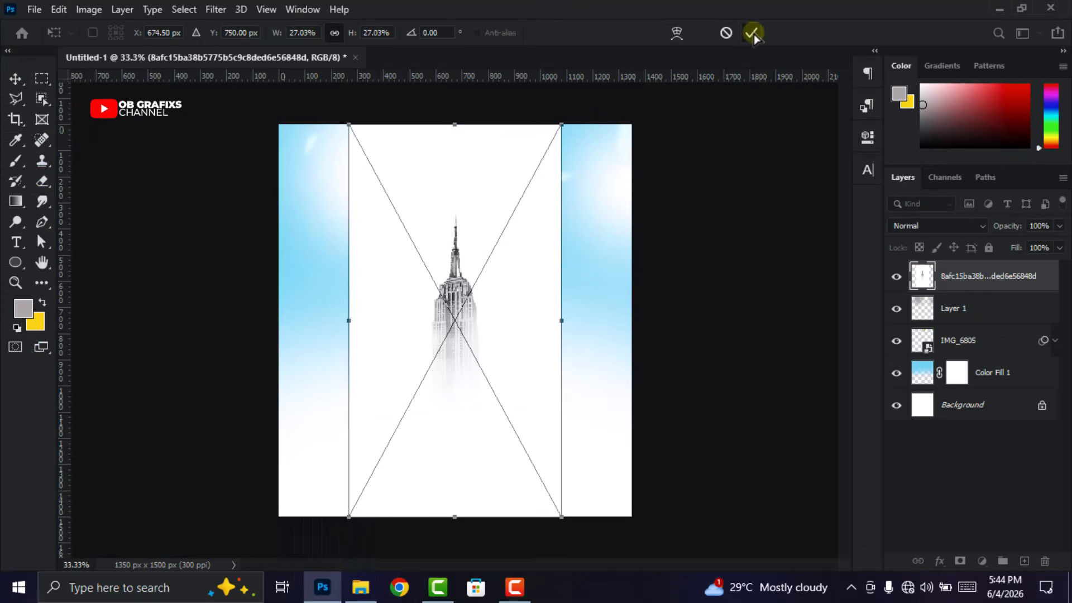
click(754, 34)
right_click(965, 278)
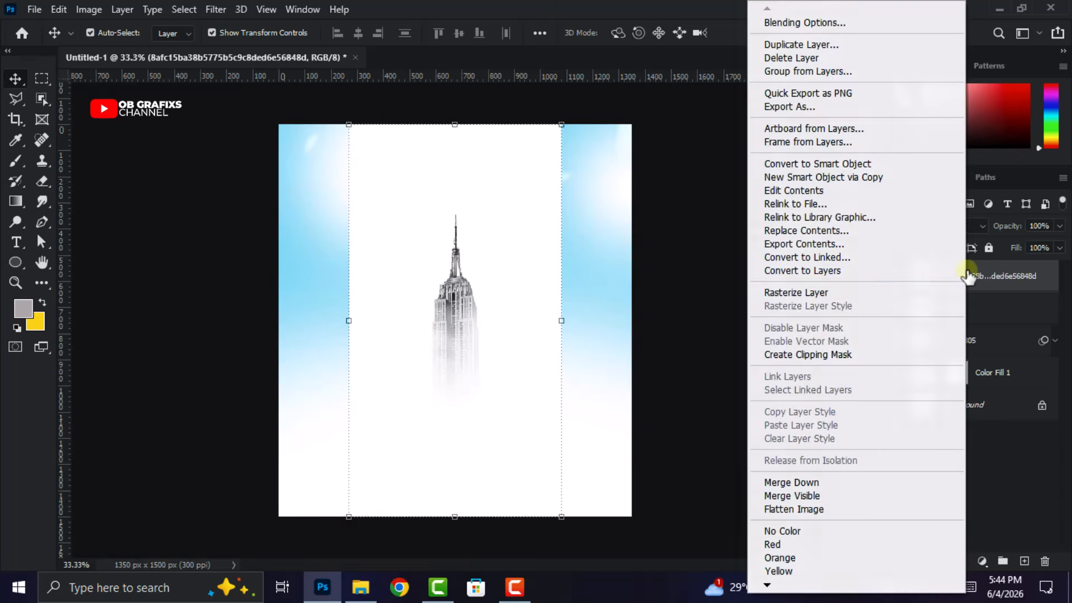
click(821, 292)
scroll(452, 290, down, 1)
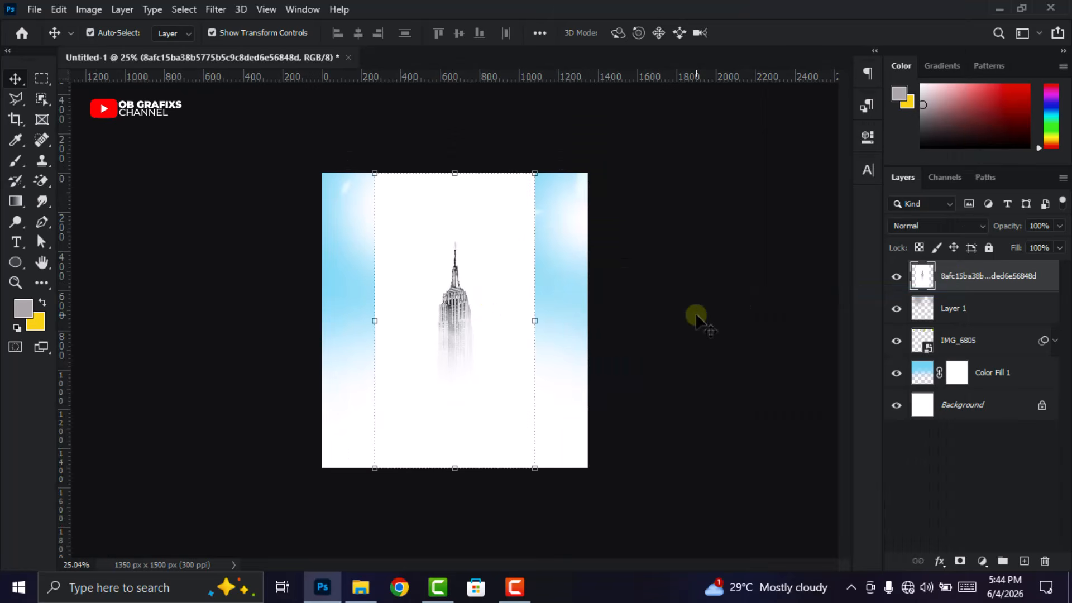
Set the skyscraper layer's blend mode to Linear Burn, and enlarge it to about 192% at the canvas's right edge.
click(933, 225)
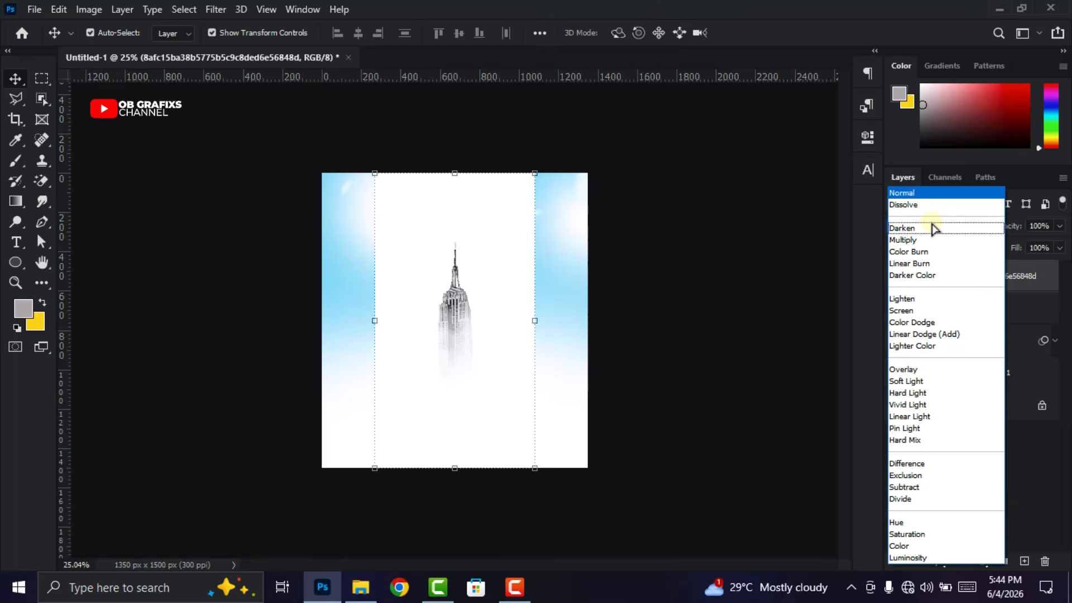
click(925, 266)
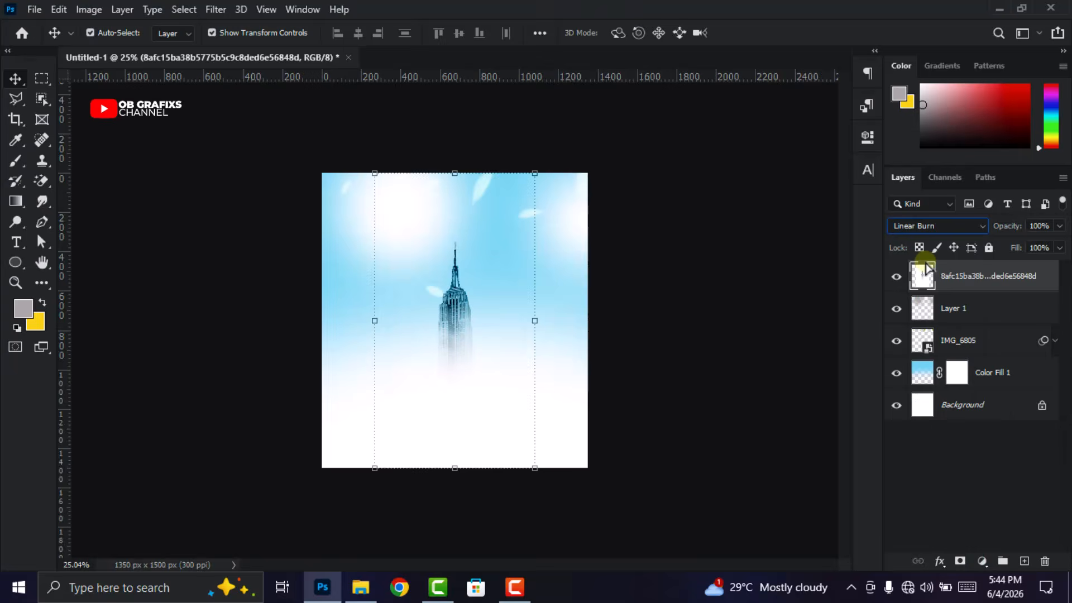
mouse_move(535, 322)
mouse_down()
mouse_move(682, 343)
mouse_move(543, 305)
mouse_move(558, 272)
mouse_move(557, 304)
mouse_up()
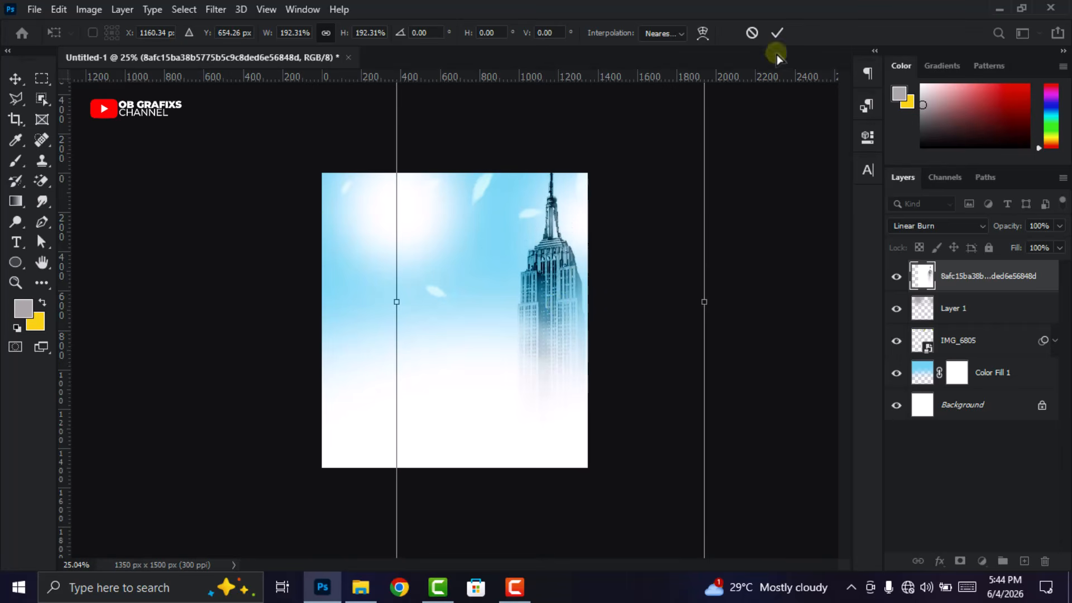
click(778, 33)
key(ctrl+0)
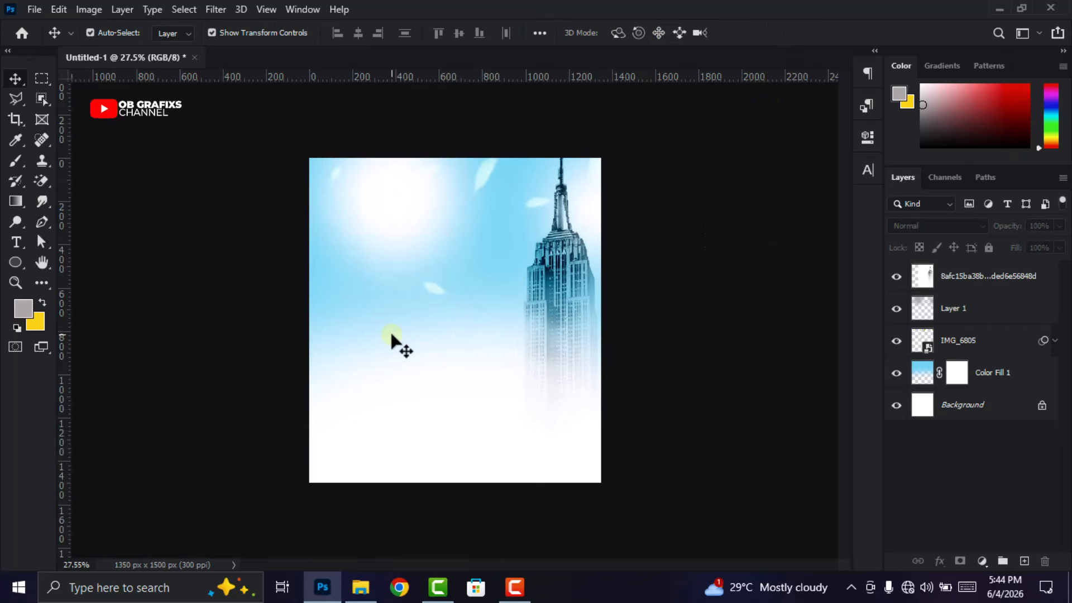
Place the cloud image IMG_6701 into the poster, scaled to about 9.7% over the glowing spot in the upper left sky.
click(360, 587)
click(424, 355)
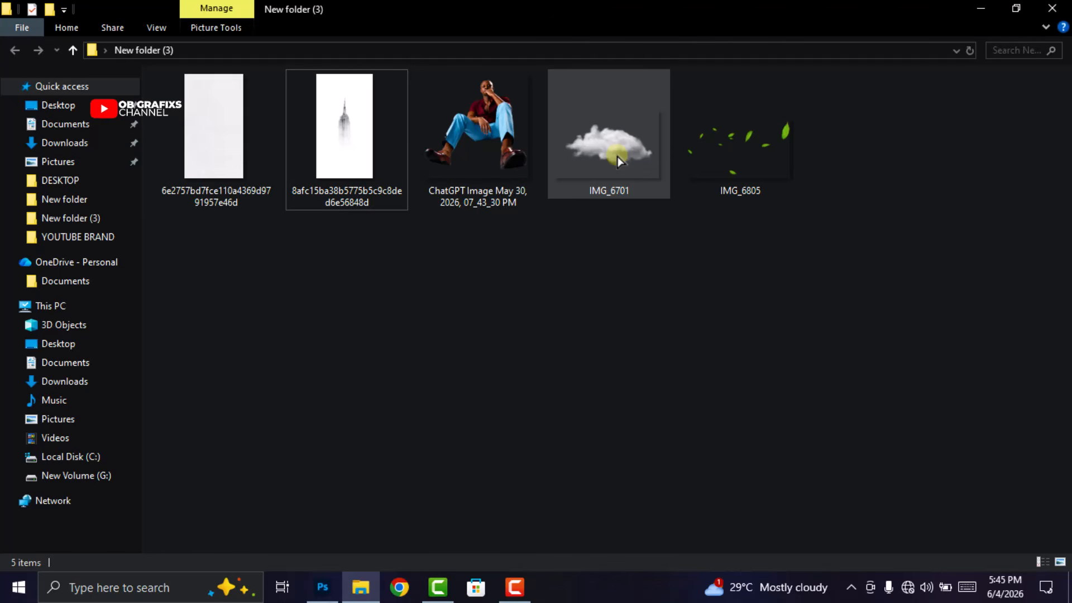
drag(618, 156, 467, 324)
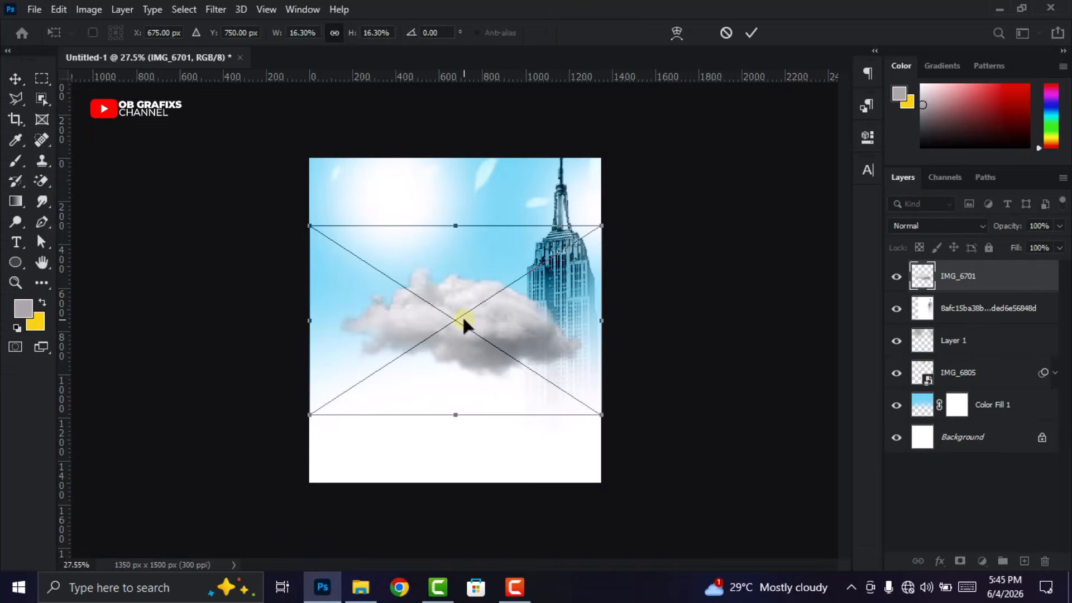
drag(601, 415, 477, 349)
drag(427, 301, 441, 241)
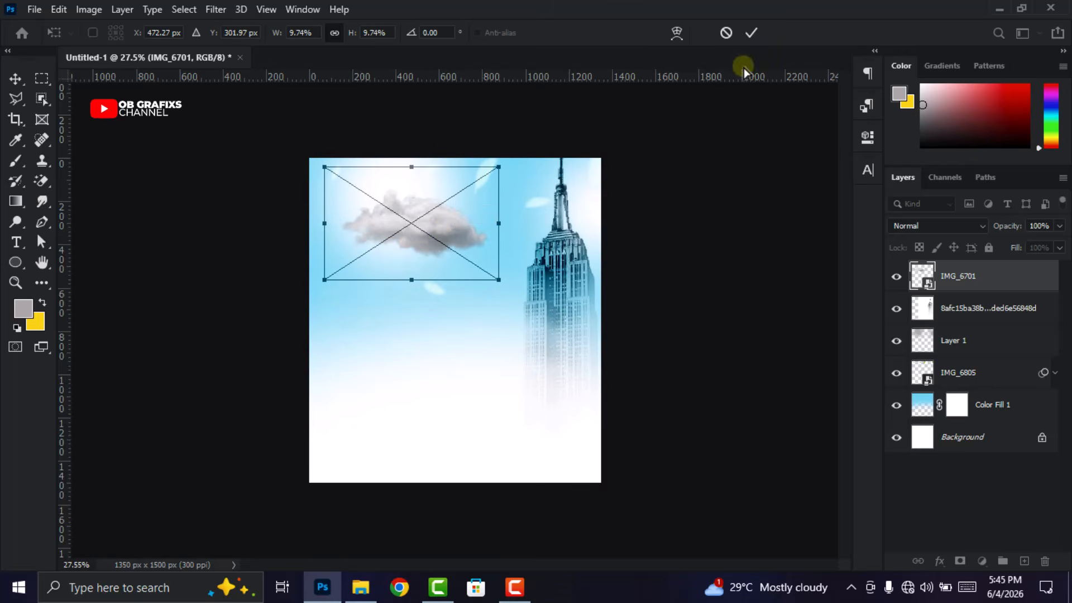
click(752, 33)
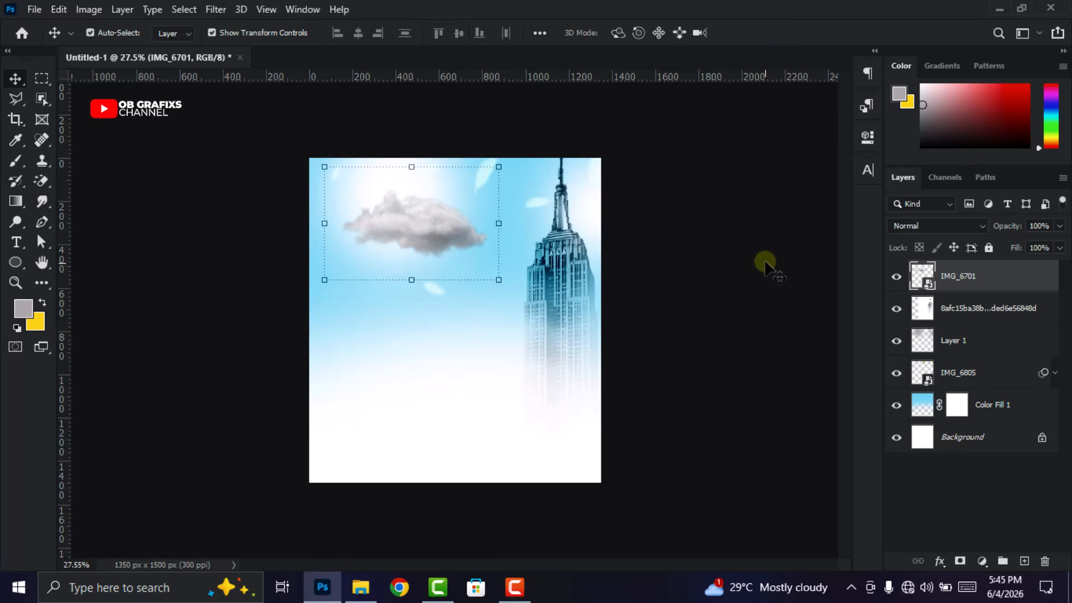
Apply a Gaussian Blur with a 10.0 pixel radius to the cloud and collapse its smart filter list.
click(215, 10)
mouse_move(253, 192)
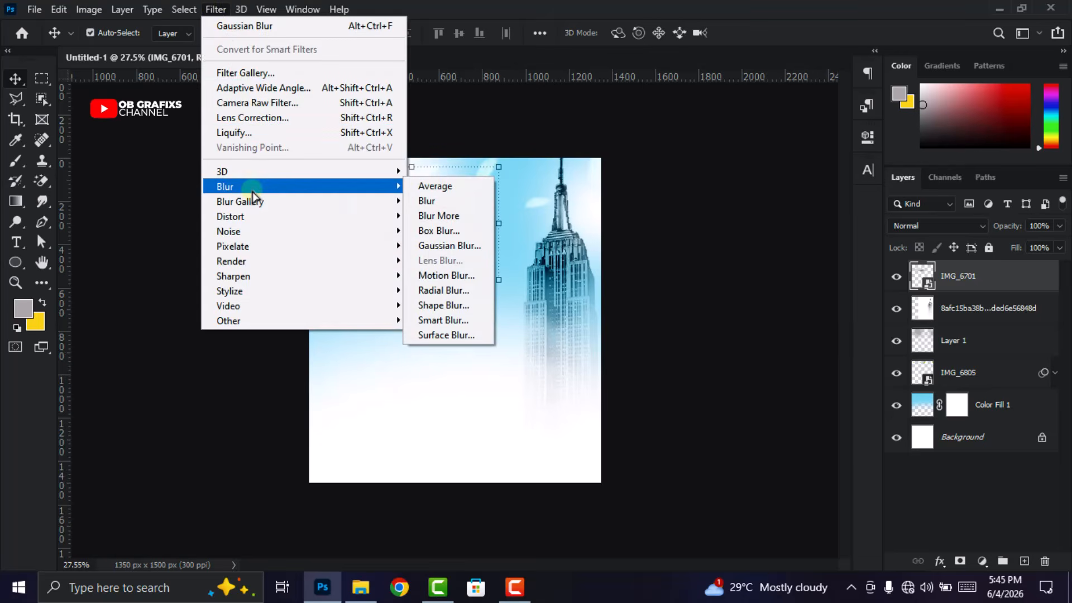
click(468, 247)
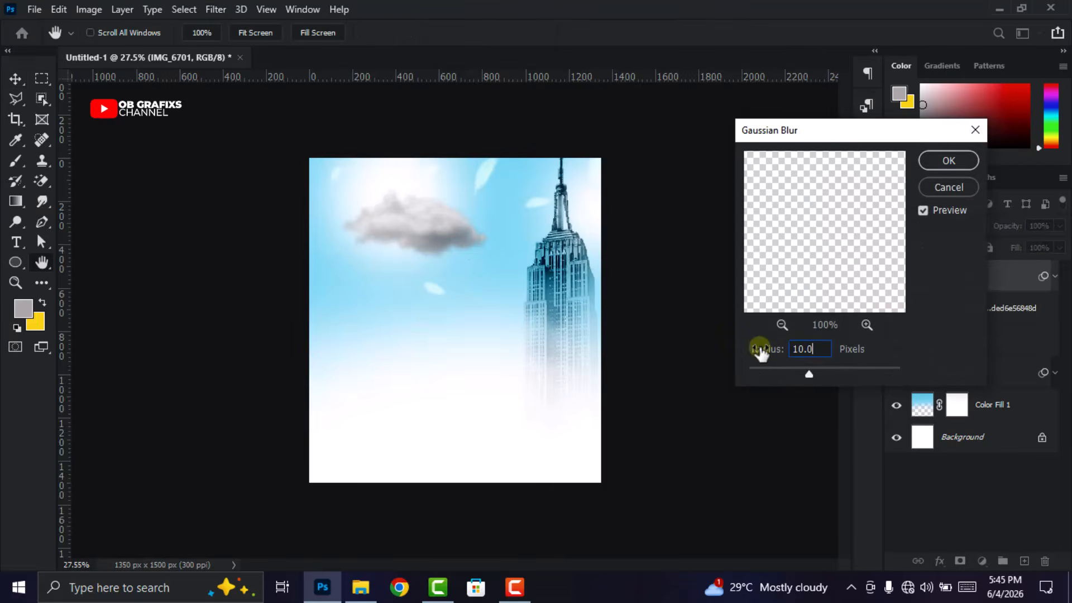
click(949, 161)
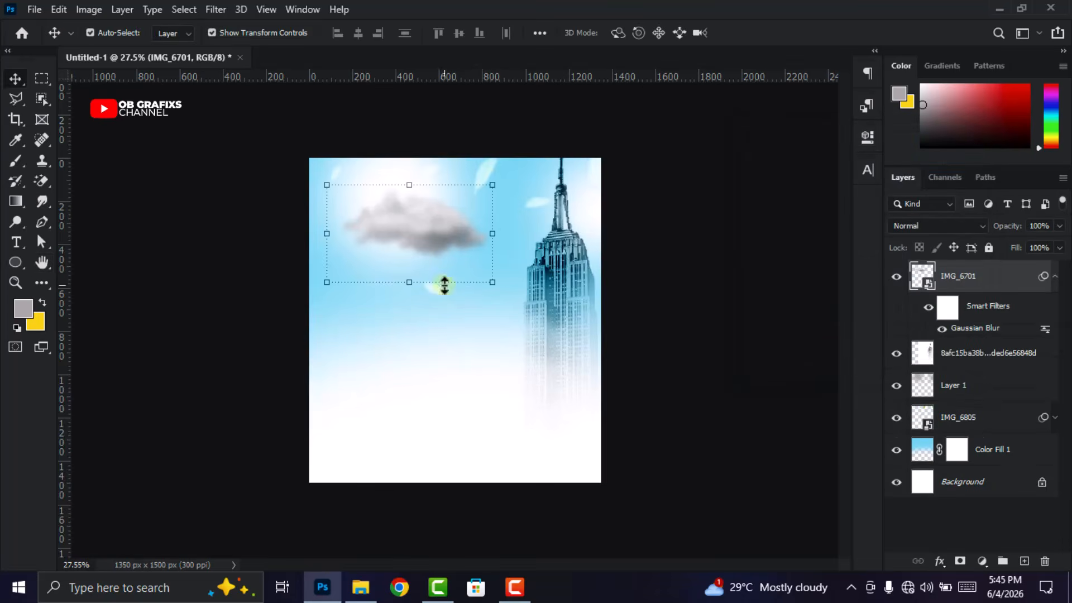
click(1055, 276)
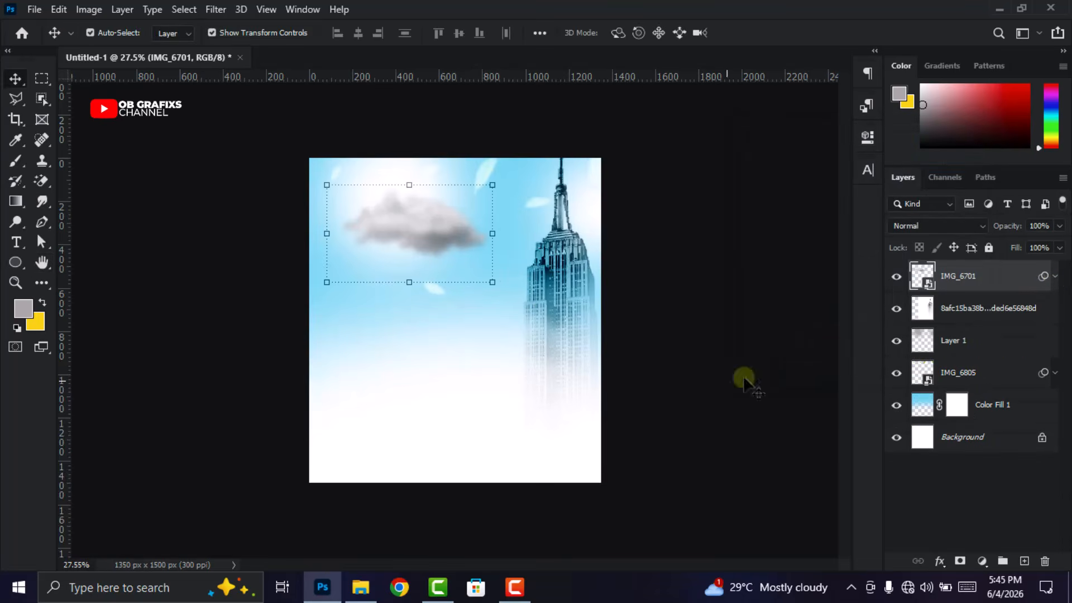
Duplicate the cloud and scale the copy to about 5.3%, placing it below and right of the large cloud.
key(ctrl+j)
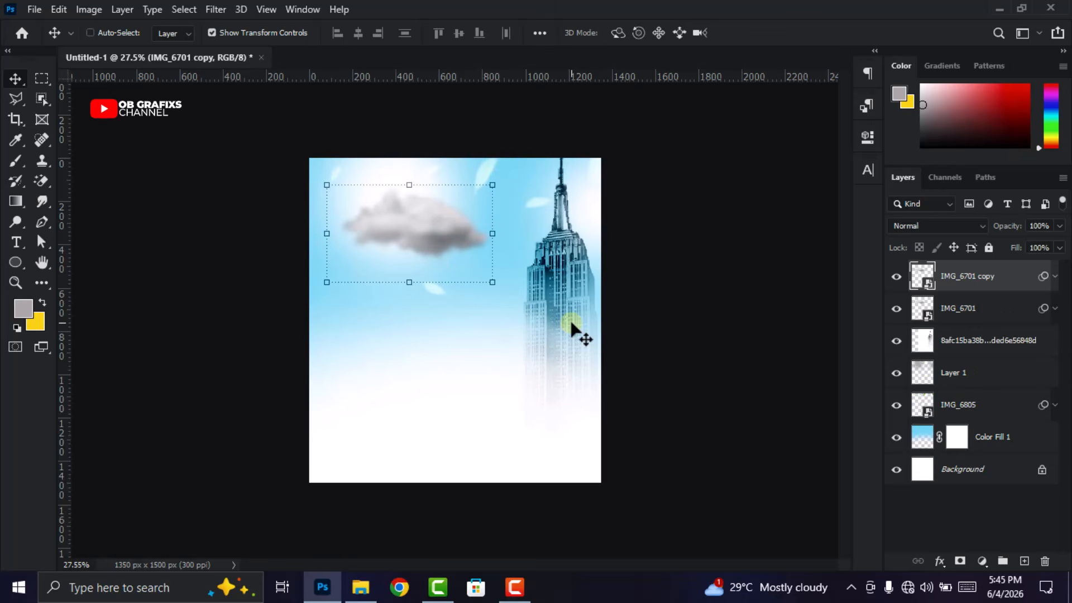
drag(494, 279, 466, 292)
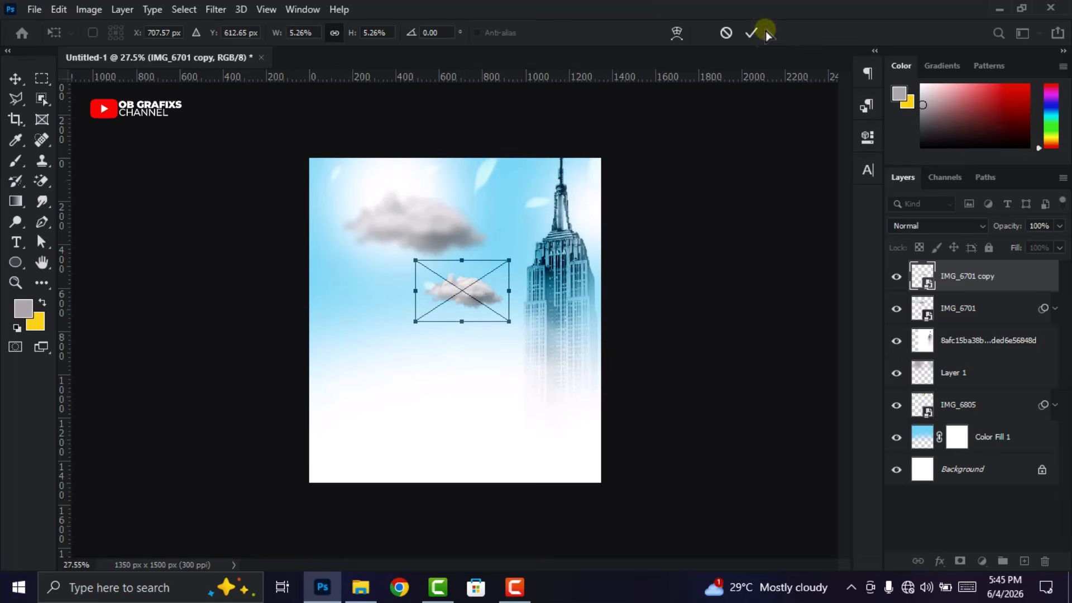
click(751, 33)
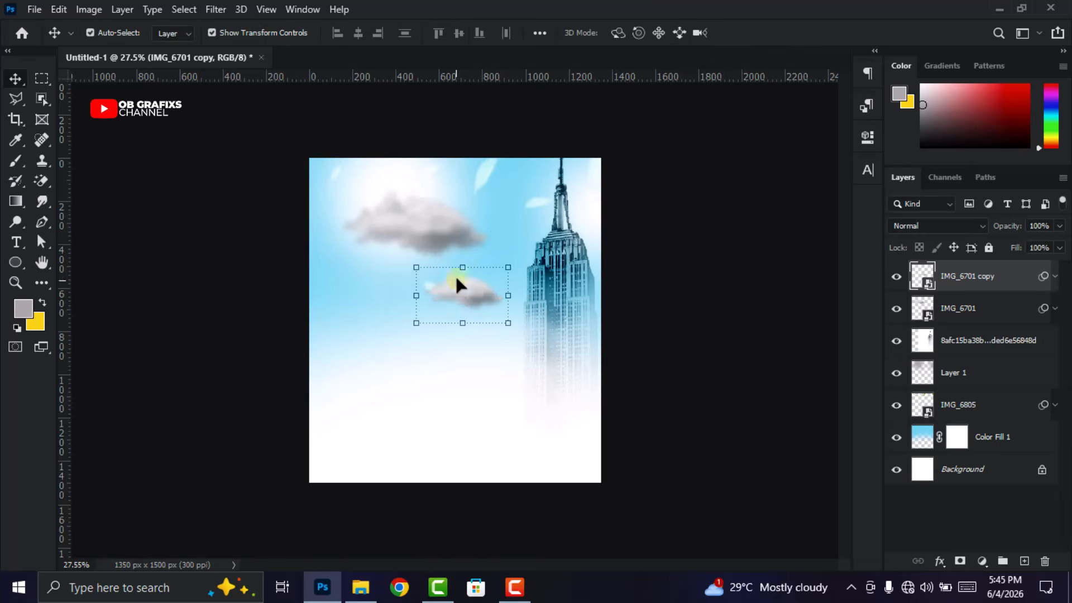
Center the smaller cloud copy horizontally on the canvas, with alignment set to Canvas.
click(539, 34)
click(601, 176)
click(586, 201)
click(493, 75)
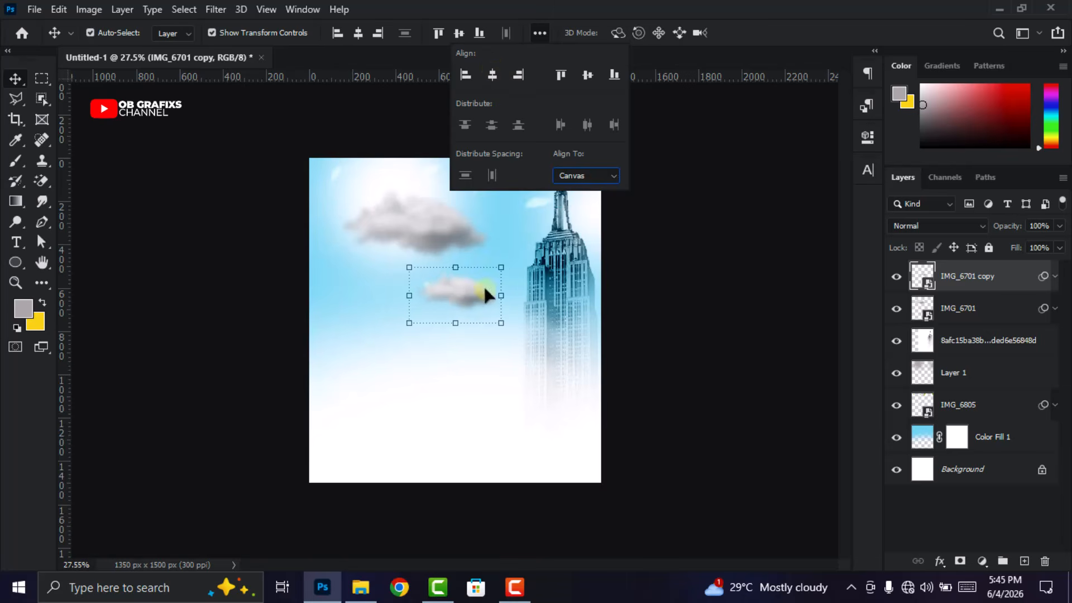
click(556, 263)
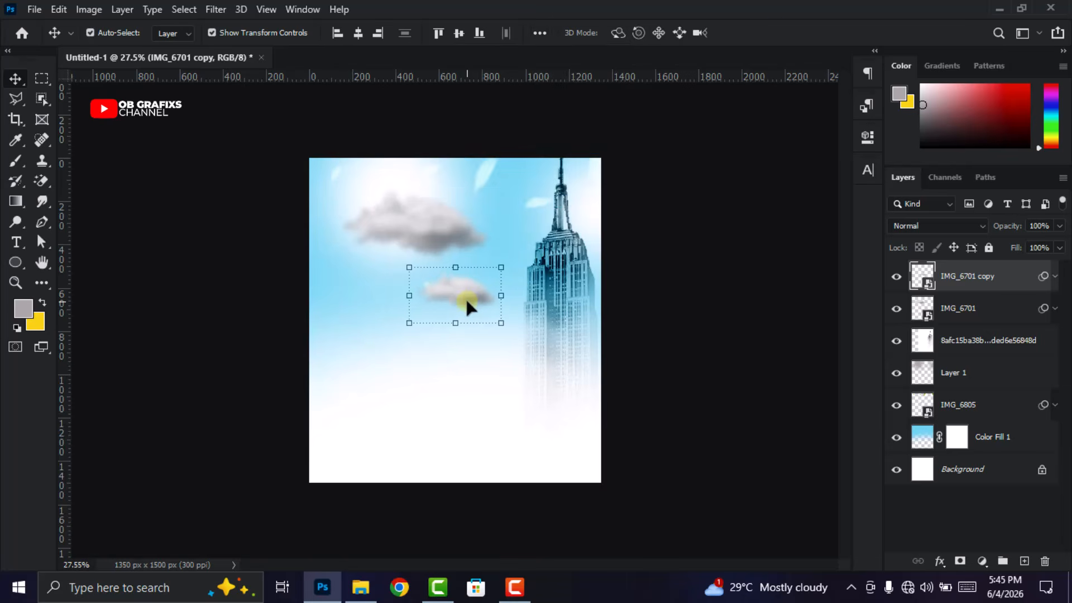
Duplicate the smaller cloud and scale the copy to about 3.4%, placing it between the large cloud and the skyscraper's spire.
drag(464, 297, 527, 219)
key(ctrl+t)
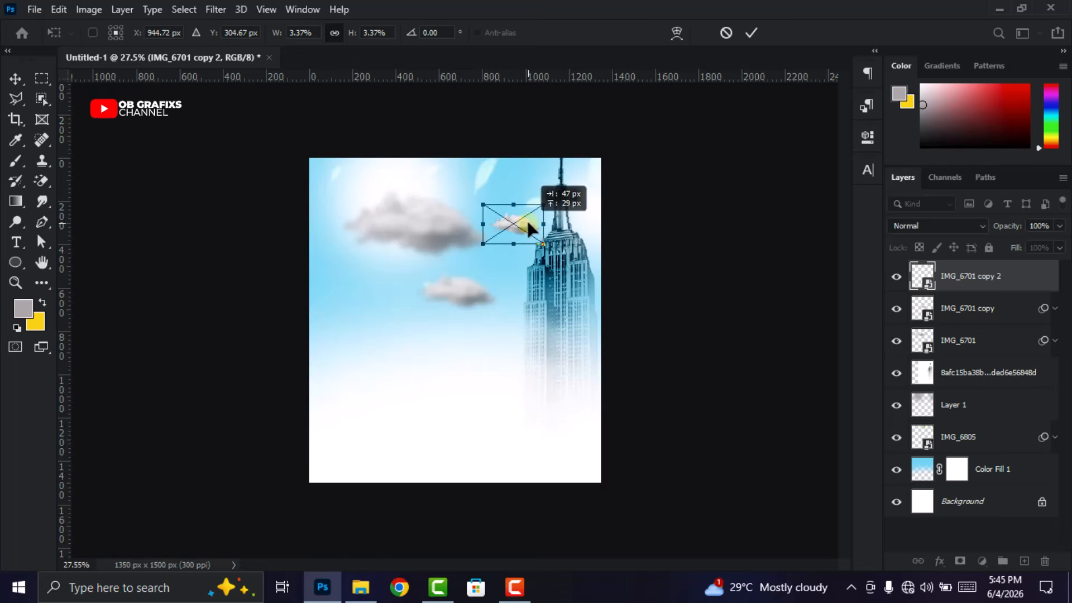
click(752, 32)
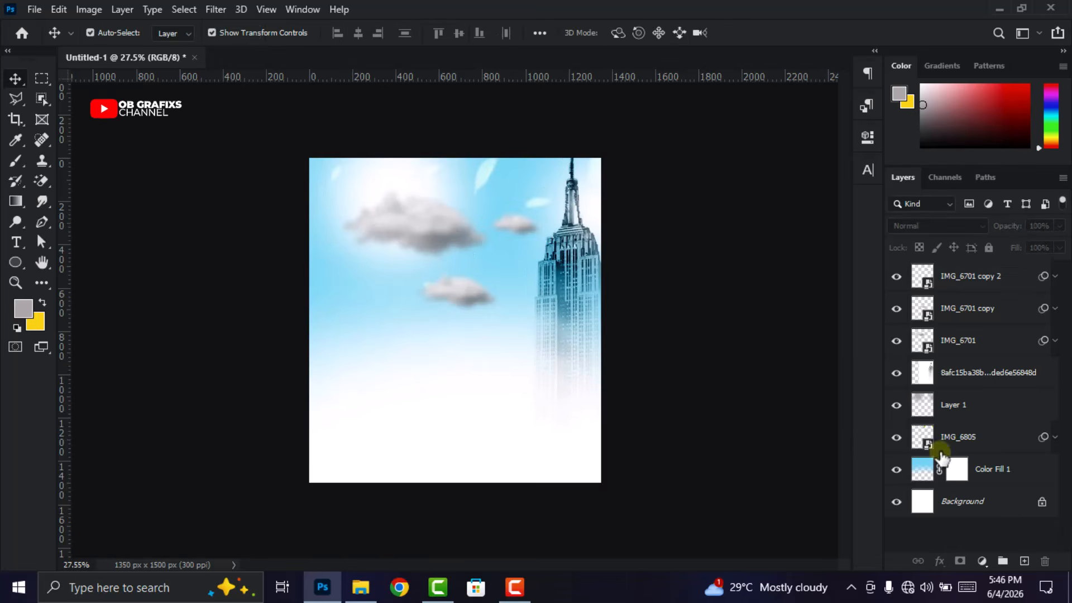
Group all layers from Color Fill 1 up to the topmost cloud copy and name the group "background group".
click(1009, 473)
click(958, 478)
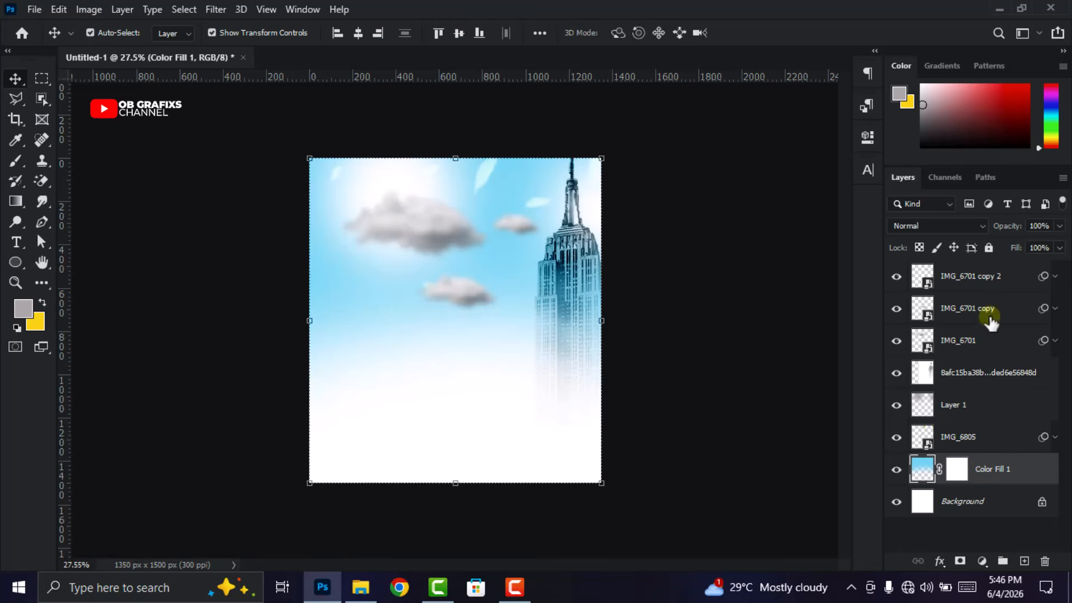
shift+click(985, 277)
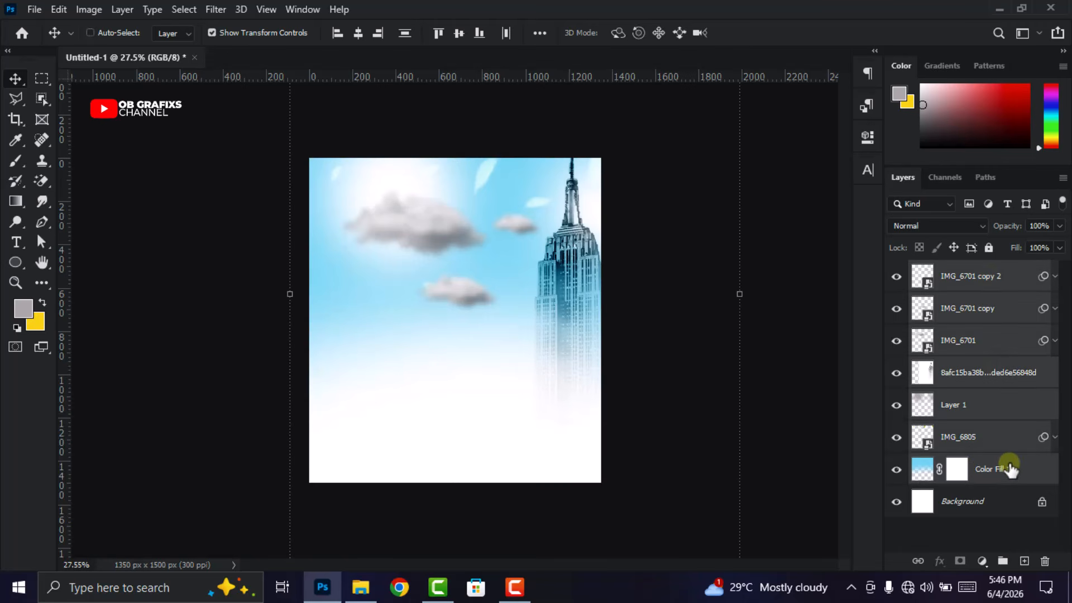
key(ctrl+g)
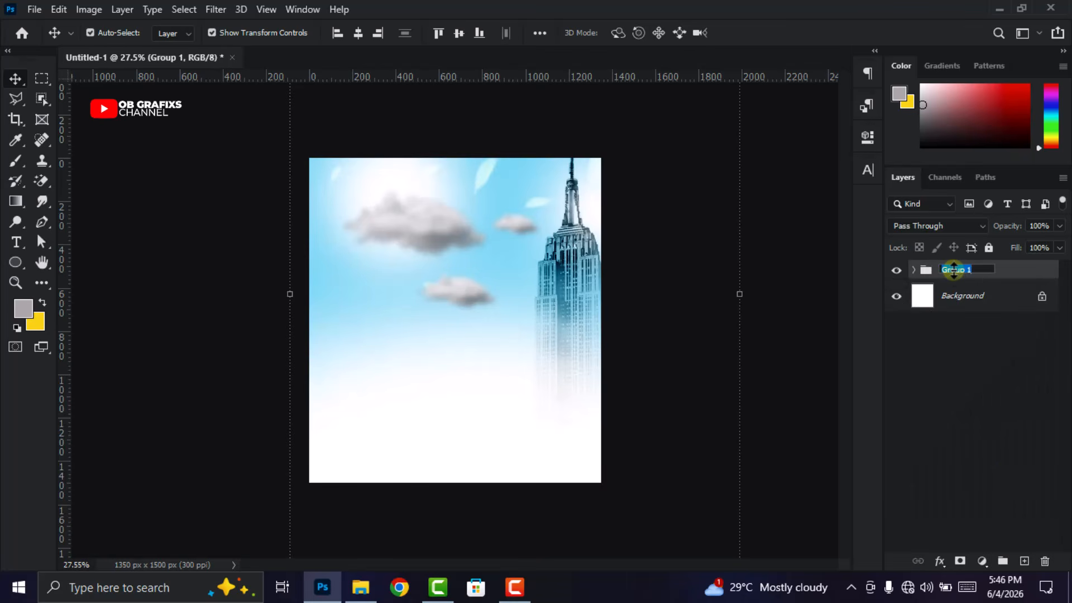
click(953, 270)
text(background group)
key(Return)
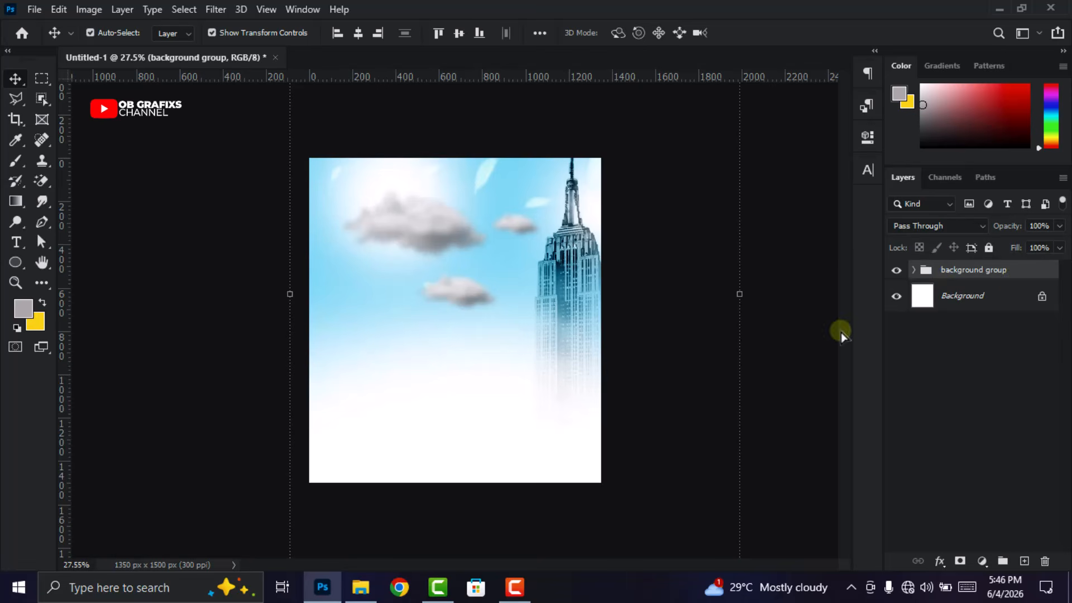
Label the background group red, then expand it and select the large cloud's layer IMG_6701.
right_click(987, 277)
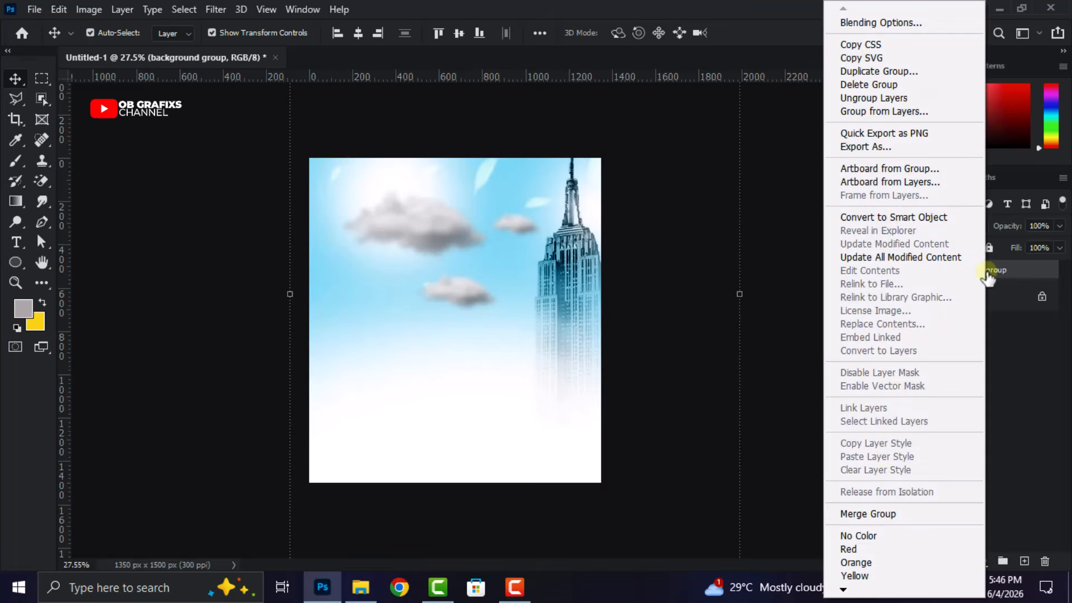
click(855, 549)
key(ctrl+minus)
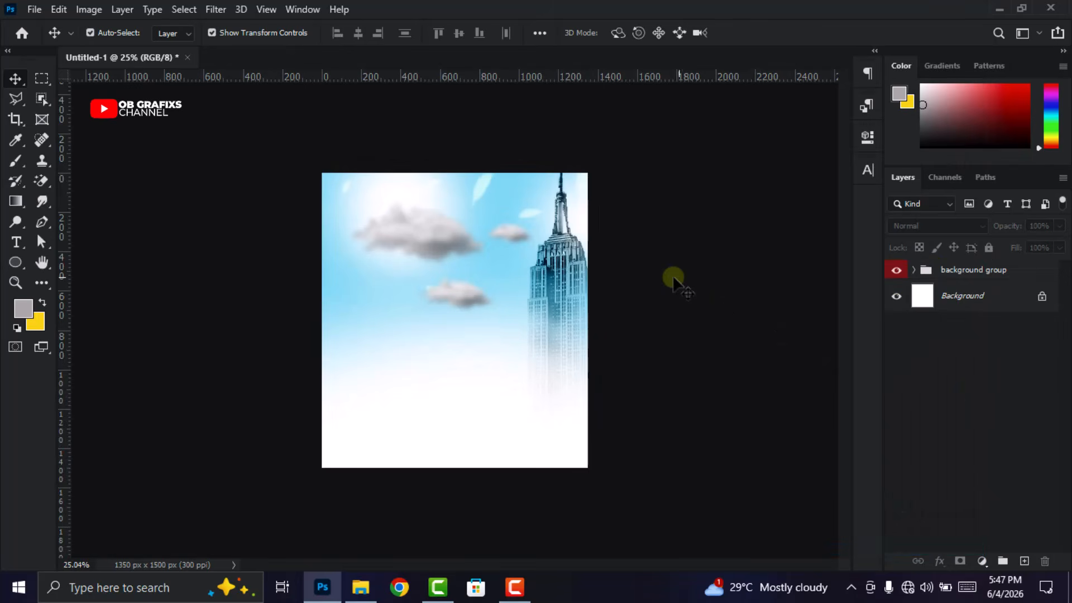
click(914, 270)
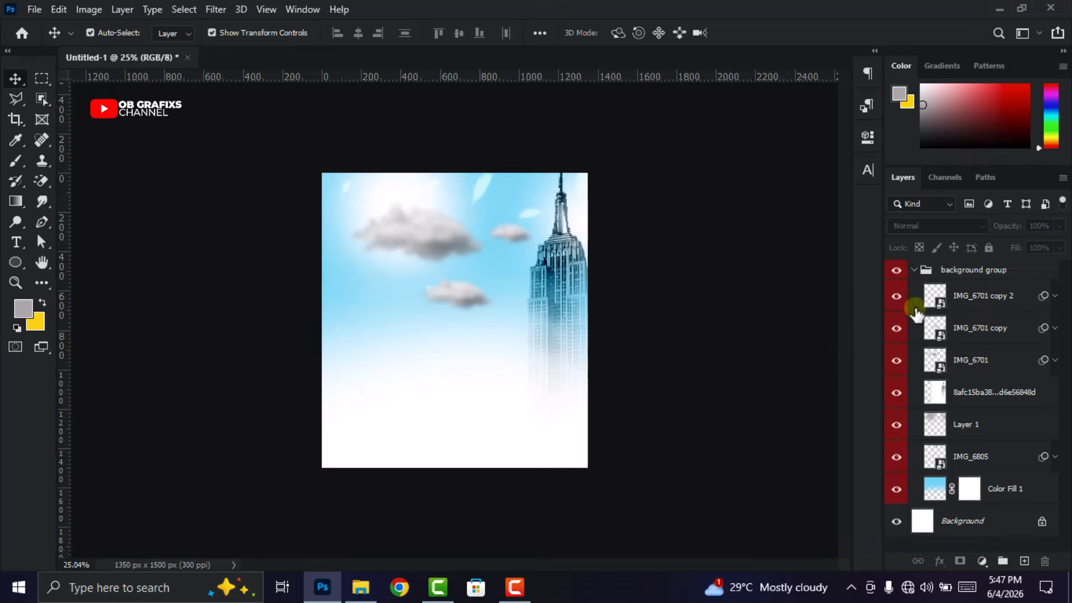
click(994, 369)
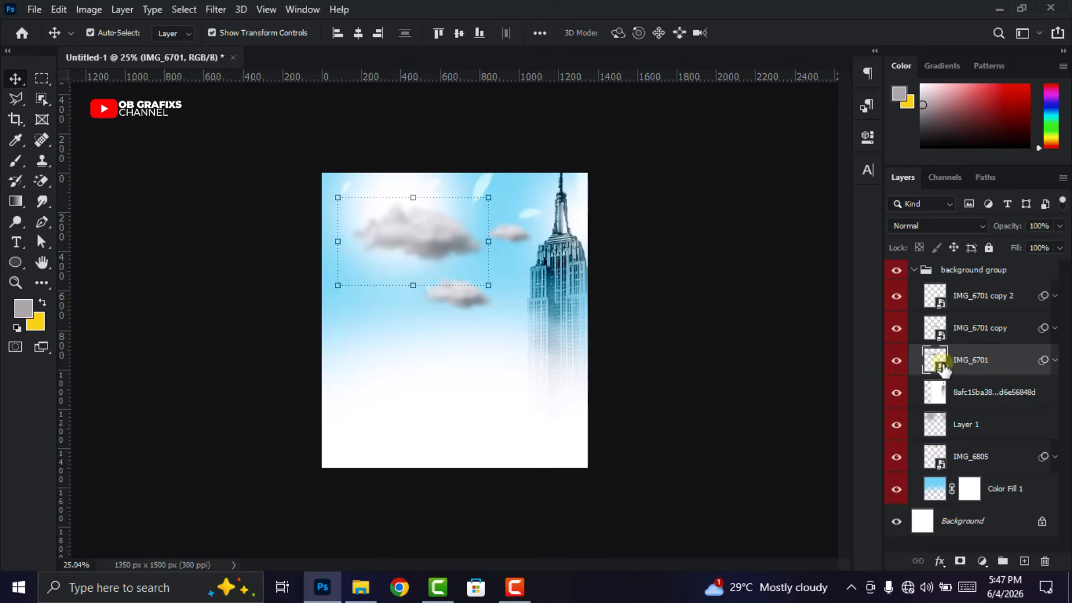
Collapse the background group in the layer stack and deselect it.
click(914, 271)
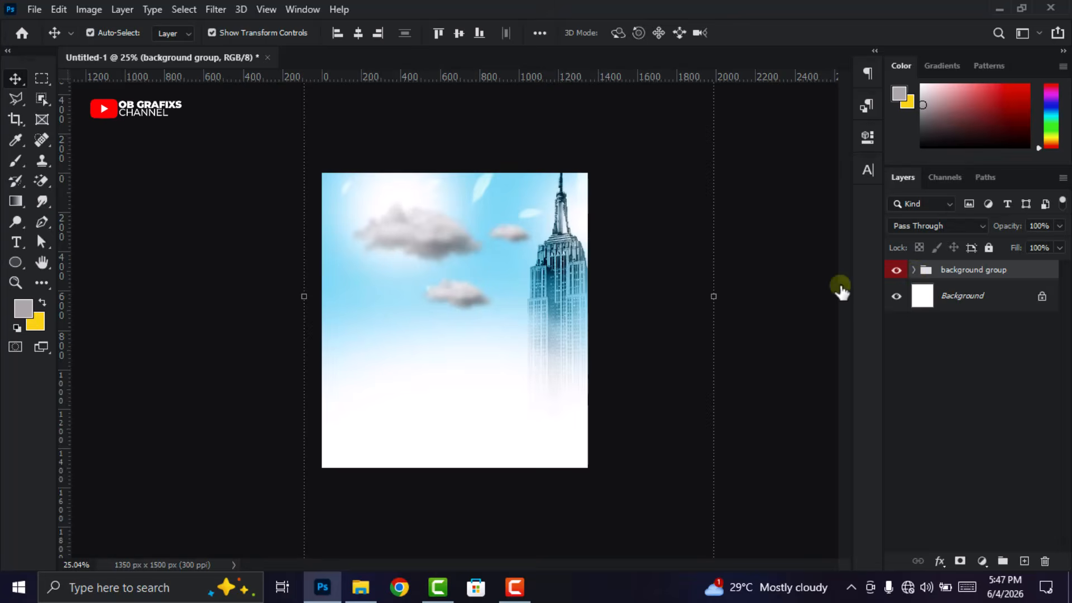
click(803, 296)
scroll(545, 334, up, 1)
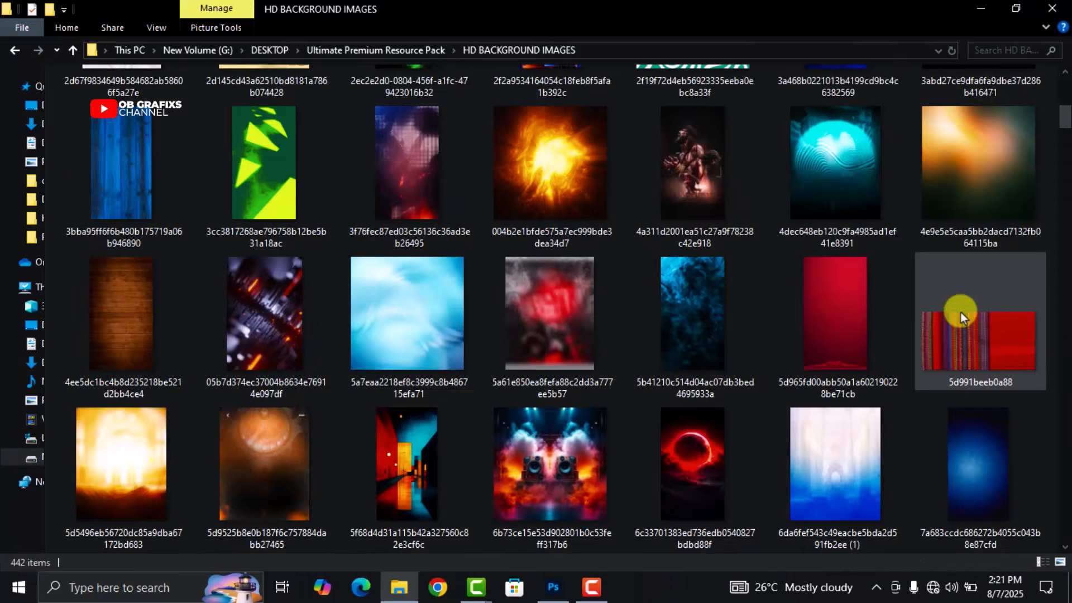
Browse the HD BACKGROUND IMAGES folder of the Ultimate Premium Resource Pack in File Explorer, then return to its beginning.
scroll(961, 312, down, 3)
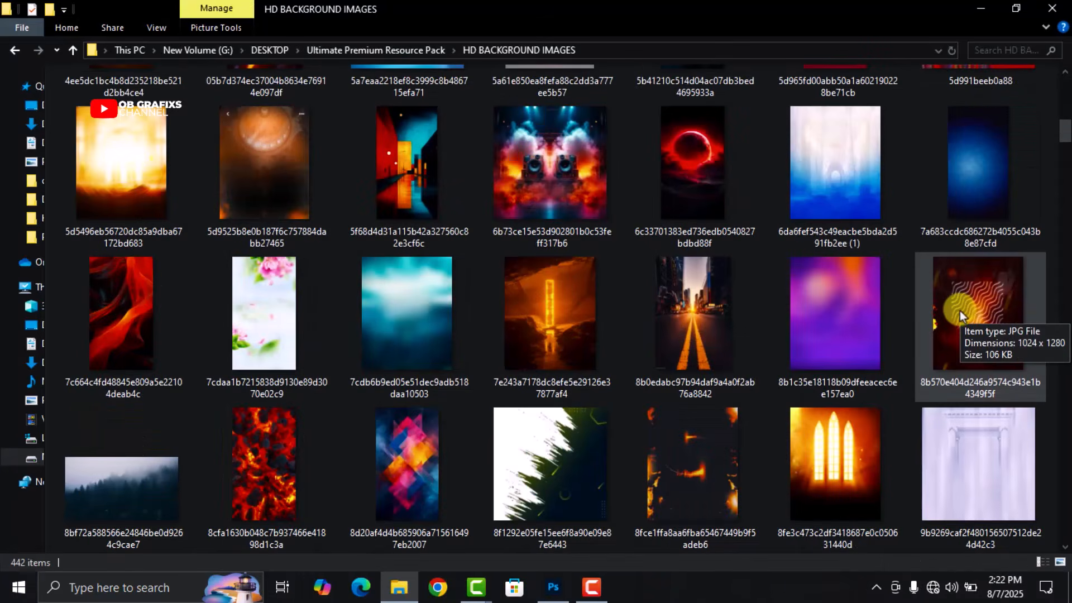
scroll(960, 310, down, 5)
scroll(910, 339, down, 15)
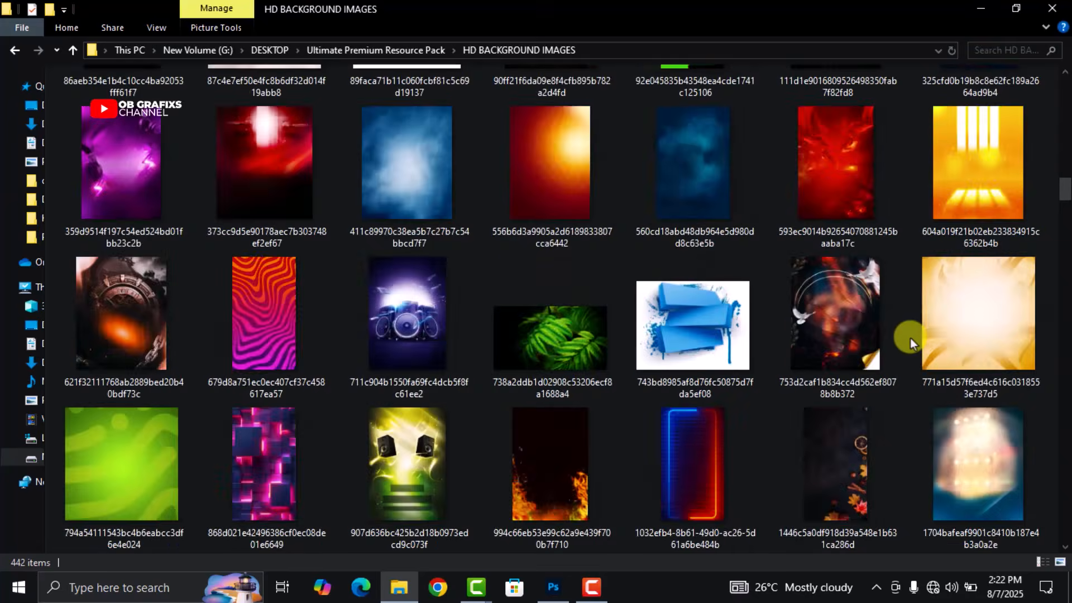
scroll(910, 338, down, 15)
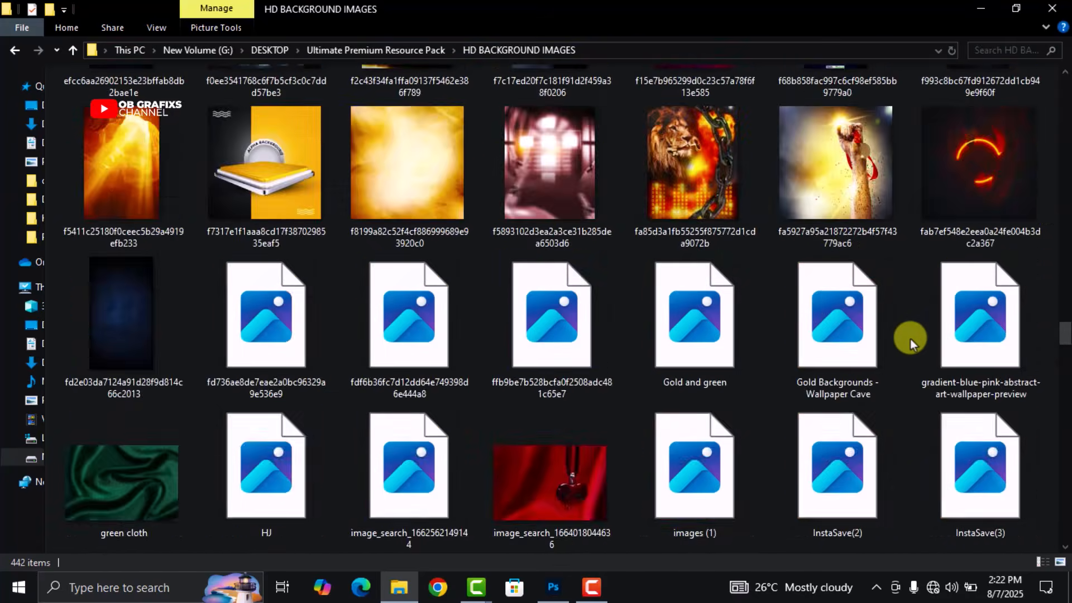
scroll(910, 339, down, 15)
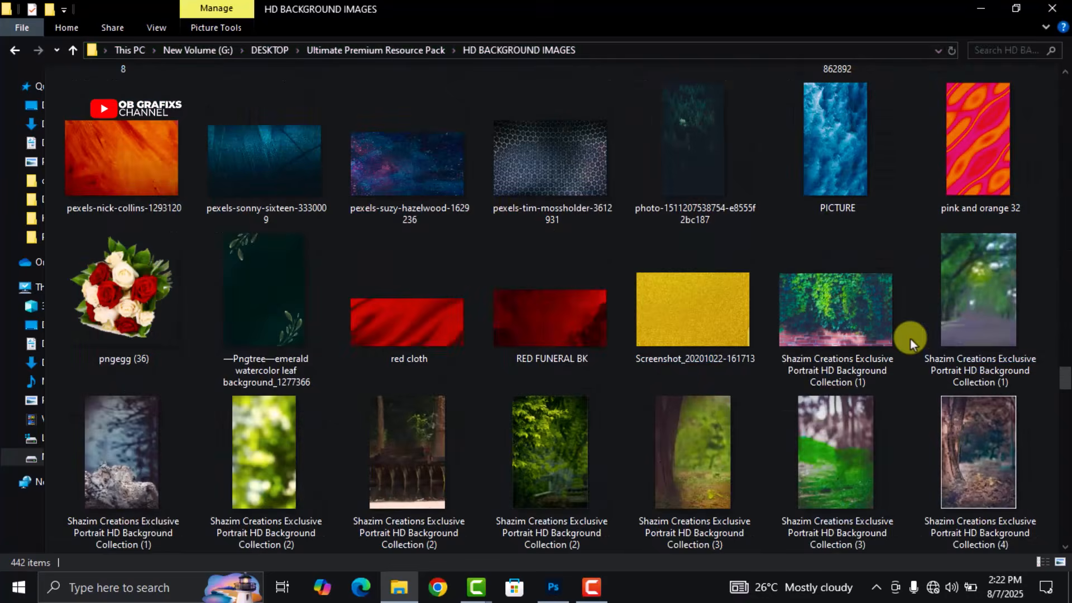
scroll(910, 339, down, 15)
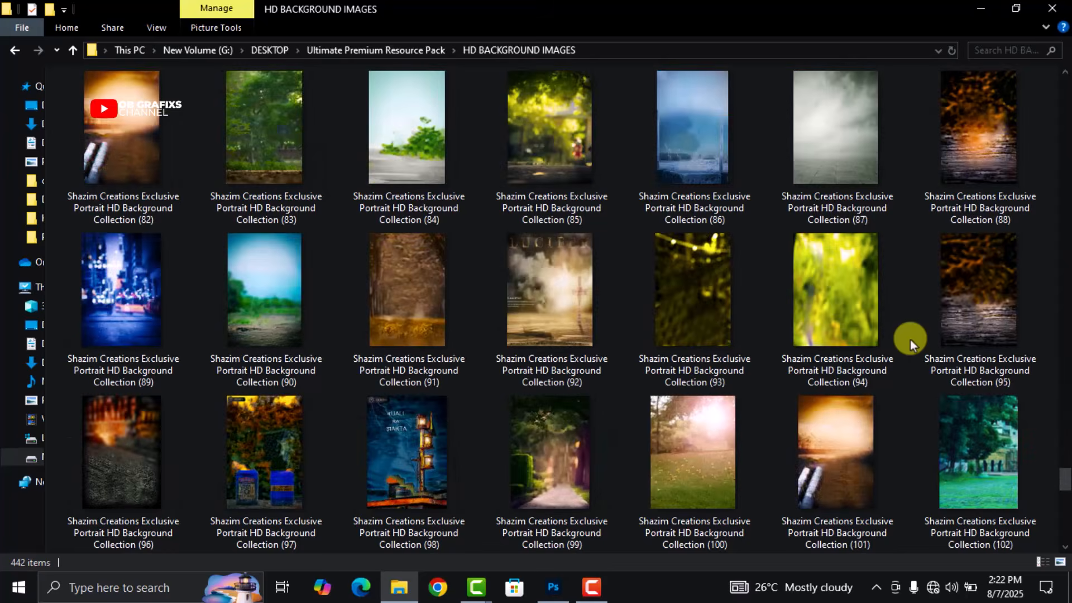
scroll(910, 339, up, 20)
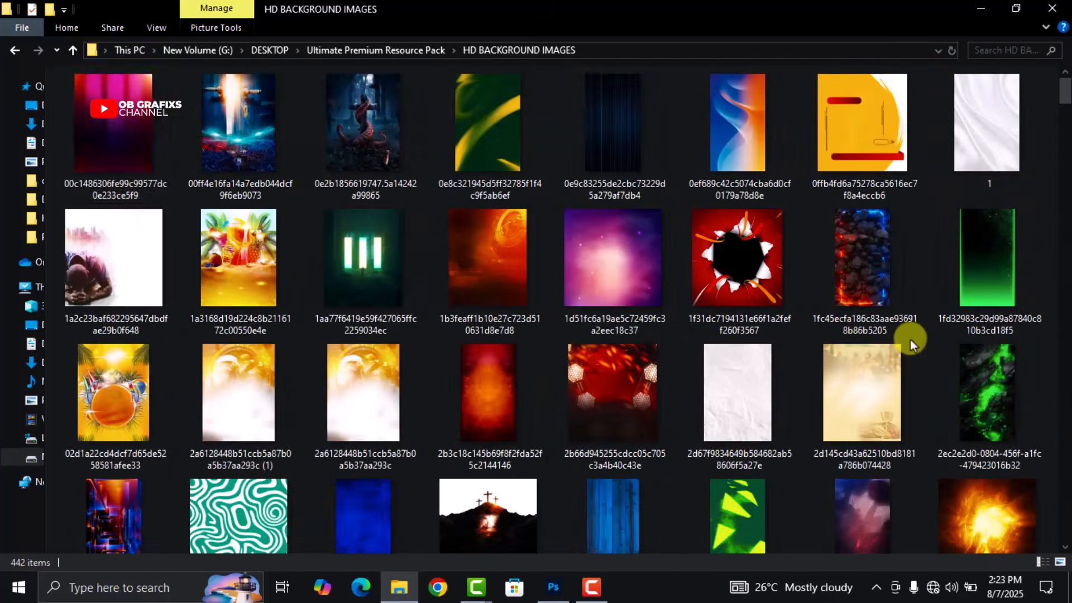
Open the resource pack's PREMIUM IMAGES folder and look through its portrait and stock photos from beginning to end.
click(15, 50)
double_click(135, 179)
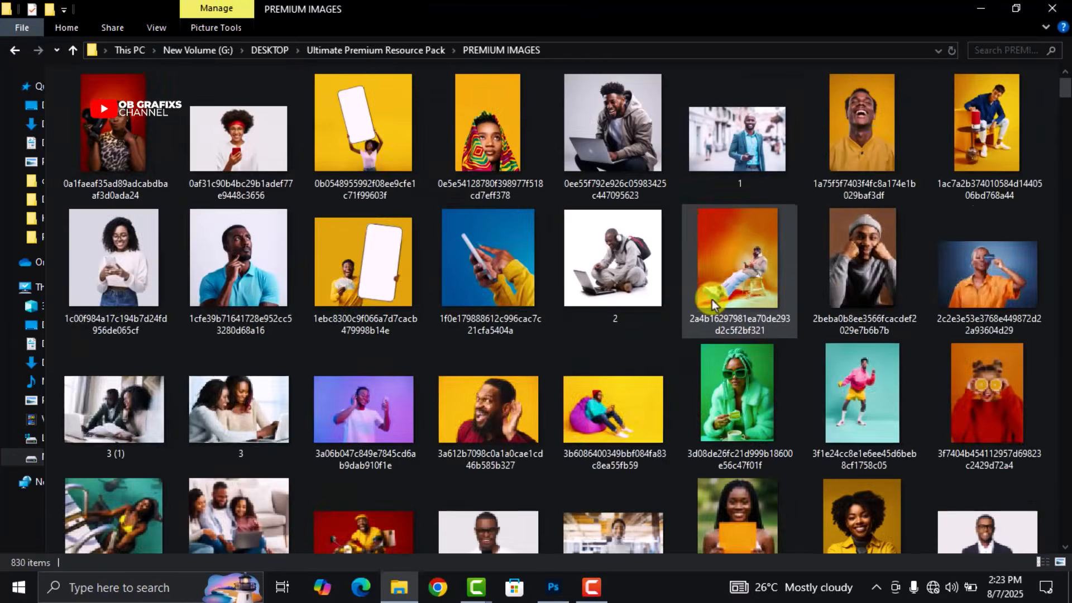
scroll(770, 347, down, 15)
scroll(769, 355, down, 5)
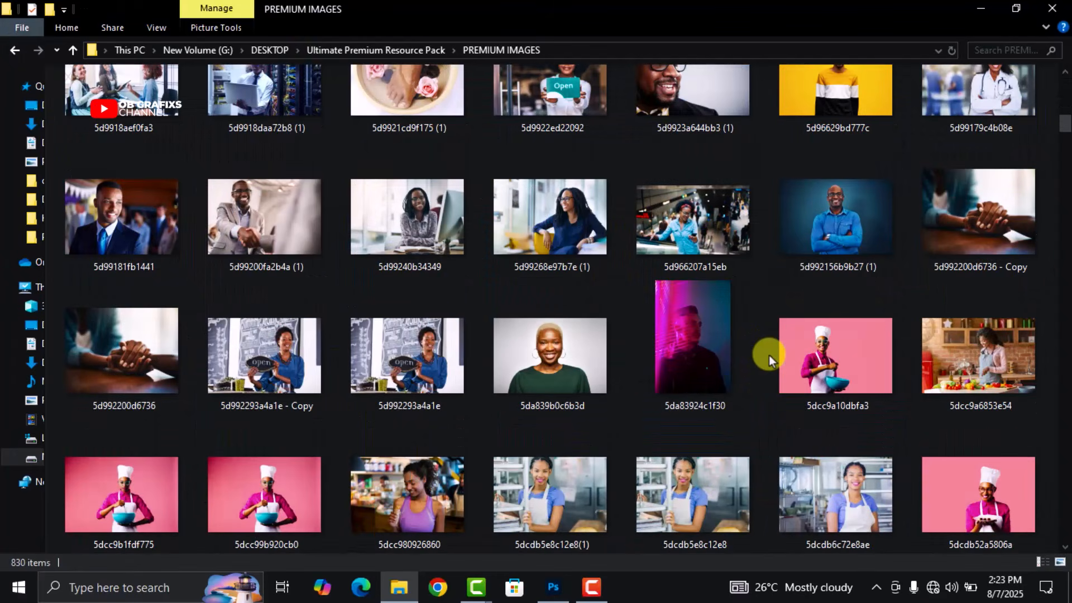
scroll(771, 355, down, 20)
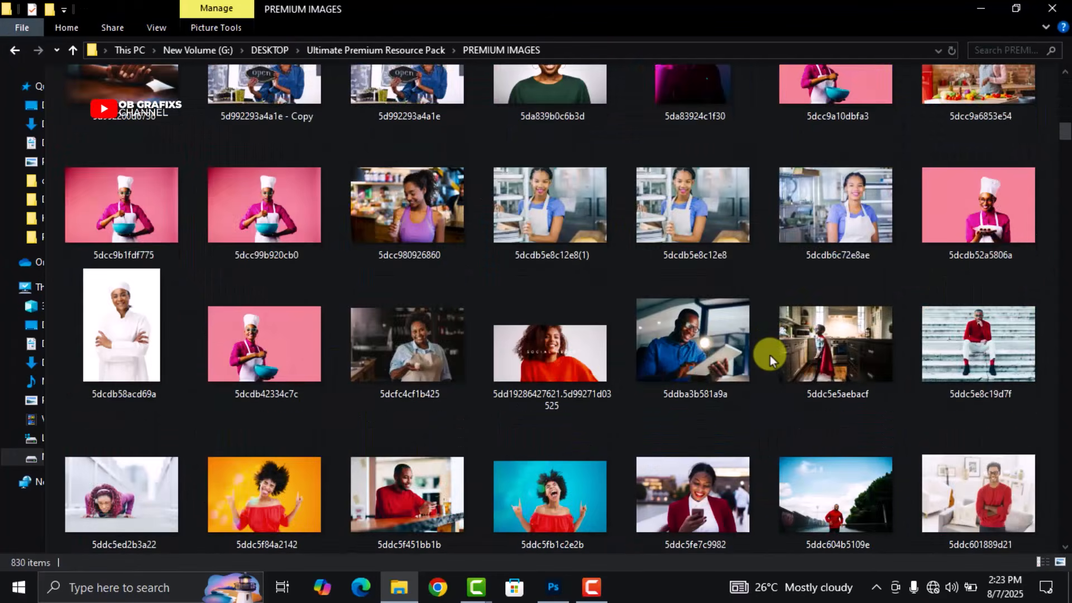
scroll(769, 355, down, 20)
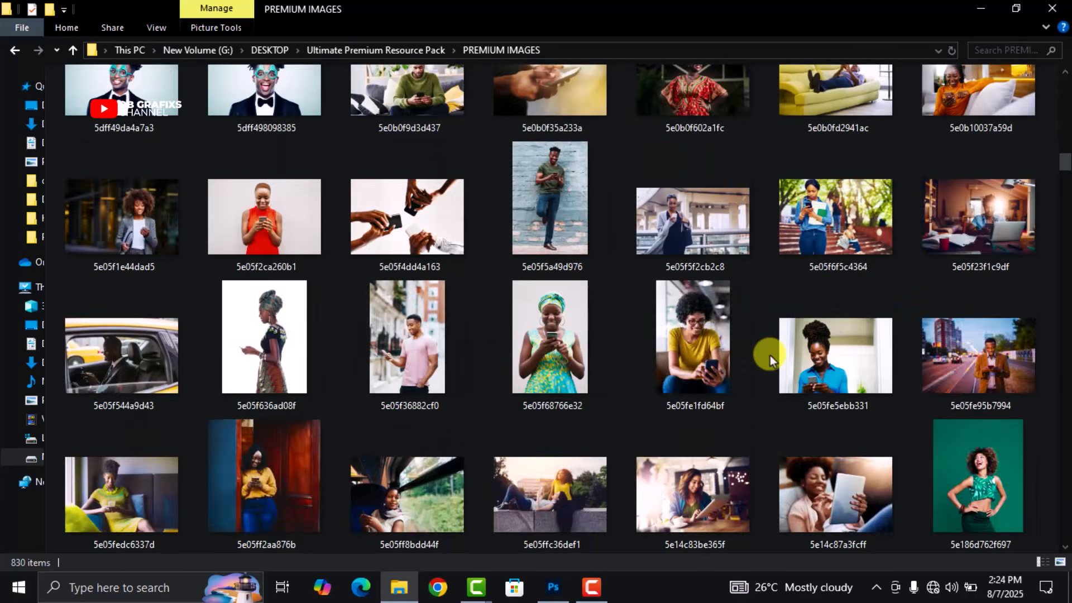
scroll(768, 363, down, 20)
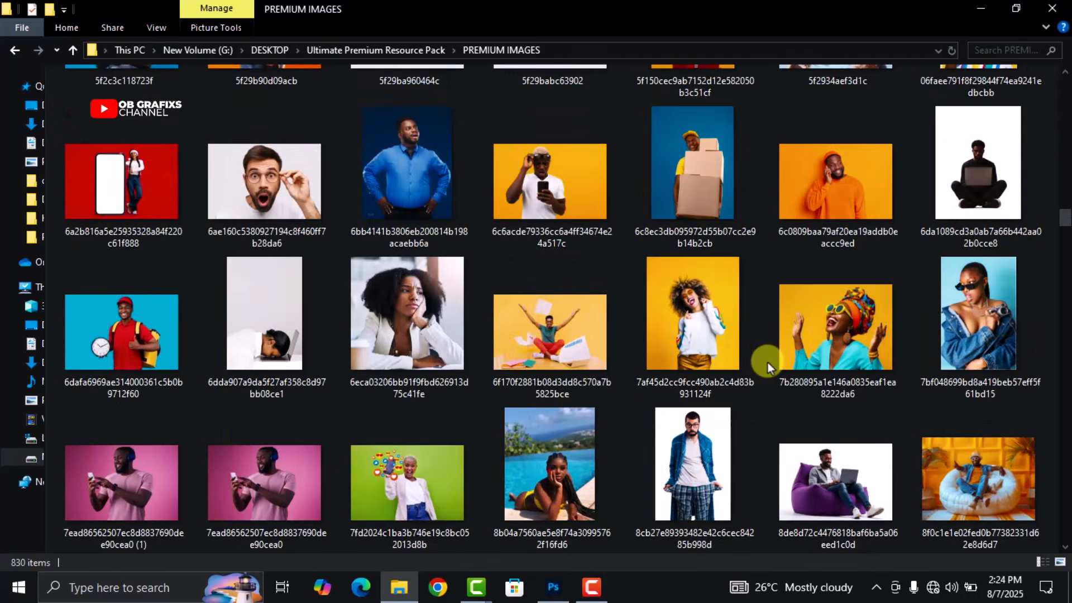
scroll(769, 363, down, 20)
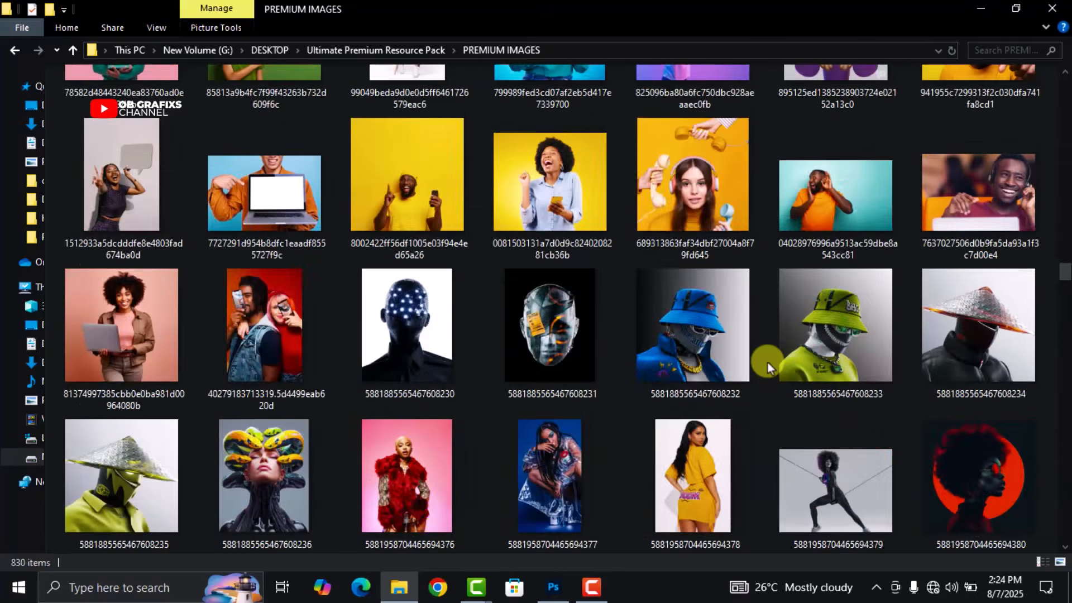
scroll(769, 363, down, 20)
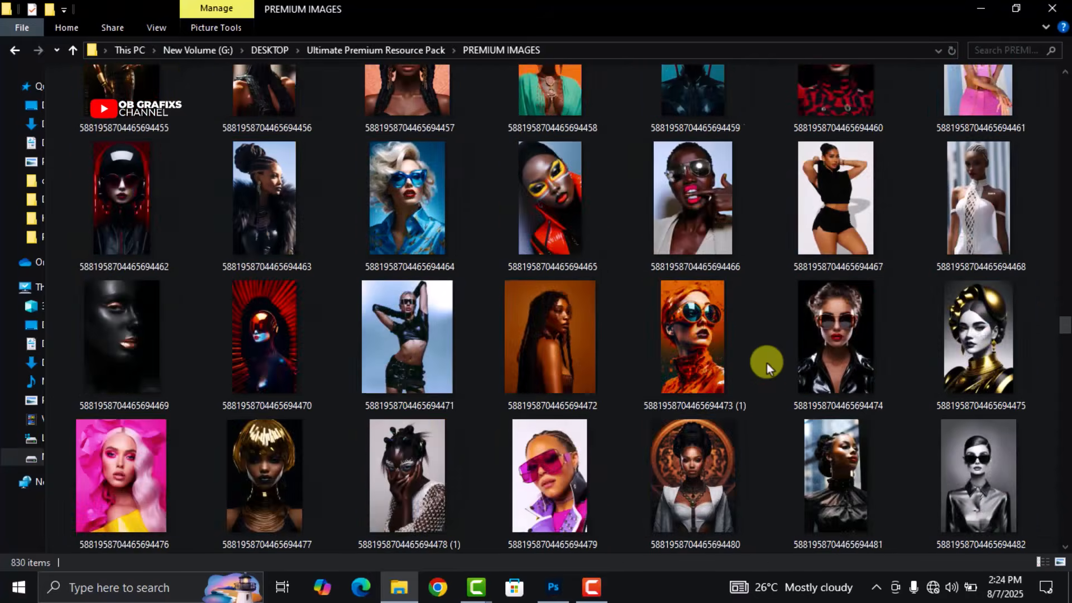
scroll(766, 364, down, 20)
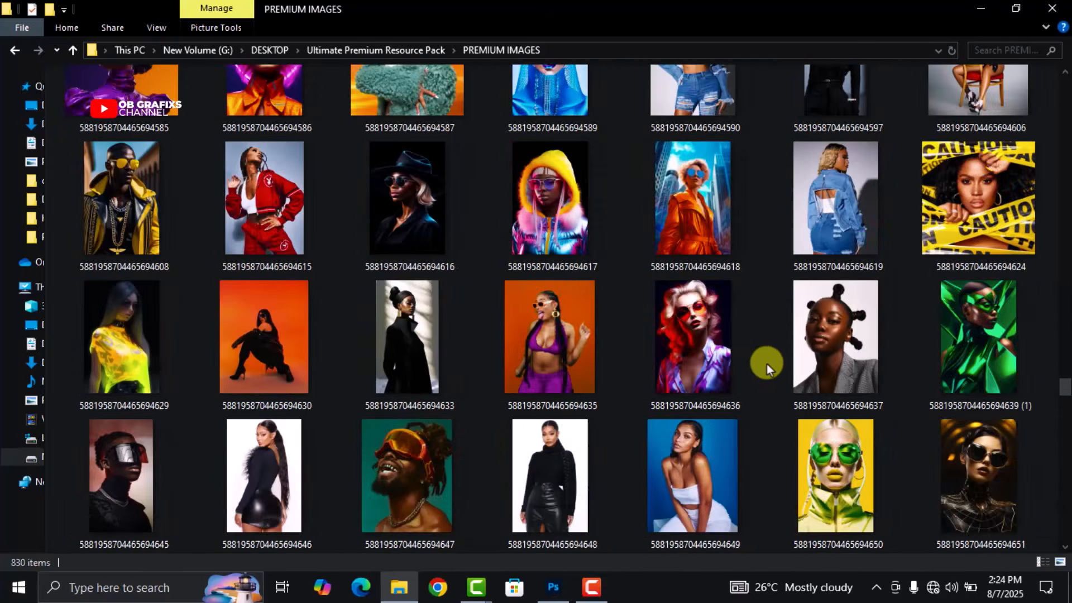
scroll(766, 364, down, 20)
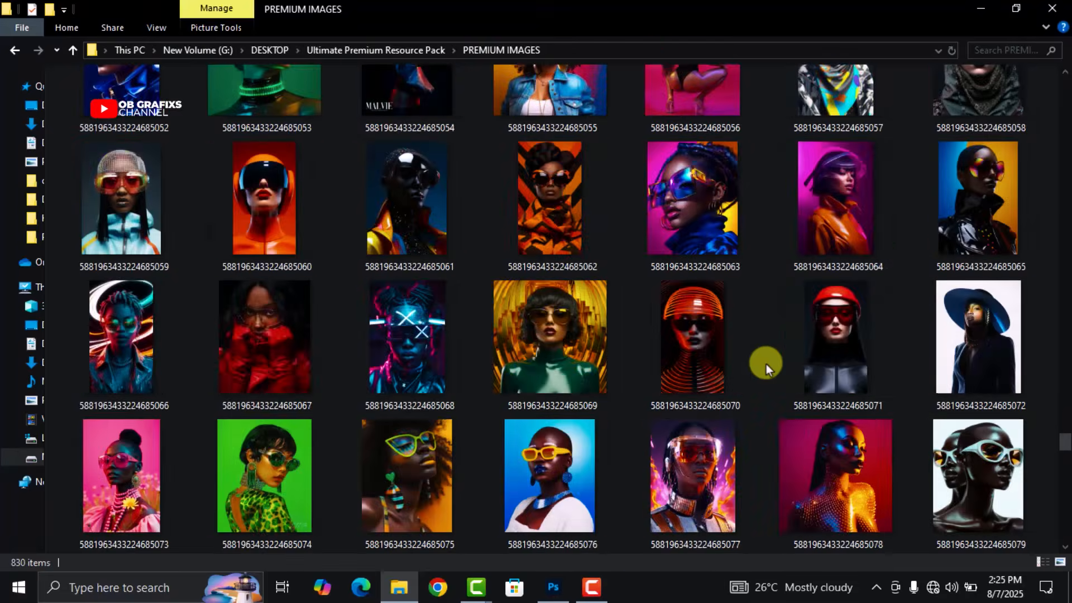
scroll(766, 364, down, 20)
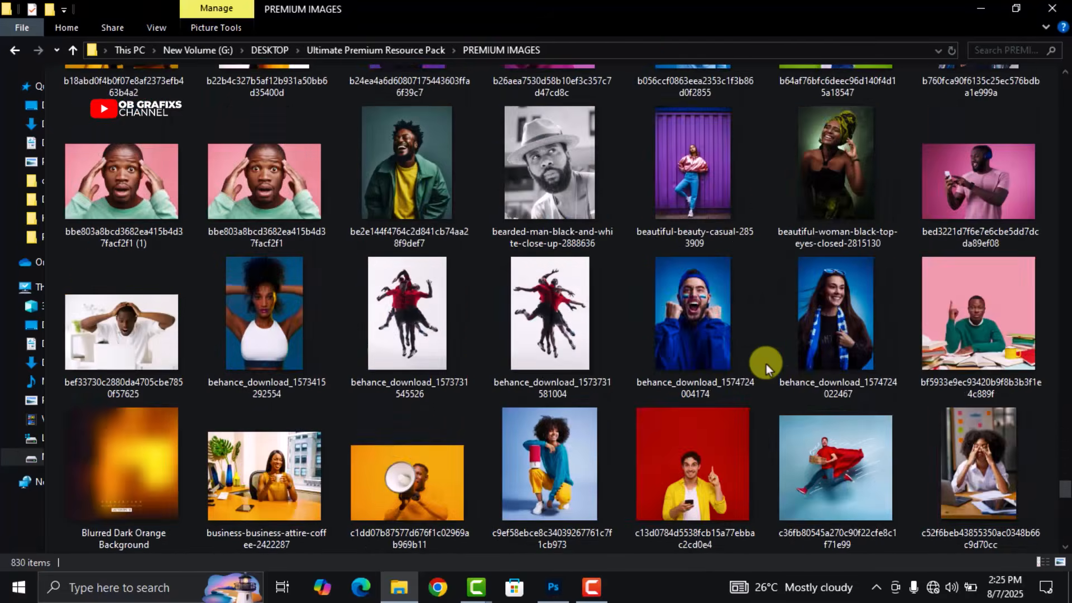
scroll(766, 363, down, 5)
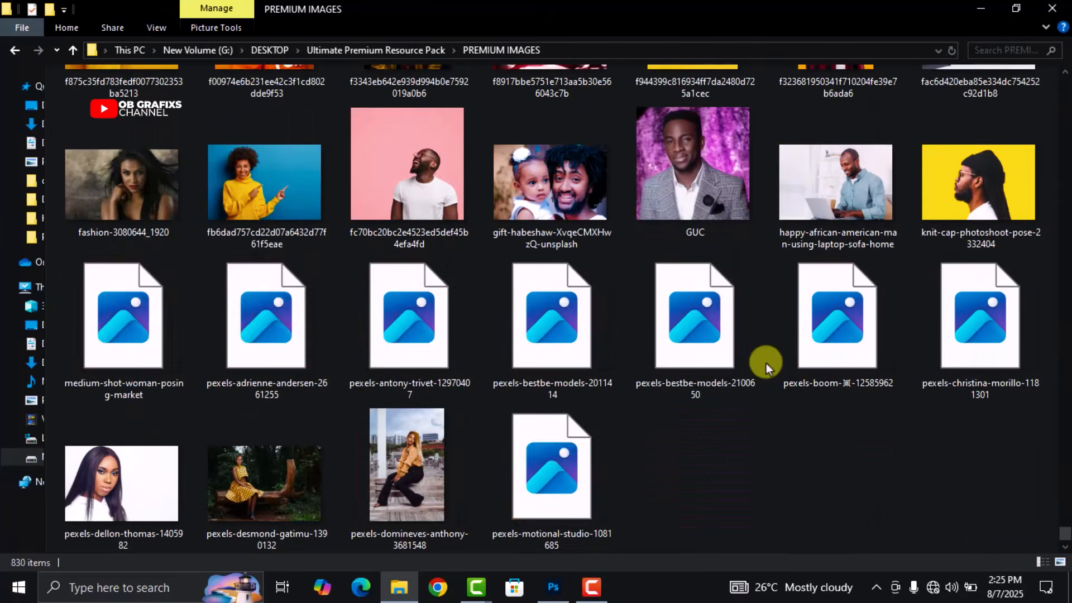
scroll(766, 363, up, 20)
scroll(766, 363, up, 20)
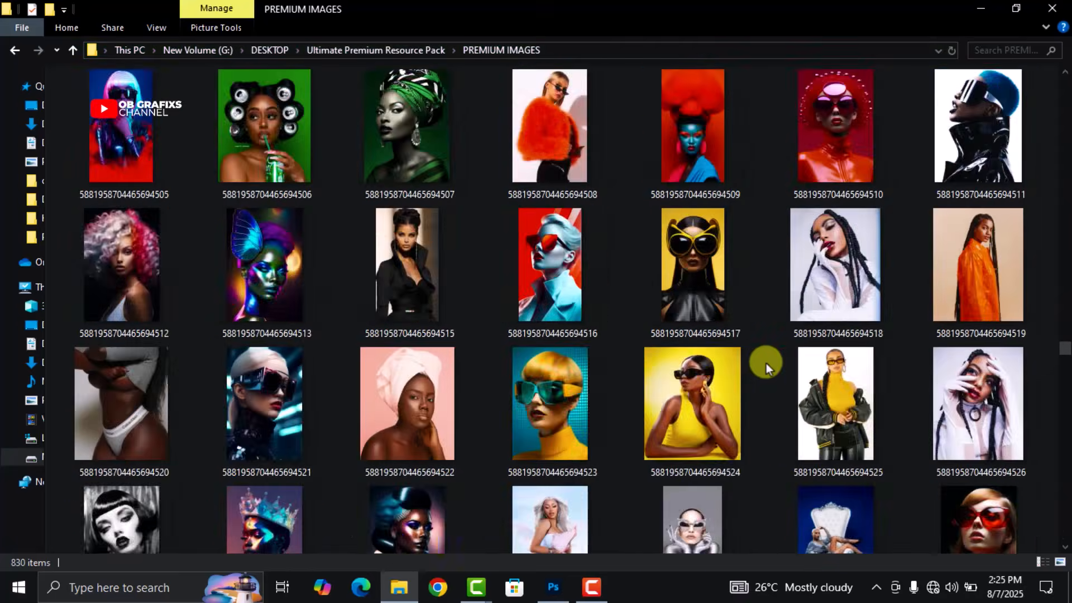
scroll(766, 363, up, 15)
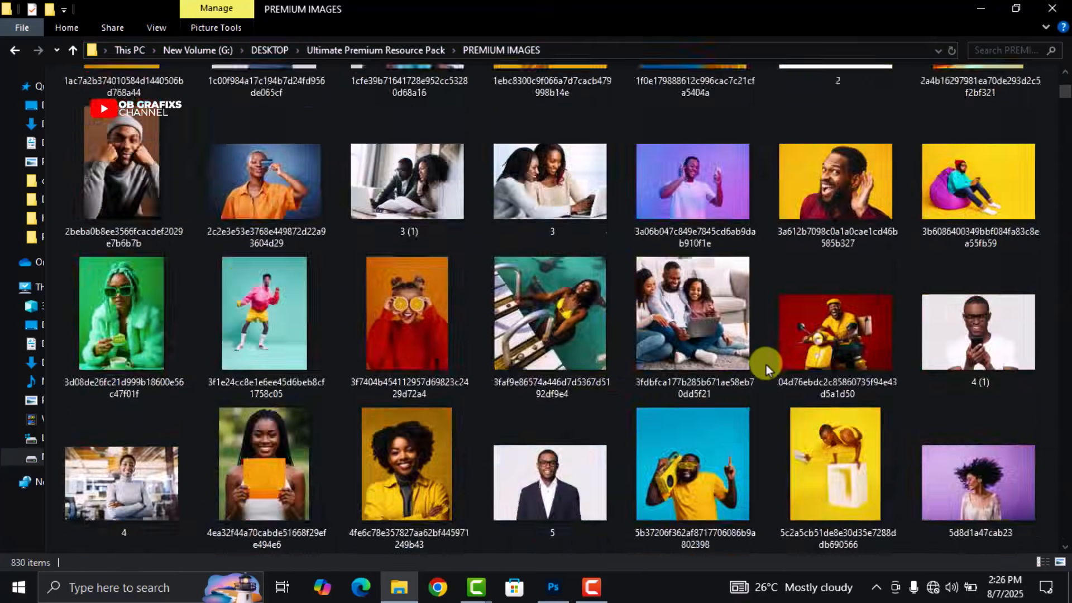
Open the resource pack's LIGHT EFFECTS folder and examine the flare previews with enlarged thumbnails.
click(15, 50)
double_click(156, 164)
ctrl+scroll(745, 344, up, 2)
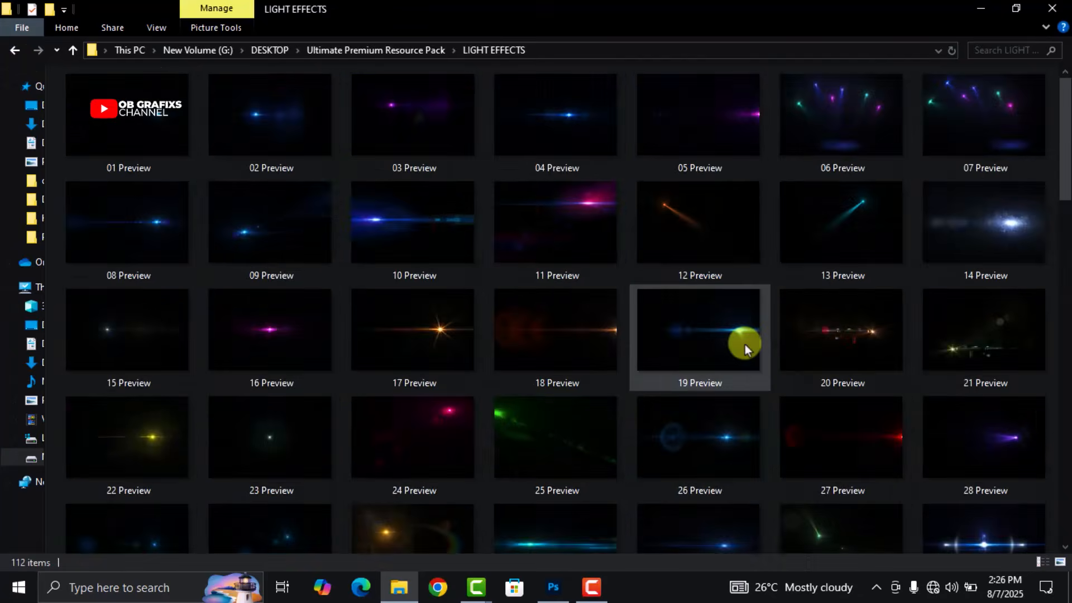
scroll(745, 344, down, 15)
scroll(719, 369, down, 15)
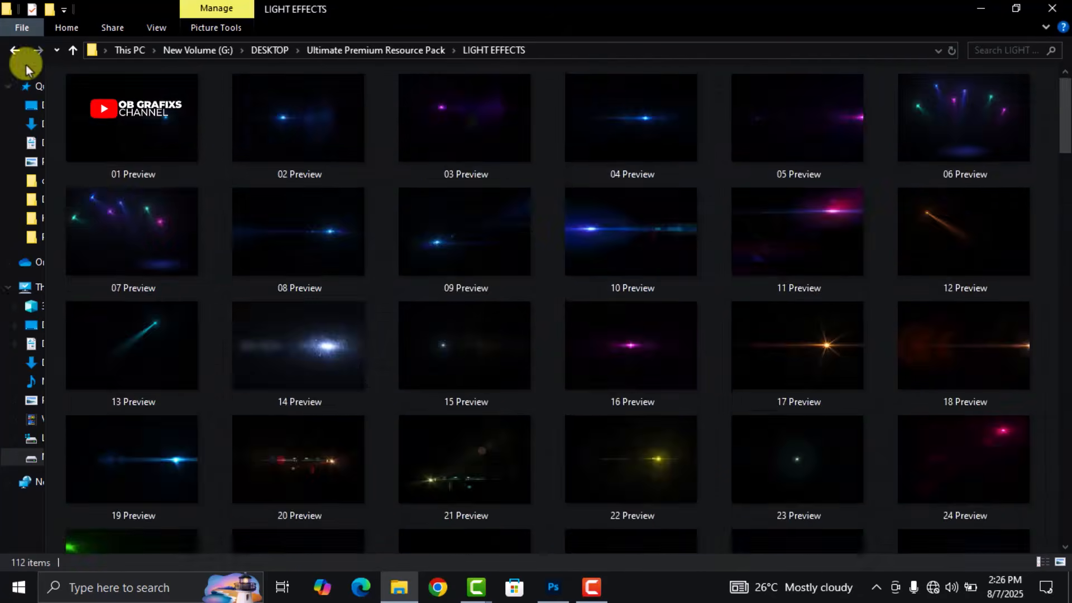
Open the resource pack's ICONS AND OTHERS folder and look through its cut-out objects, ribbons, badges and icons.
click(15, 50)
double_click(149, 148)
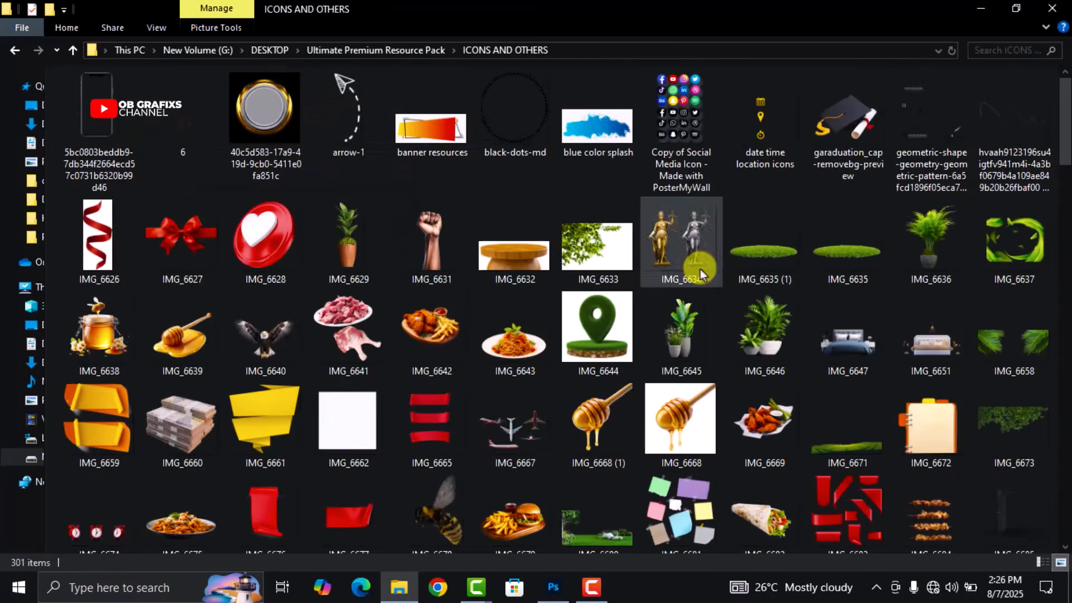
scroll(721, 321, down, 10)
scroll(722, 322, up, 10)
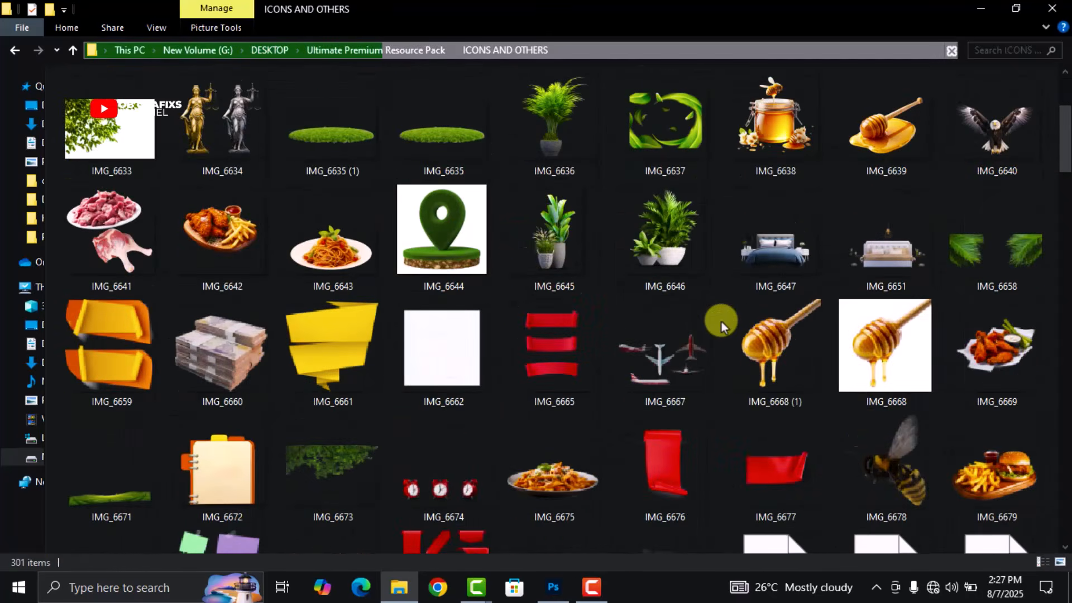
scroll(719, 327, down, 10)
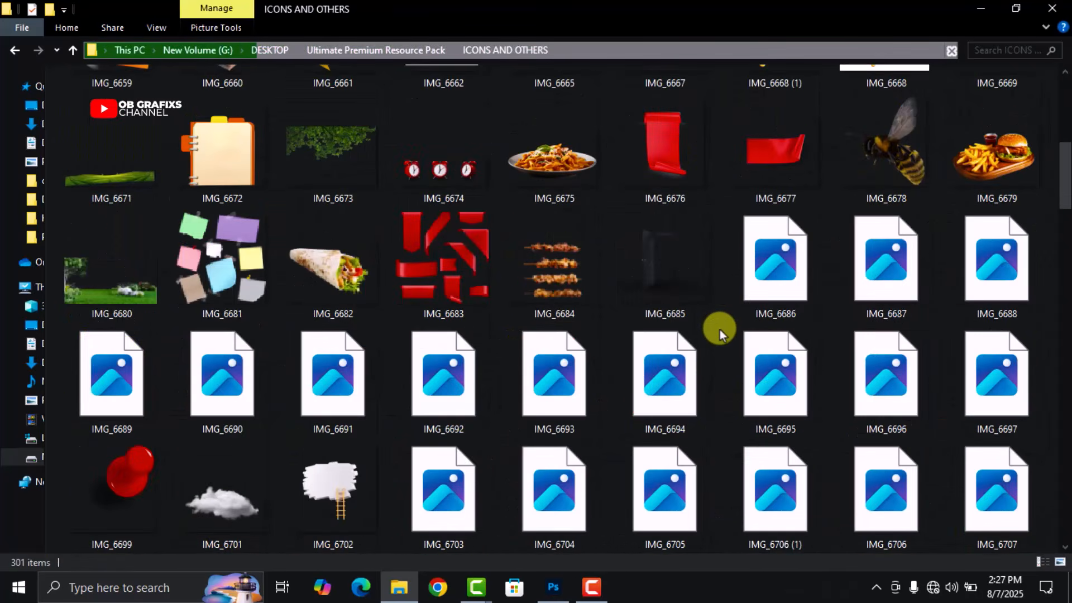
scroll(719, 332, down, 1)
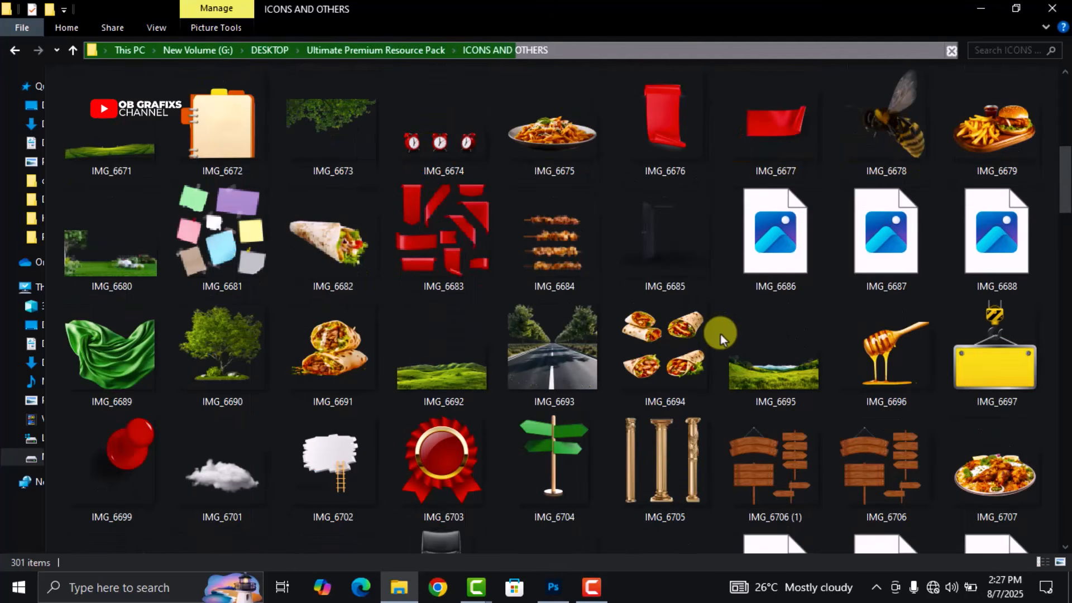
scroll(723, 301, up, 3)
scroll(725, 290, down, 6)
scroll(721, 327, down, 3)
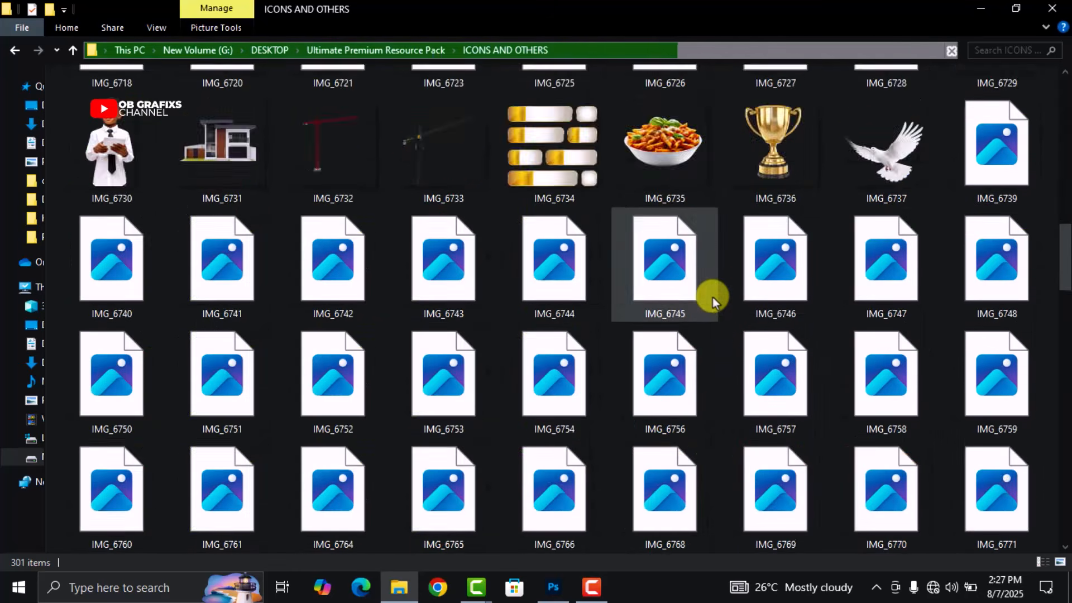
scroll(712, 297, up, 6)
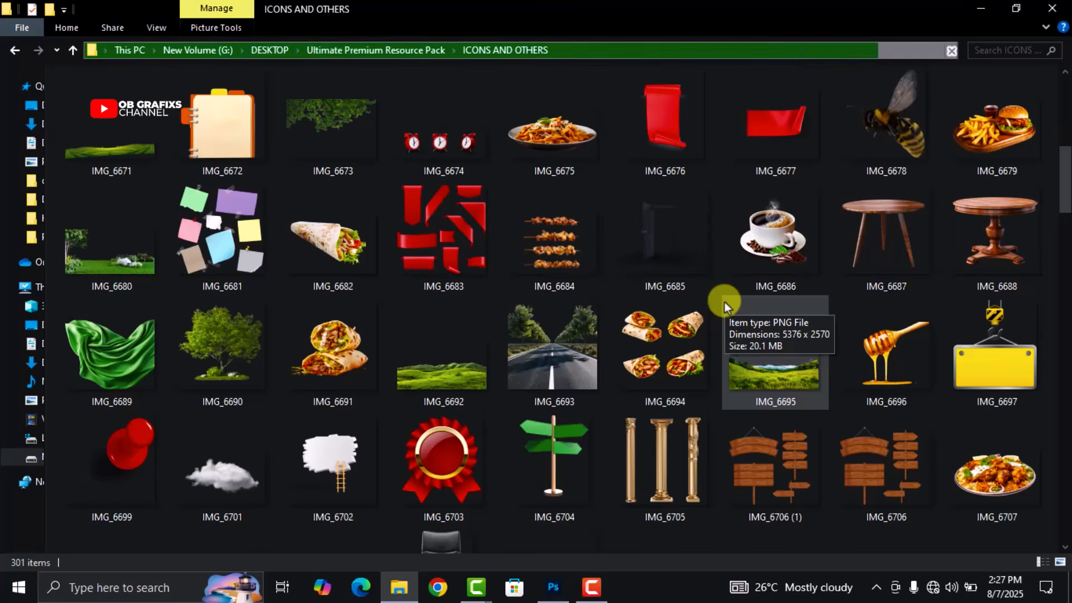
scroll(725, 301, down, 9)
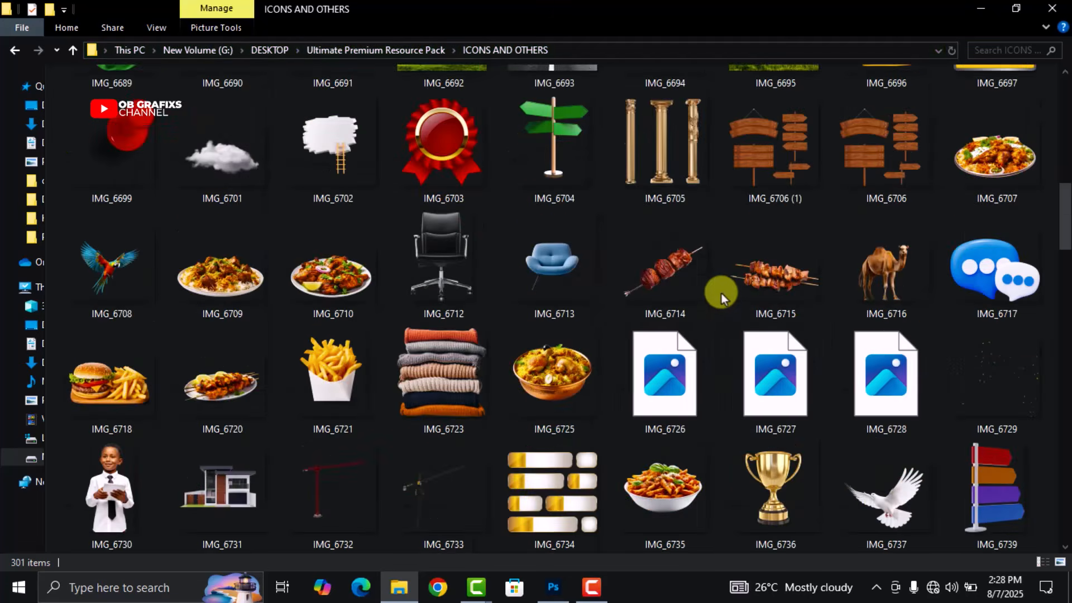
scroll(722, 297, down, 12)
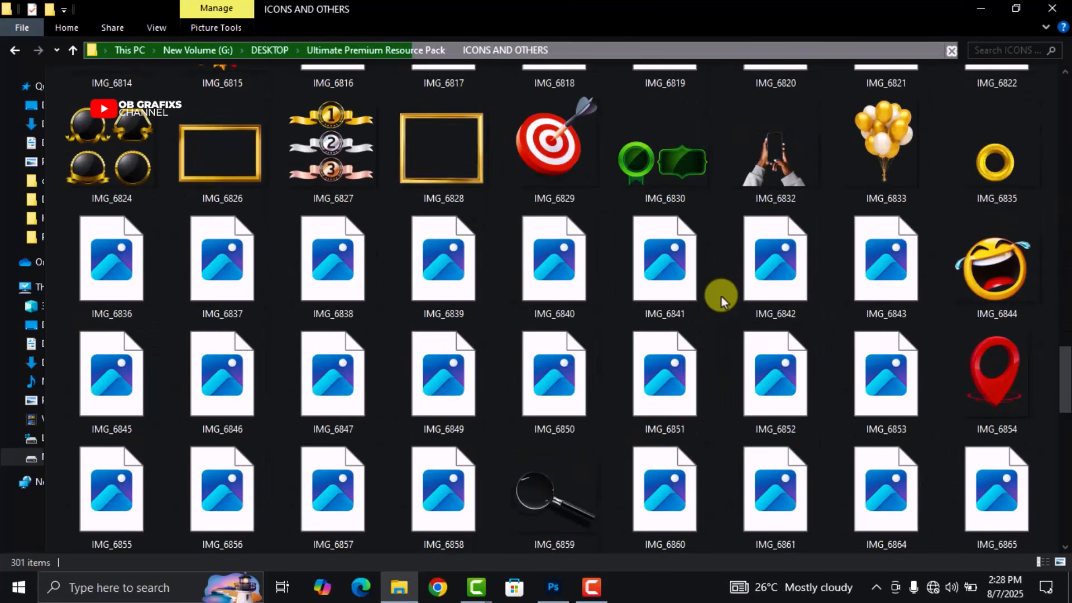
scroll(720, 297, up, 1)
scroll(721, 300, down, 8)
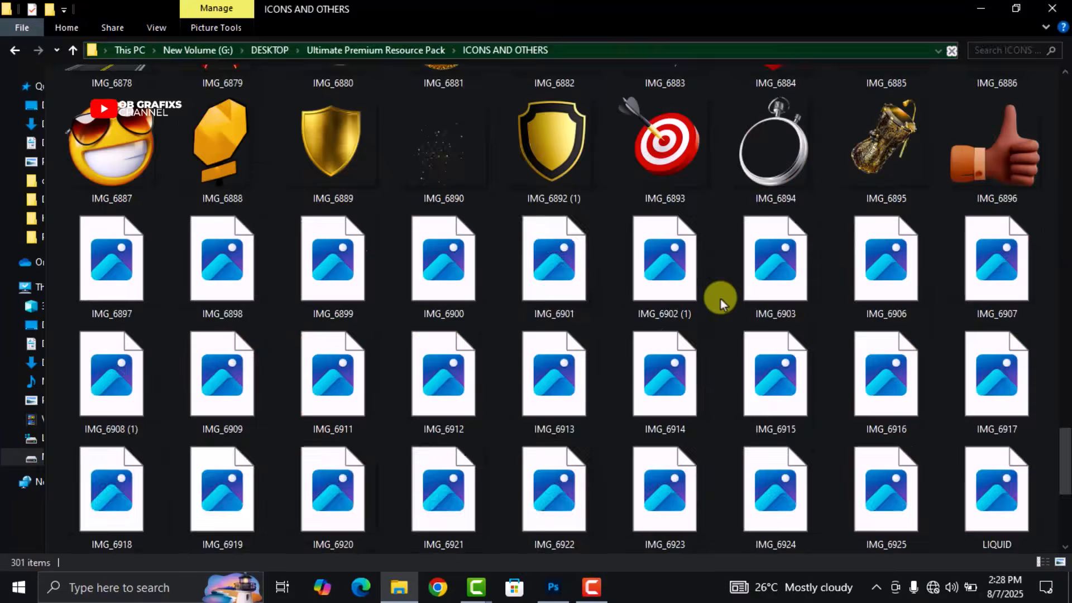
scroll(720, 299, up, 20)
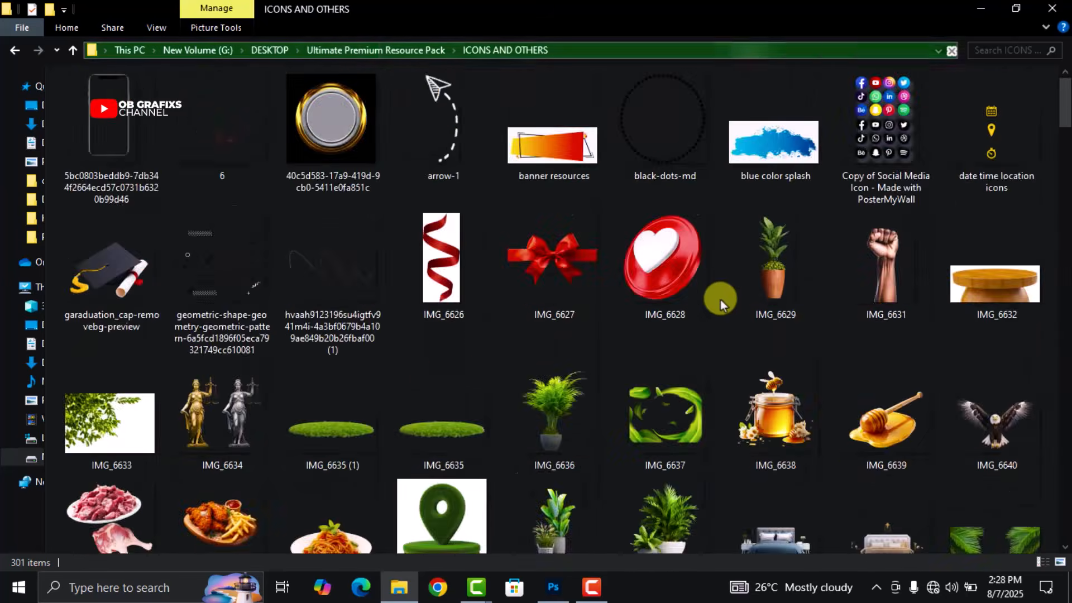
Open the resource pack's FONTS folder and look through its font previews.
click(15, 50)
double_click(137, 115)
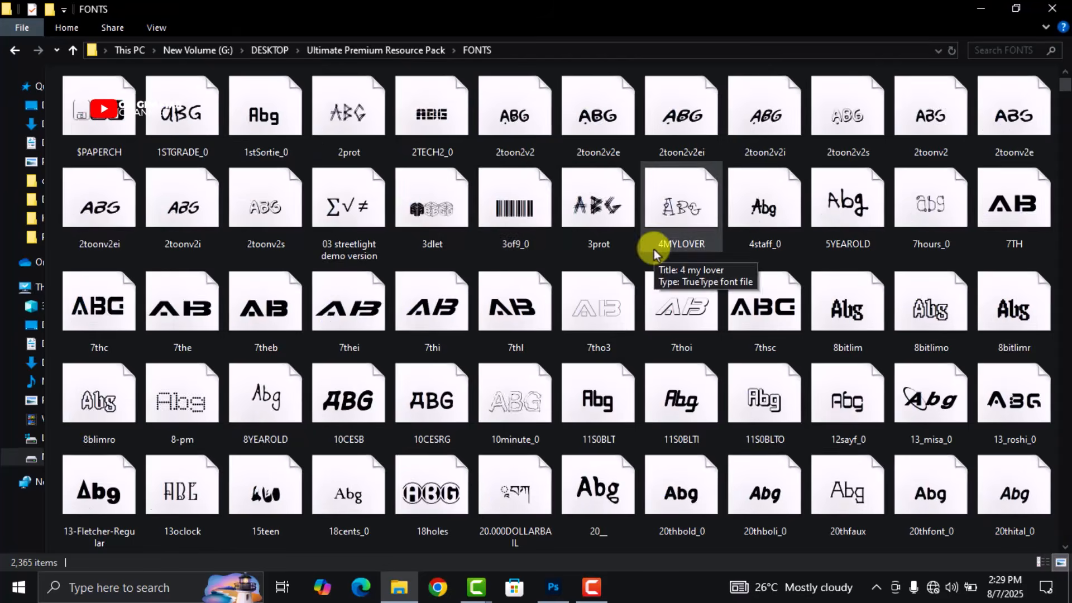
scroll(655, 250, down, 8)
scroll(655, 250, down, 20)
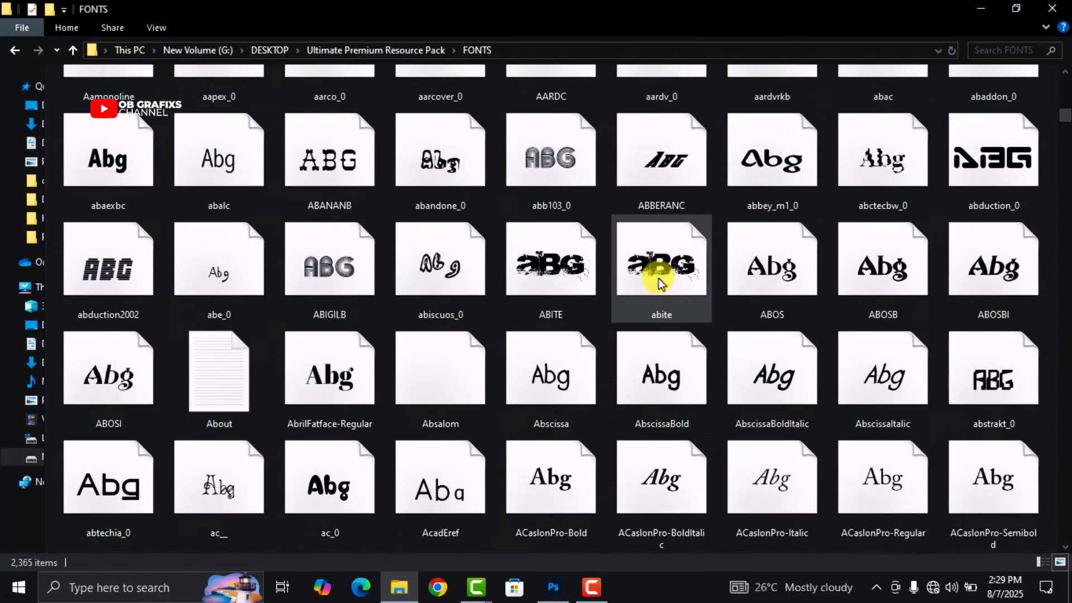
scroll(659, 279, down, 6)
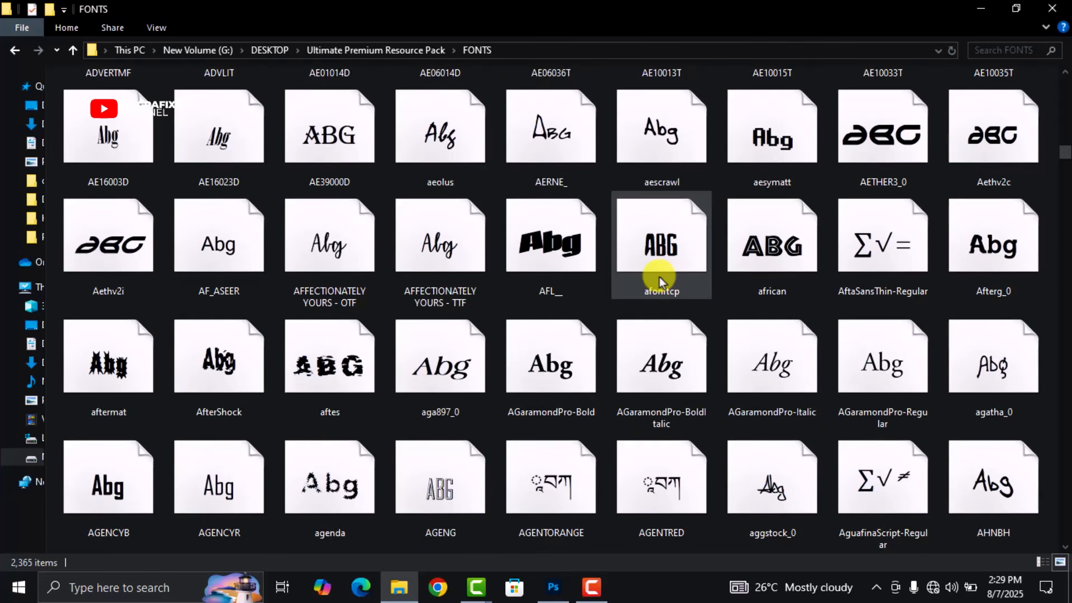
scroll(658, 279, down, 20)
scroll(658, 283, down, 20)
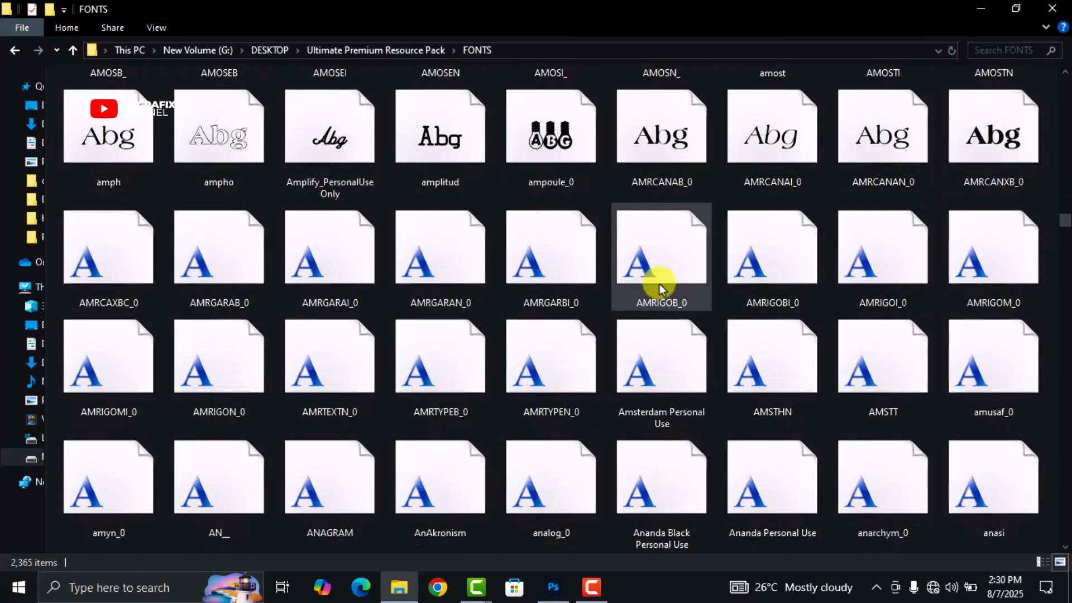
scroll(659, 286, down, 20)
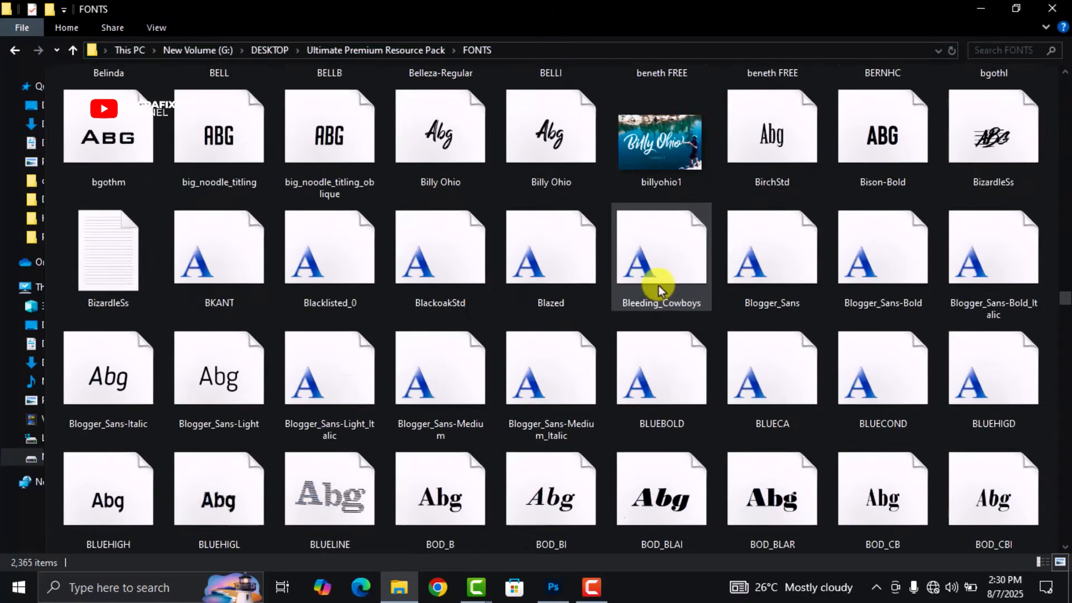
scroll(719, 312, down, 20)
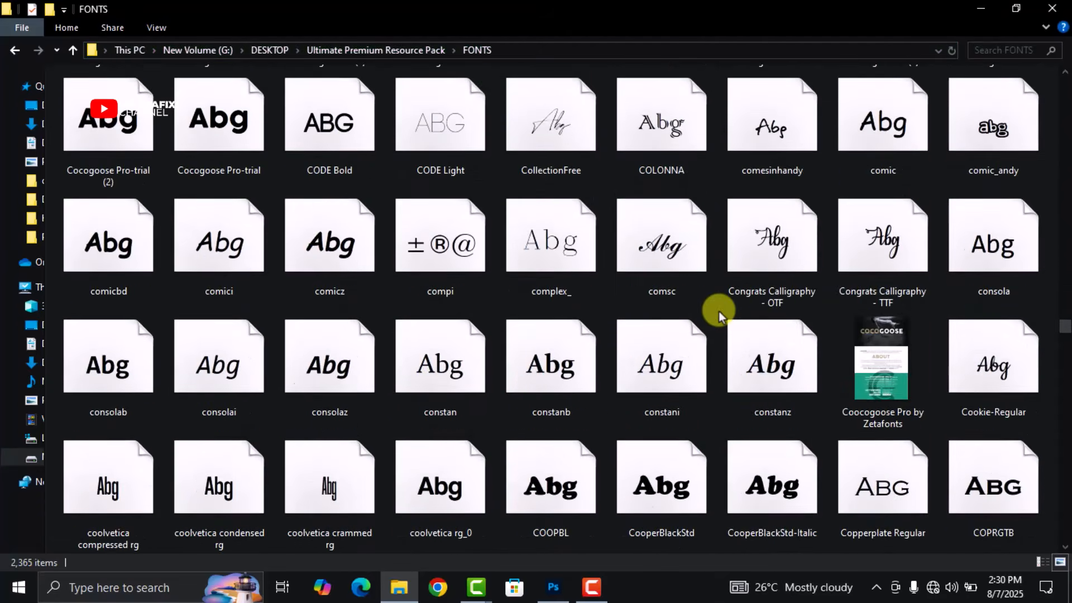
scroll(719, 313, down, 20)
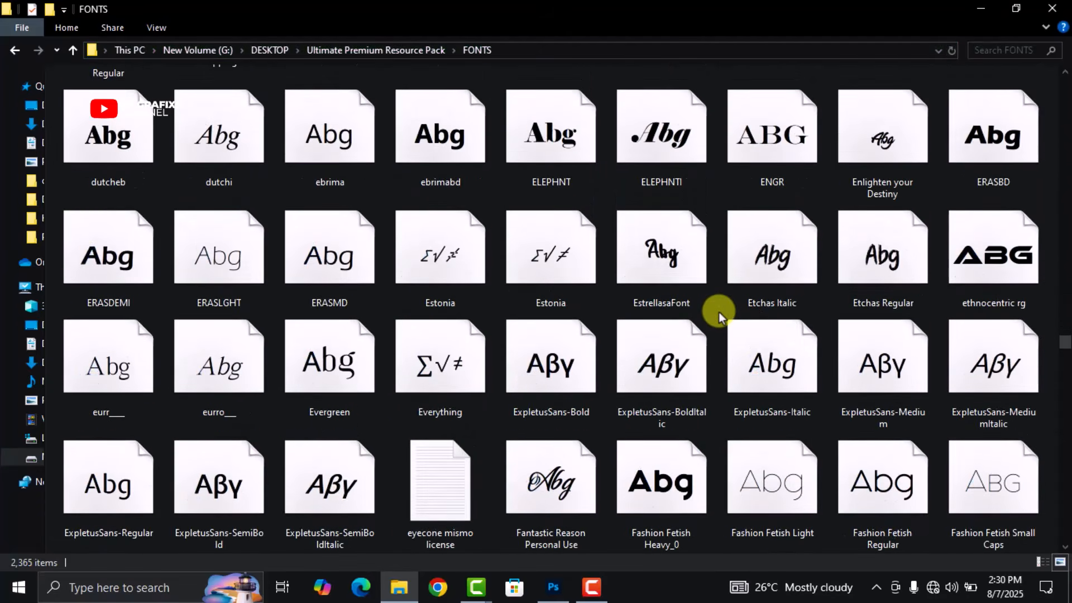
scroll(719, 314, up, 20)
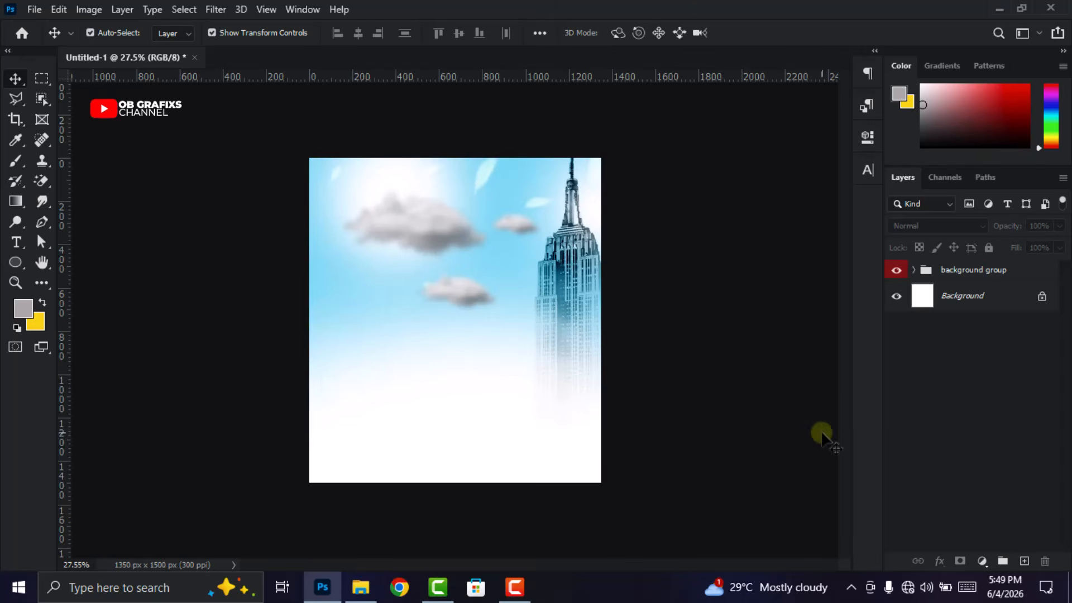
In Photoshop, add a new layer above the background group and set the Pen tool to Shape mode.
click(997, 273)
click(1026, 561)
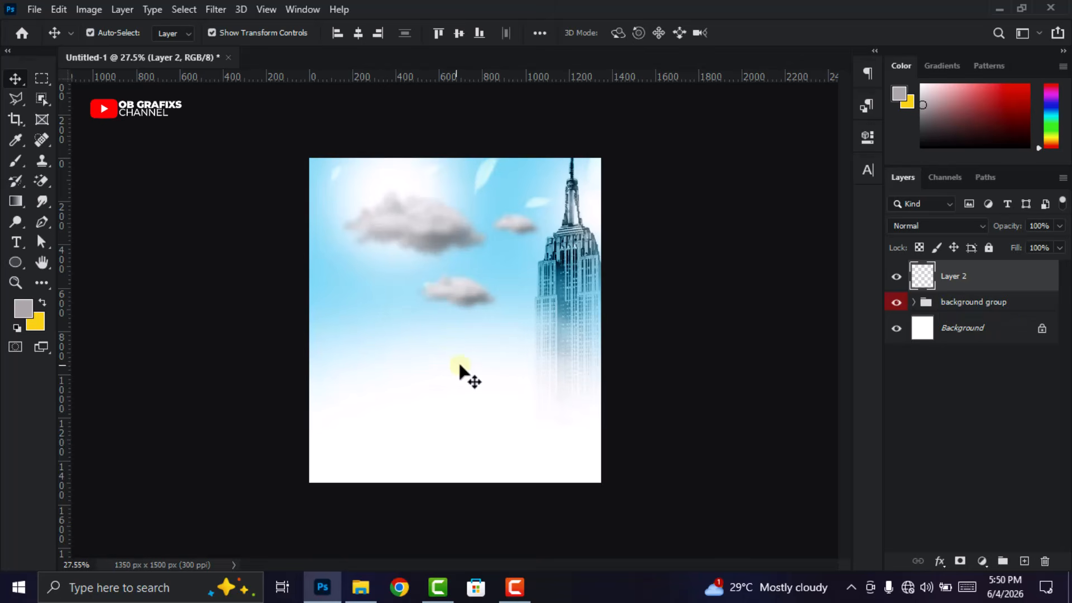
click(42, 221)
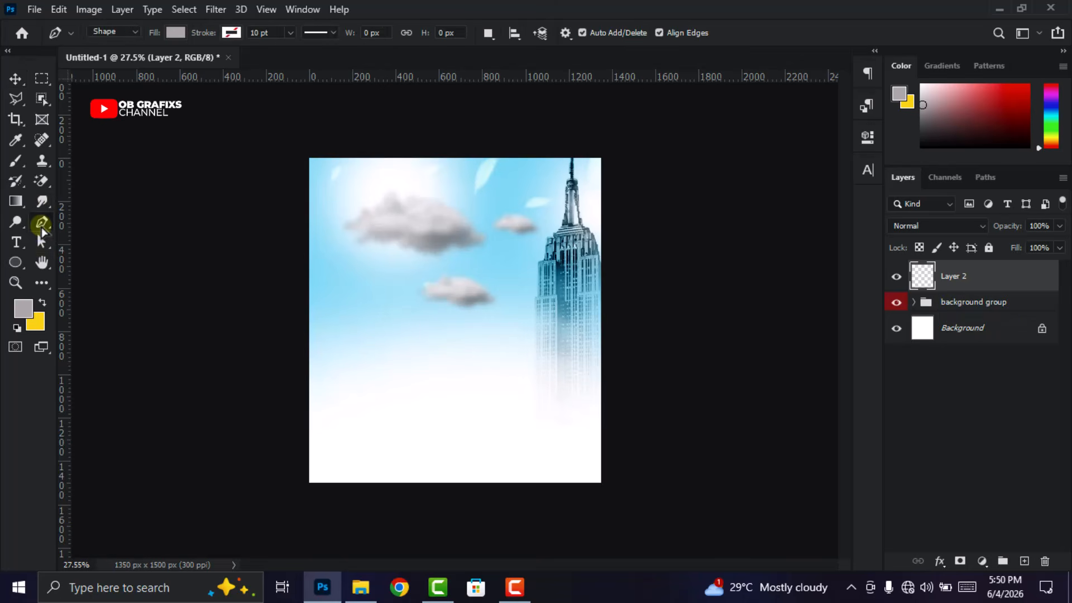
click(99, 223)
click(130, 32)
click(112, 45)
Draw a closed shape with a downward-curving upper edge across the poster's lower part, extending past the canvas edges.
click(285, 342)
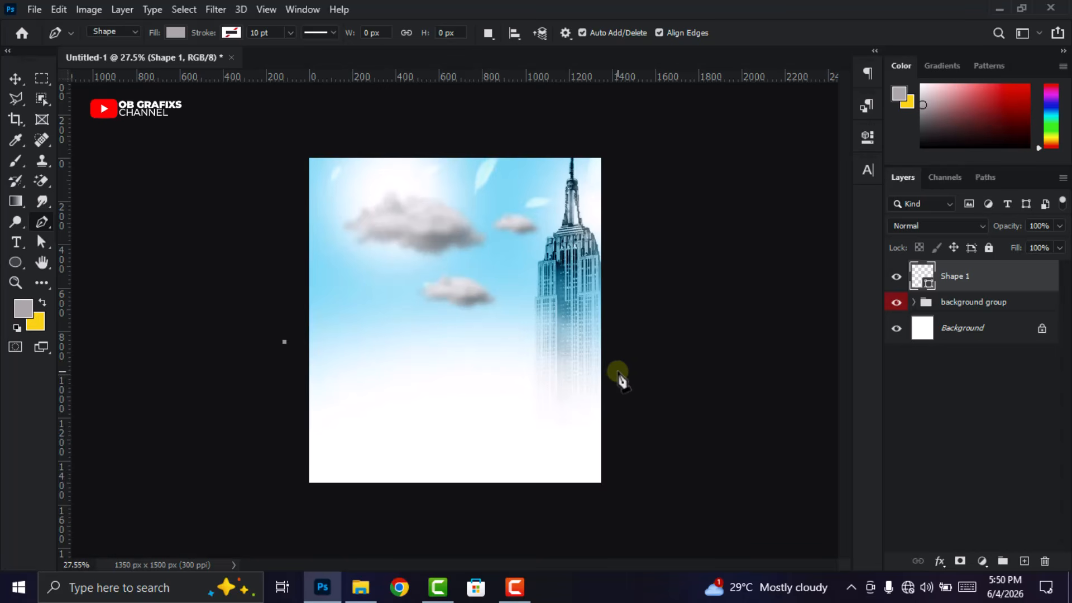
drag(626, 336, 734, 268)
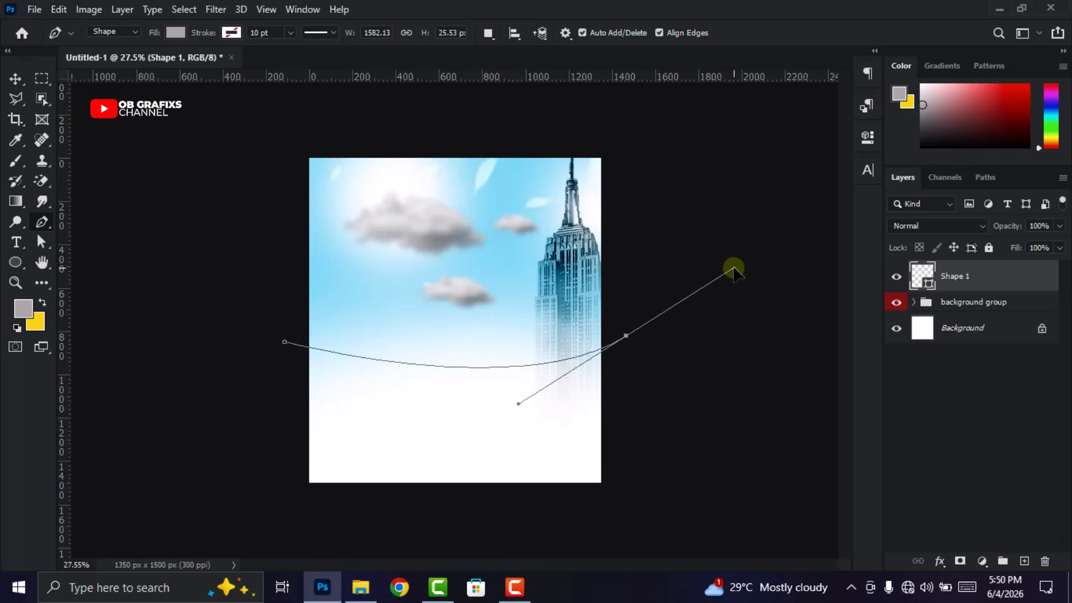
click(724, 437)
click(671, 527)
click(282, 533)
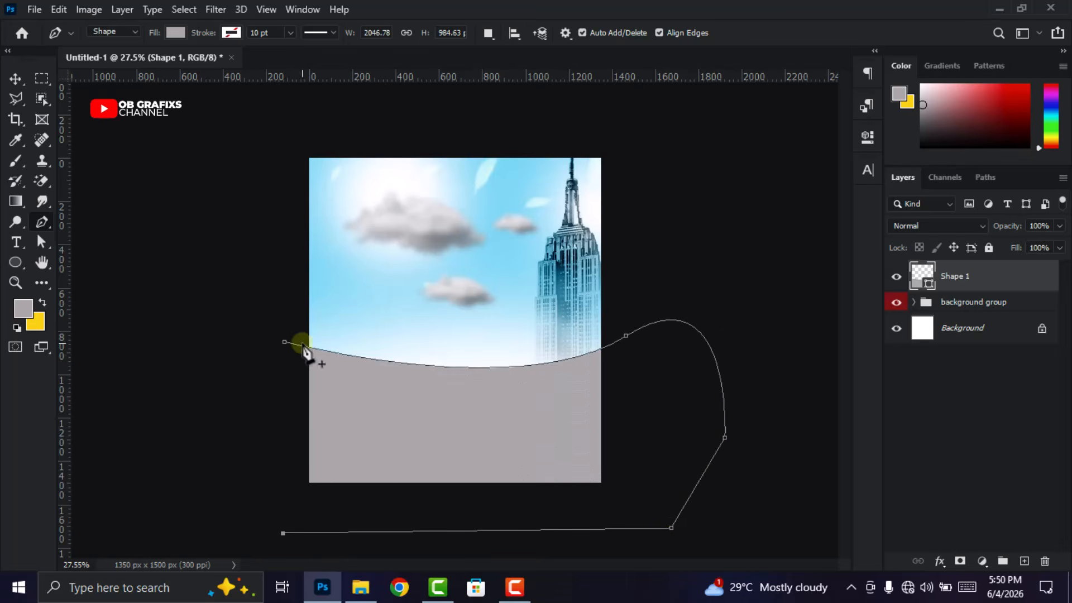
click(284, 341)
click(15, 80)
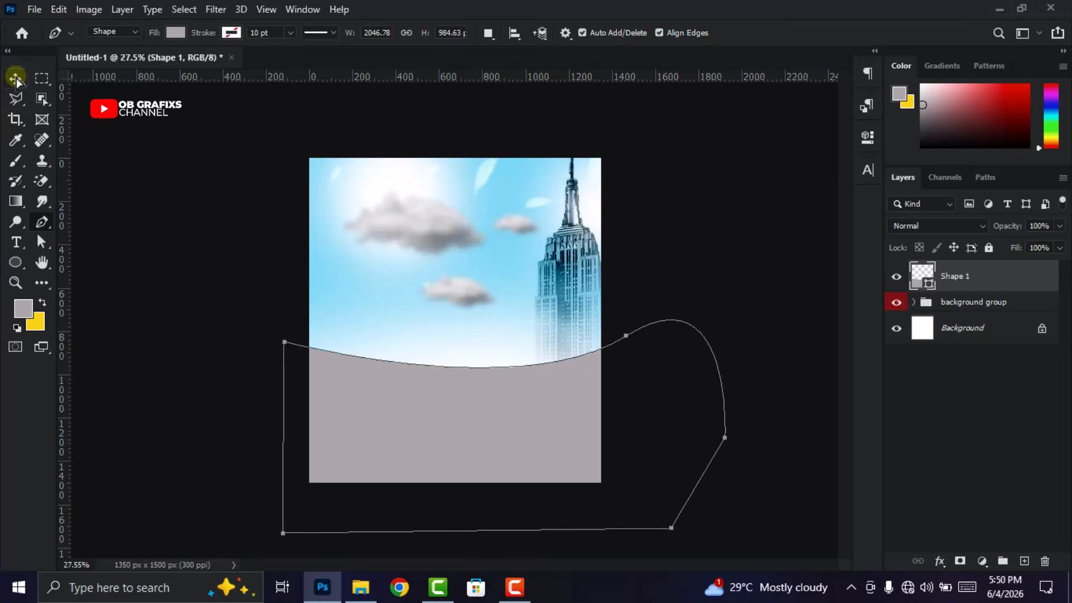
click(148, 243)
click(517, 464)
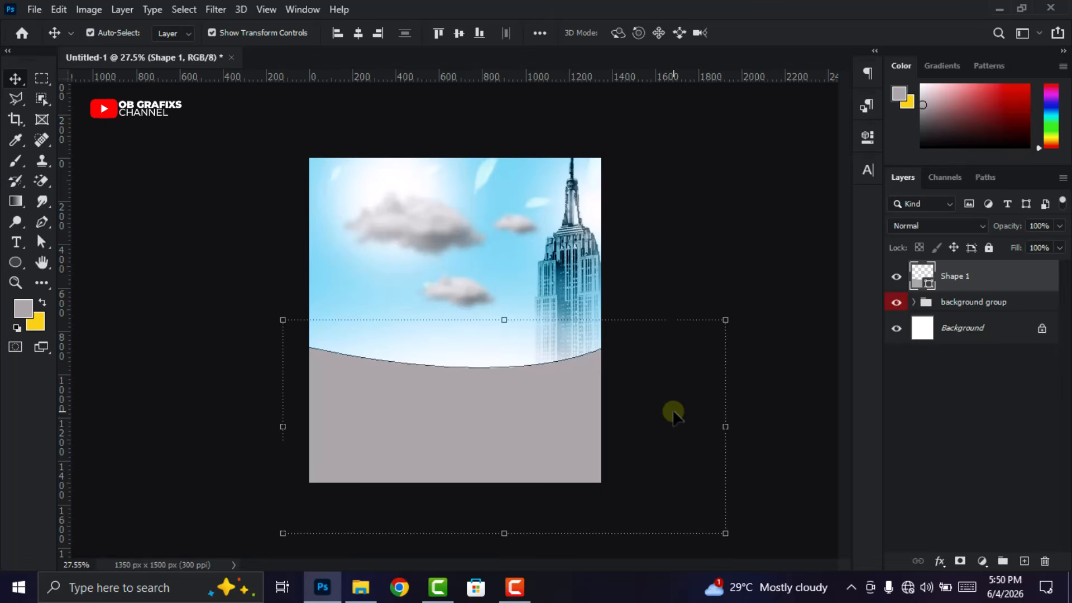
click(690, 270)
click(699, 356)
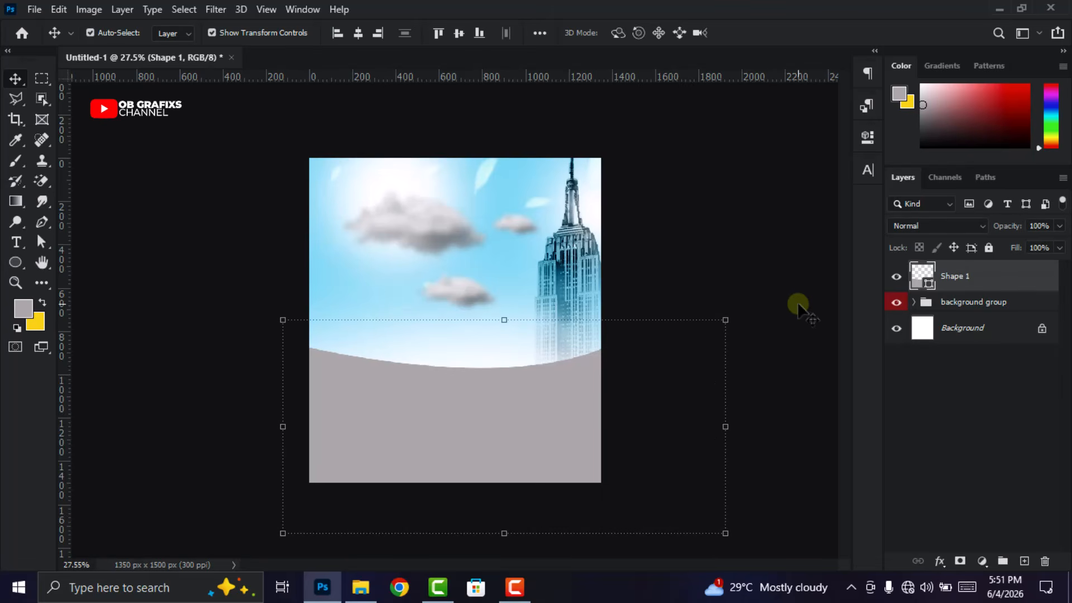
Set the curved shape's fill color to #dddada.
double_click(918, 285)
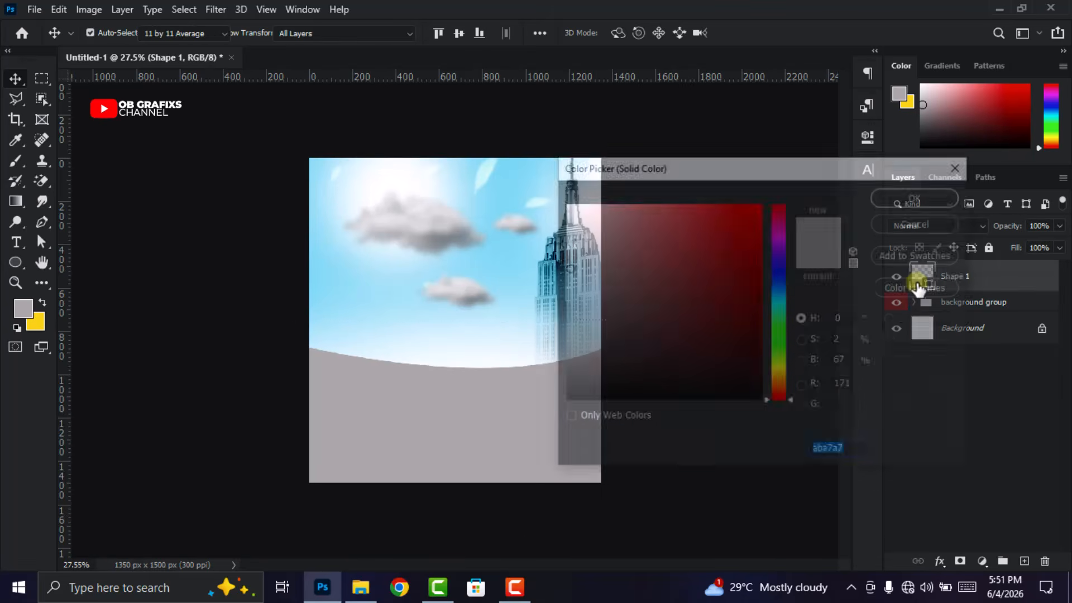
text(dddada)
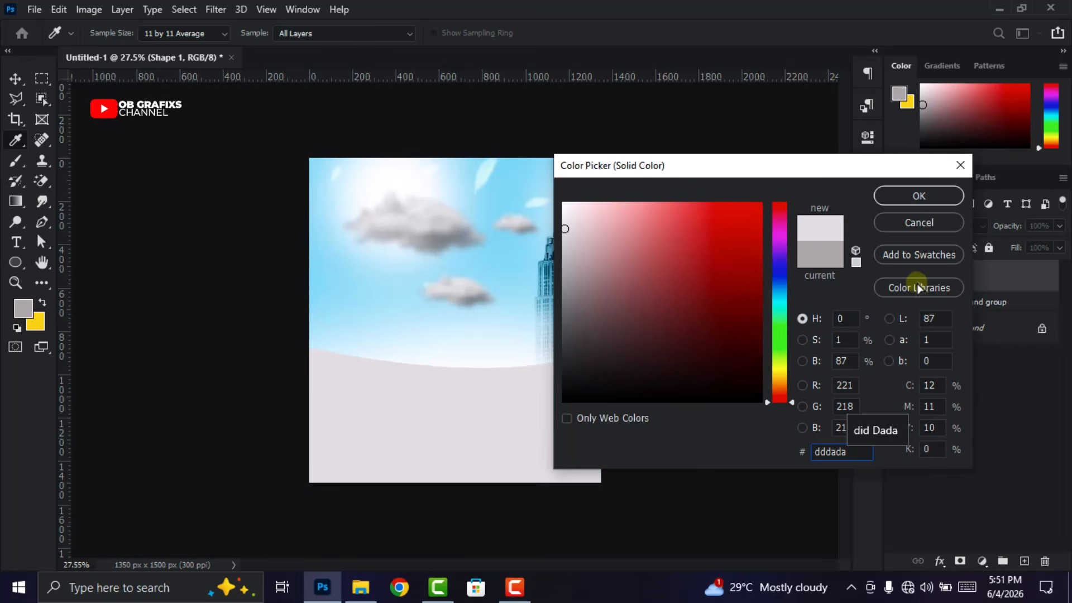
click(916, 192)
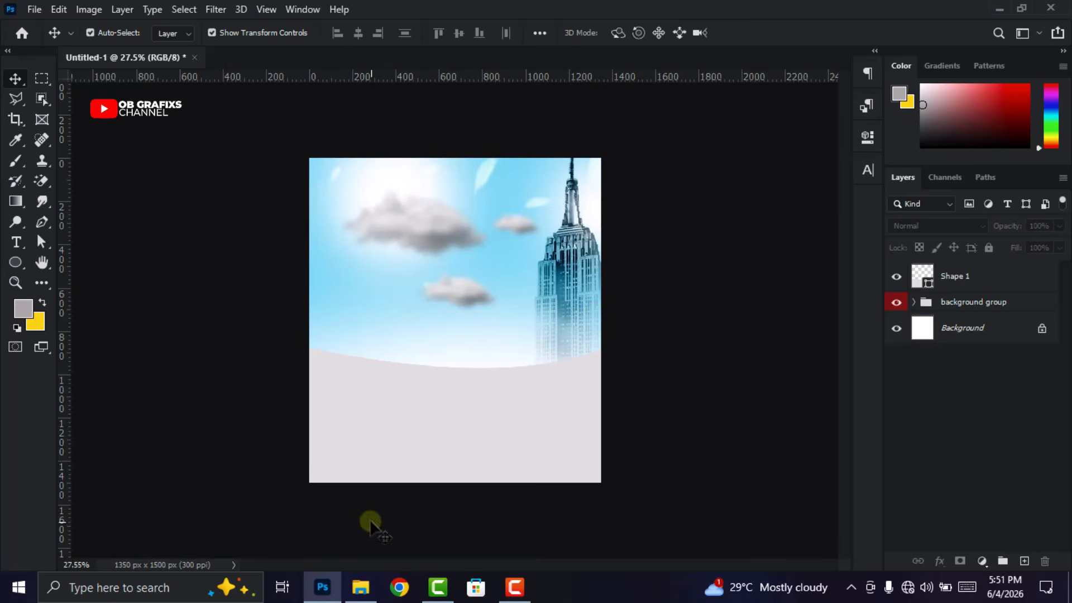
Place the light paper texture image from New folder (3), rotated about 90° and scaled to about 30%, over the poster's lower half.
click(360, 587)
drag(922, 166, 206, 150)
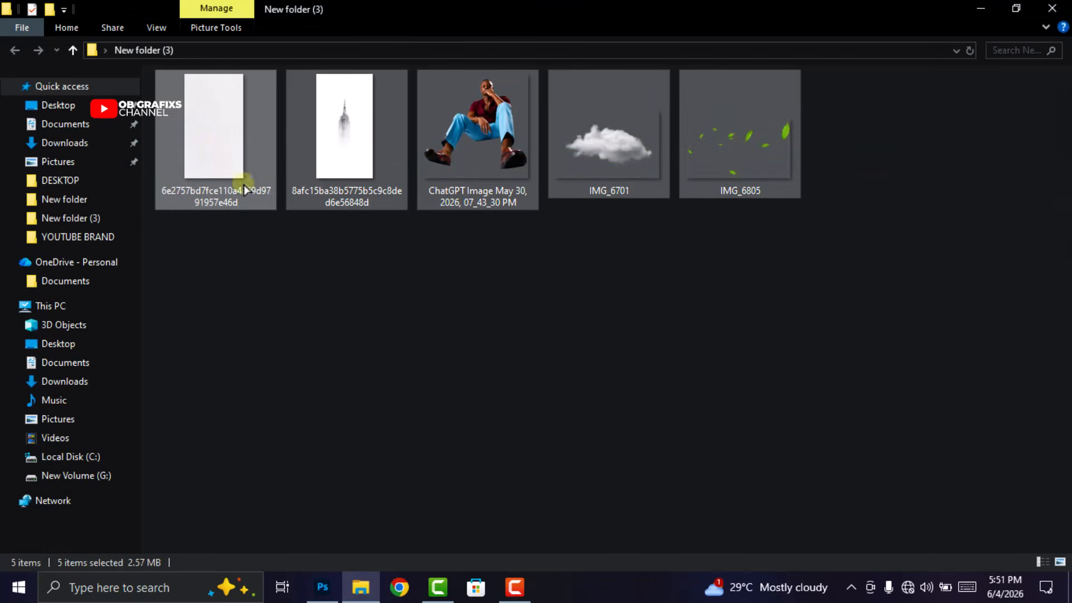
click(394, 350)
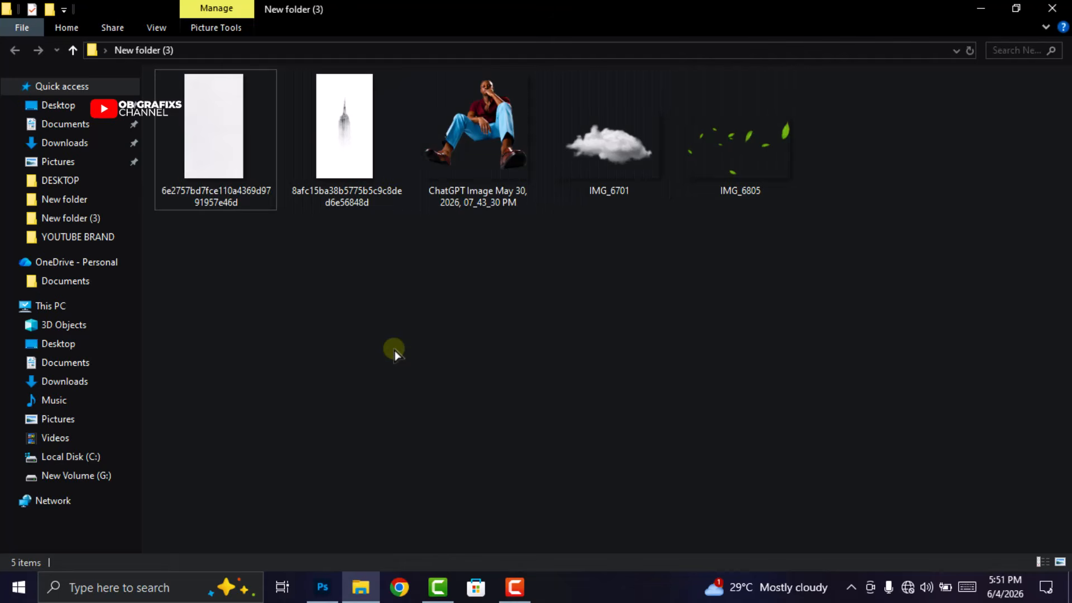
click(226, 138)
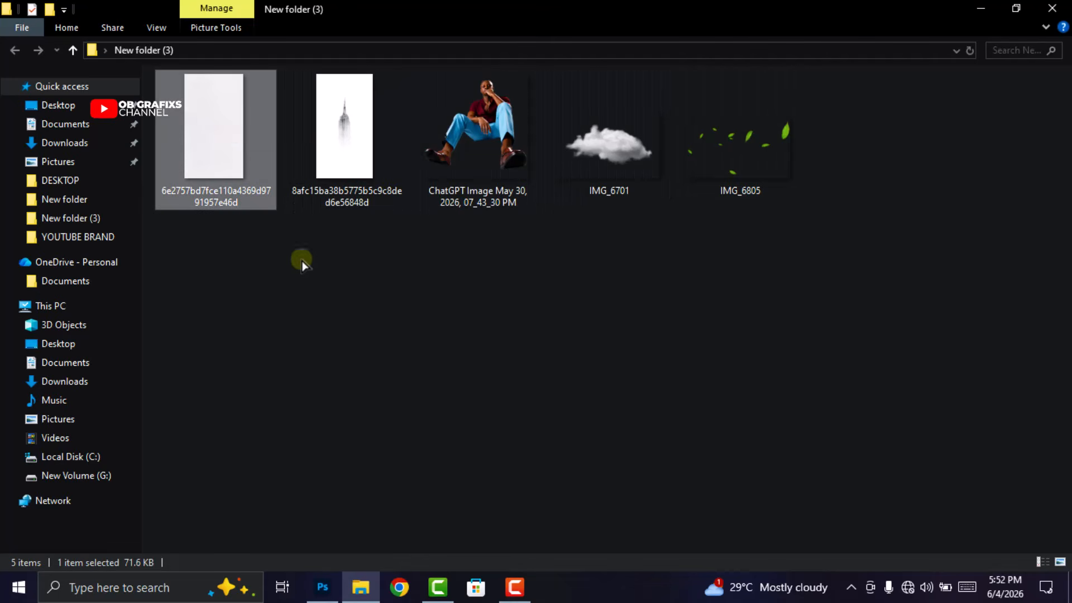
drag(214, 118, 494, 400)
drag(552, 147, 629, 417)
drag(500, 323, 500, 418)
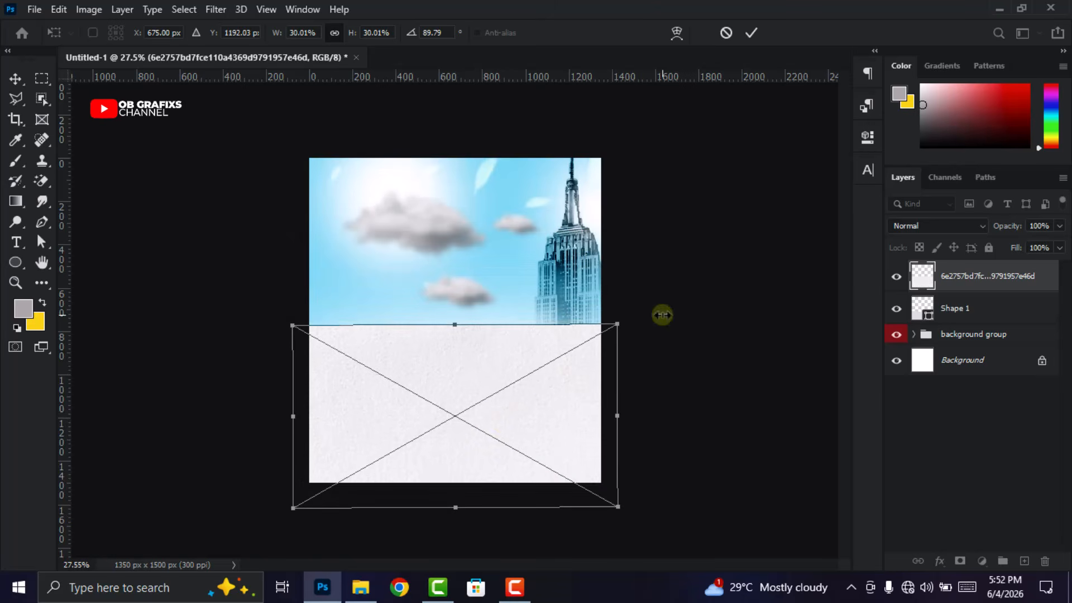
click(751, 32)
Clip the paper texture to the curved shape and shift it slightly down to cover the shape.
right_click(972, 283)
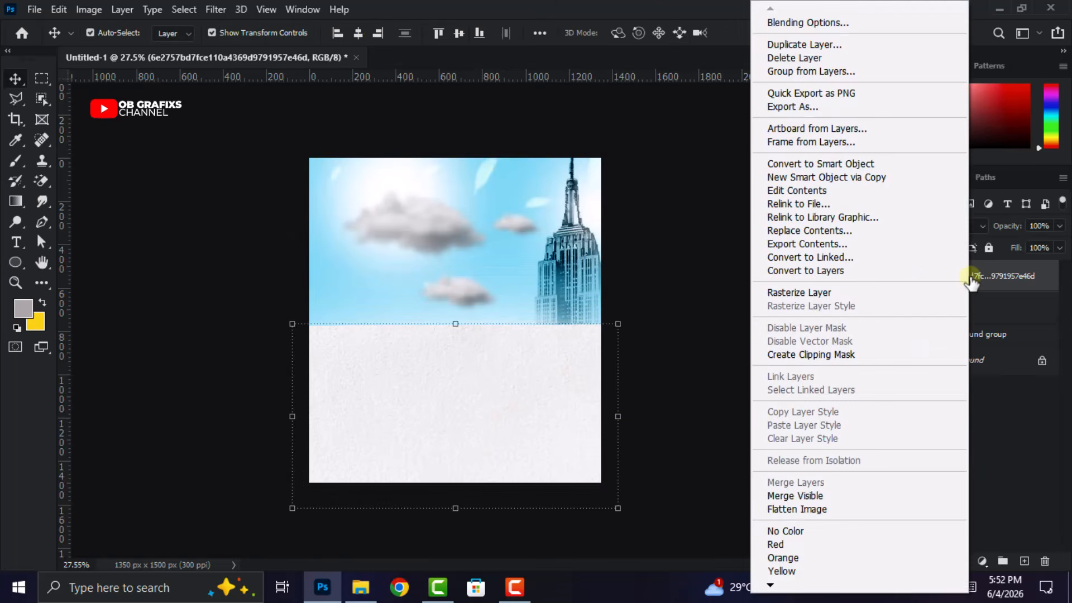
click(867, 355)
drag(521, 478, 500, 454)
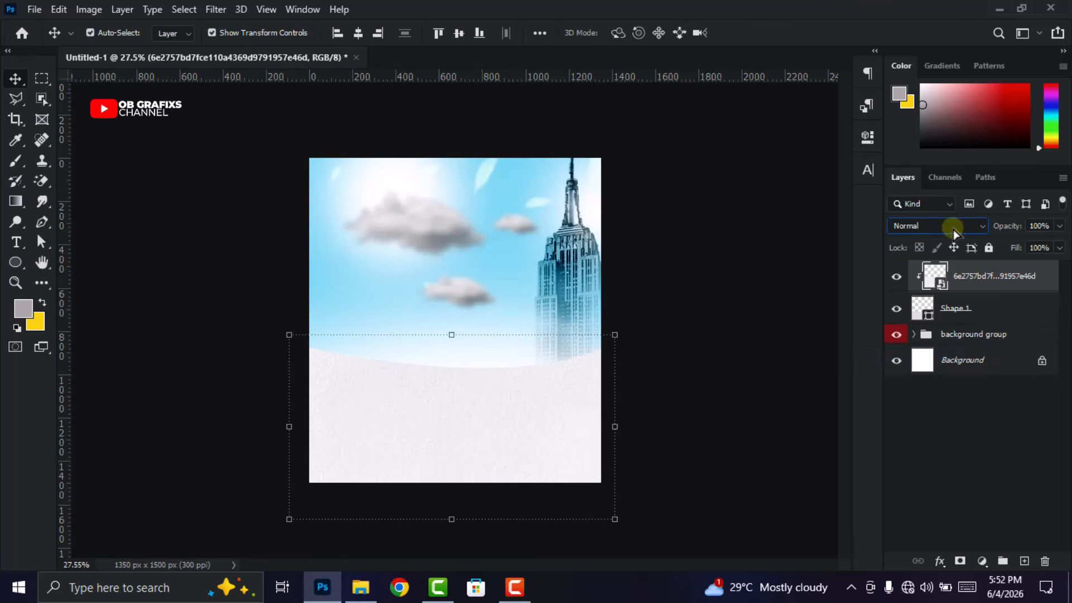
Set the paper texture layer's blend mode to Multiply, keeping its opacity at 100%.
drag(1013, 227, 1060, 234)
click(961, 226)
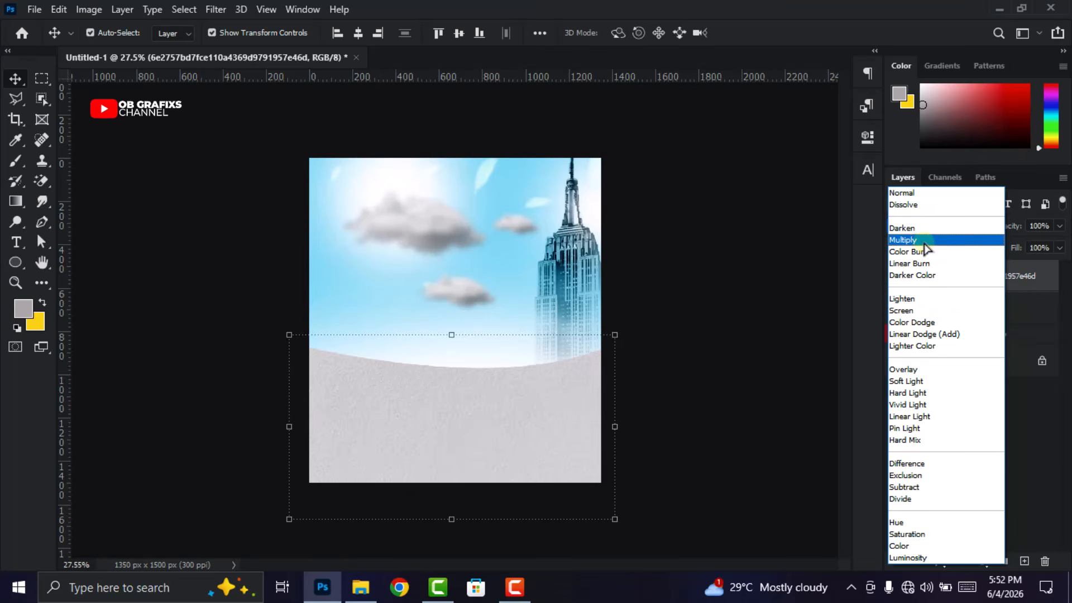
click(924, 242)
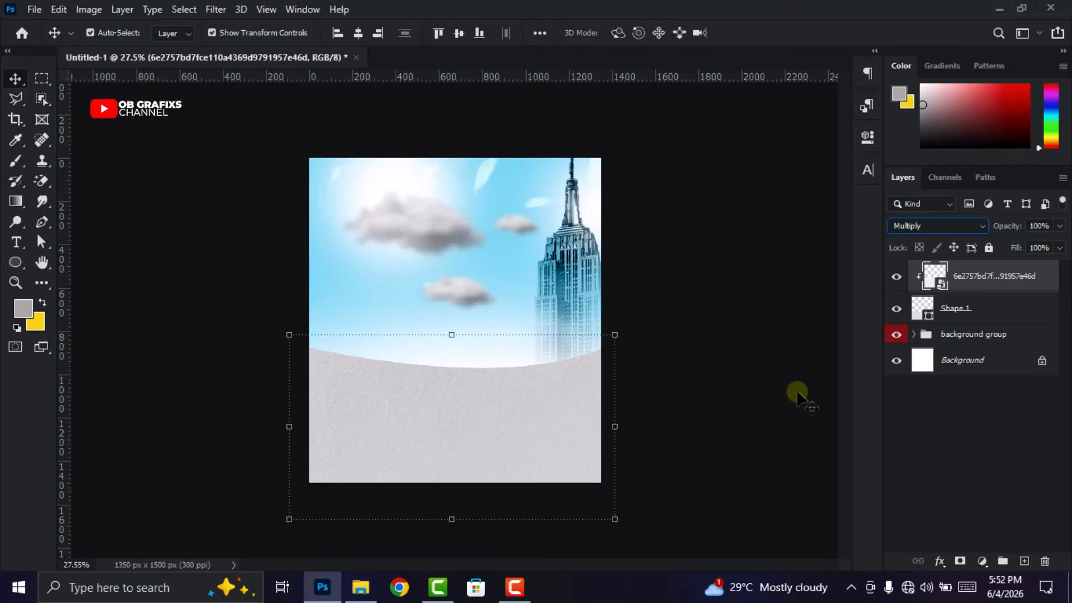
click(968, 226)
click(926, 240)
click(747, 381)
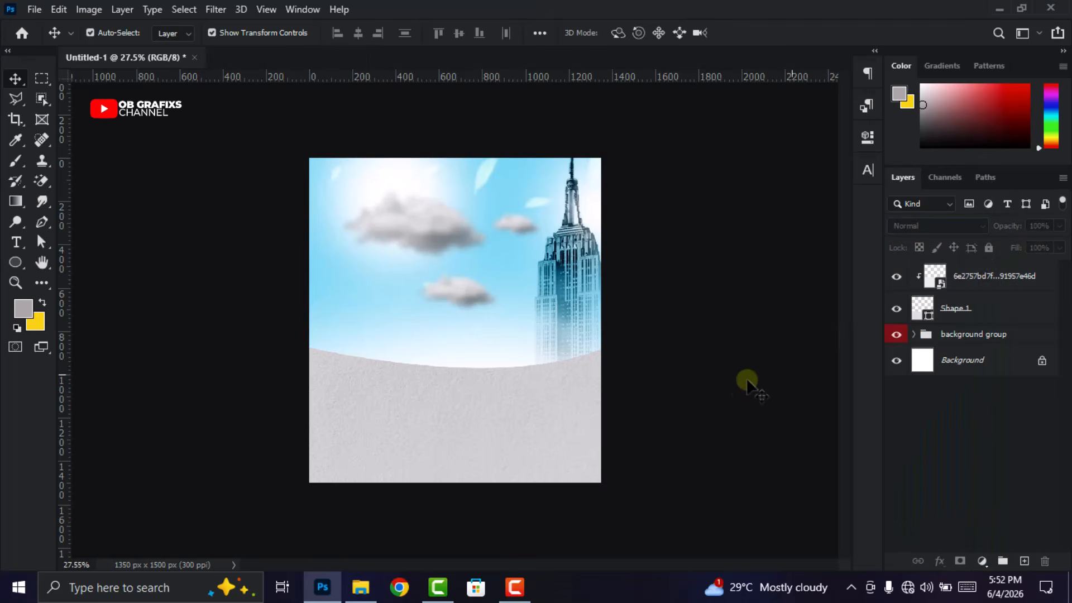
Add a new layer above the paper texture and clip it to the curved shape.
click(991, 287)
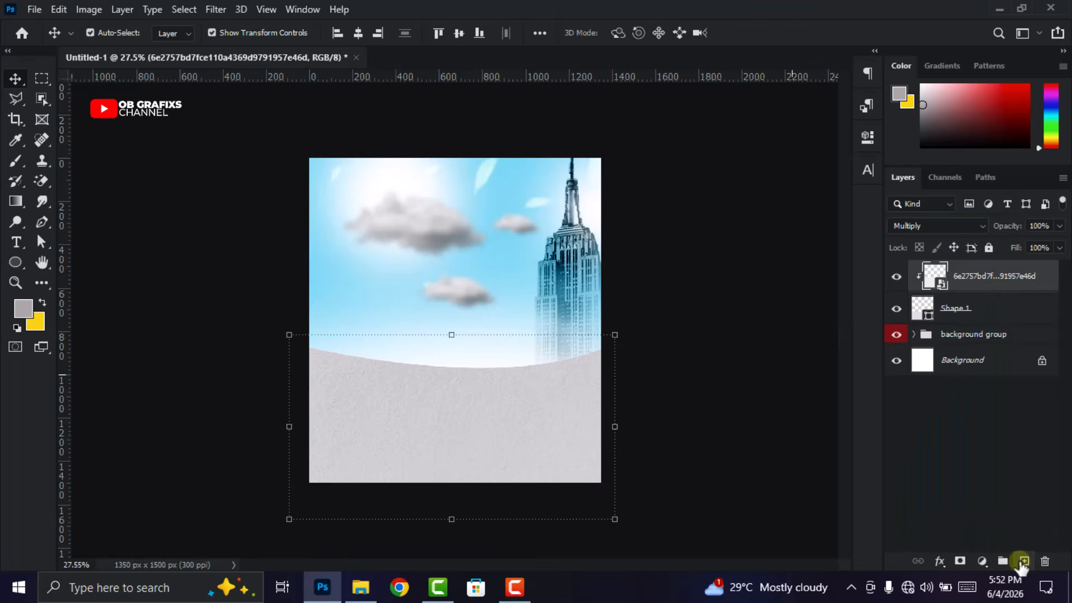
click(1023, 562)
right_click(1001, 285)
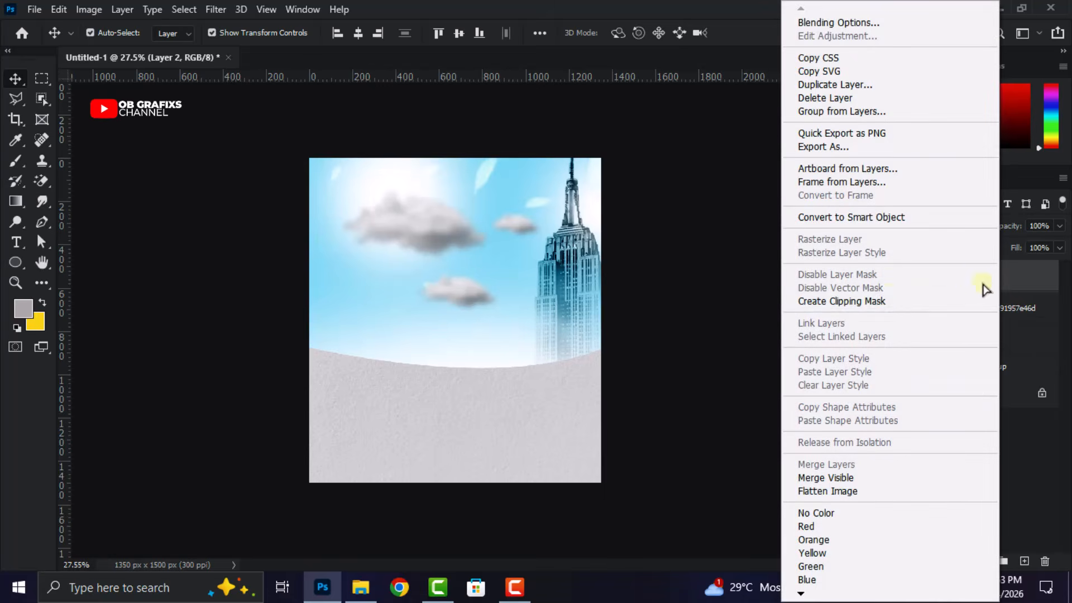
click(848, 304)
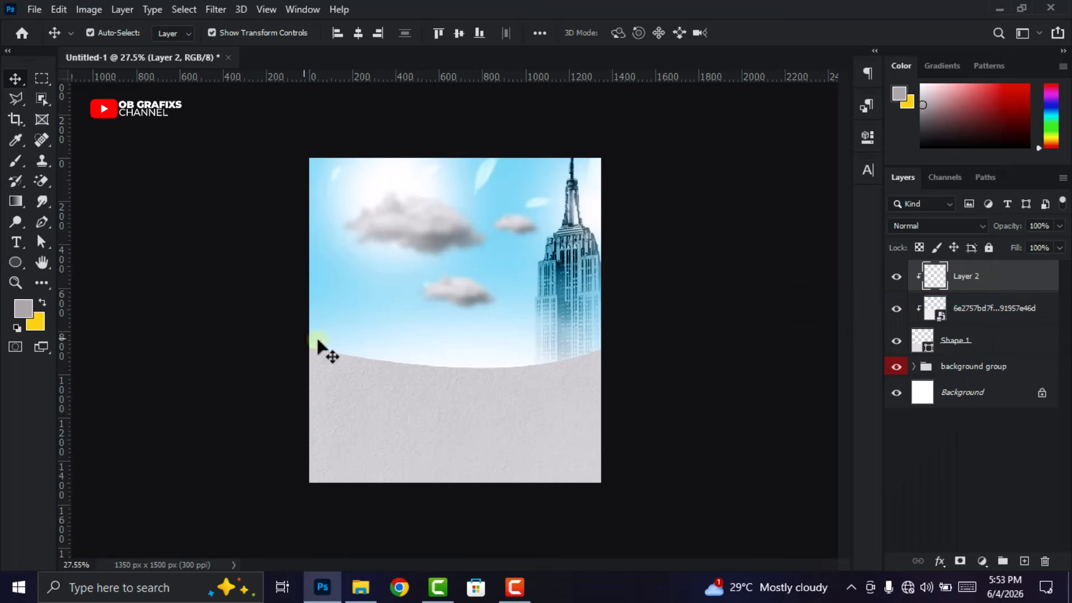
Set the foreground color to dark gray #696868.
click(24, 316)
click(405, 369)
click(394, 411)
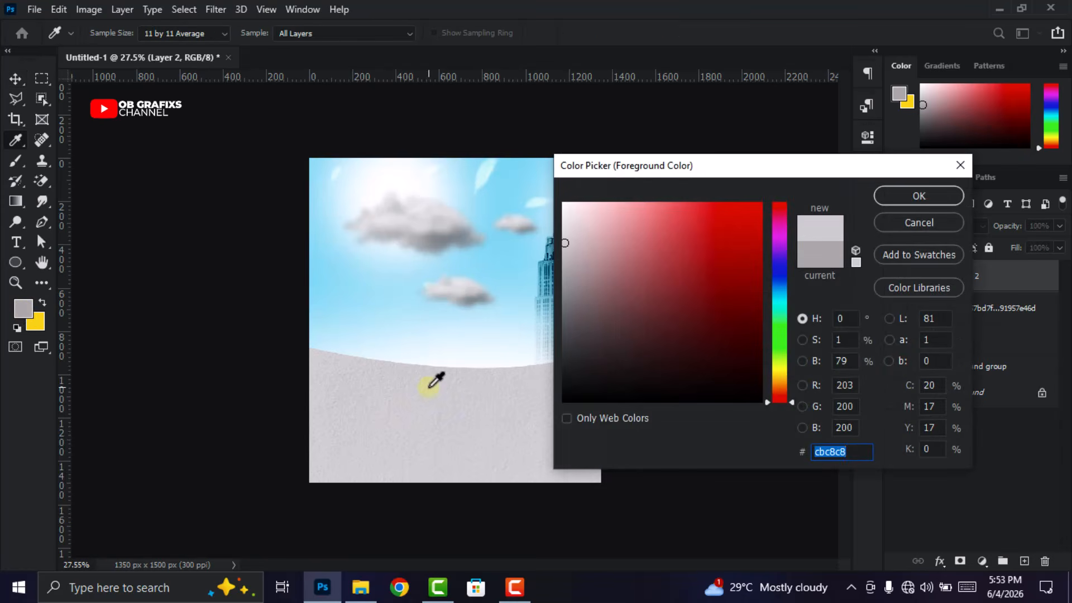
click(564, 314)
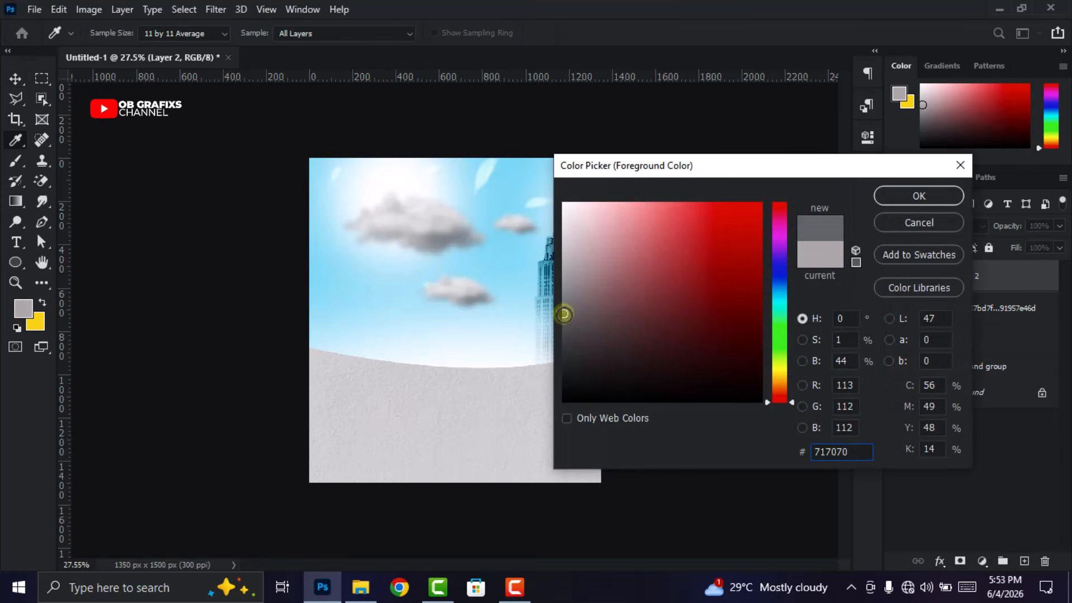
drag(563, 320, 563, 321)
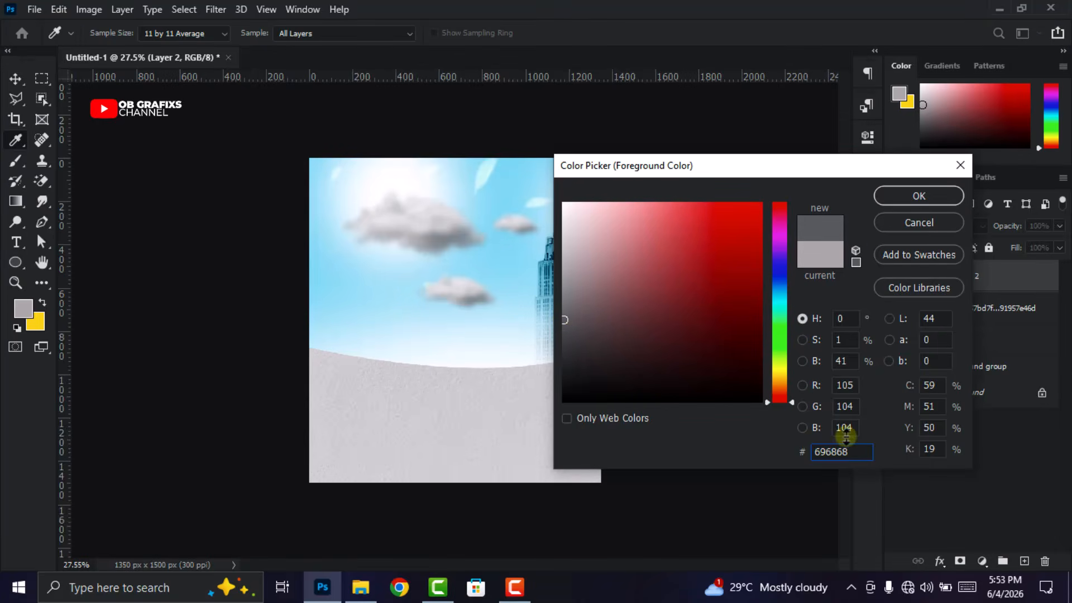
drag(859, 450, 782, 454)
click(914, 204)
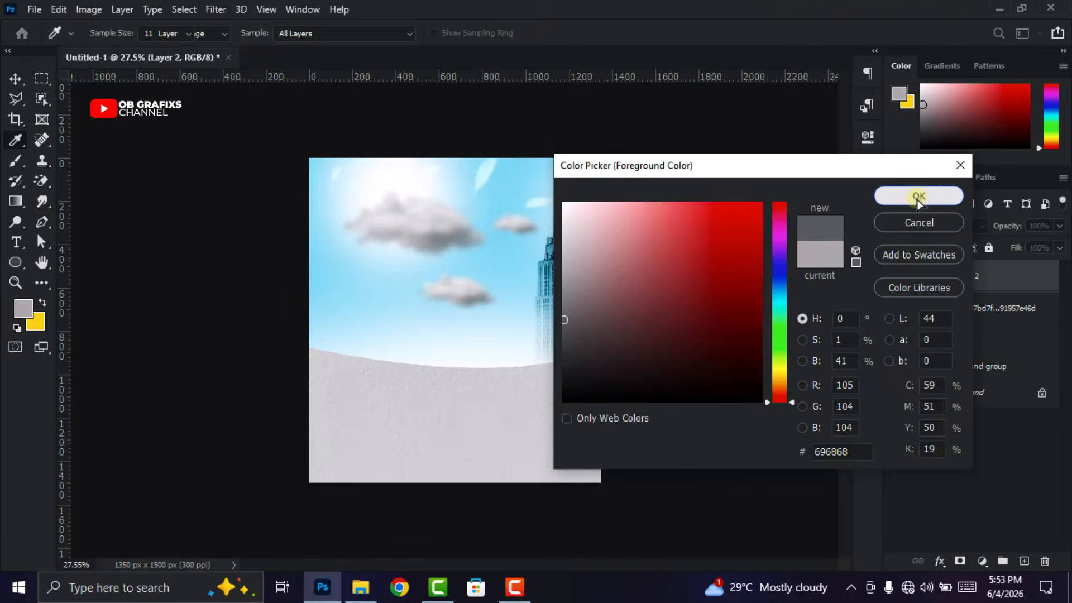
Paint dark gray shading over the curved shape's upper left and right side with an 800 px Soft Round brush at 0% hardness.
key(v)
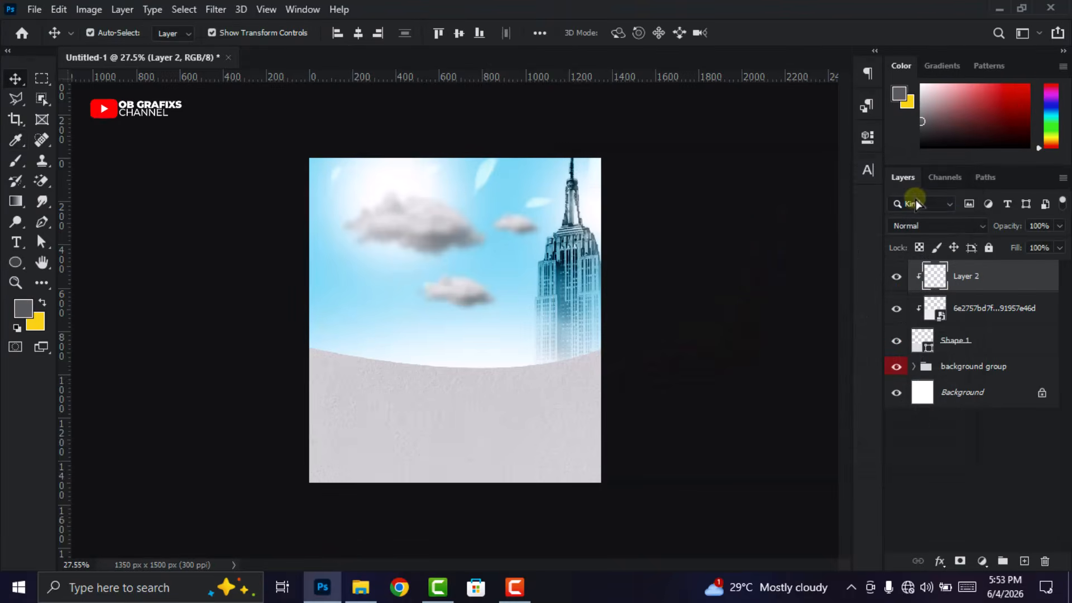
click(15, 161)
right_click(363, 325)
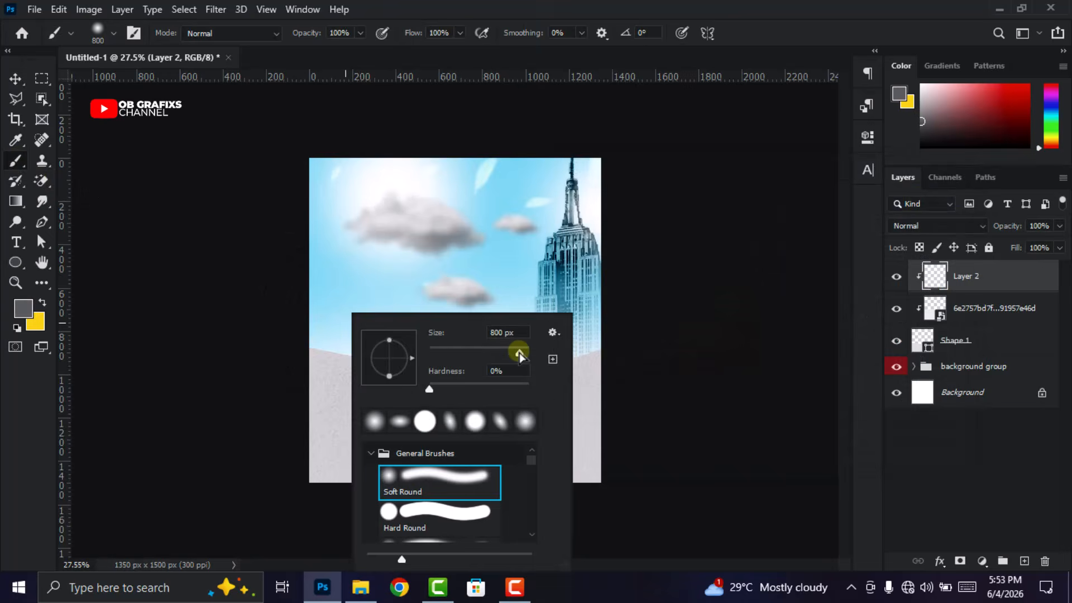
click(503, 332)
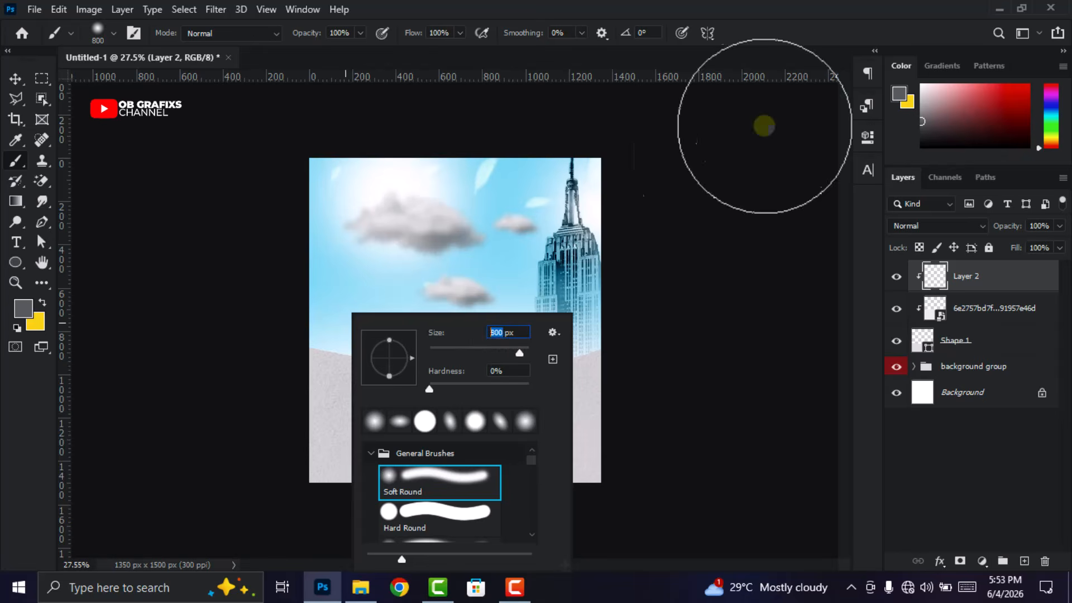
double_click(457, 476)
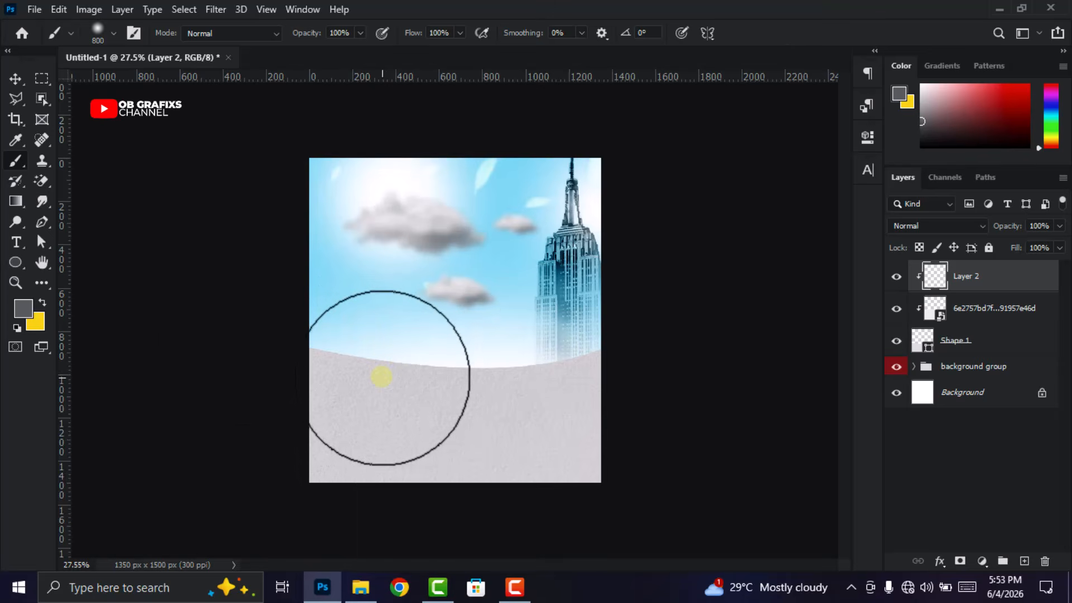
drag(383, 376, 203, 307)
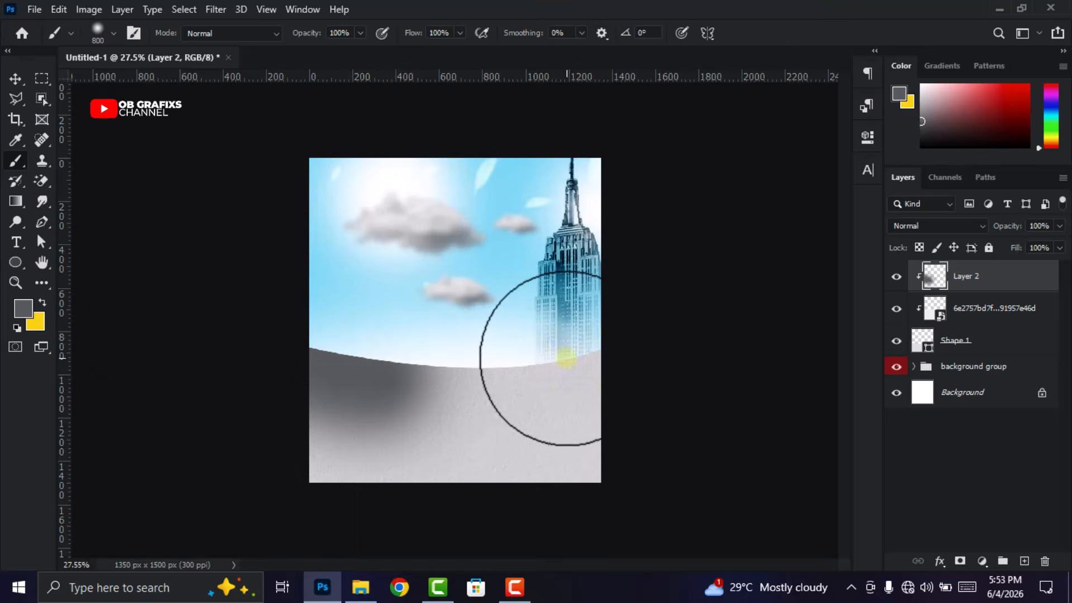
drag(566, 359, 734, 304)
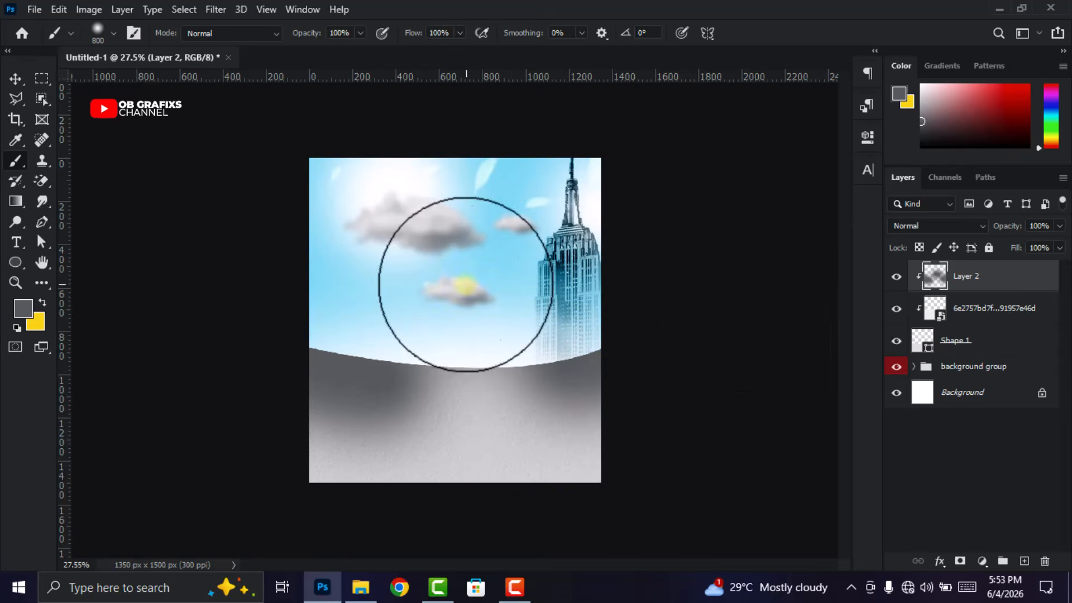
click(578, 444)
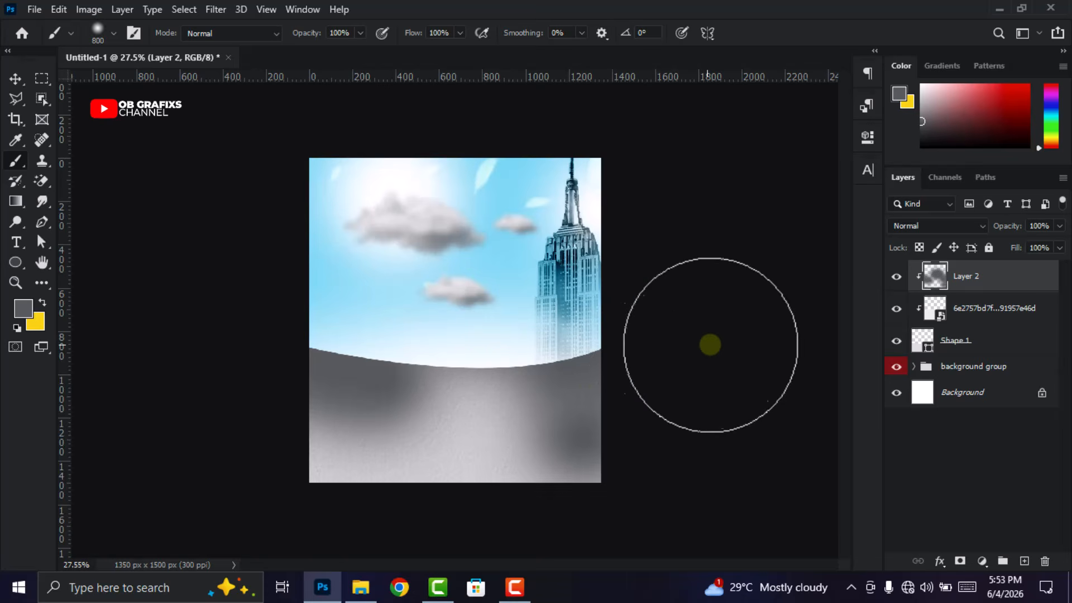
click(15, 79)
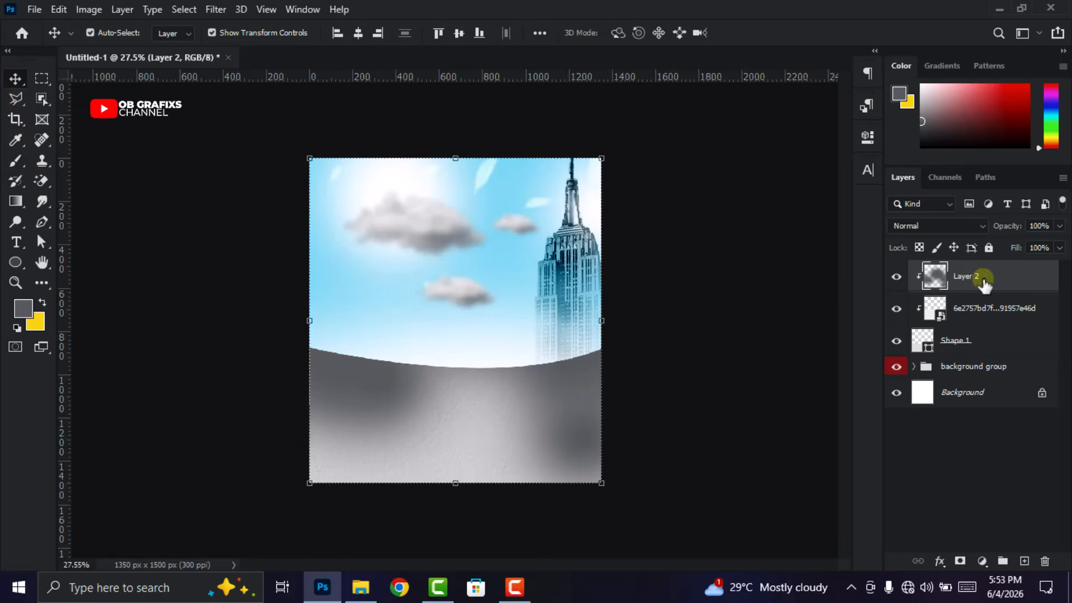
Set the shading layer's opacity to 70%.
text(72)
key(Return)
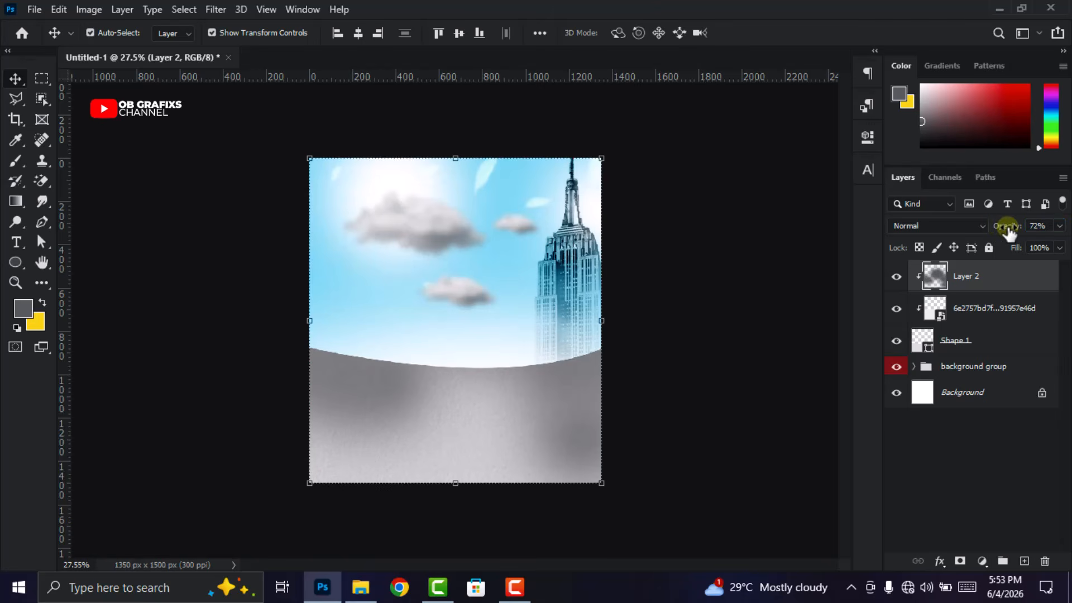
click(1037, 225)
text(70)
click(624, 383)
scroll(537, 458, up, 1)
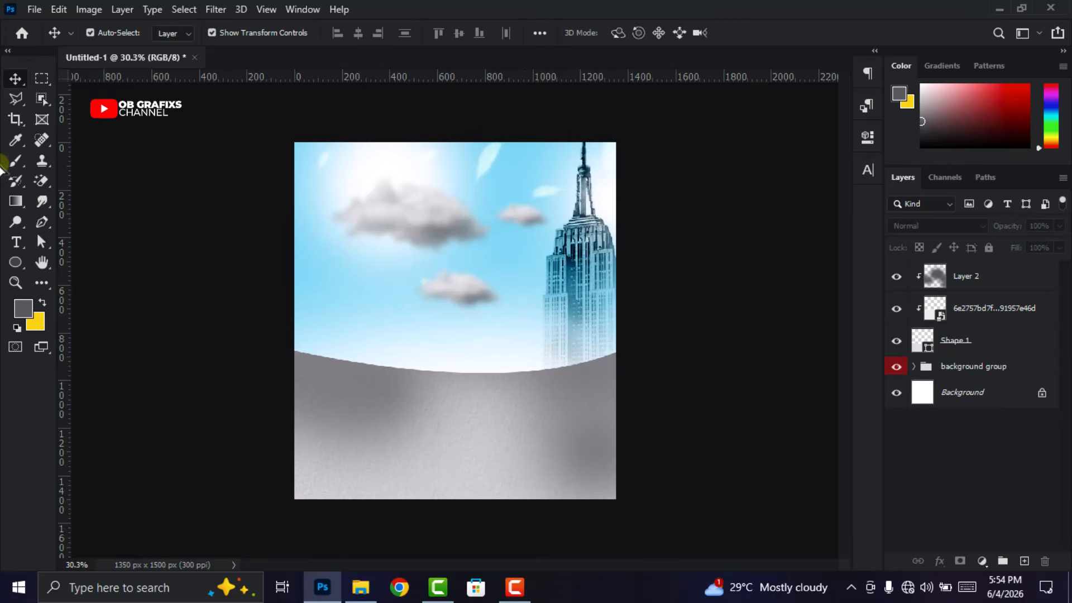
Add the text "God" in the Aladdin font over the lower edge of the large cloud and scale it to about 521%.
click(15, 242)
click(363, 245)
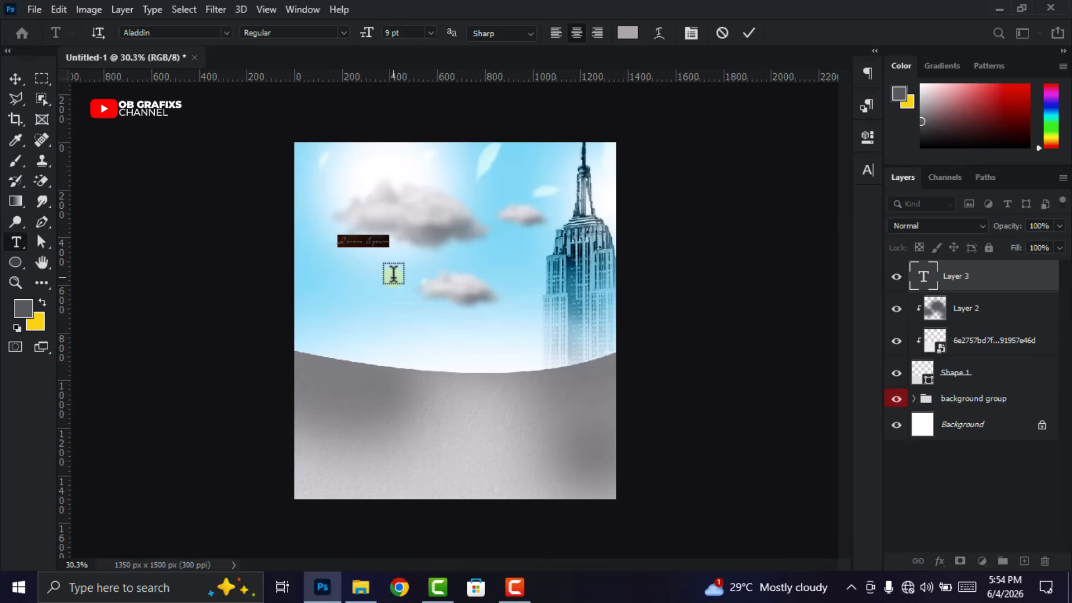
text(A)
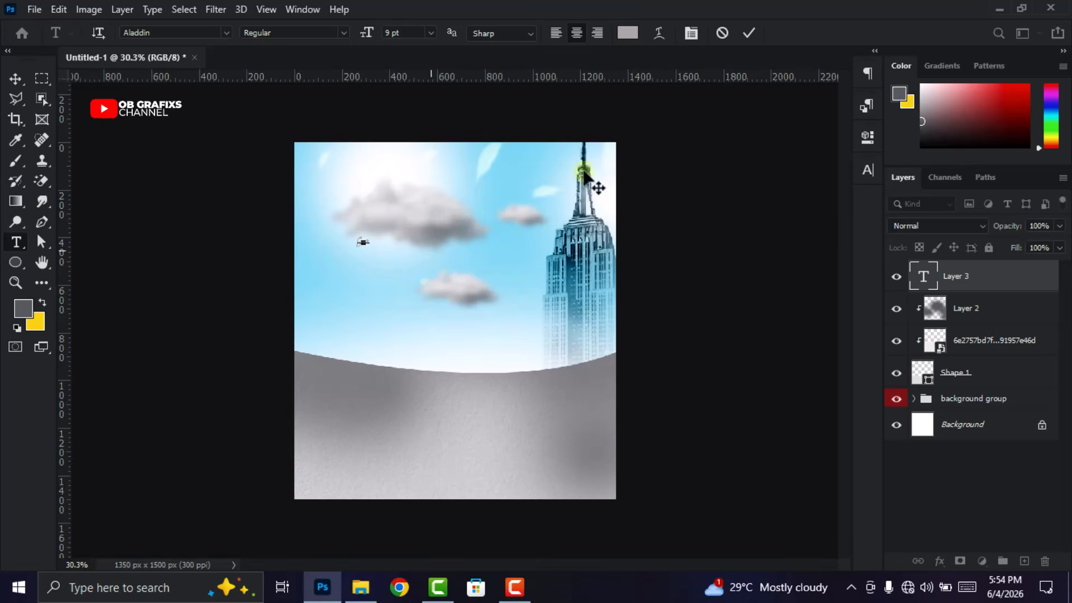
click(748, 33)
click(17, 81)
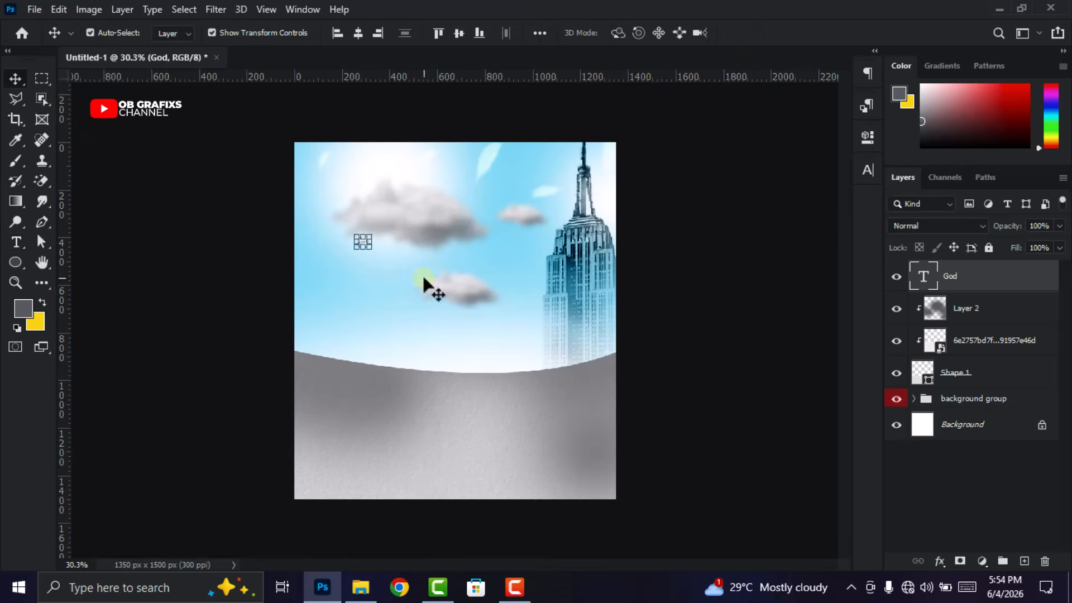
mouse_move(368, 249)
mouse_down()
mouse_move(426, 298)
mouse_move(382, 249)
mouse_up()
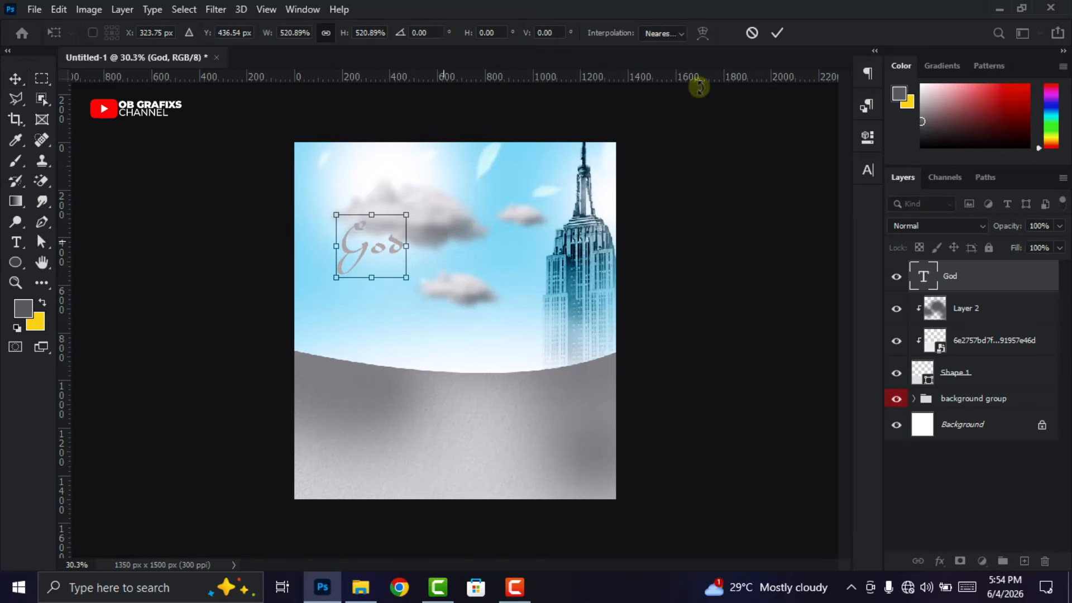
click(777, 34)
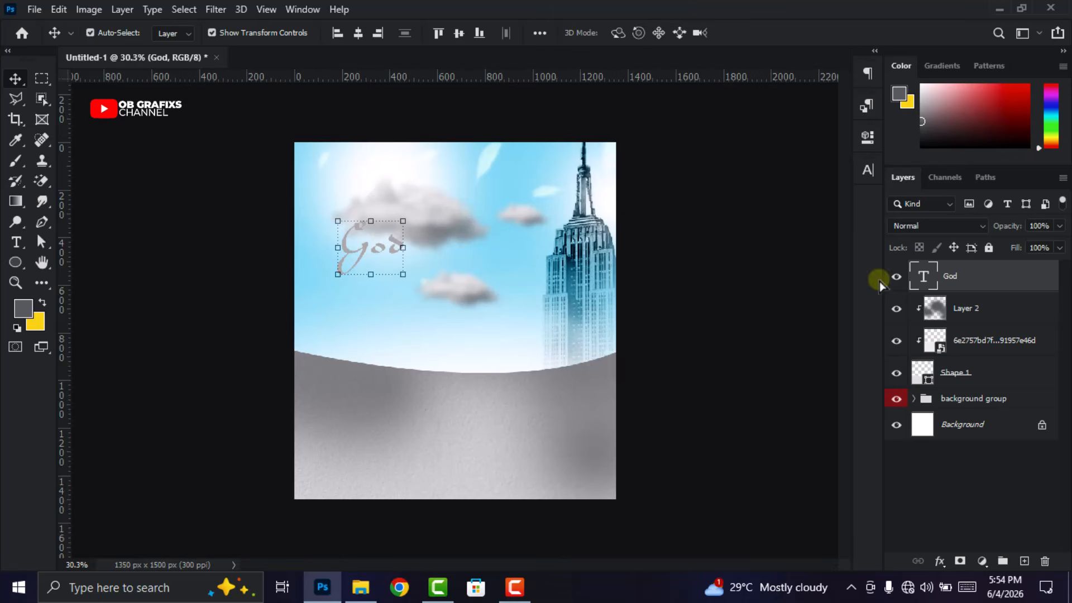
Change the "God" text color to black #000000.
double_click(924, 277)
click(867, 170)
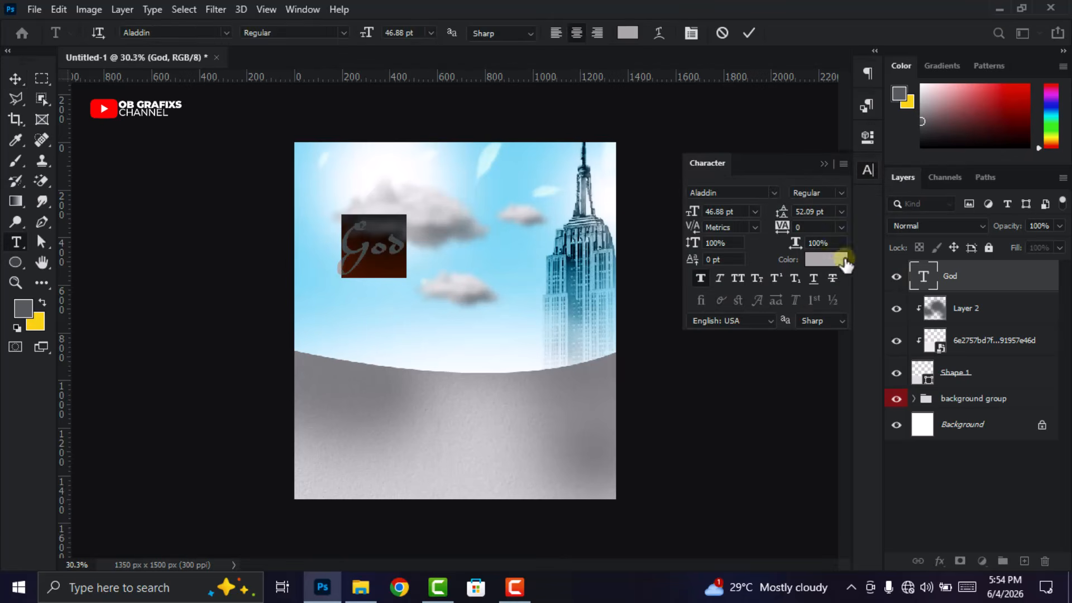
click(839, 256)
click(700, 402)
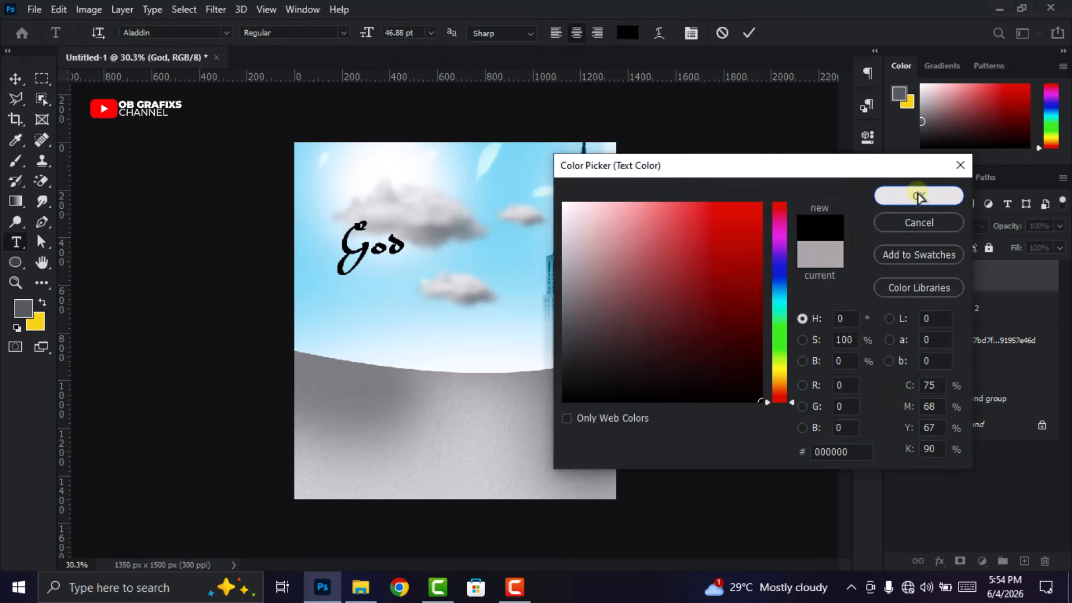
click(918, 196)
click(748, 33)
key(v)
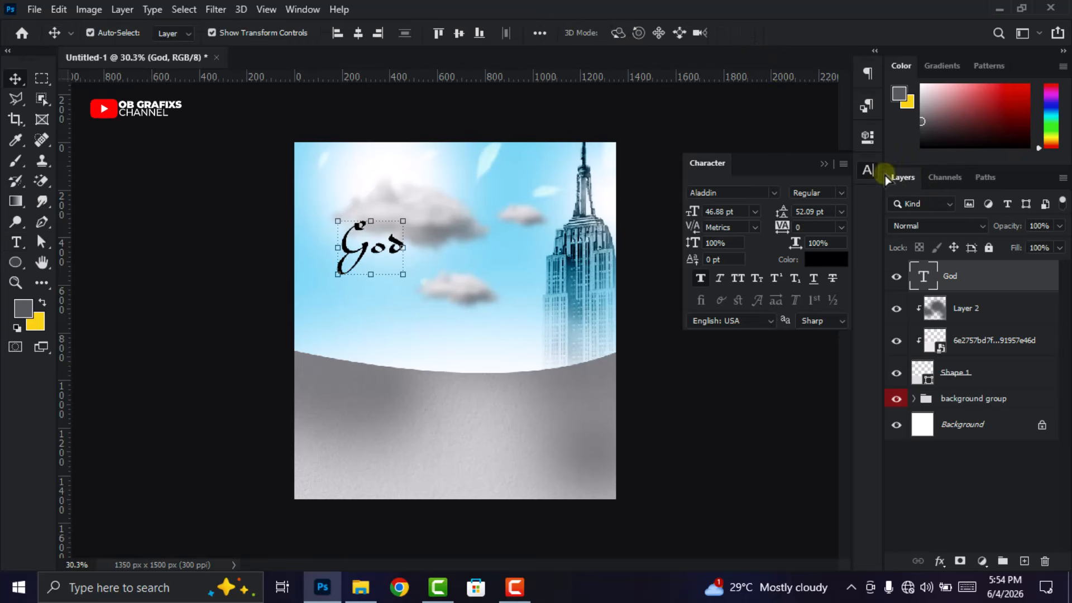
click(869, 169)
click(688, 343)
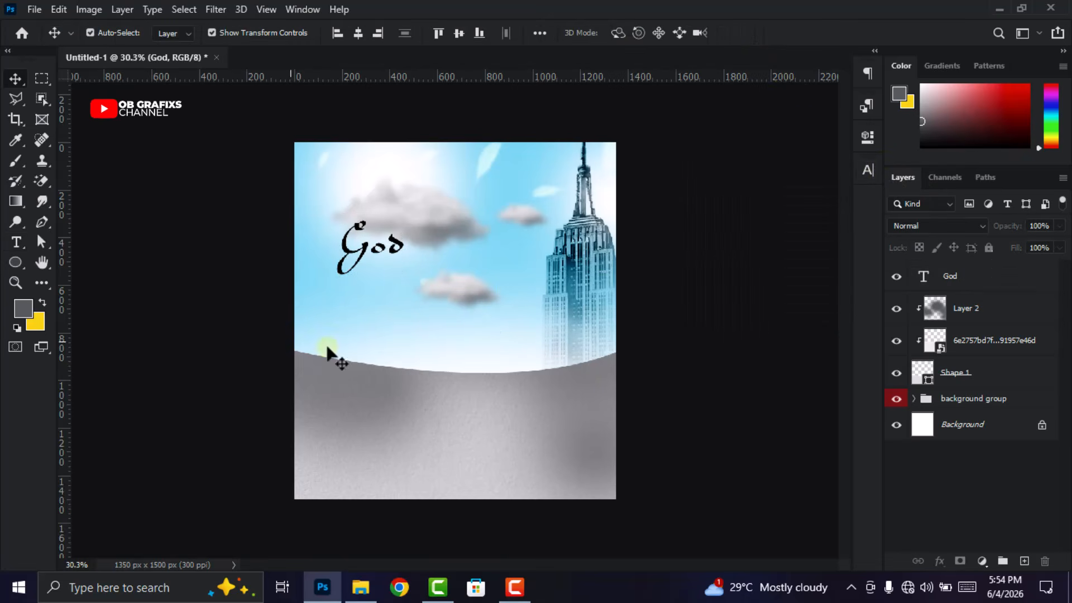
Add the centered text "Bless ypur age" on three lines beneath the small lower cloud.
click(16, 243)
click(435, 319)
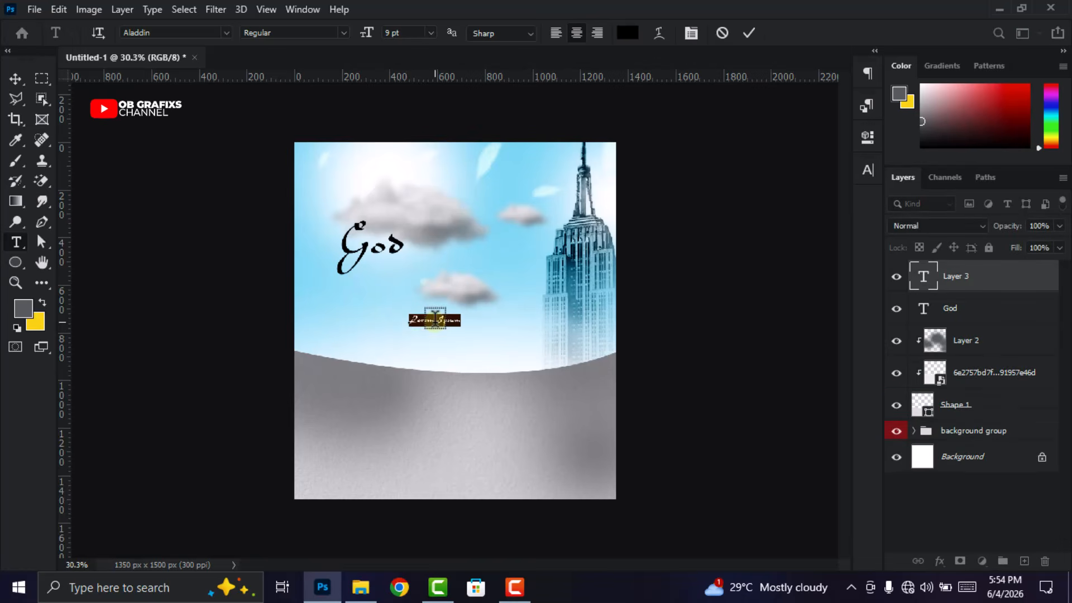
text(Bless  ypur  age)
click(749, 33)
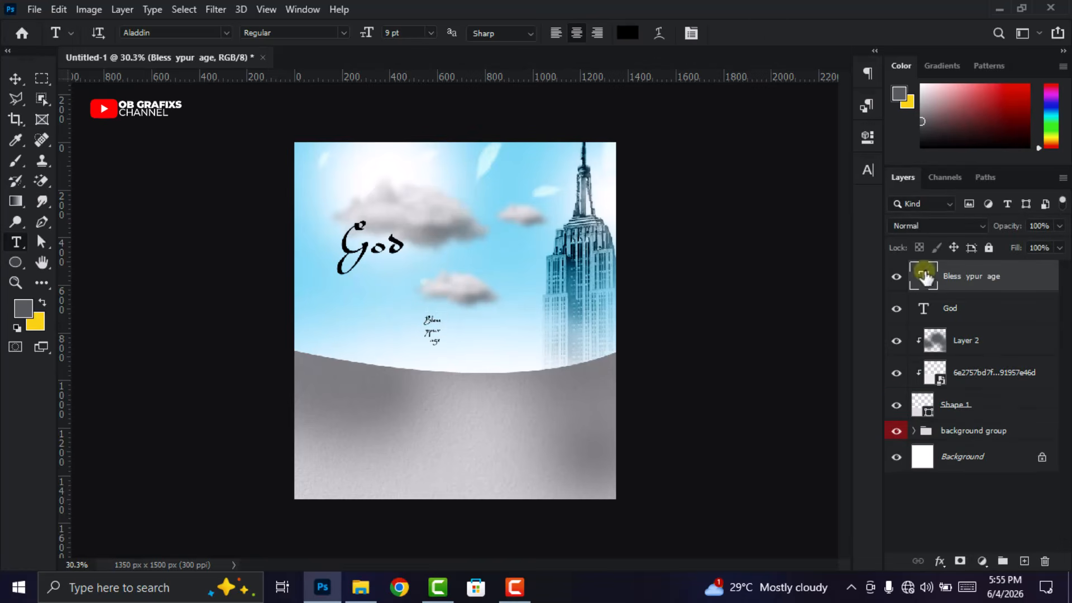
Format the three-line text in Montserrat Regular at 16 pt with 15 pt leading.
double_click(925, 277)
click(867, 170)
click(774, 193)
click(745, 254)
click(730, 213)
scroll(731, 214, up, 7)
click(818, 213)
scroll(817, 213, up, 5)
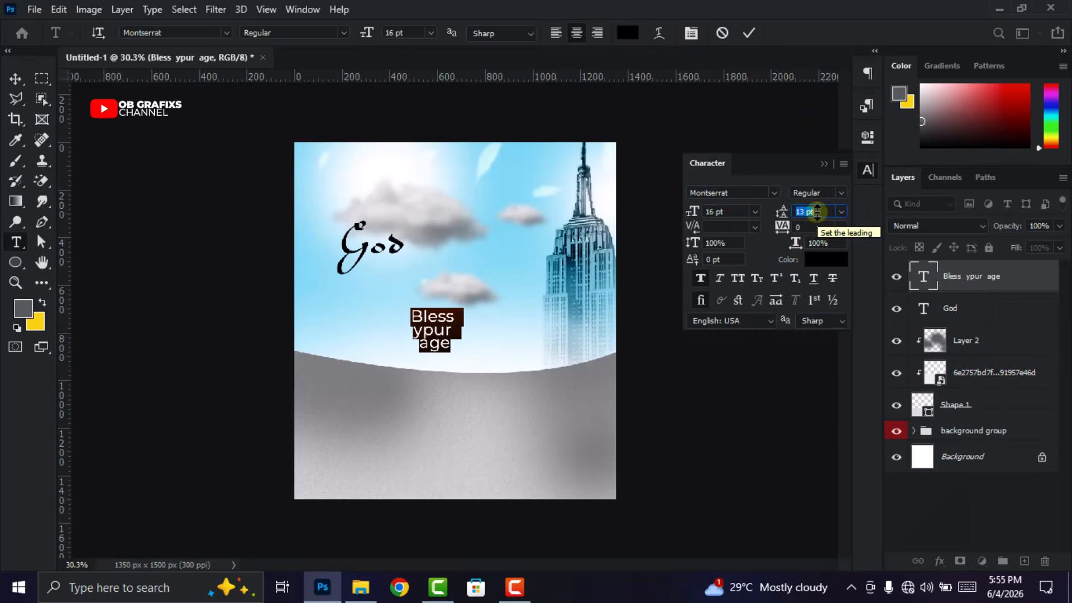
click(749, 33)
Correct "ypur" to "your" in the three-line text.
click(436, 339)
key(Up)
key(BackSpace)
text(o)
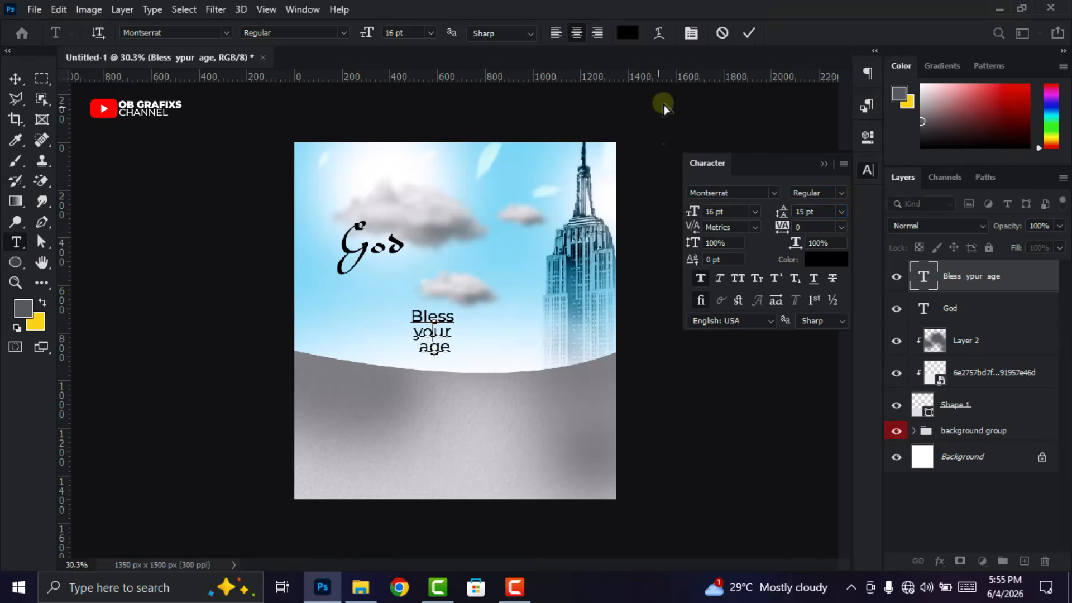
click(749, 33)
click(871, 173)
Move the "Bless your age" text directly under "God" and scale it down to about 91%.
click(15, 79)
key(ctrl+plus)
drag(431, 335, 382, 295)
scroll(377, 284, up, 2)
drag(357, 267, 360, 261)
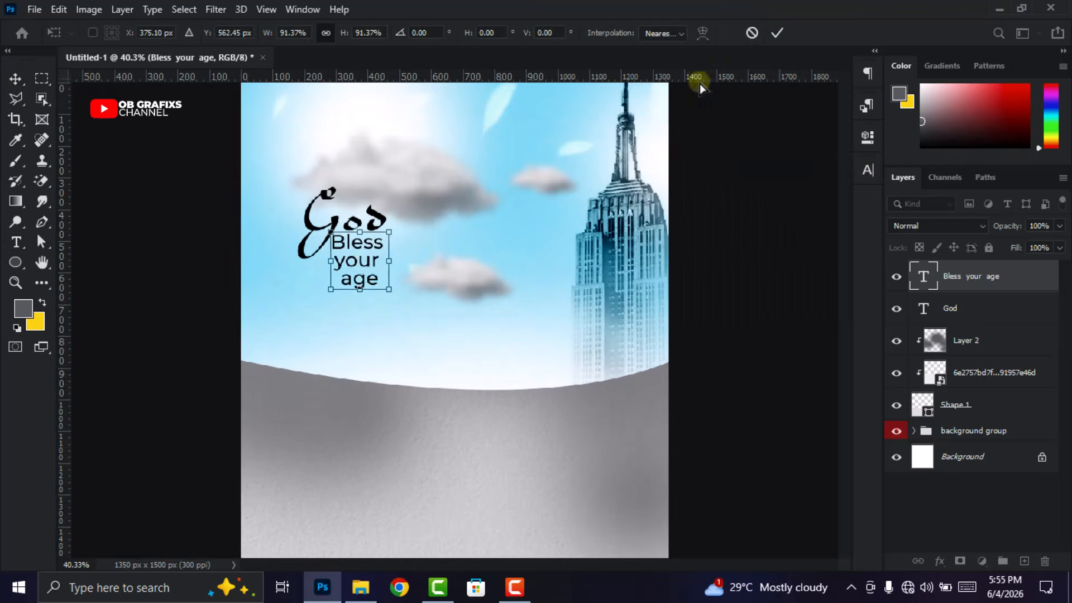
click(775, 32)
Make the "Bless your age" text bold.
double_click(925, 276)
click(867, 169)
click(841, 193)
click(828, 359)
click(748, 33)
click(867, 170)
scroll(658, 300, down, 2)
click(658, 300)
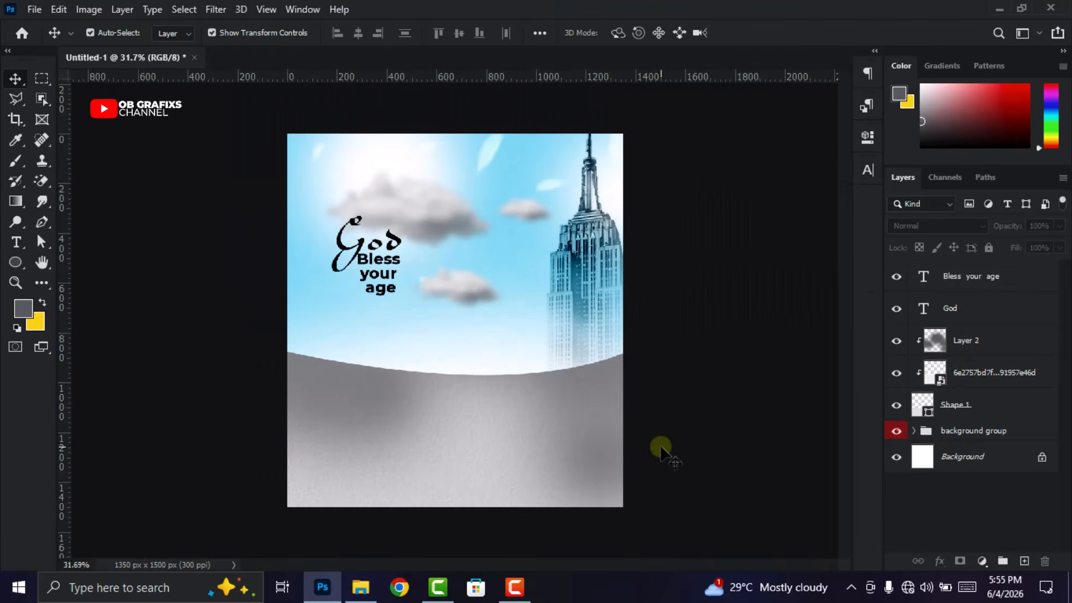
Add a new layer and draw a closed curved shape about 2522 by 652 px across the poster's bottom with the Pen tool.
scroll(660, 447, down, 1)
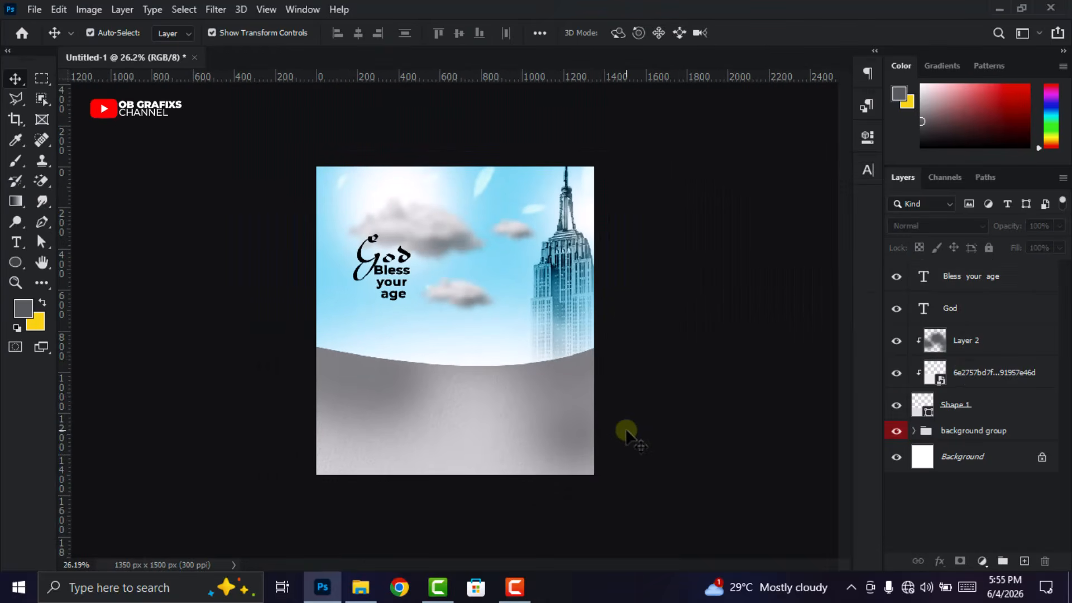
click(1024, 561)
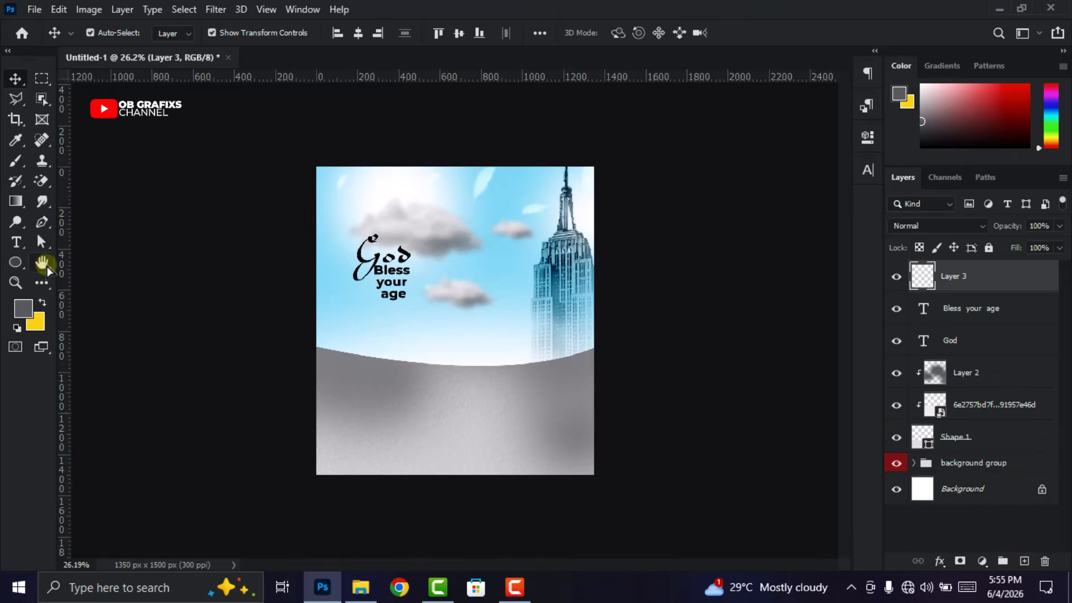
click(42, 223)
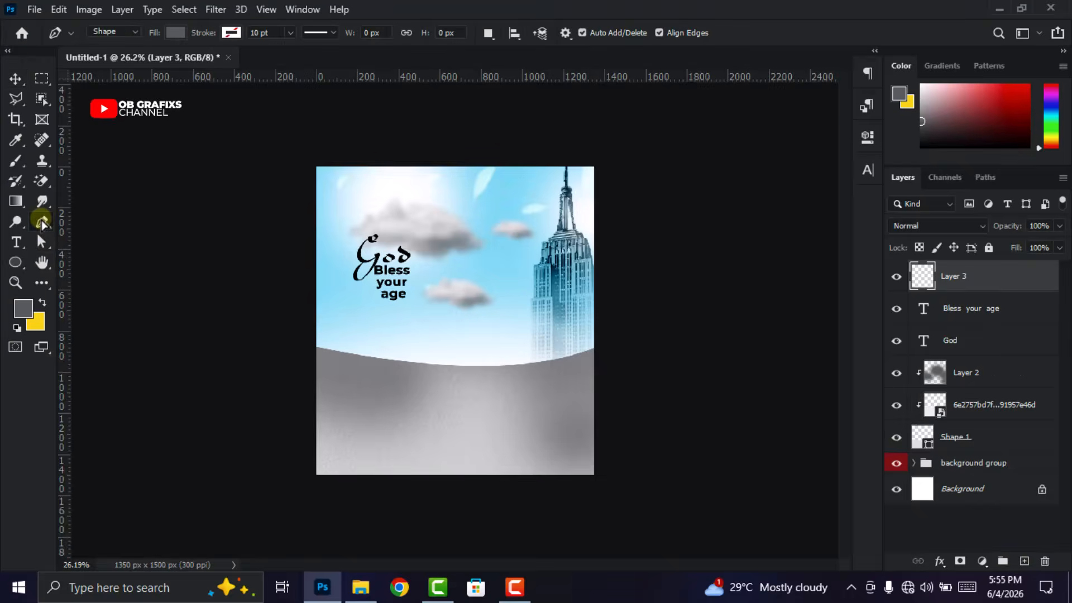
click(296, 400)
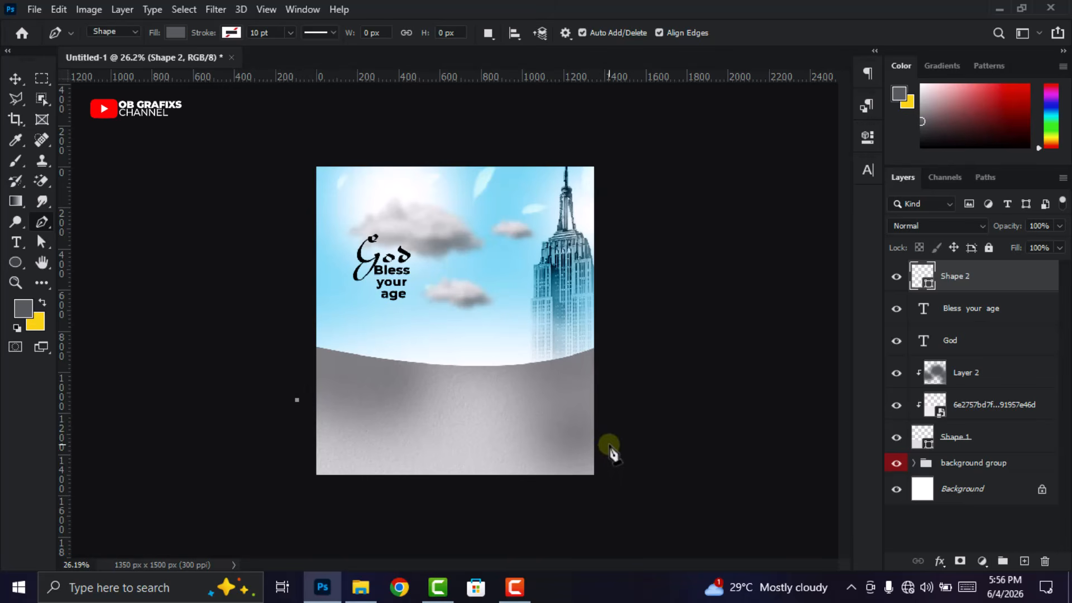
drag(607, 438, 753, 397)
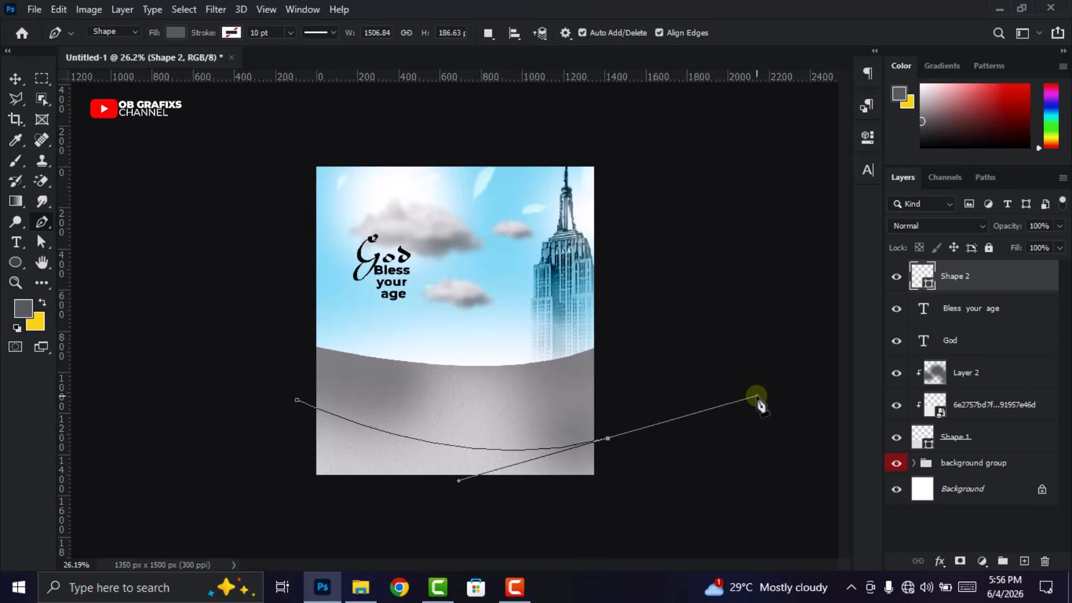
click(753, 481)
click(658, 524)
click(315, 533)
click(235, 496)
click(297, 401)
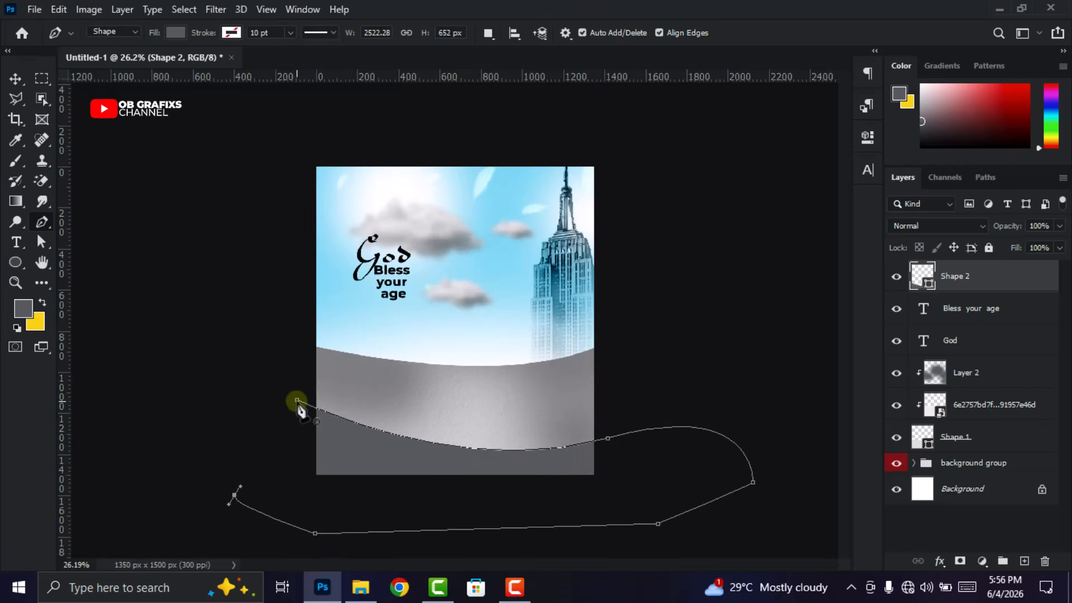
Change the new bottom shape's fill color to light gray #dddada.
click(13, 79)
double_click(921, 279)
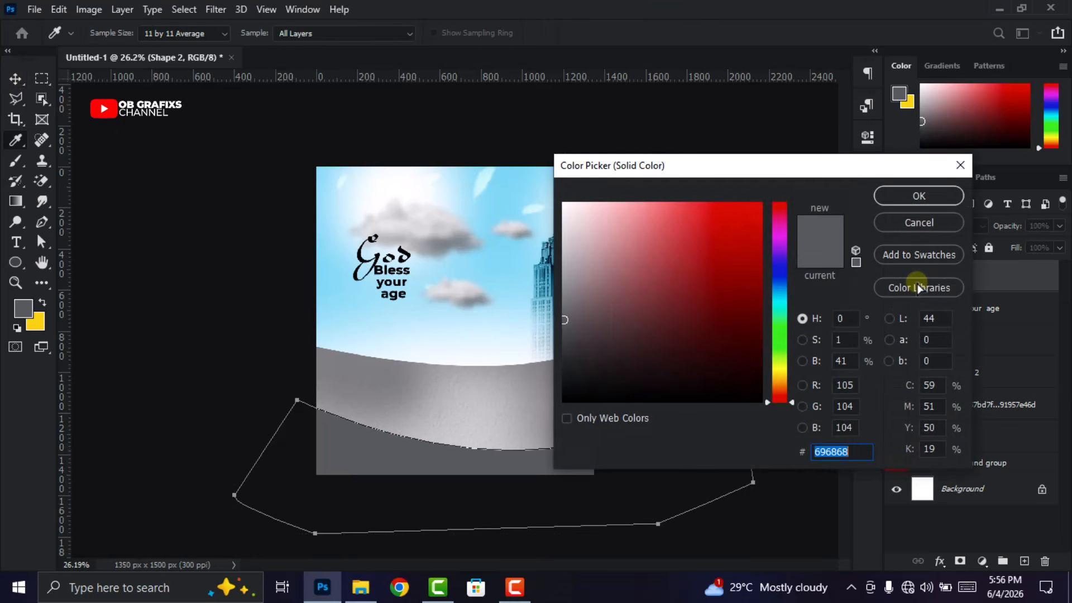
text(dddad)
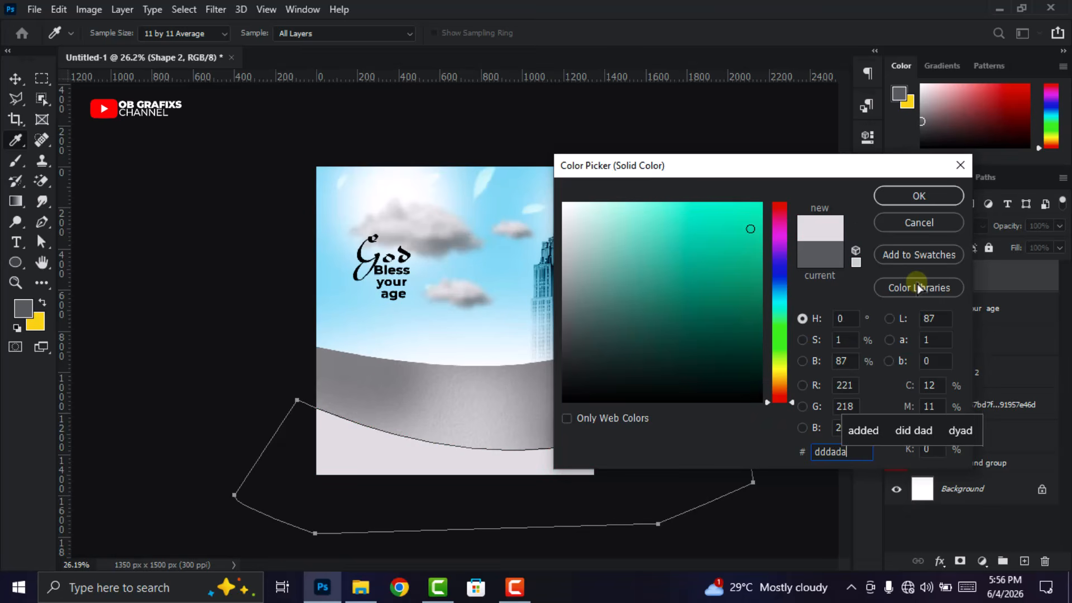
text(a)
click(936, 197)
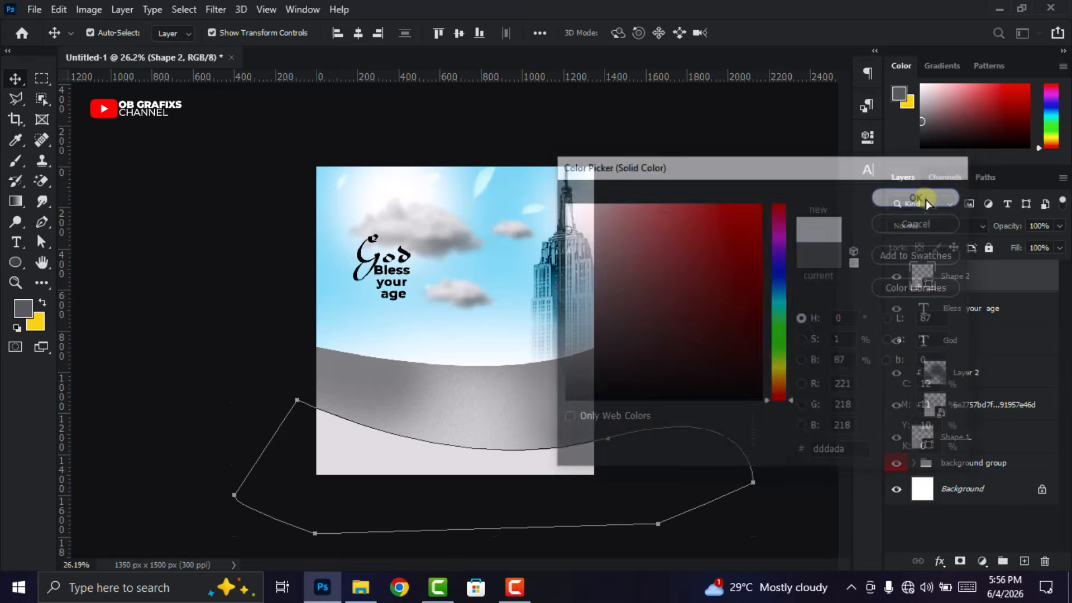
click(710, 333)
scroll(531, 393, down, 1)
scroll(531, 392, up, 1)
scroll(515, 395, down, 1)
click(503, 450)
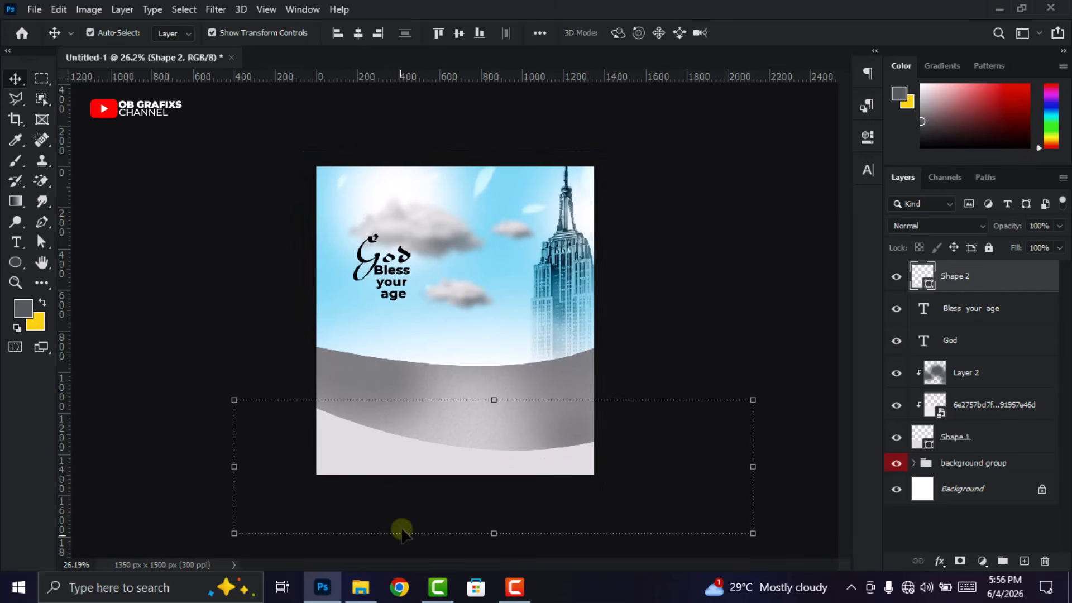
Place the paper texture image in the poster, enlarge it past the poster's width and move it over the bottom curved shape.
click(361, 588)
drag(214, 135, 417, 459)
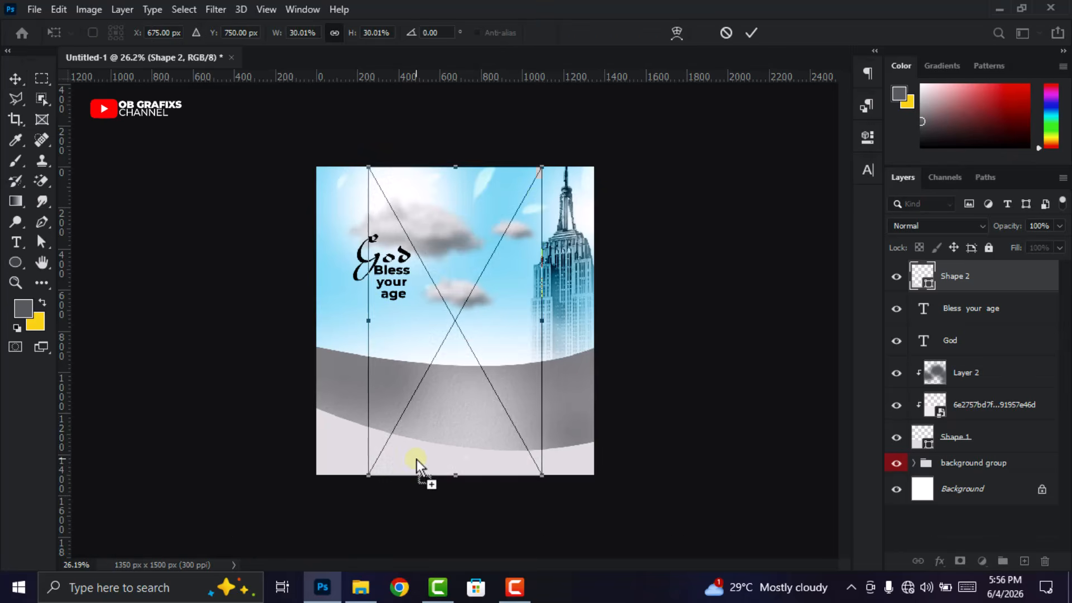
drag(554, 162, 680, 457)
click(751, 33)
drag(514, 323, 502, 489)
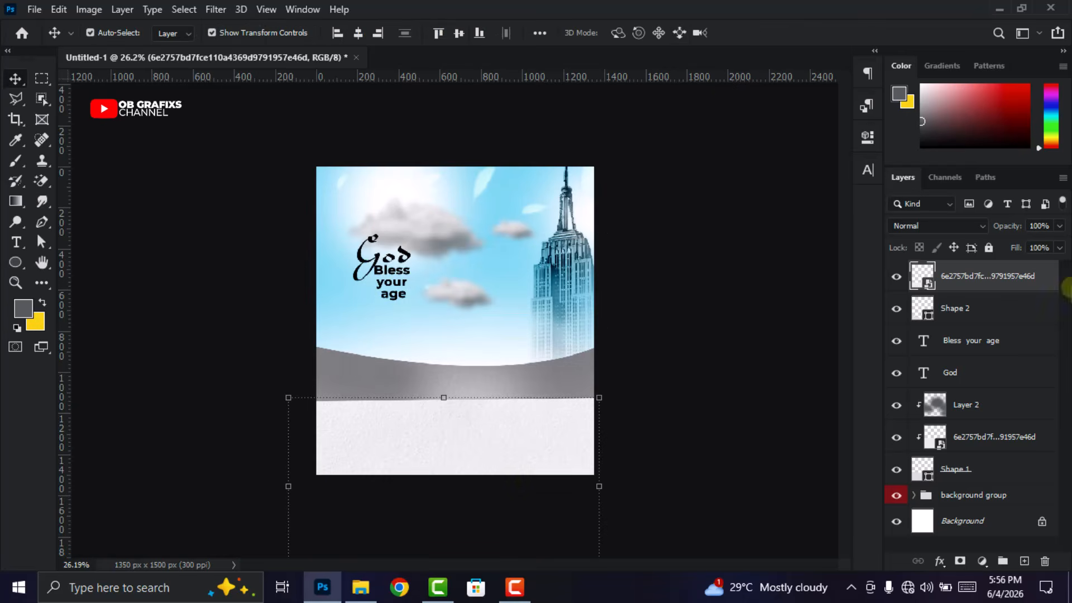
Clip the new texture layer to Shape 2, with Multiply blending and 70% opacity.
right_click(1012, 280)
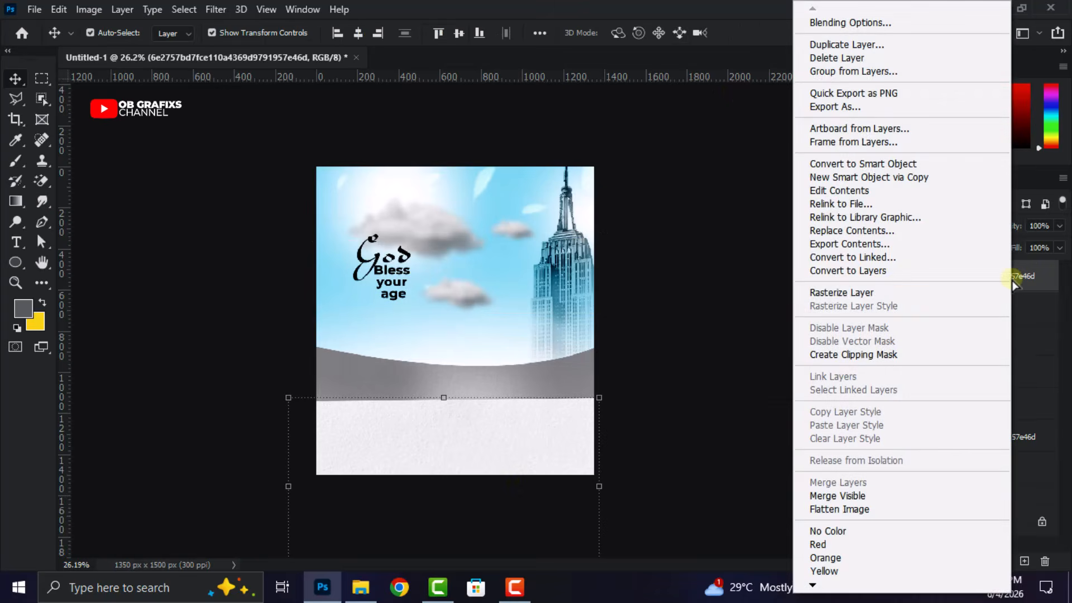
click(883, 353)
click(941, 227)
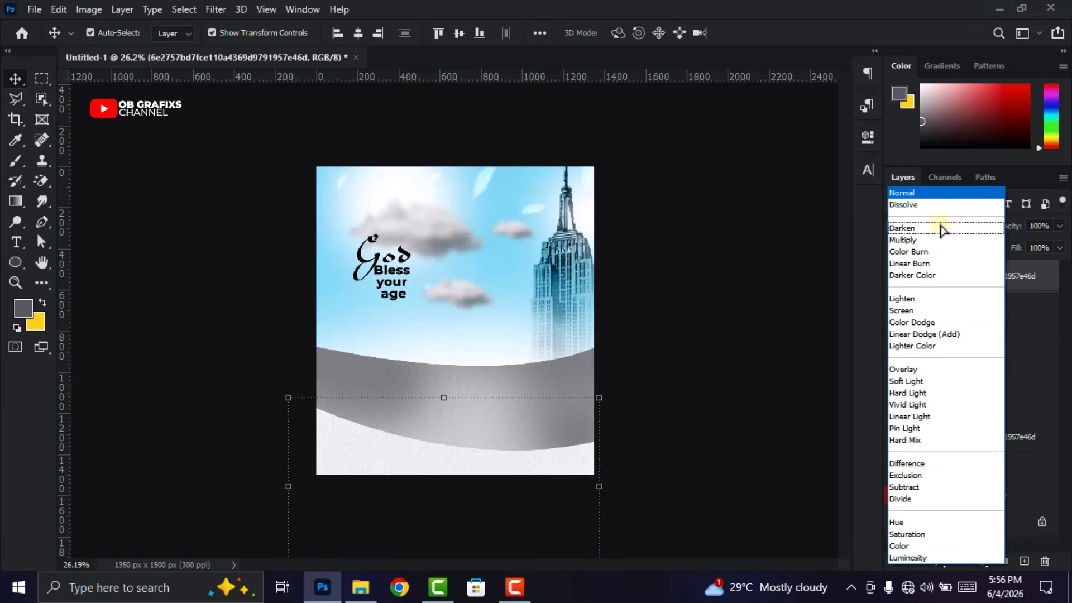
click(938, 240)
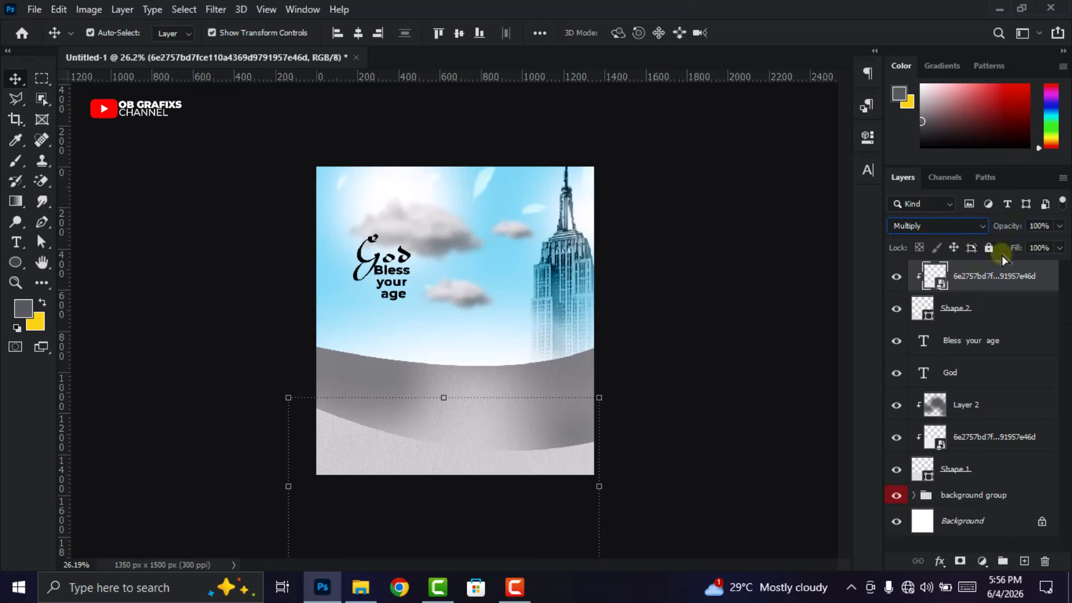
text(70)
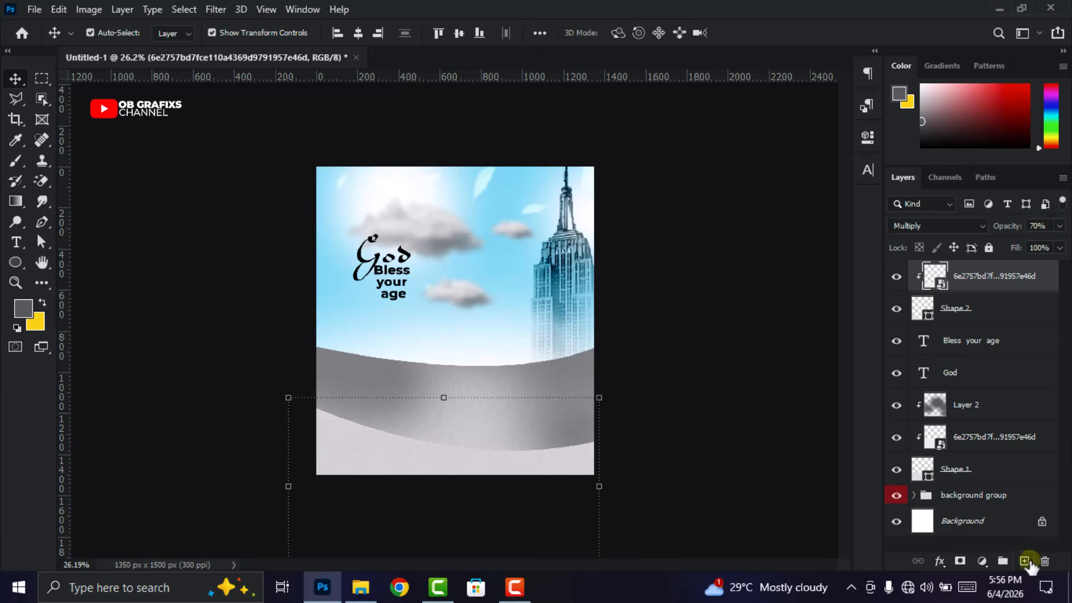
Add a new layer above the texture and clip it to the bottom curved shape.
click(1024, 561)
right_click(962, 279)
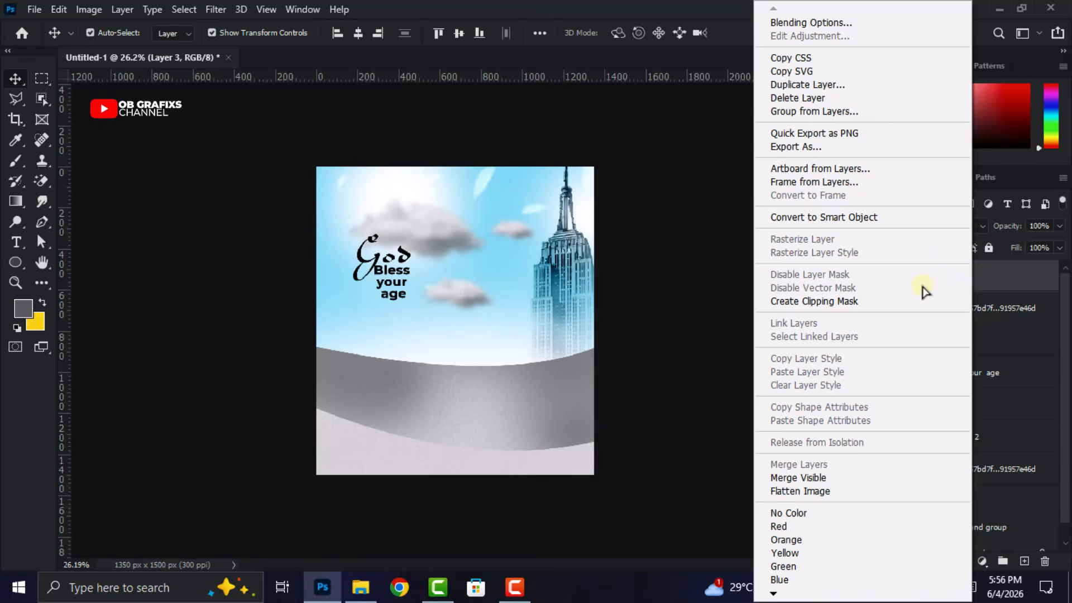
click(860, 304)
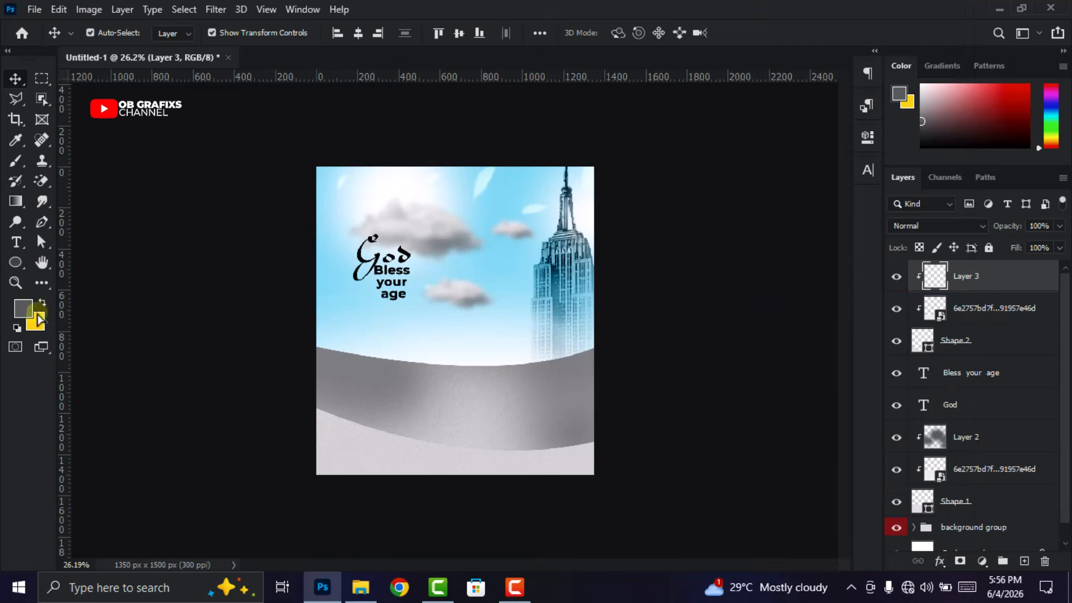
Paint gray #696868 shading on the bottom shape's left and right ends with an 800 px soft brush.
click(20, 308)
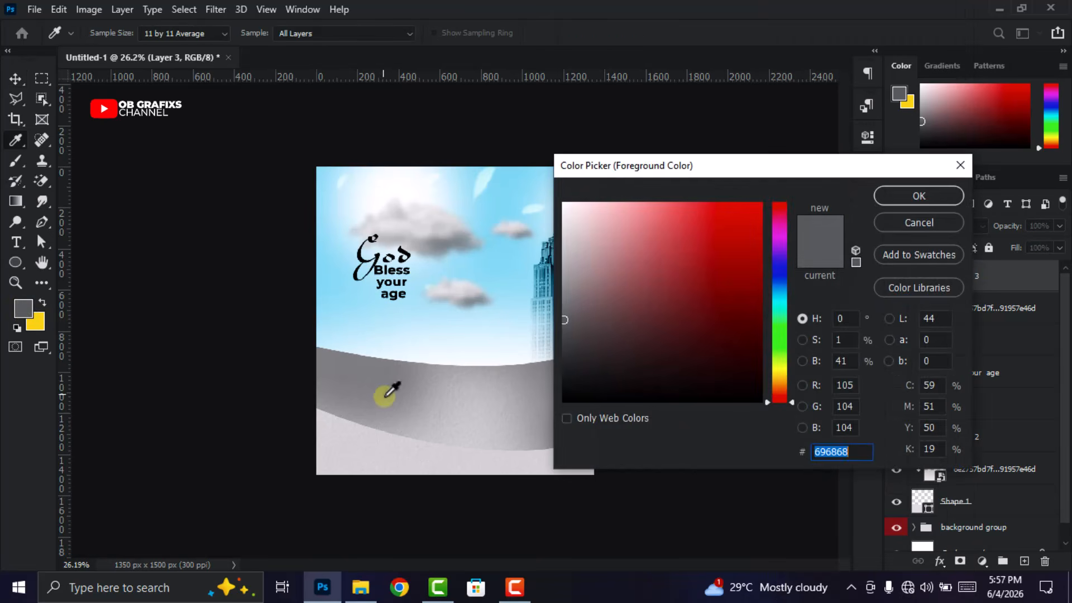
click(913, 199)
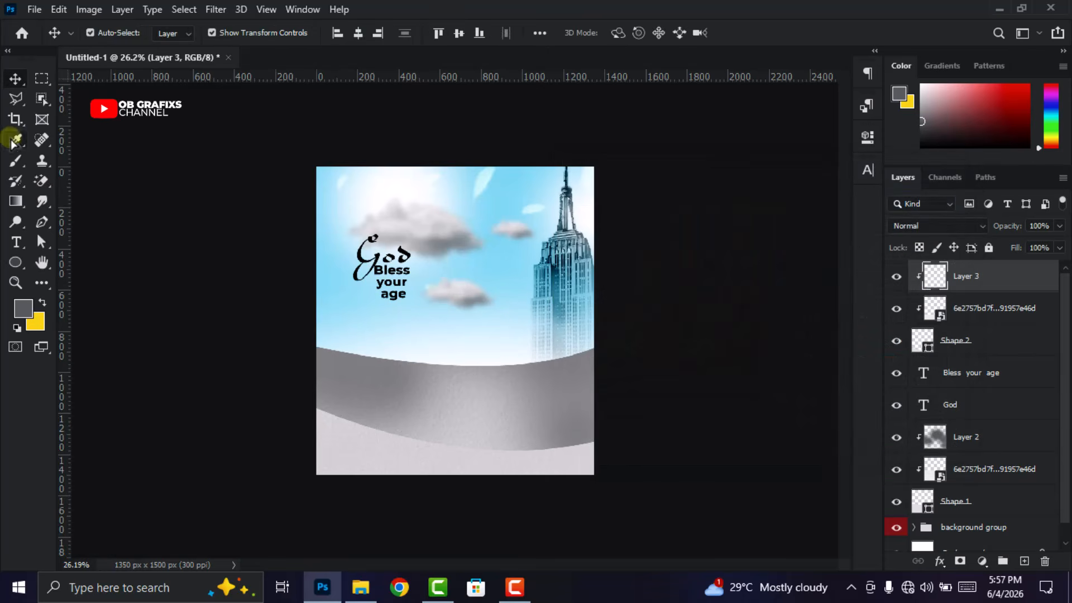
click(13, 167)
scroll(430, 440, up, 1)
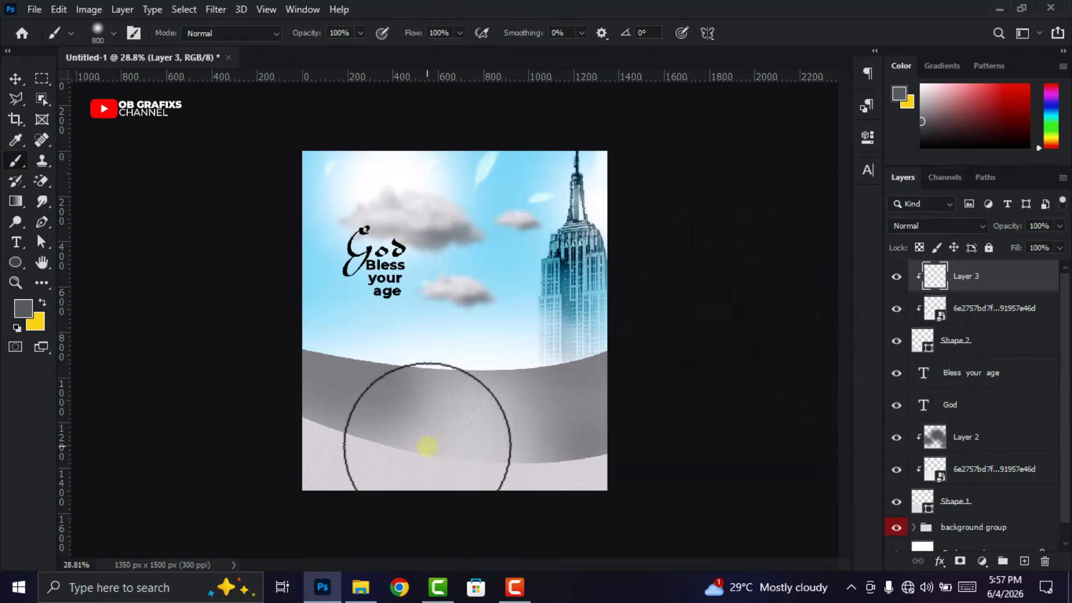
click(338, 474)
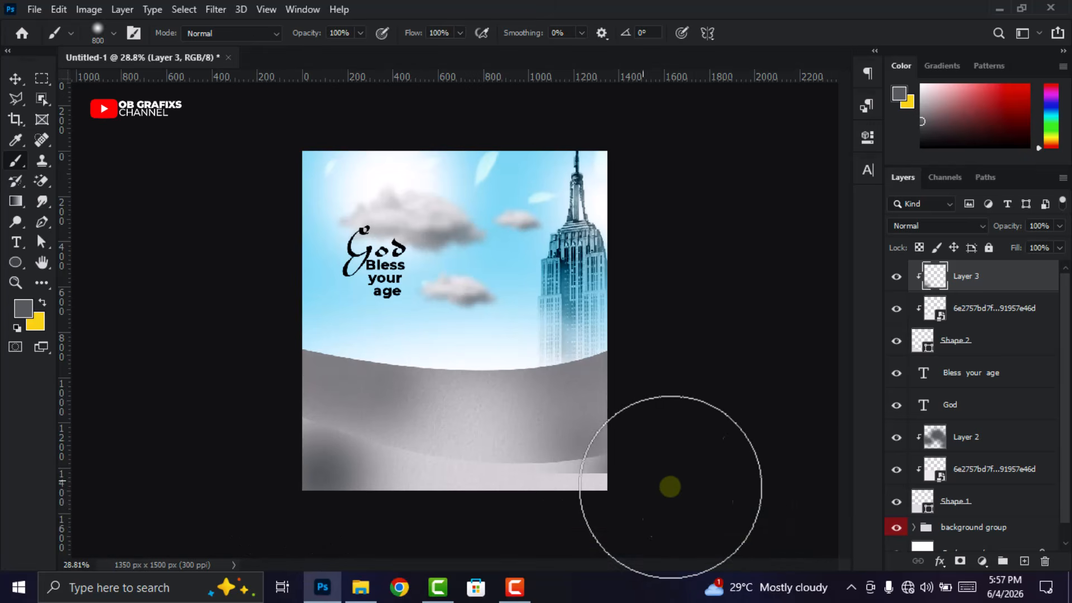
scroll(519, 507, down, 1)
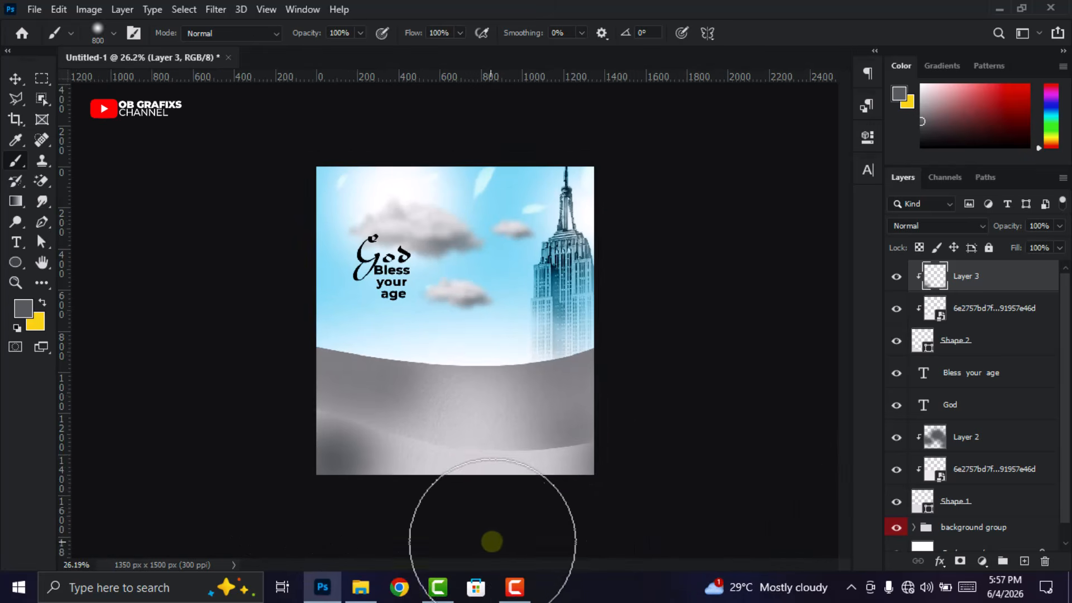
click(16, 79)
scroll(567, 466, up, 1)
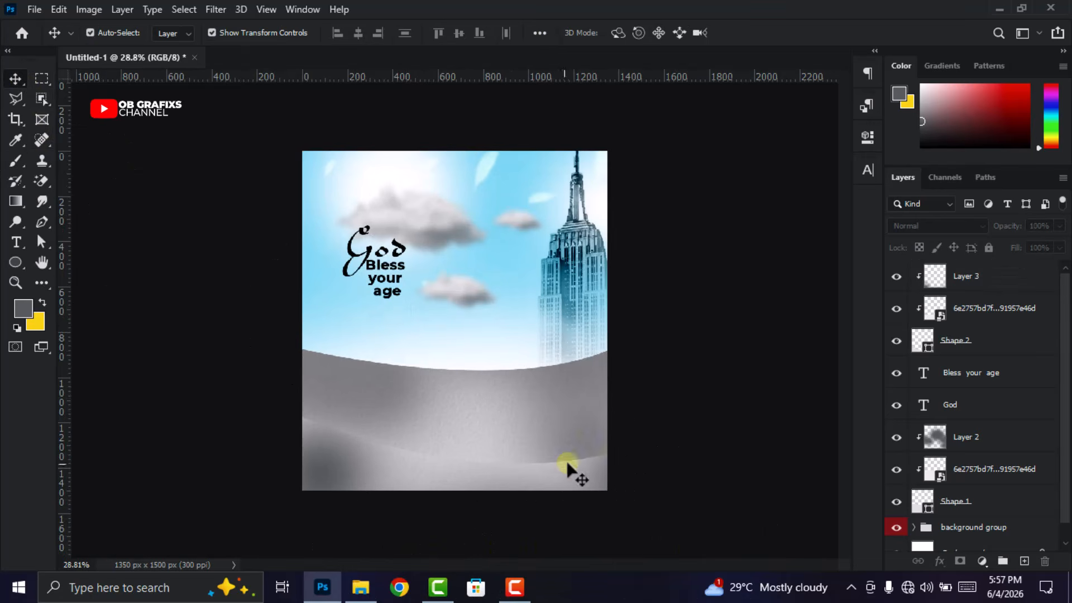
Add a drop shadow to Shape 2 and set the shadow color to dark gray #3e3d3d.
click(965, 344)
click(896, 341)
click(896, 340)
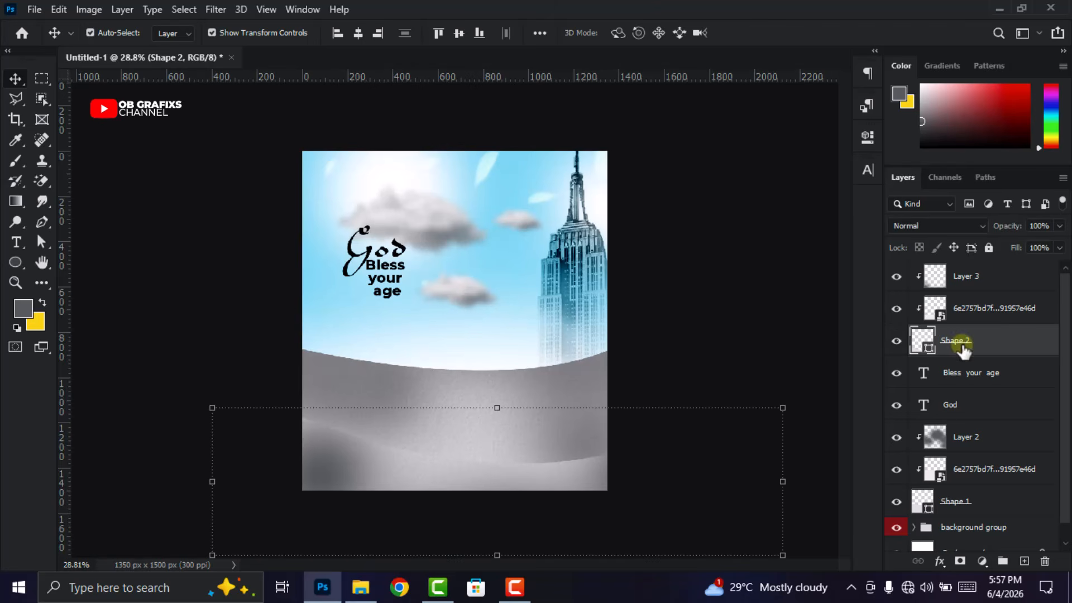
click(939, 561)
click(958, 554)
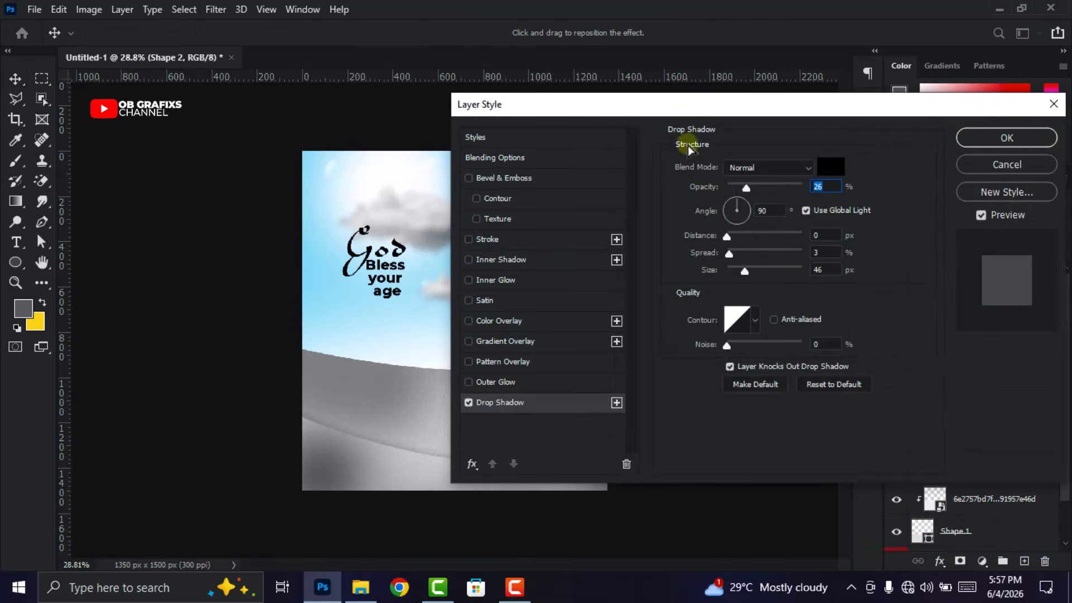
drag(677, 110, 789, 100)
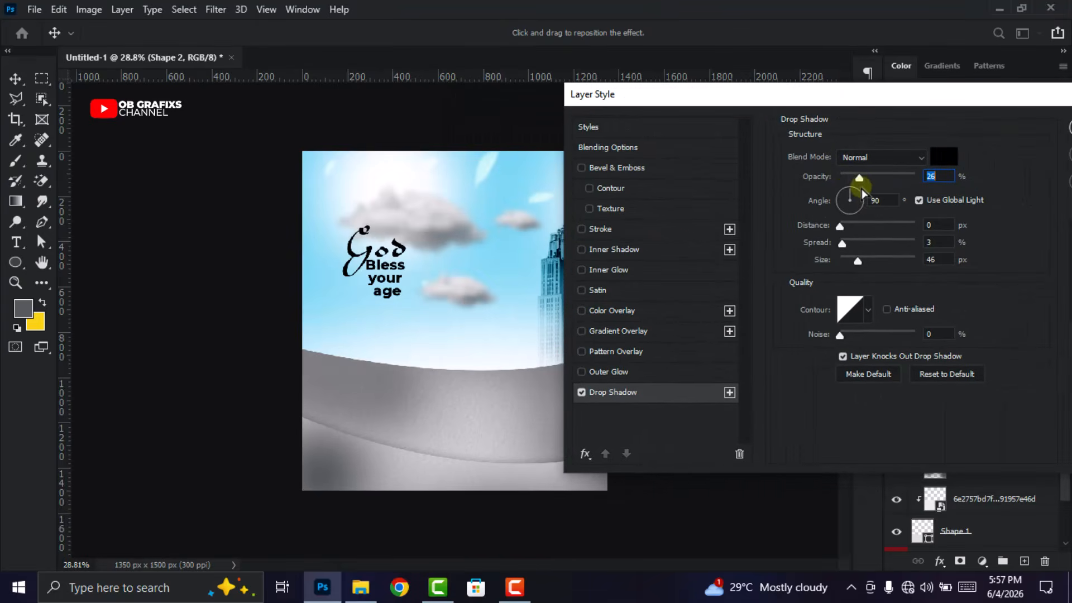
click(944, 159)
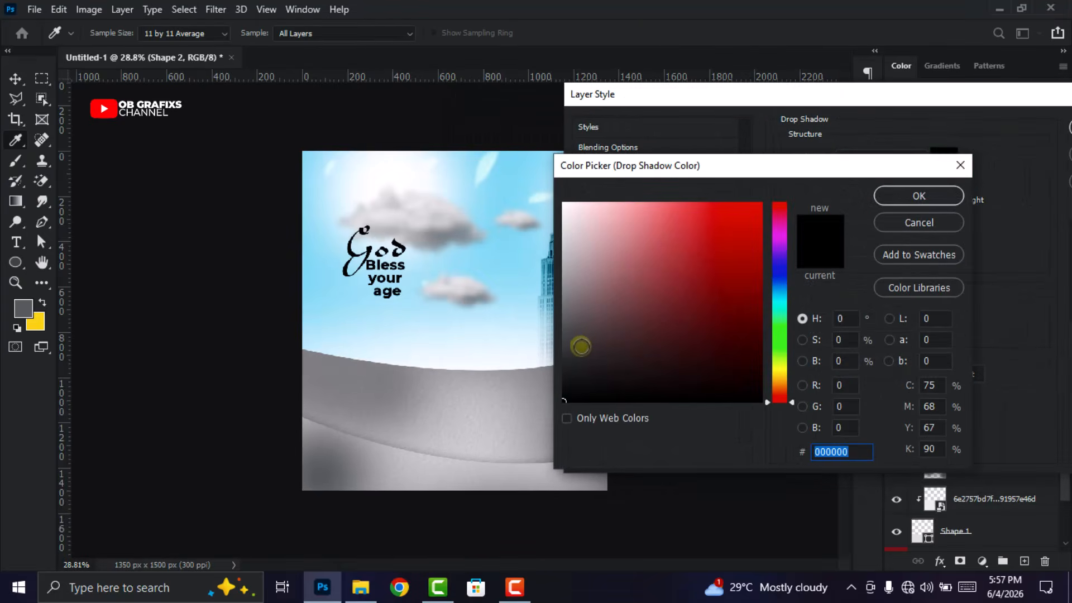
click(567, 370)
drag(567, 368, 567, 354)
click(919, 197)
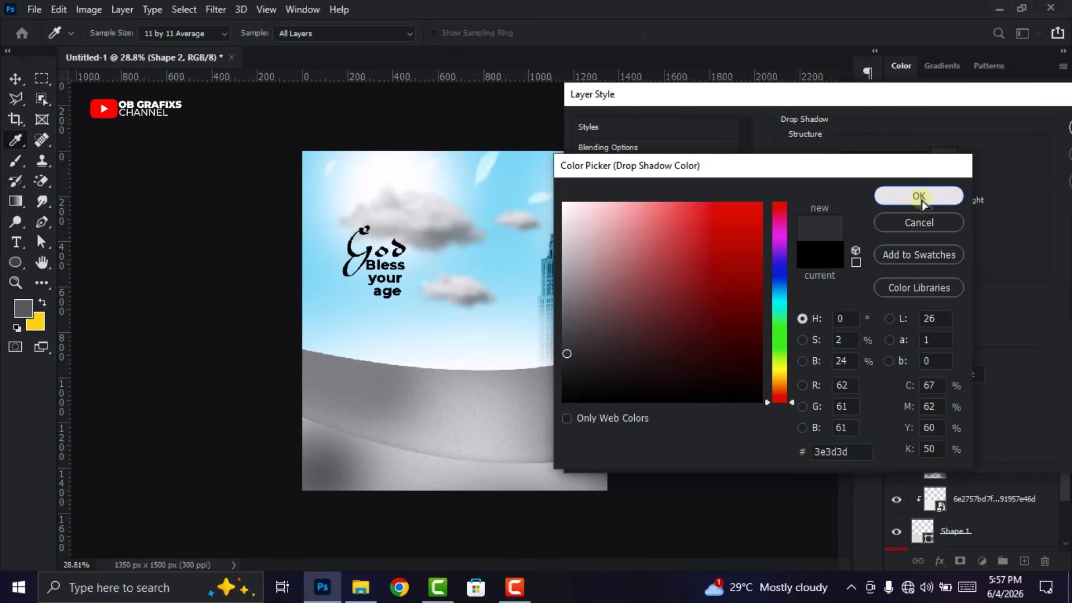
drag(913, 105, 848, 105)
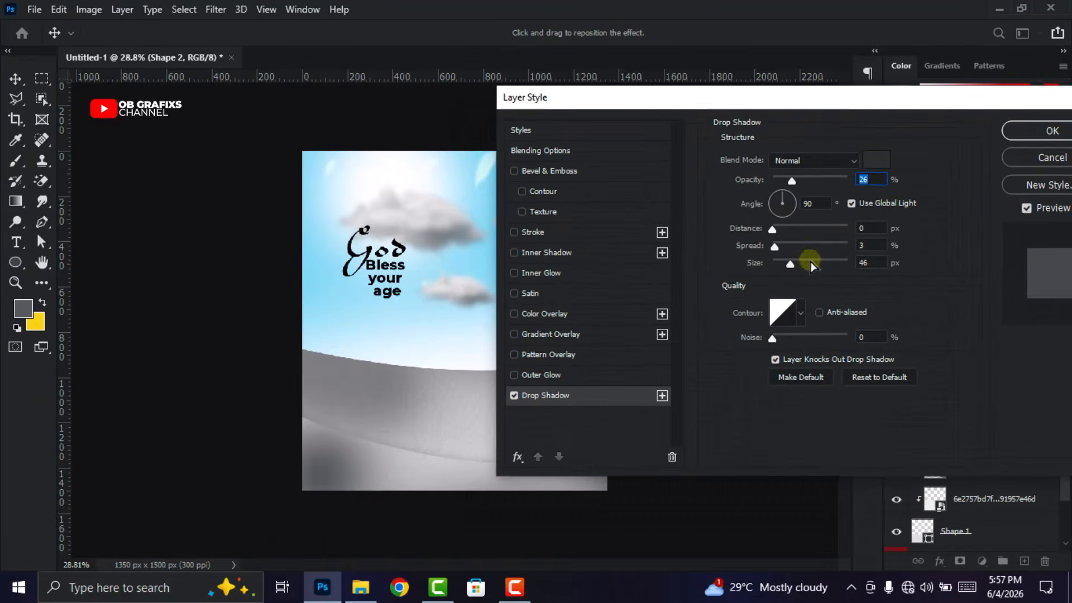
Set the drop shadow's opacity to 32% and distance to 9 px, and apply the effect to Shape 2.
drag(772, 230, 787, 232)
drag(821, 103, 729, 108)
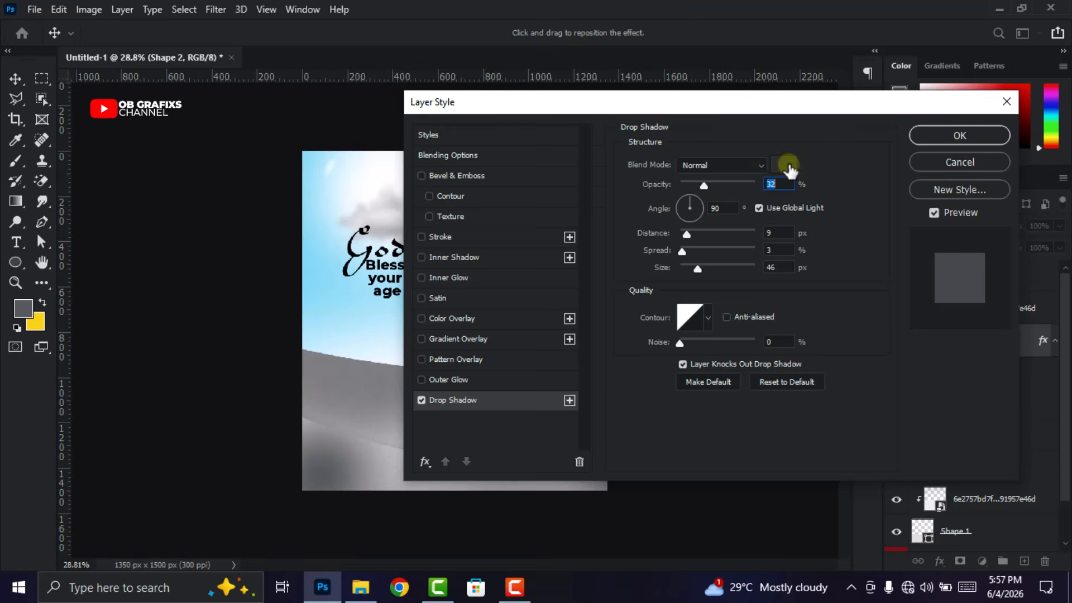
click(787, 165)
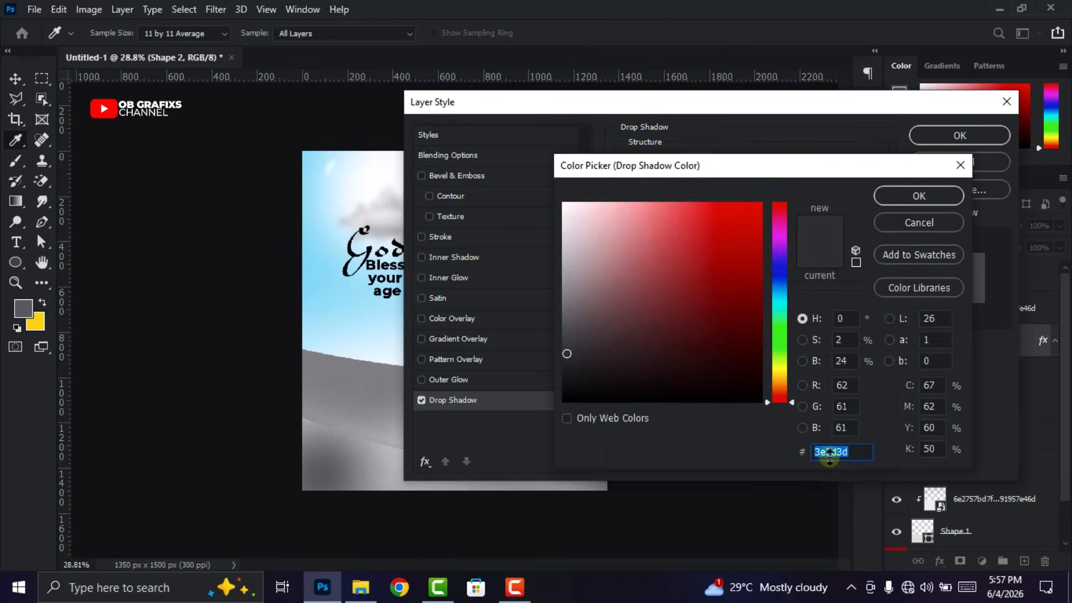
click(919, 199)
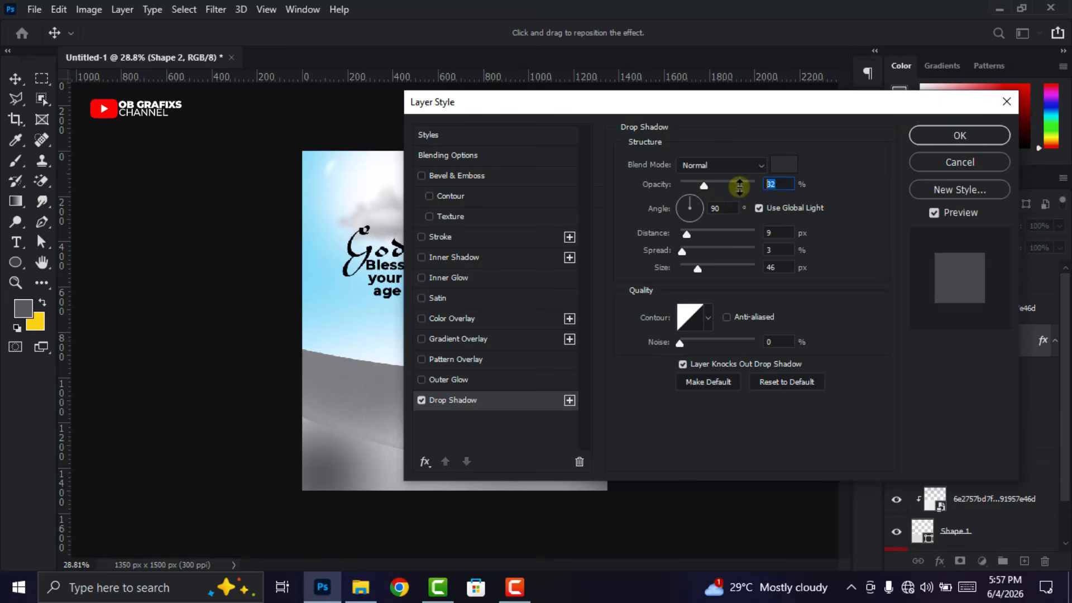
click(723, 210)
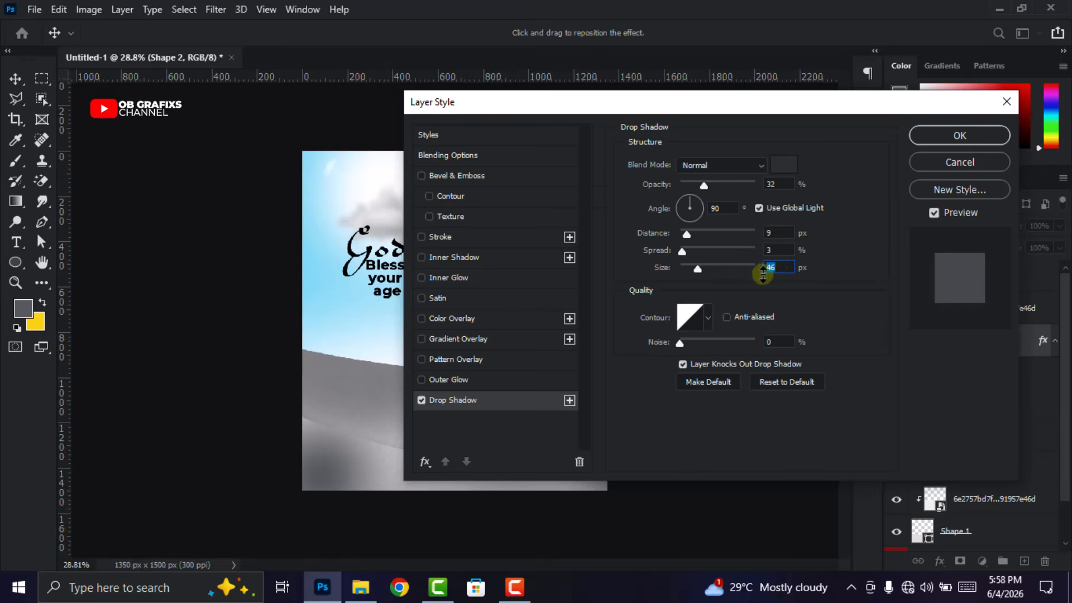
click(707, 319)
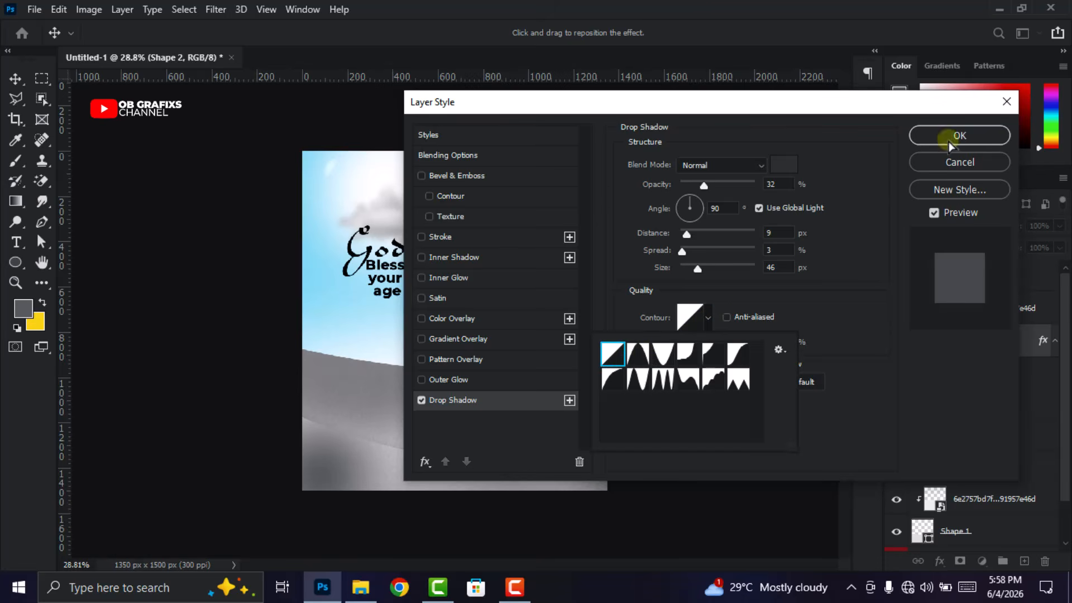
click(949, 140)
click(653, 426)
scroll(612, 427, up, 1)
scroll(611, 427, down, 1)
Erase some of the Layer 2 shading on the upper ground shape with a soft round eraser of 495 px.
click(981, 505)
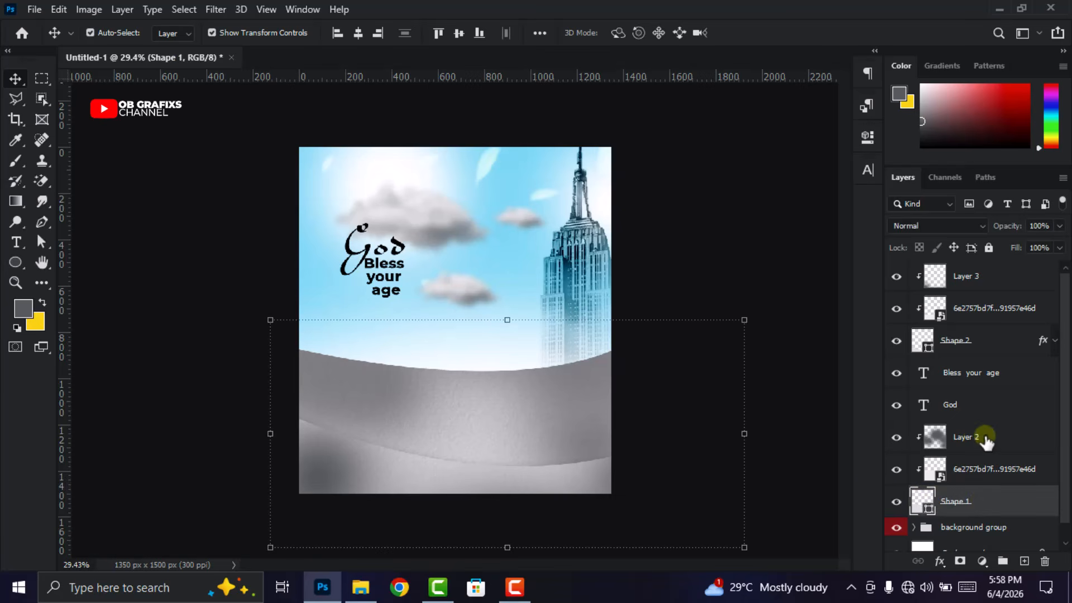
click(957, 441)
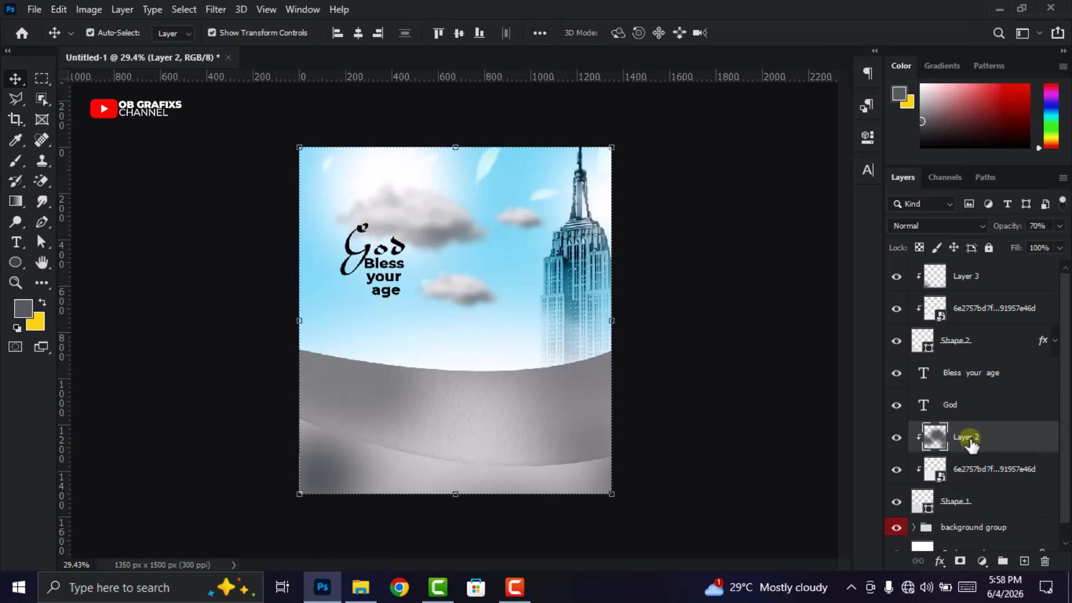
click(43, 182)
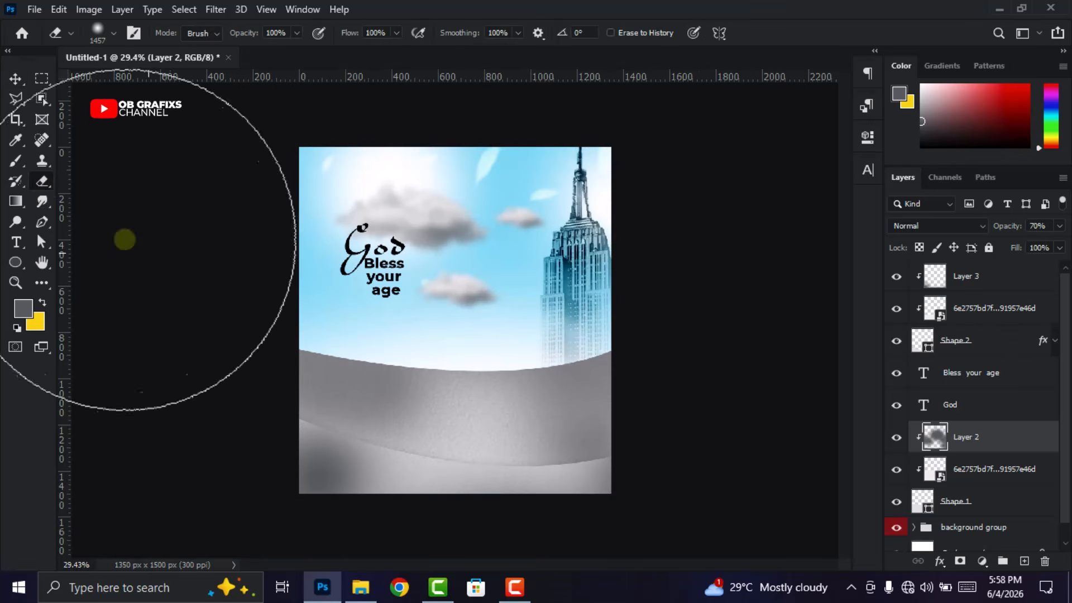
right_click(495, 370)
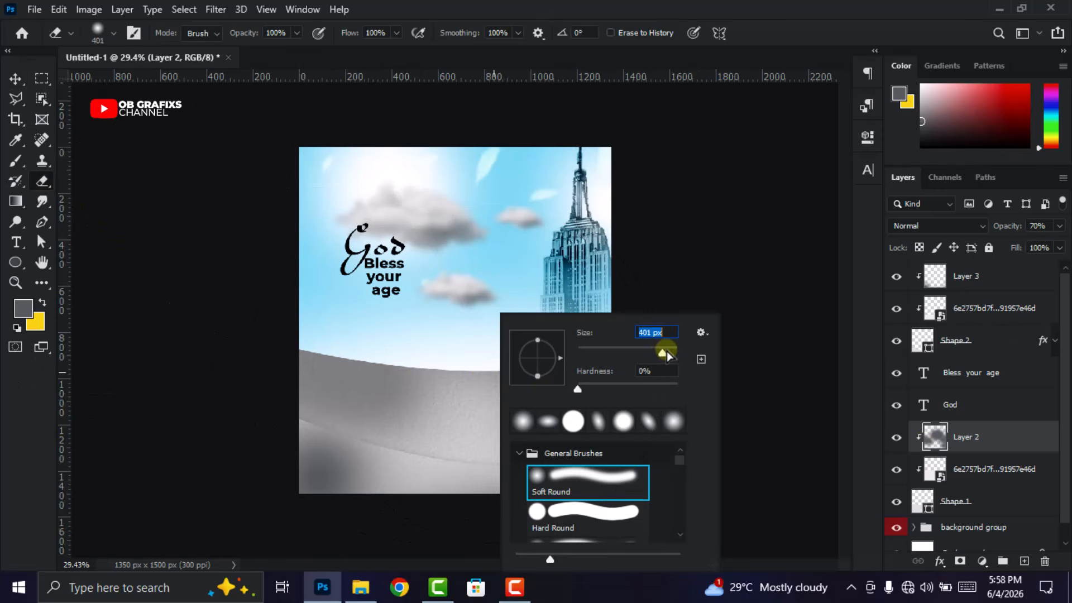
key(Return)
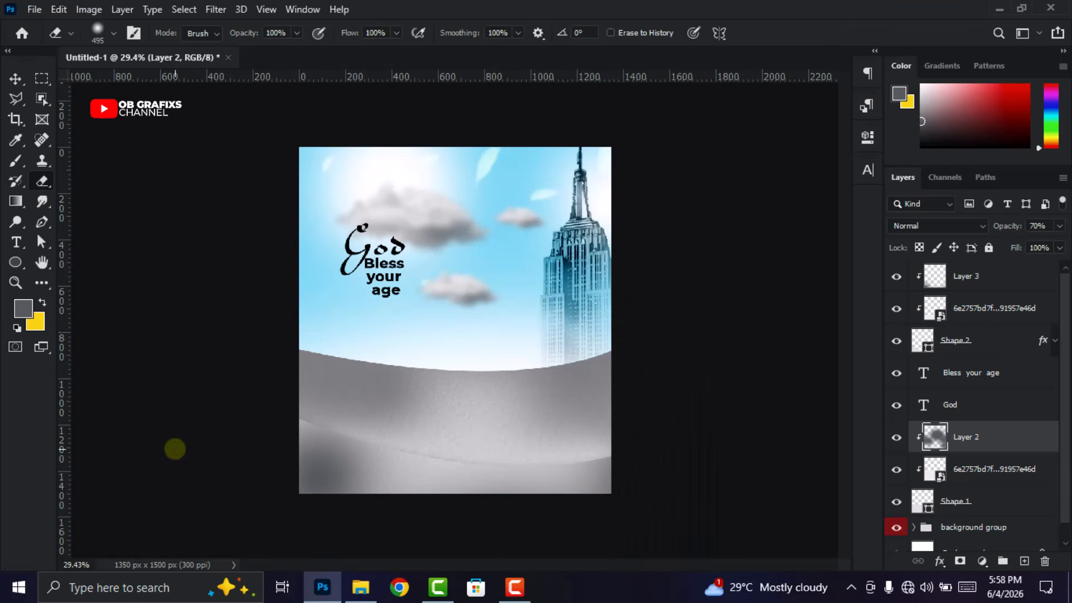
click(15, 79)
click(463, 500)
scroll(471, 470, up, 1)
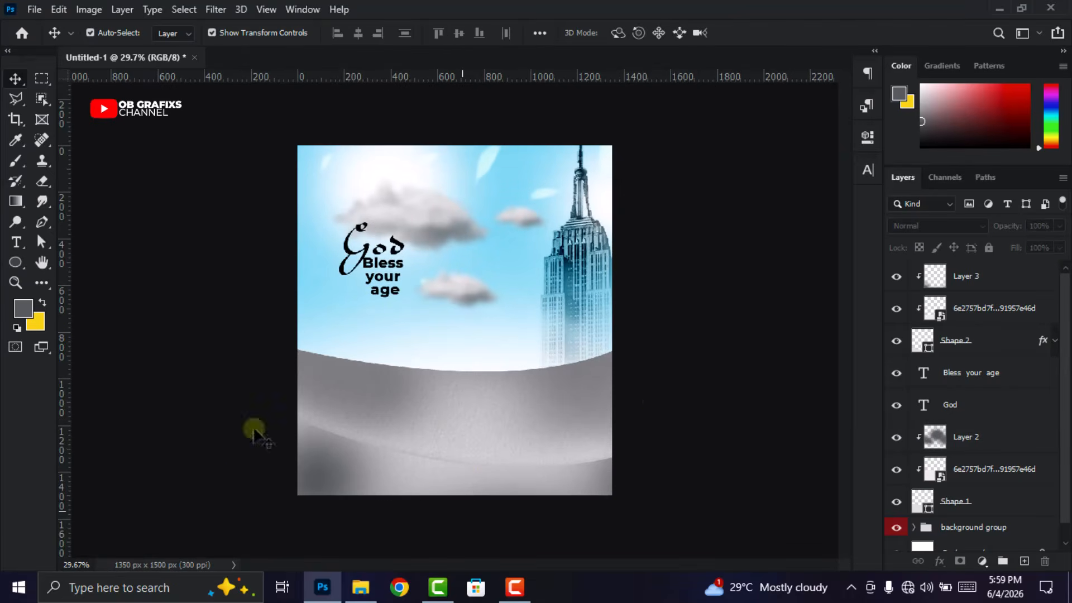
Add the centered text "HAPPY BIRTHDAY TP YOU BOSSMAN" in Montserrat Bold 16 pt on the upper ground shape.
scroll(223, 391, up, 1)
click(19, 246)
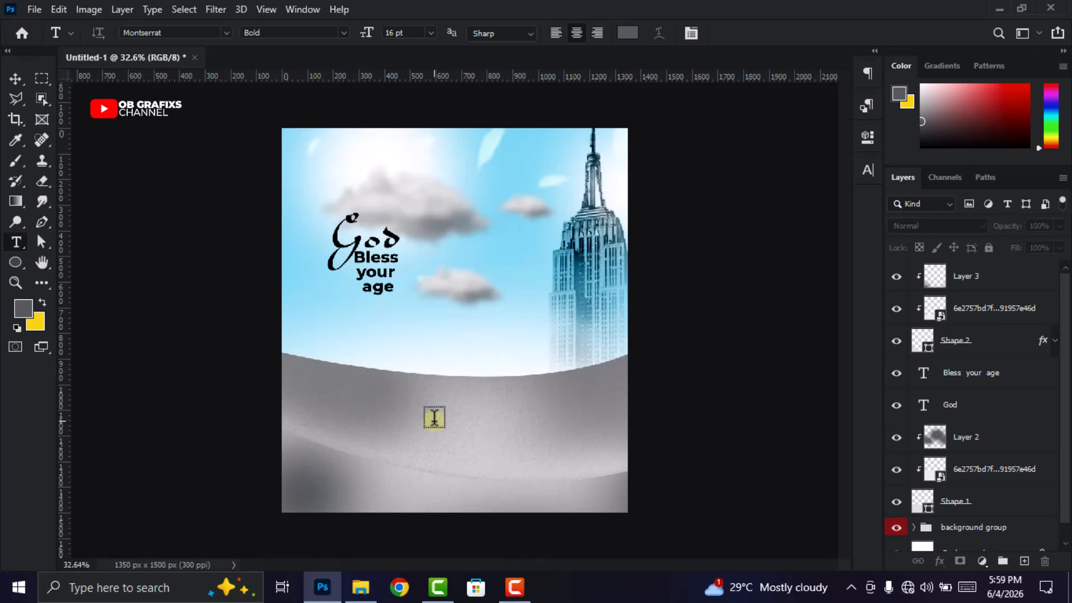
drag(393, 405, 554, 445)
text(HAPPY BIRTHDAY)
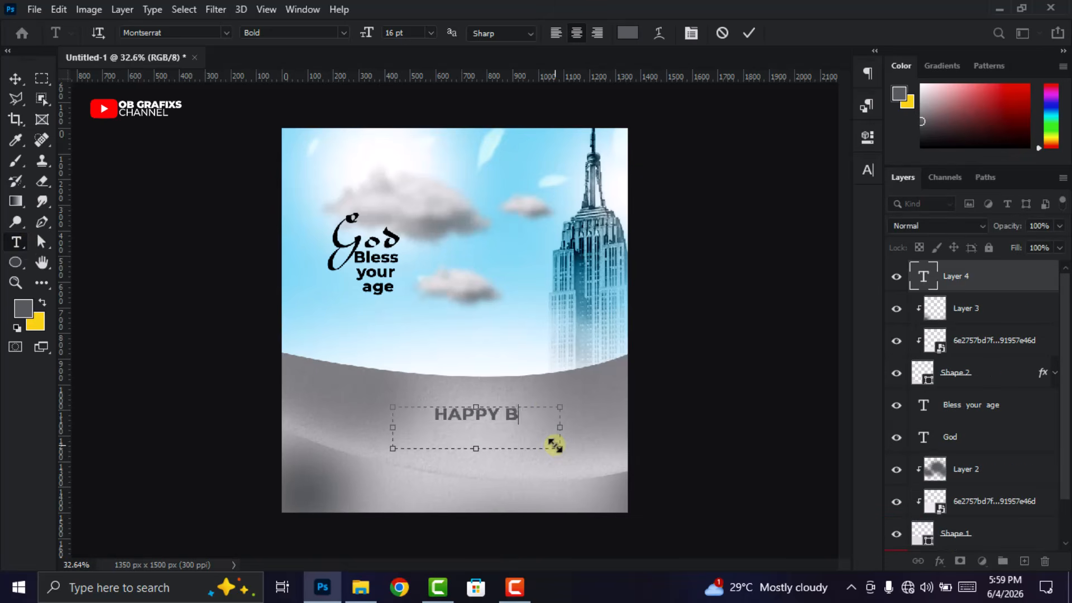
Enlarge the birthday text box and scale its text up to 17.74 pt so it fits on two lines.
click(16, 79)
key(ctrl+t)
drag(476, 449, 480, 503)
double_click(924, 277)
drag(570, 456, 600, 456)
Correct "TP" to "TO" in the birthday text so it reads "HAPPY BIRTHDAY TO YOU BOSSMAN".
click(424, 432)
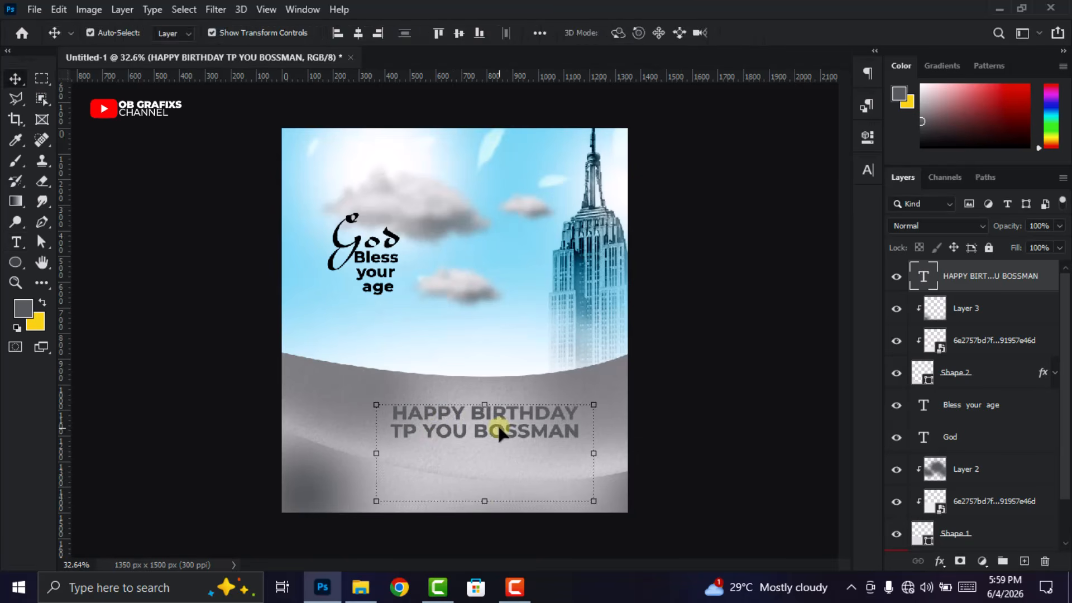
key(BackSpace)
text(O)
click(749, 33)
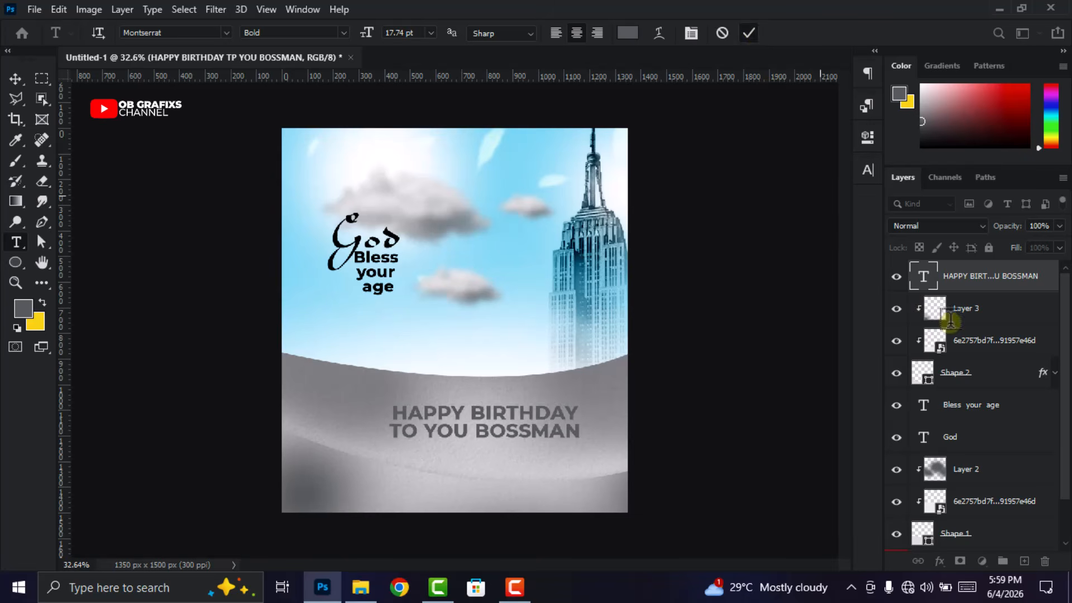
Set the color of the "HAPPY BIRTHDAY TO YOU BOSSMAN" text to black (000000).
double_click(923, 276)
click(866, 170)
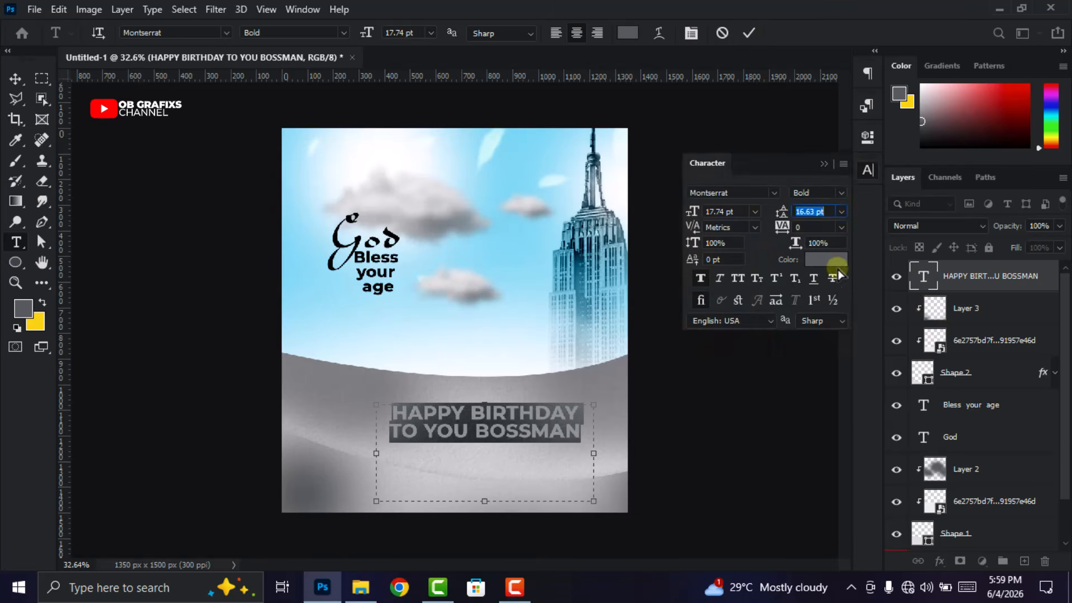
click(836, 260)
drag(748, 391, 764, 406)
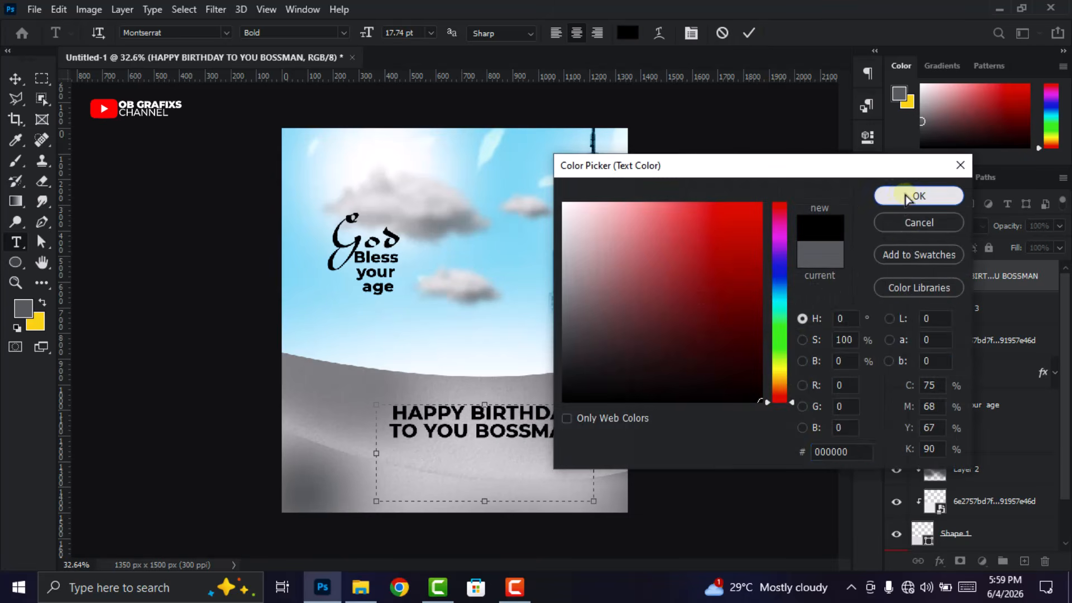
click(906, 197)
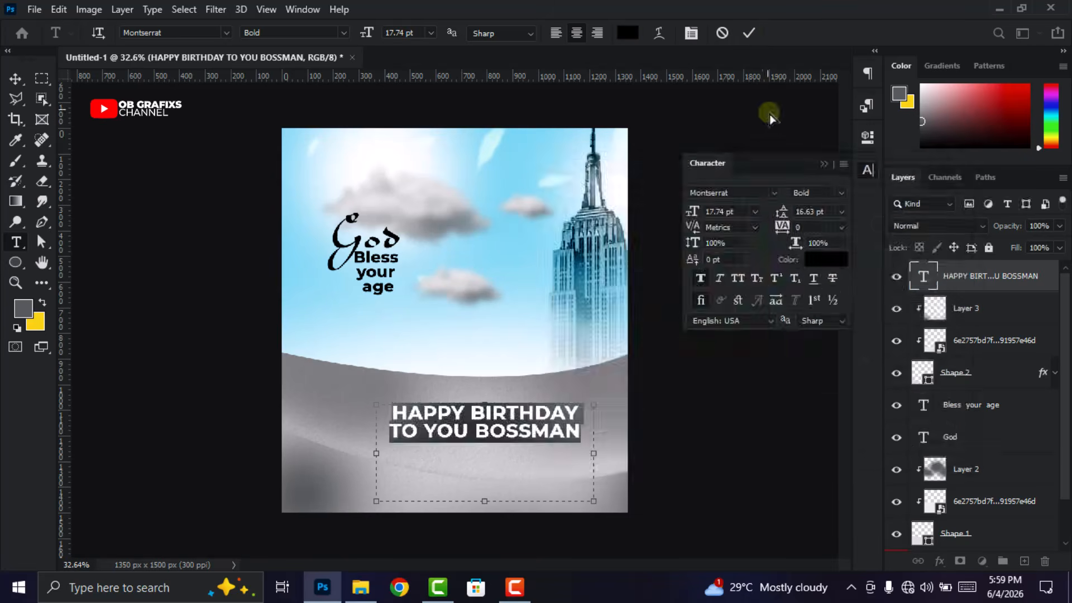
click(841, 193)
click(738, 38)
click(747, 34)
click(867, 168)
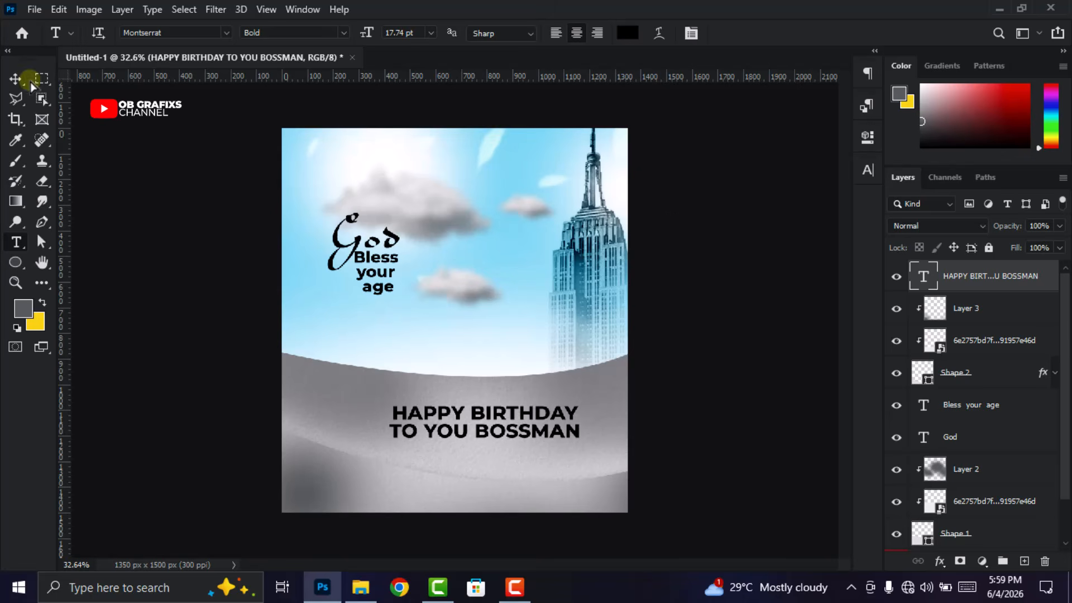
Scale the birthday text down to 73.01% and center it on the upper ground shape.
click(16, 81)
drag(594, 501, 535, 474)
drag(495, 420, 494, 427)
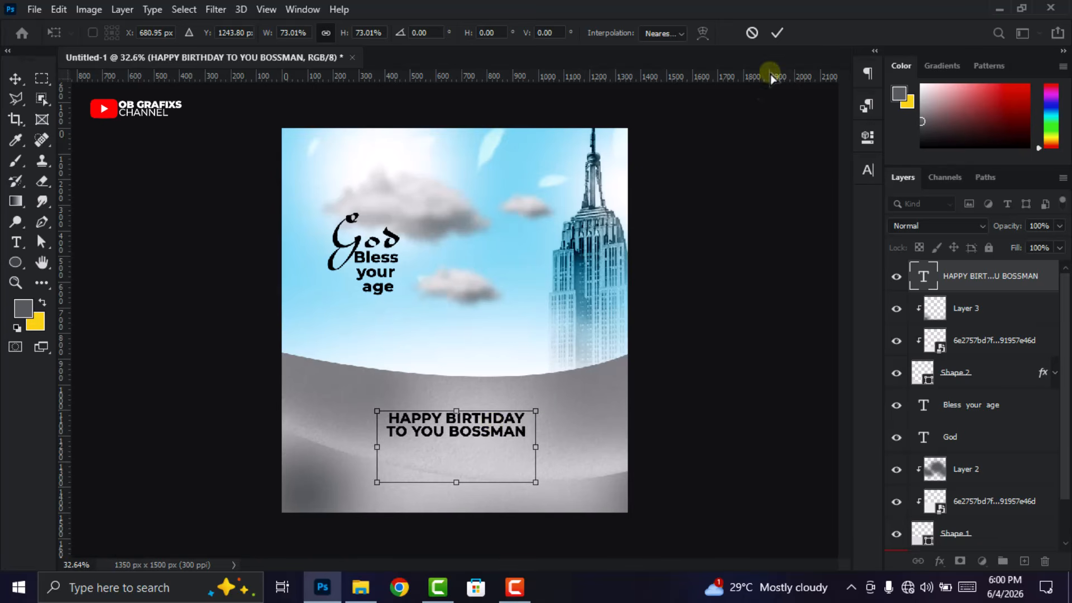
click(777, 32)
scroll(682, 285, down, 1)
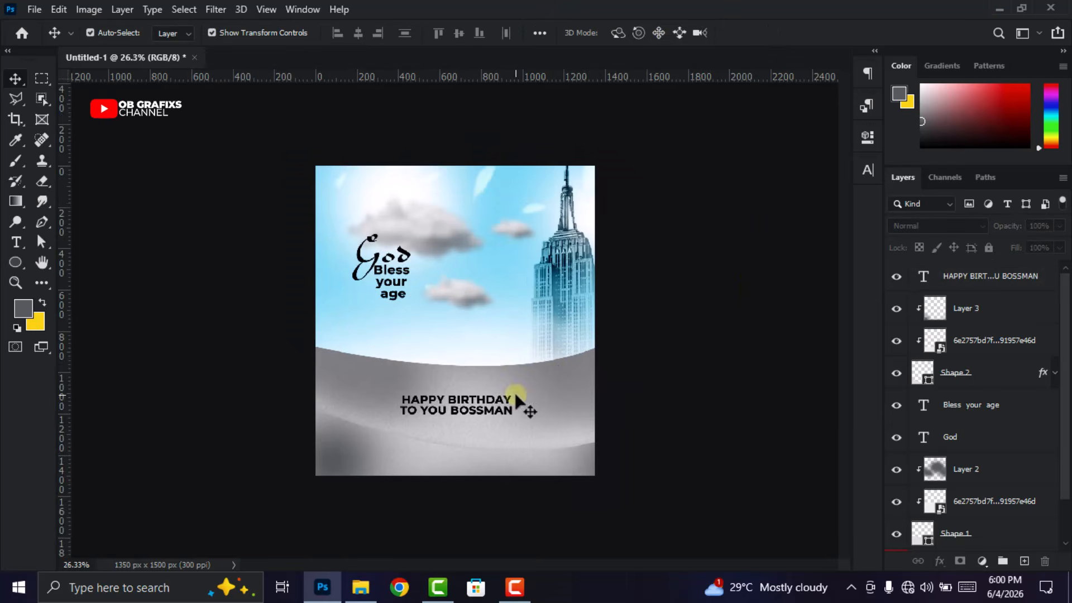
Place the ChatGPT Image cutout of the seated man from the file folder onto the poster.
click(361, 587)
drag(483, 115, 431, 480)
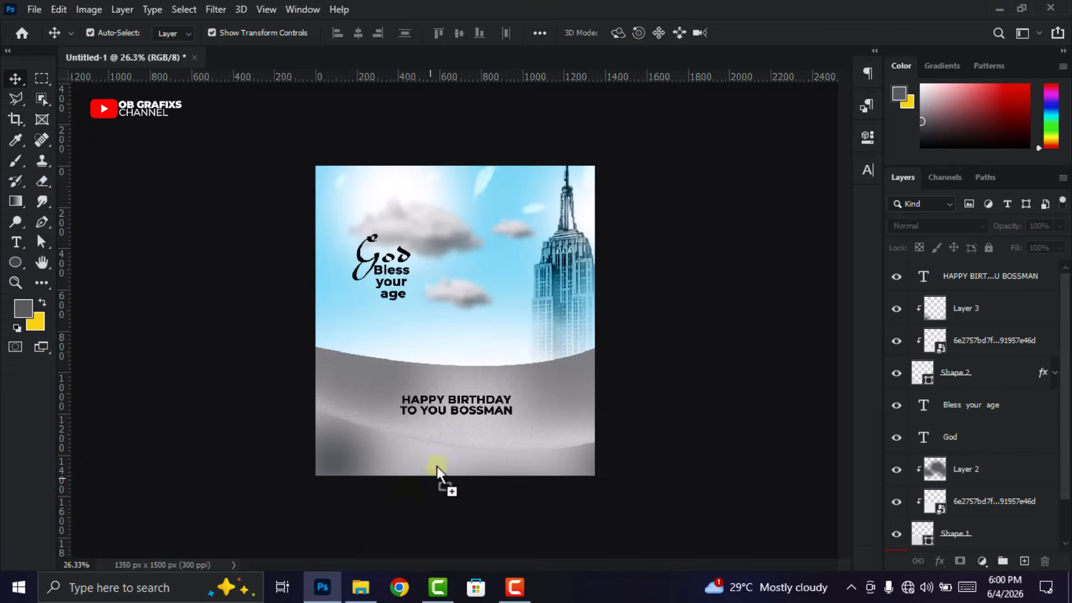
click(752, 33)
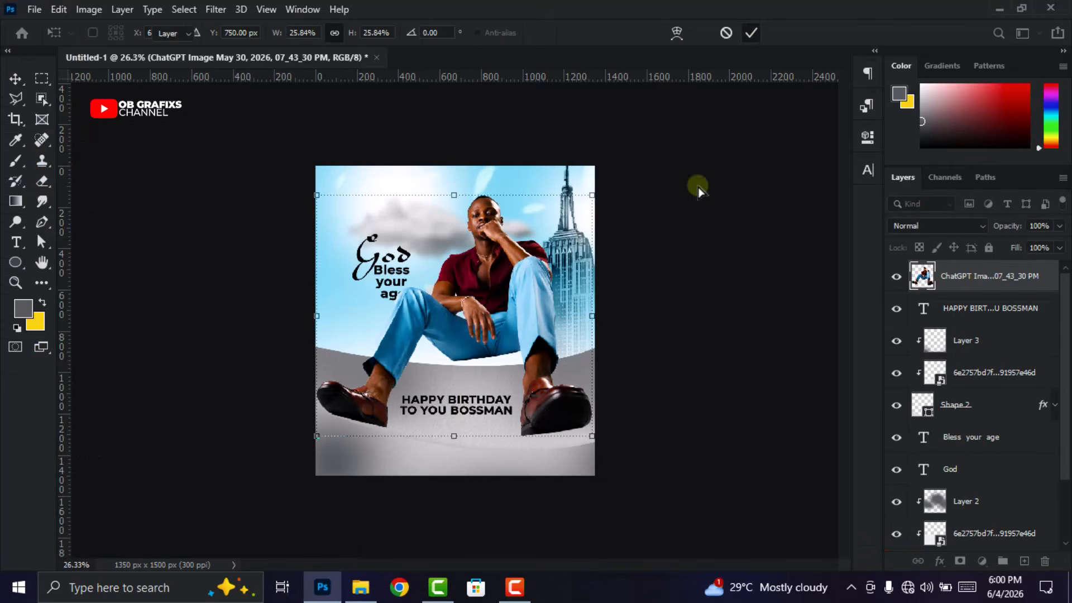
Scale the seated man down to 24.46% and position him with his shoes on either side of the birthday text.
scroll(585, 391, up, 2)
mouse_move(559, 313)
mouse_down()
mouse_move(540, 334)
mouse_move(561, 329)
mouse_up()
drag(621, 476, 606, 495)
mouse_move(539, 351)
mouse_down()
mouse_move(552, 332)
mouse_move(542, 353)
mouse_up()
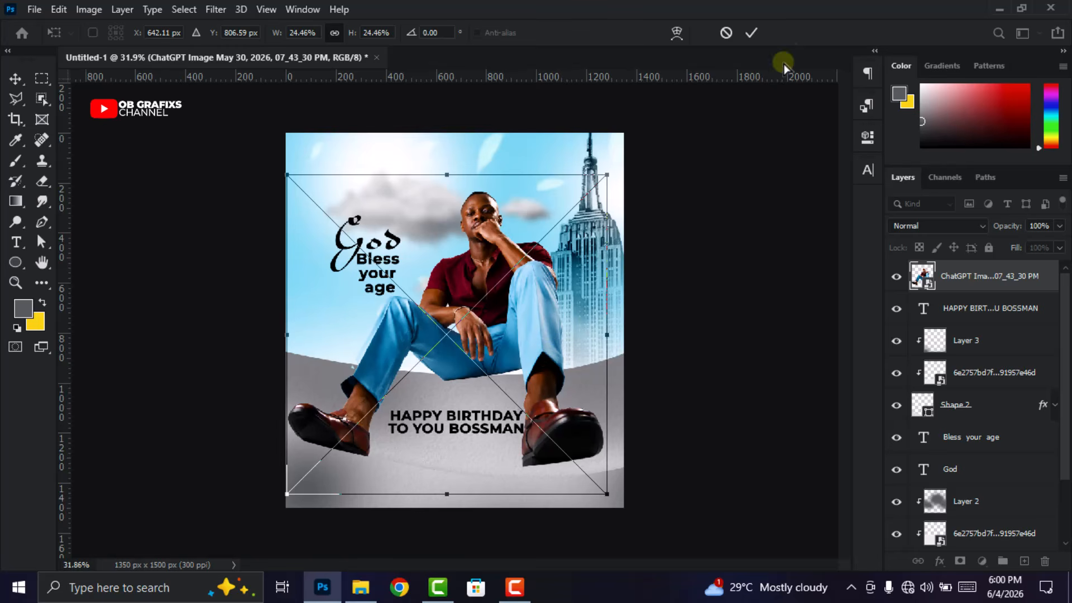
click(752, 33)
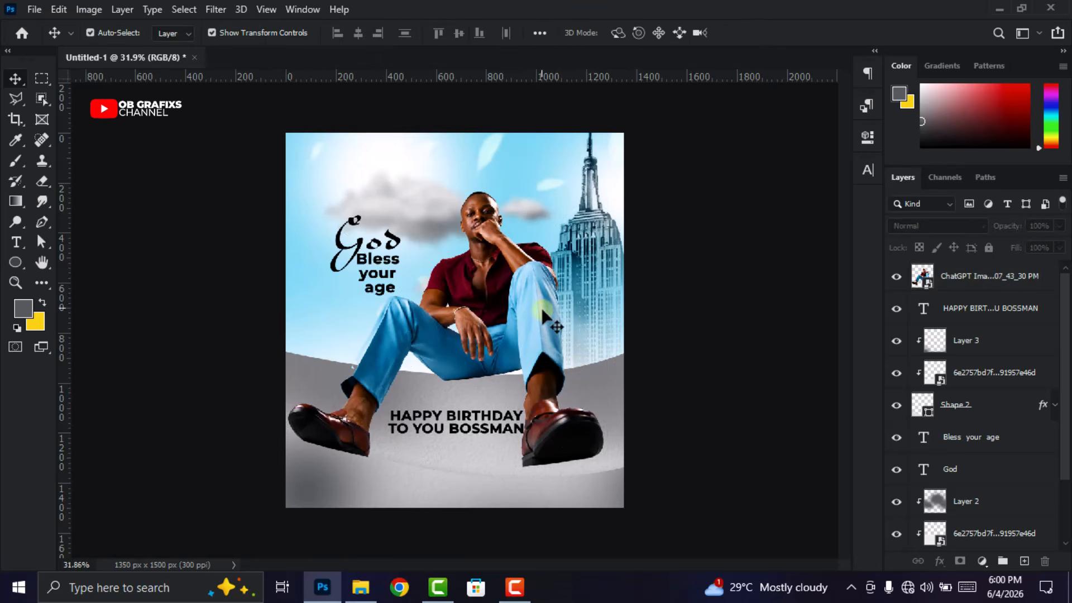
Shift the seated man slightly to the right on the poster and deselect the layer.
drag(539, 297, 539, 300)
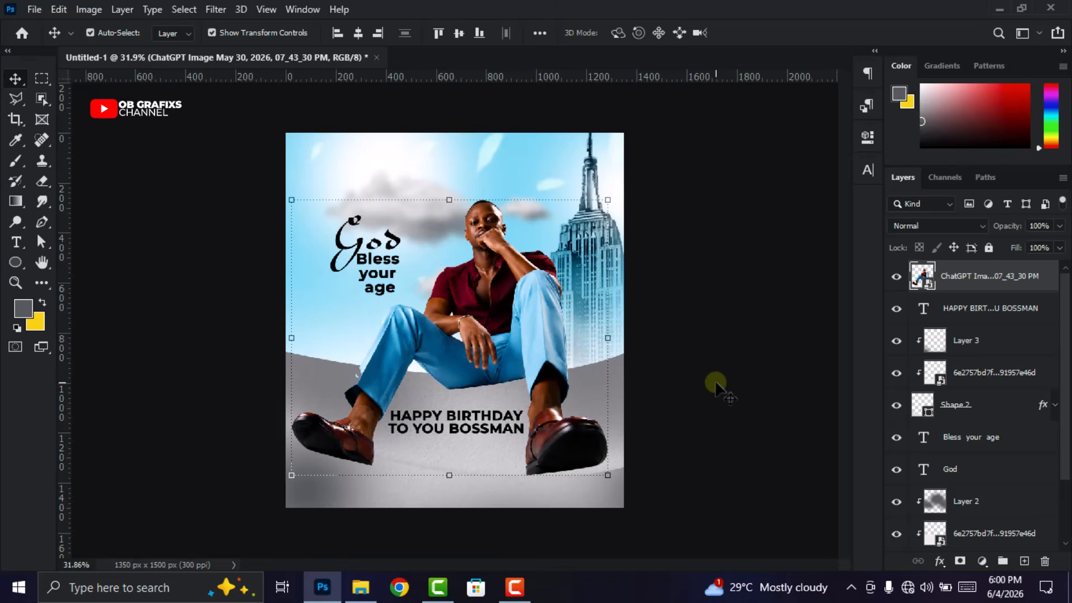
scroll(662, 364, down, 1)
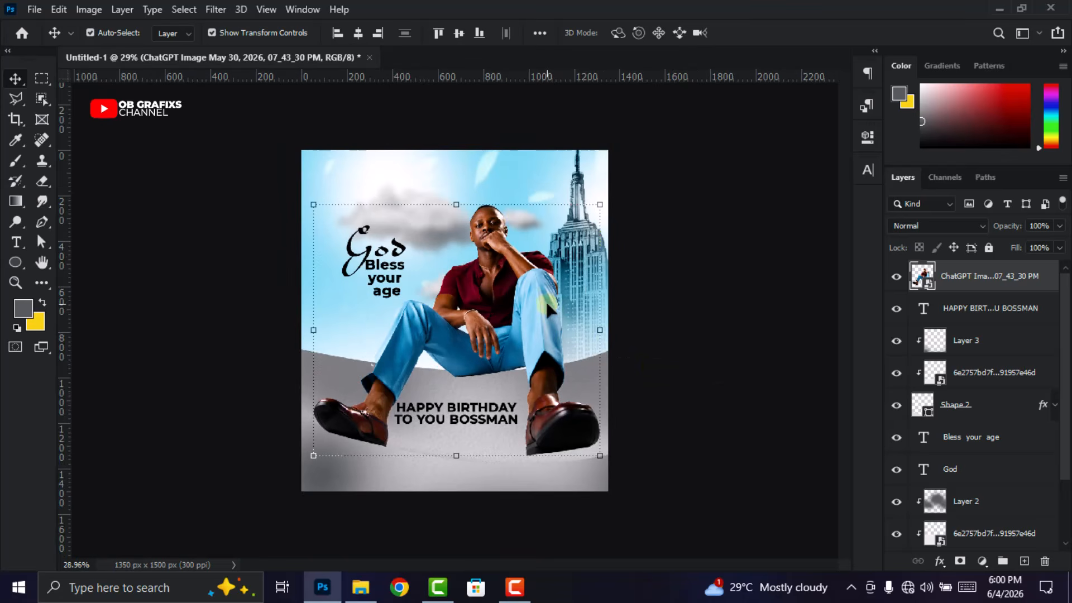
click(648, 381)
scroll(682, 372, up, 1)
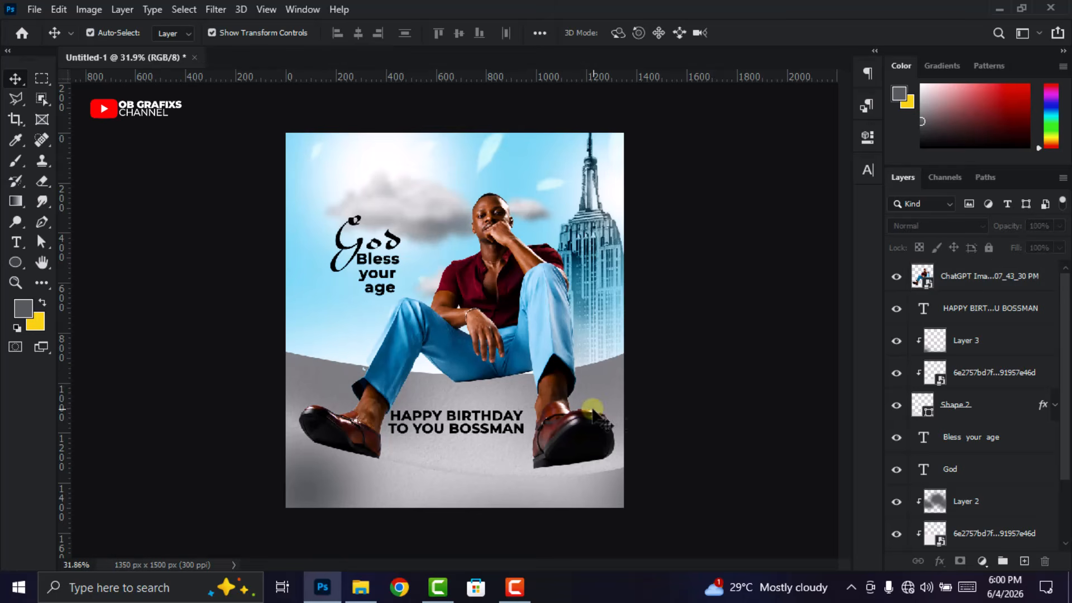
Select Shape 1 with its clipped texture and Layer 2 shading, and nudge them up about 23 px behind the man.
click(963, 404)
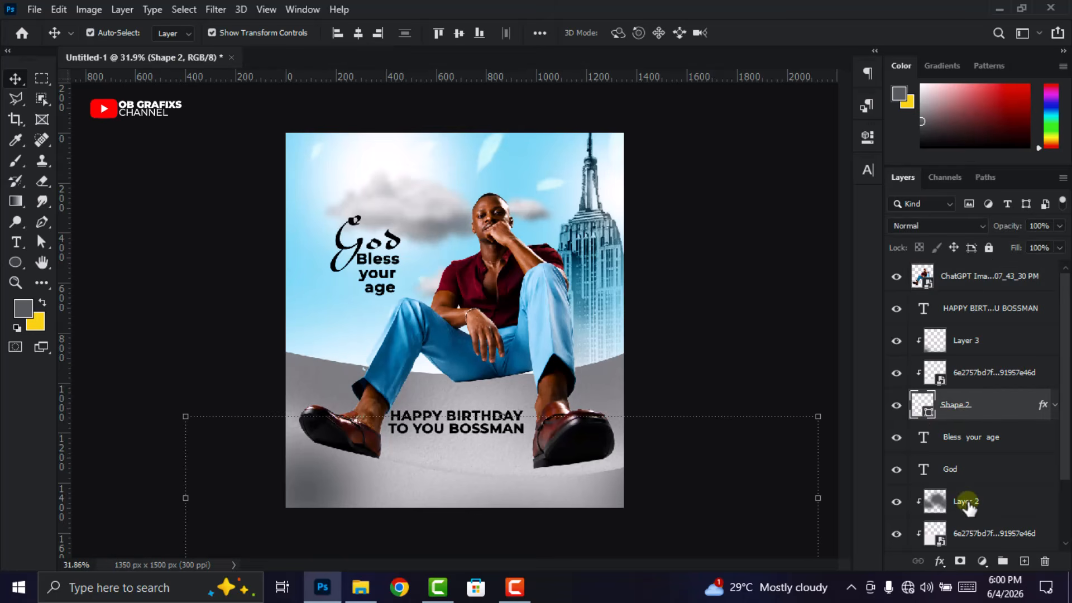
scroll(969, 503, down, 1)
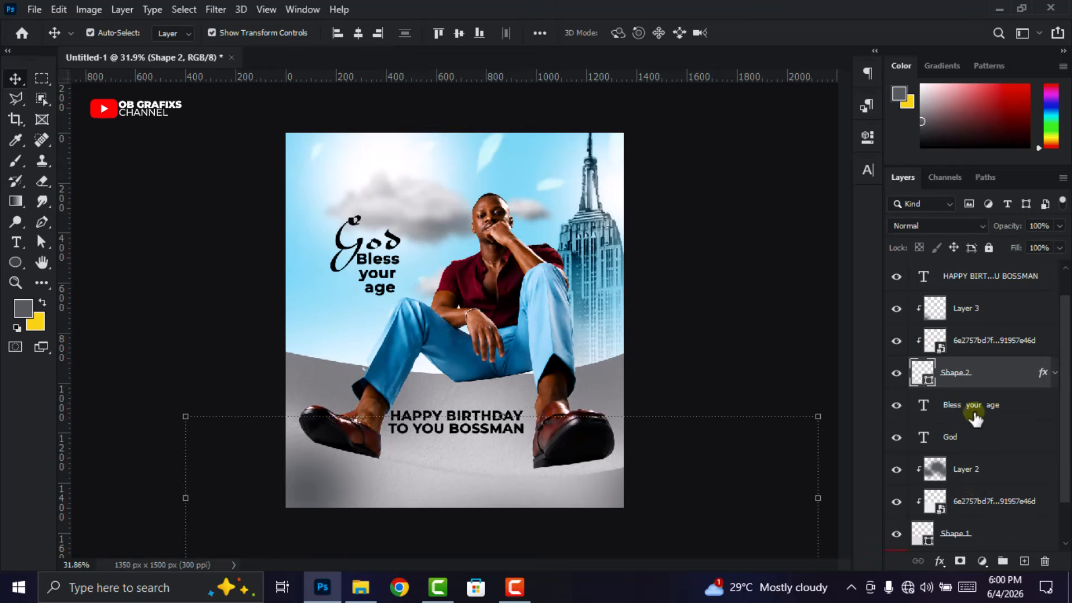
scroll(981, 502, down, 1)
click(983, 489)
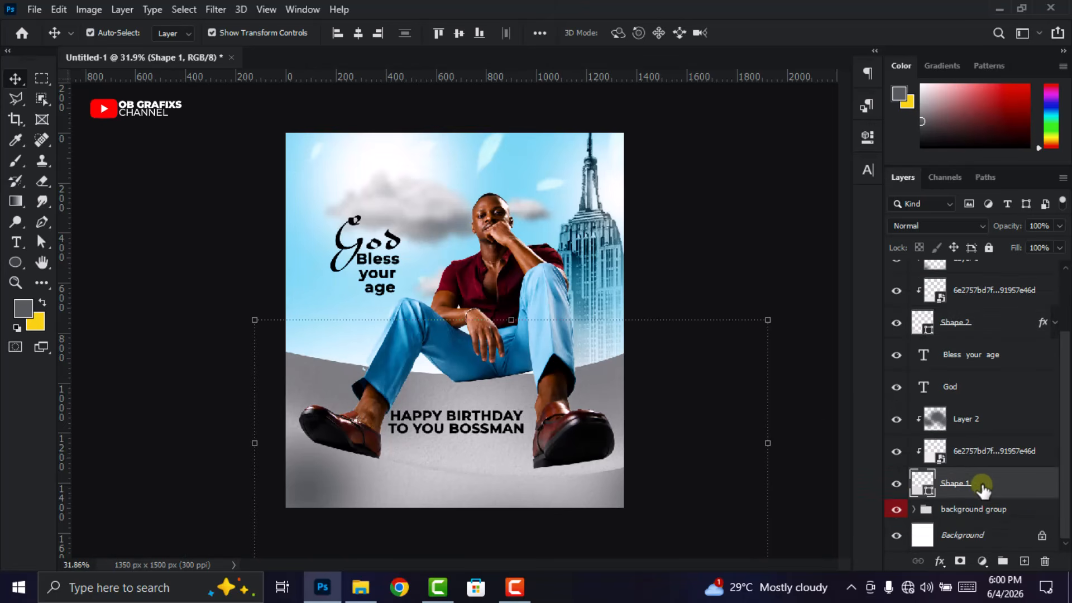
click(897, 485)
click(896, 485)
shift+click(983, 456)
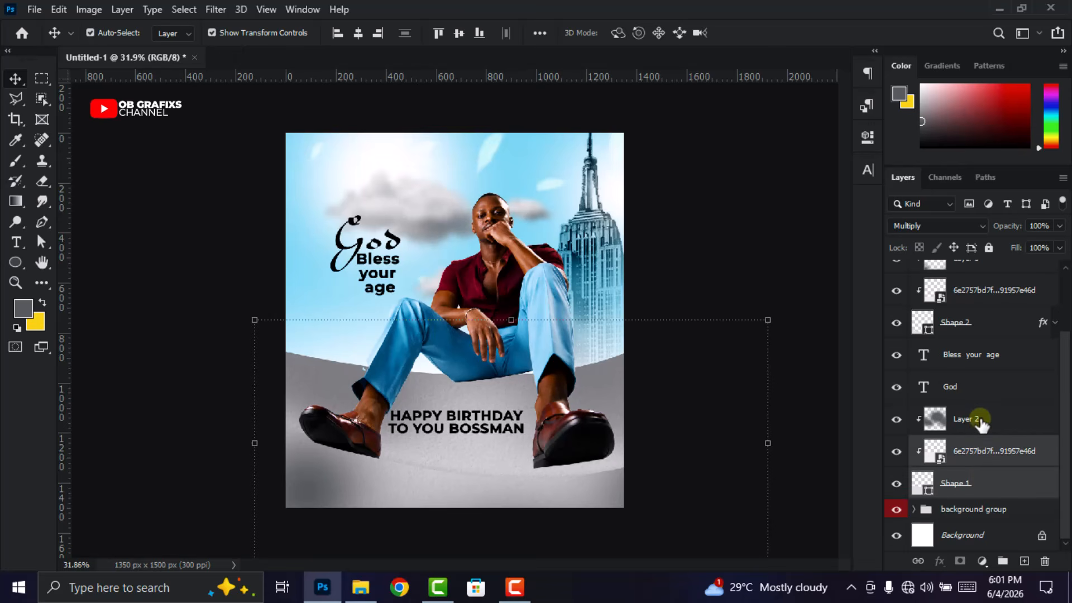
shift+click(981, 422)
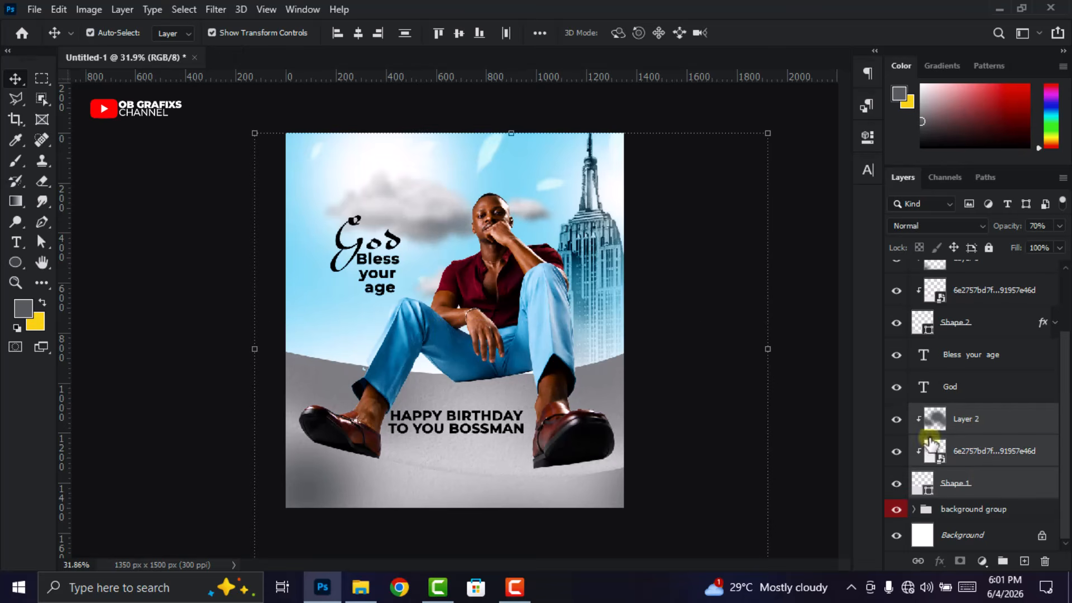
key(shift+Up)
key(shift+Up)
key(Up)
key(Up)
key(Up)
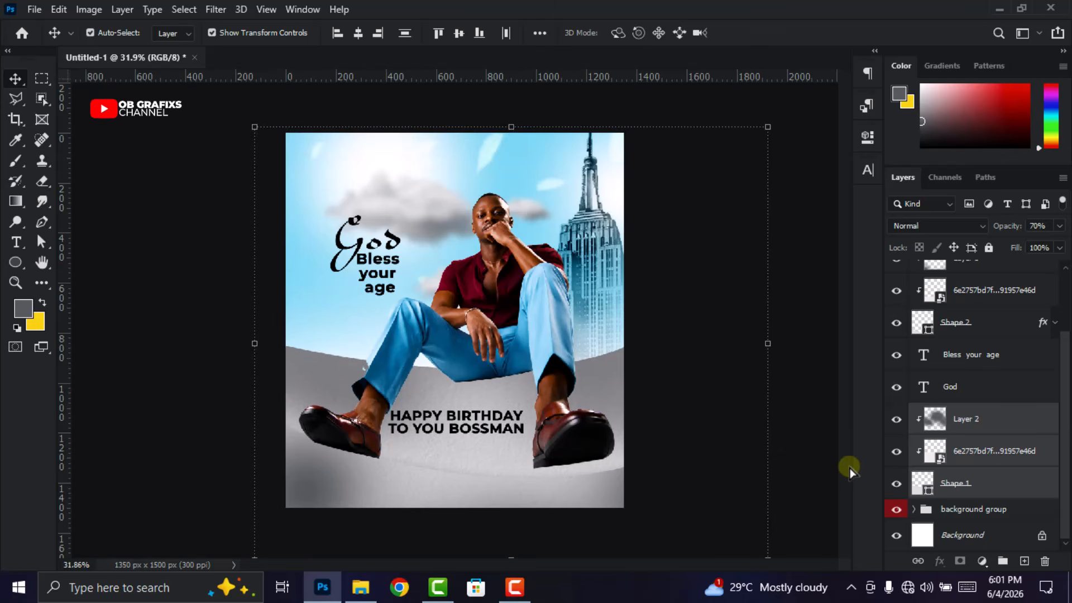
Select Shape 2 with its clipped texture and Layer 3 shading, and nudge them up slightly toward the man's shoes.
click(985, 326)
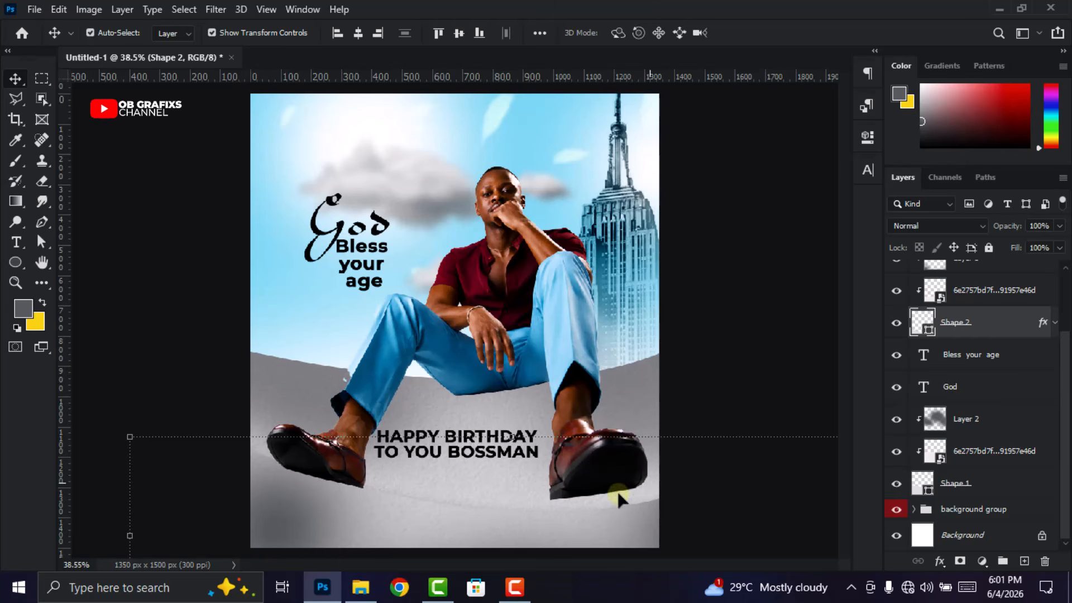
scroll(977, 329, up, 2)
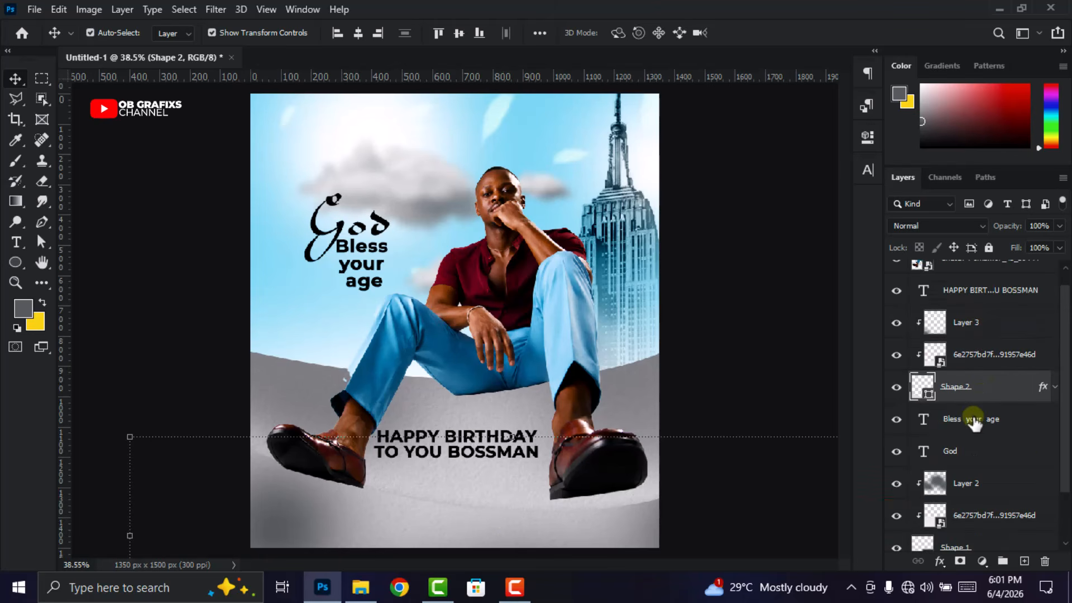
click(972, 358)
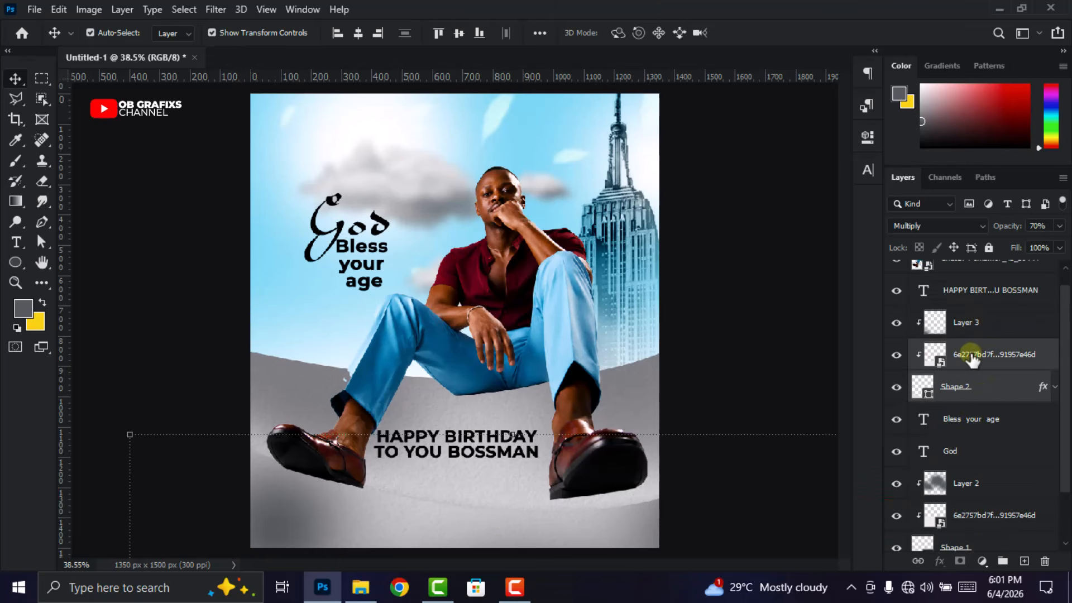
click(972, 323)
scroll(497, 446, down, 2)
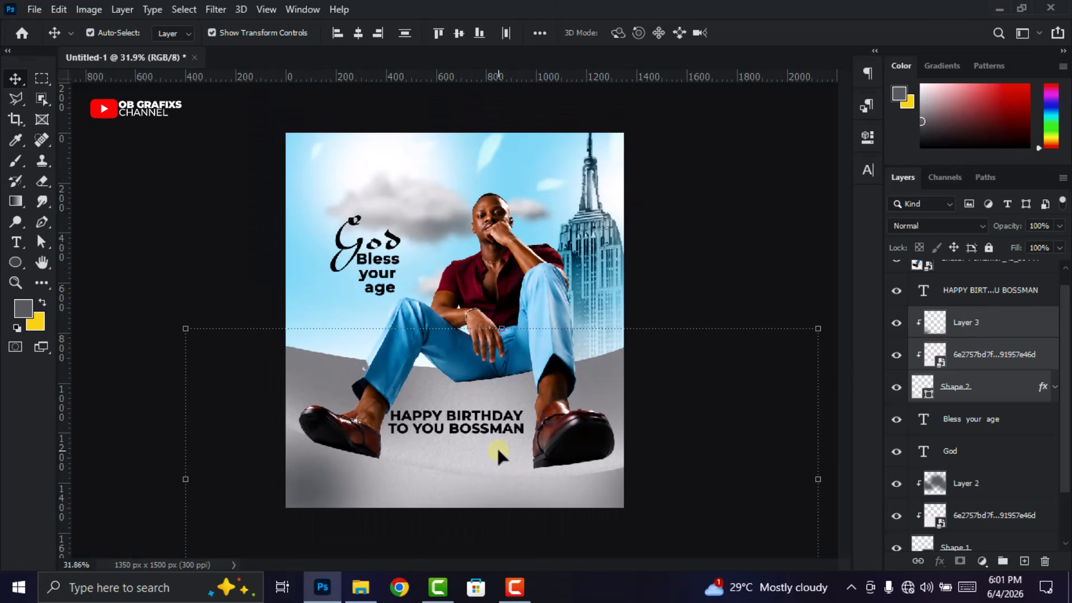
key(Up)
key(Up)
key(Up)
key(Up)
key(Up)
key(Up)
key(Up)
key(Up)
key(Up)
key(Up)
key(Up)
key(Up)
key(Up)
key(Up)
key(Up)
key(Up)
key(Up)
key(Up)
key(Up)
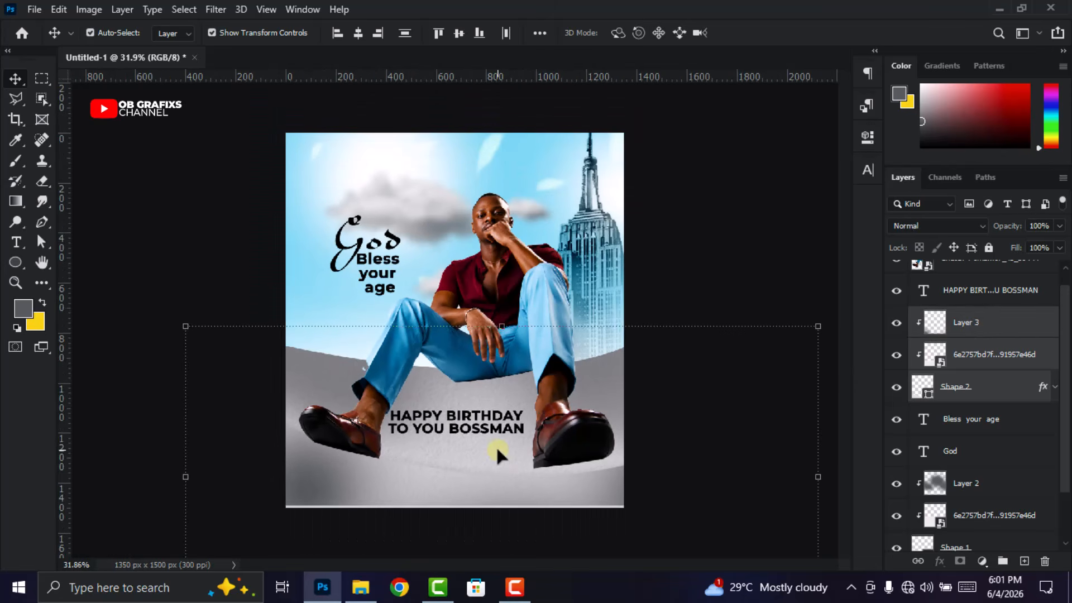
key(Up)
Scale the selected lower ground layers to 104.96% and rotate them -3.21°.
scroll(495, 451, down, 2)
drag(484, 514, 489, 523)
scroll(747, 463, up, 2)
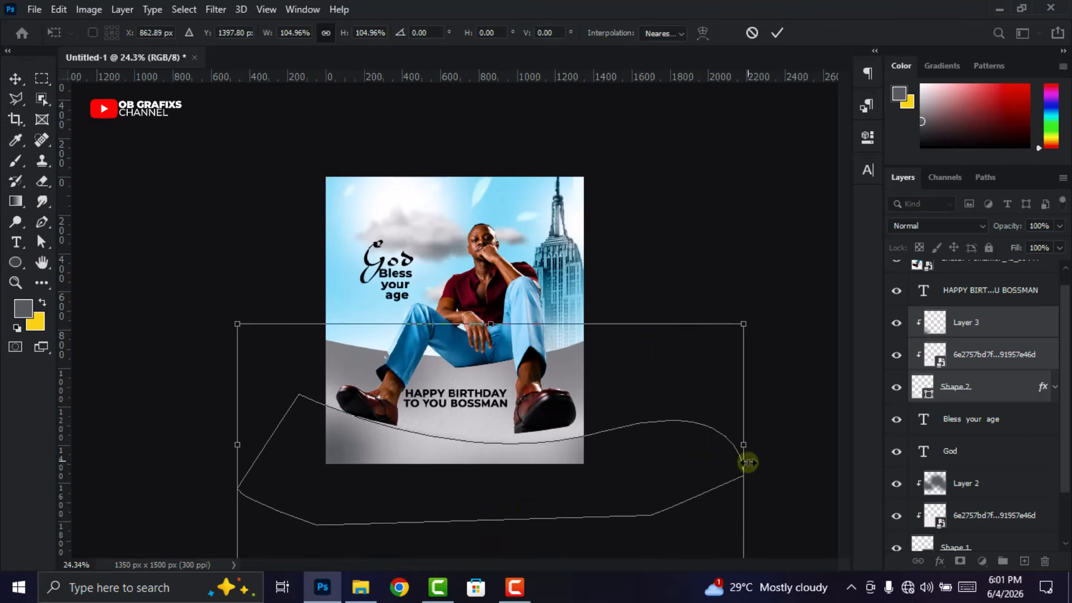
drag(757, 451, 755, 435)
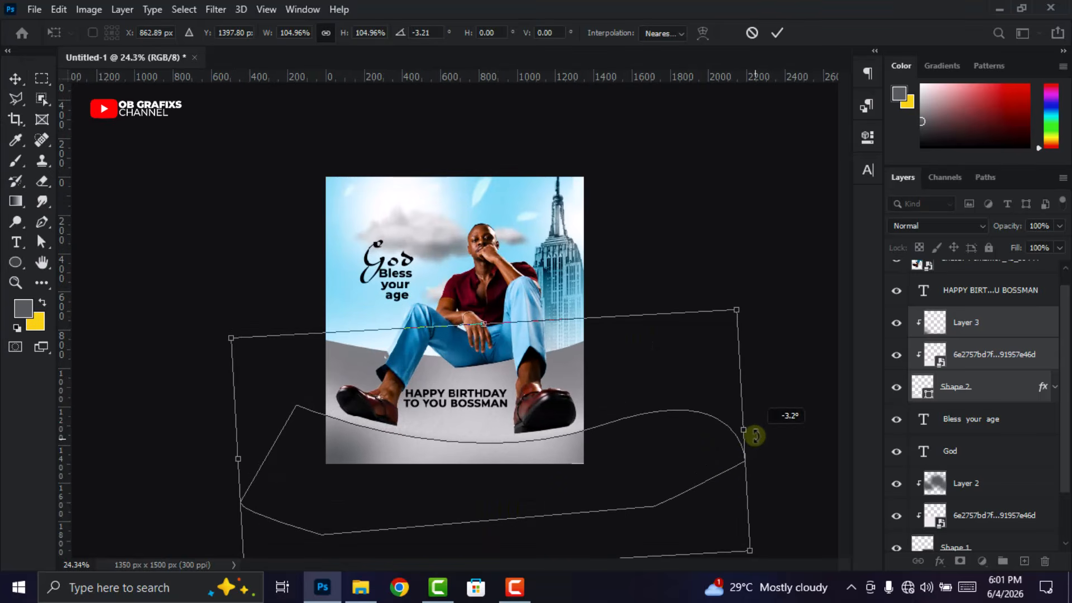
Move the lower ground layers up to Y 1344.38 px so their curved edge meets the man's shoes.
key(Up)
key(Up)
key(Up)
key(Up)
key(Up)
key(Up)
key(Up)
key(Up)
key(Up)
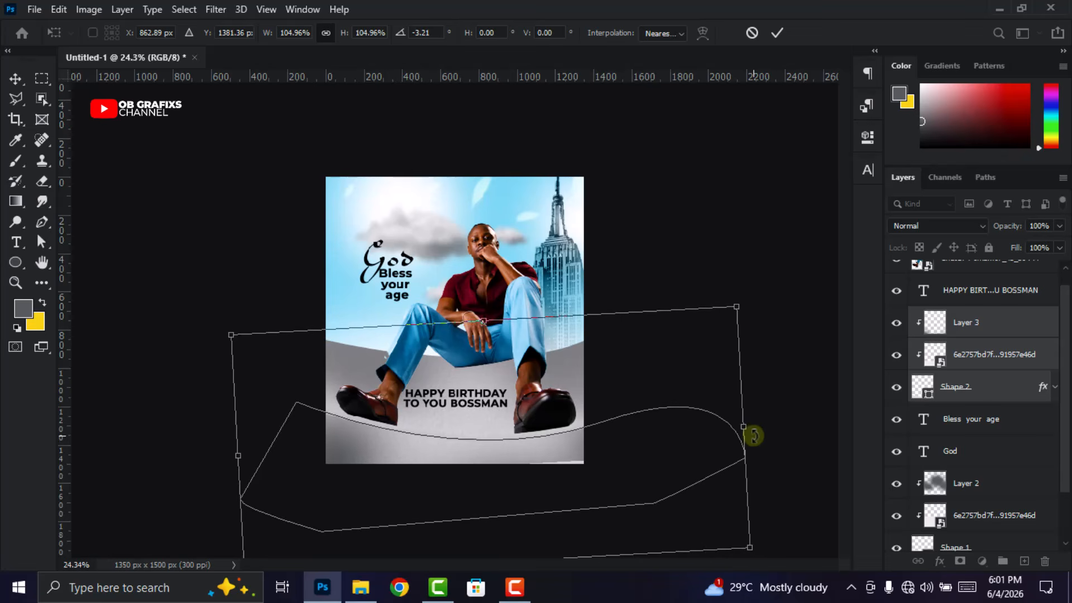
key(Up)
key(Up)
key(Up)
key(Up)
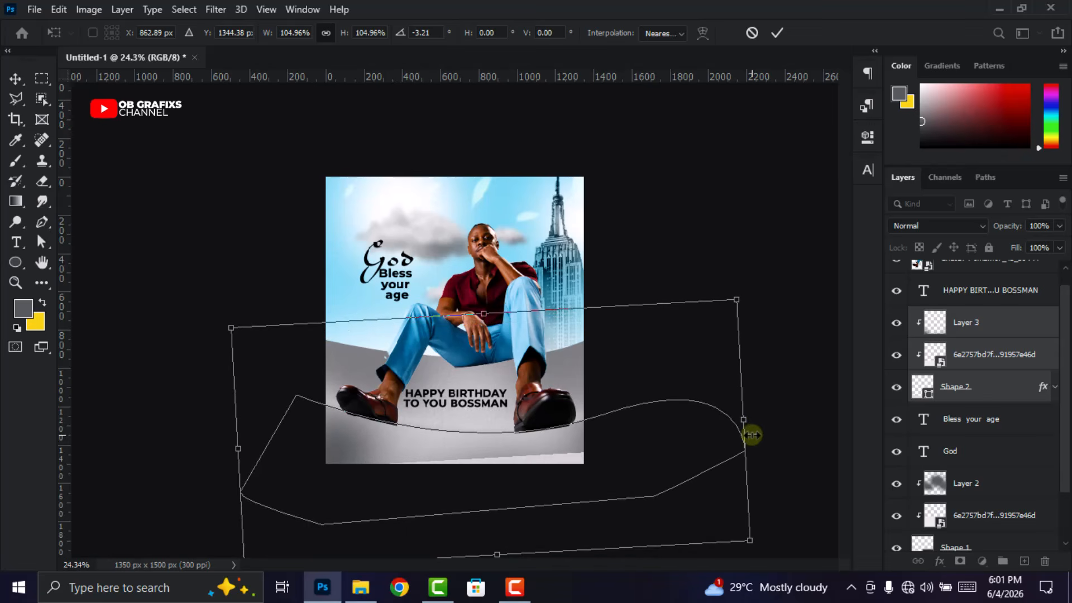
Stretch the lower ground layers to 119.05% width and 136.55% height at -0.61° rotation, and raise them to Y 1357.85 px.
scroll(520, 490, up, 1)
scroll(521, 491, down, 3)
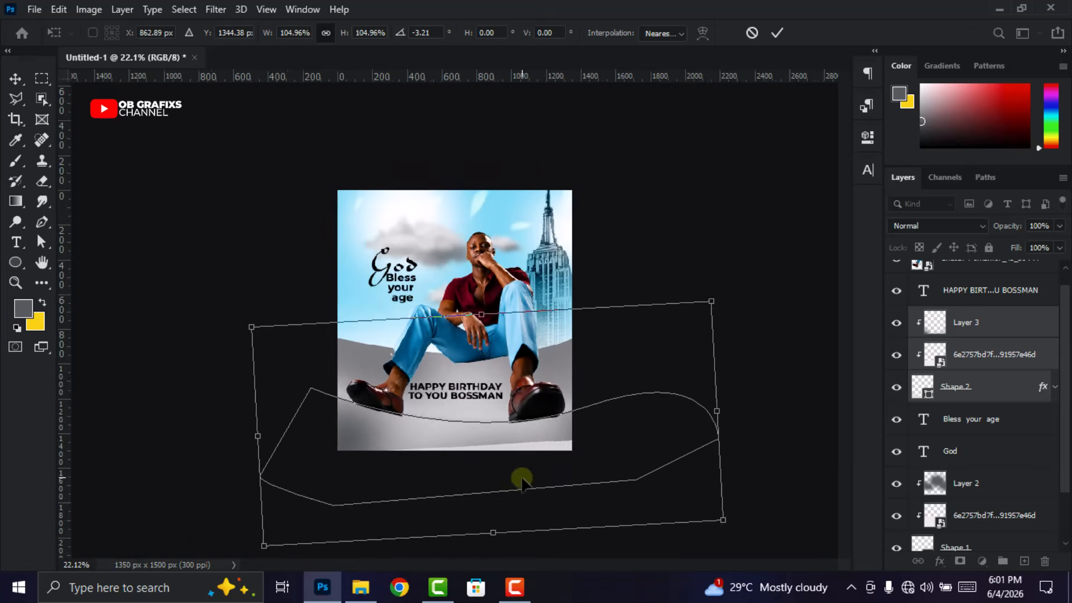
drag(492, 514, 491, 535)
key(Up)
key(Up)
key(Up)
key(Up)
key(Up)
key(Up)
key(Up)
key(Up)
key(Up)
key(Up)
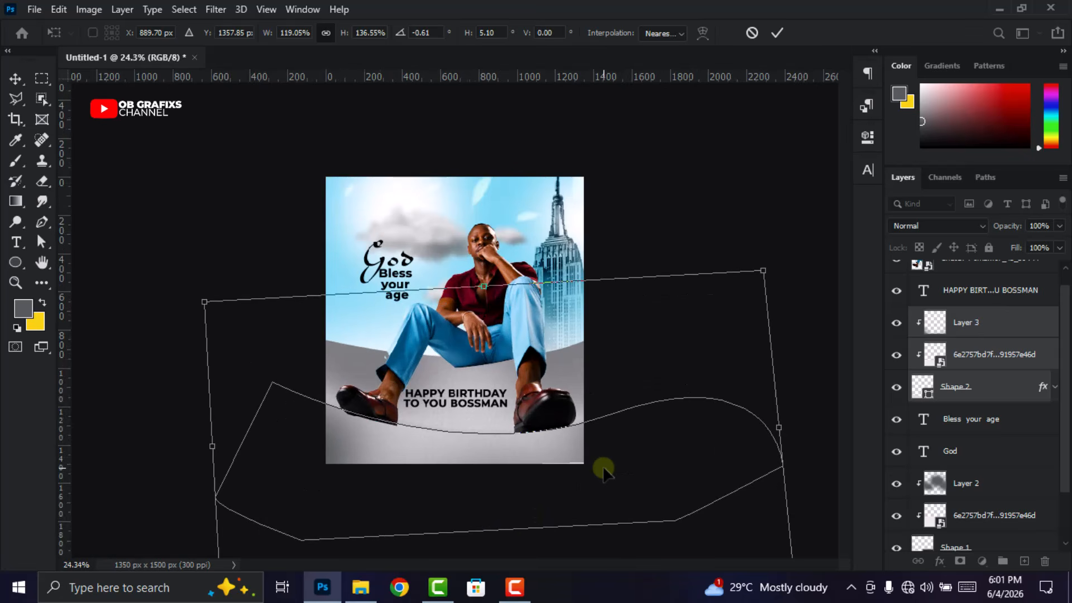
Scale the lower ground layers to 126.41% width and 145.14% height at -0.45° rotation, and raise them to Y 1351.86 px.
scroll(538, 484, down, 5)
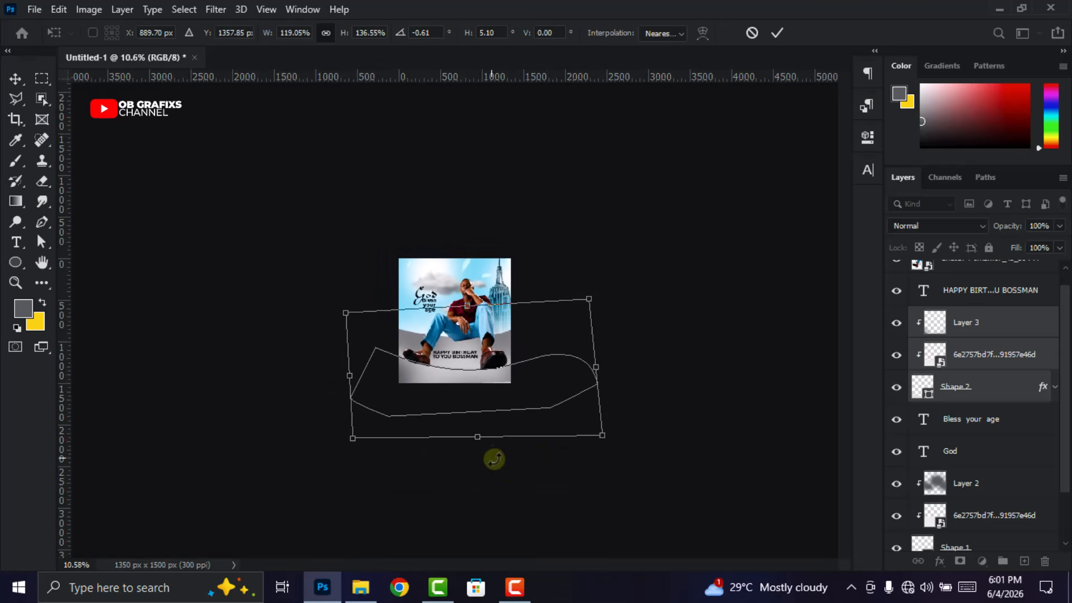
drag(476, 442, 476, 448)
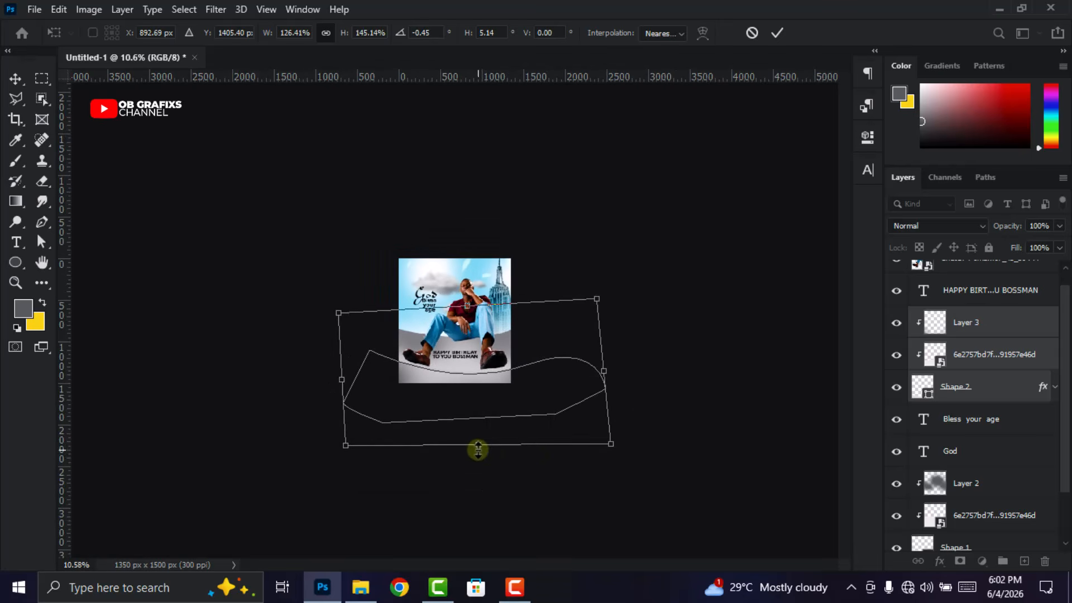
scroll(486, 433, up, 5)
key(shift+Up)
key(shift+Up)
key(shift+Up)
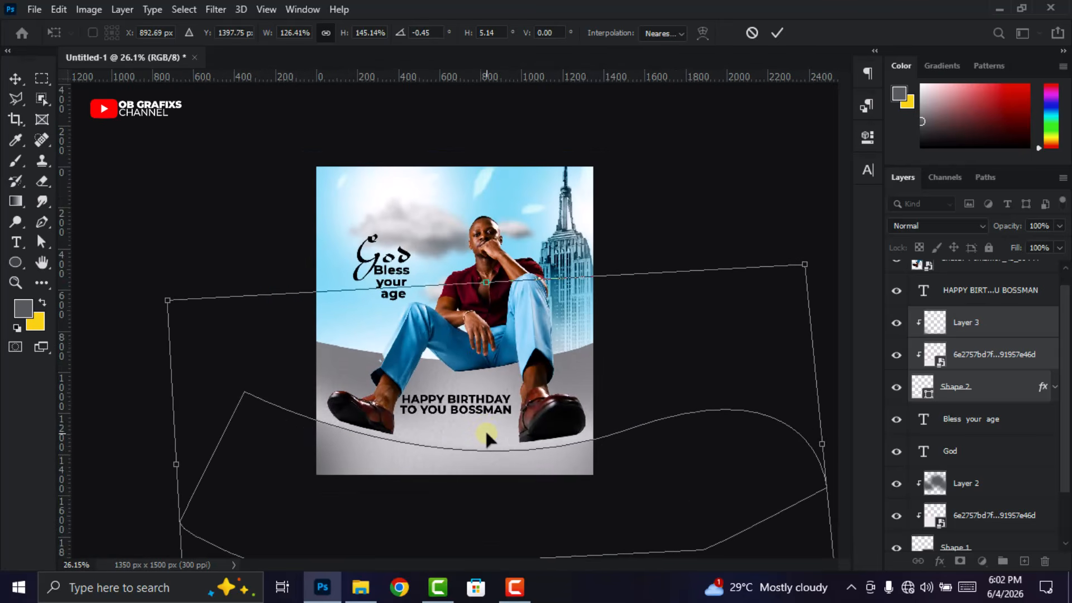
key(shift+Up)
key(shift+Up)
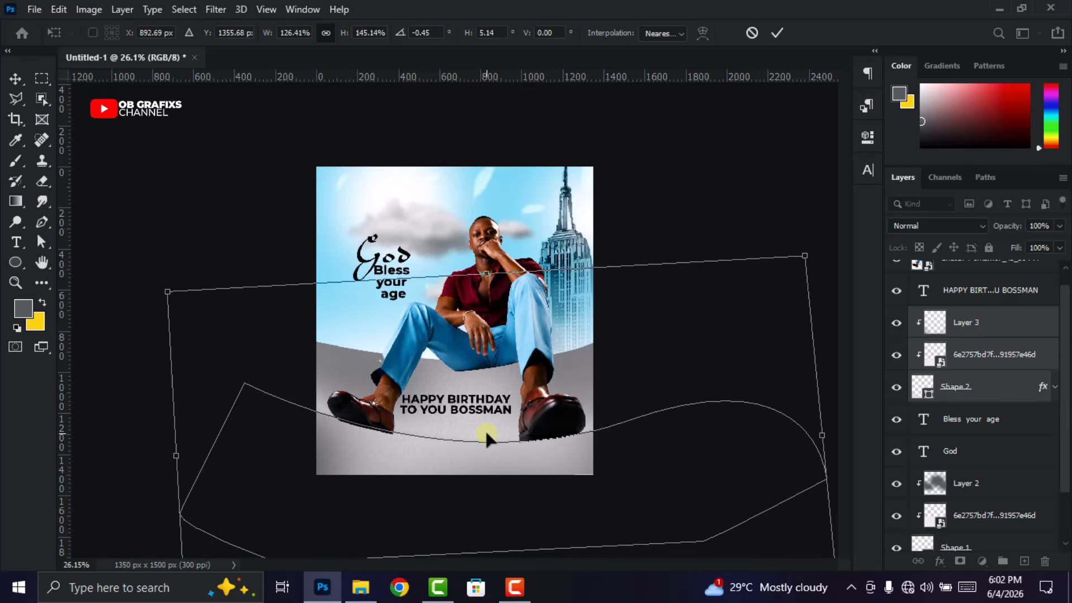
key(Up)
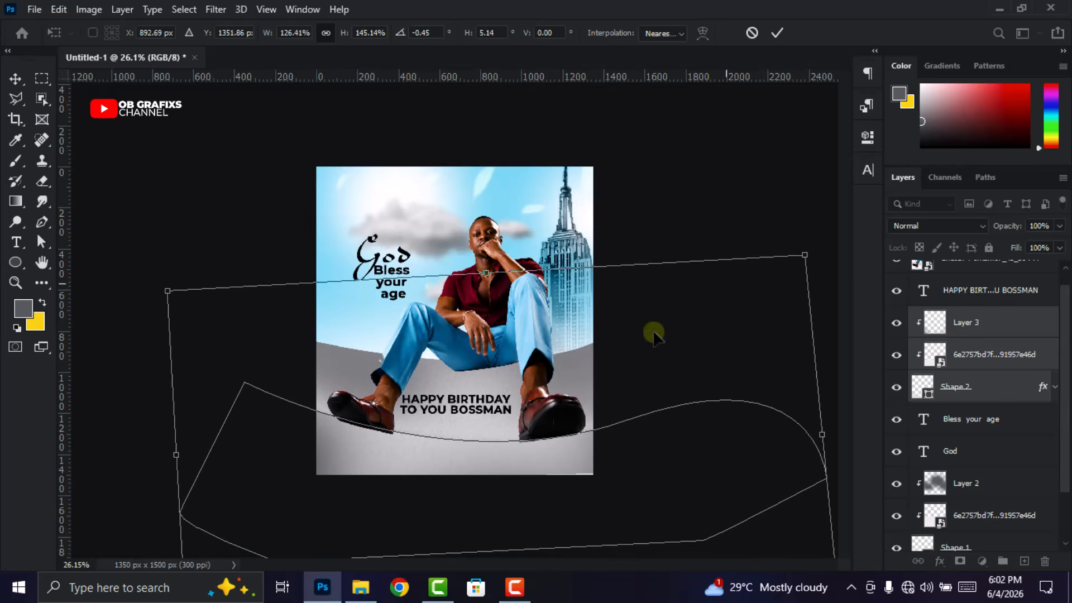
click(778, 34)
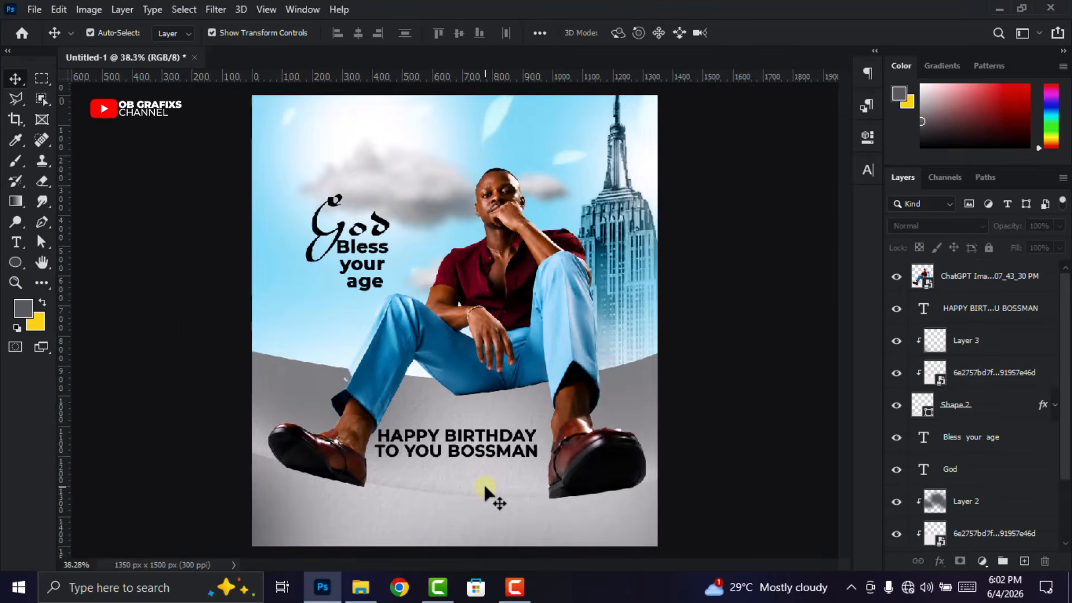
Rasterize the seated man's image layer and lower its opacity to 73%.
scroll(531, 323, up, 2)
click(537, 330)
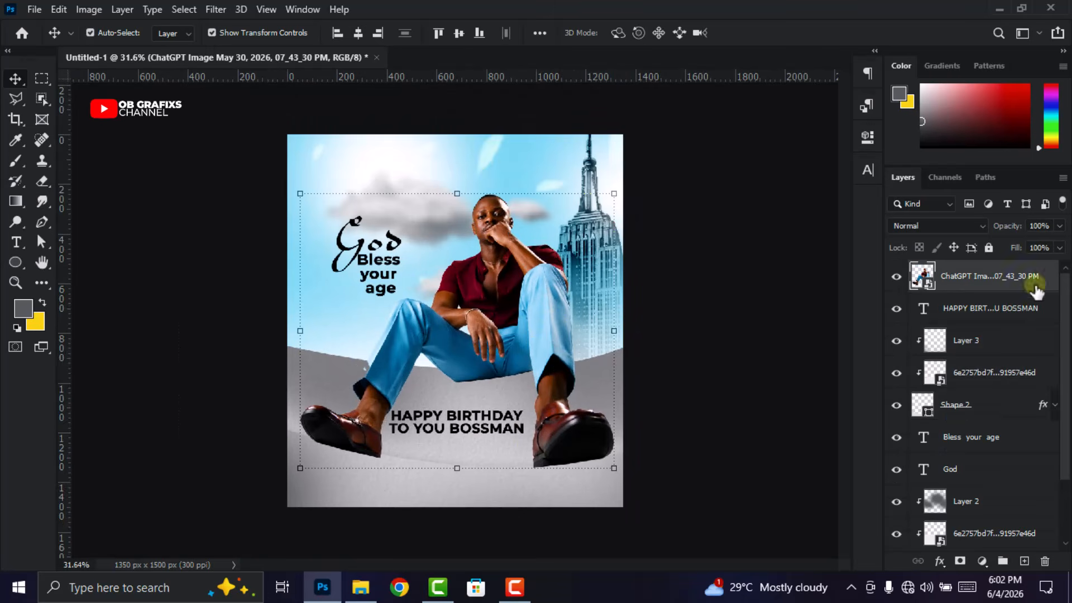
right_click(1021, 283)
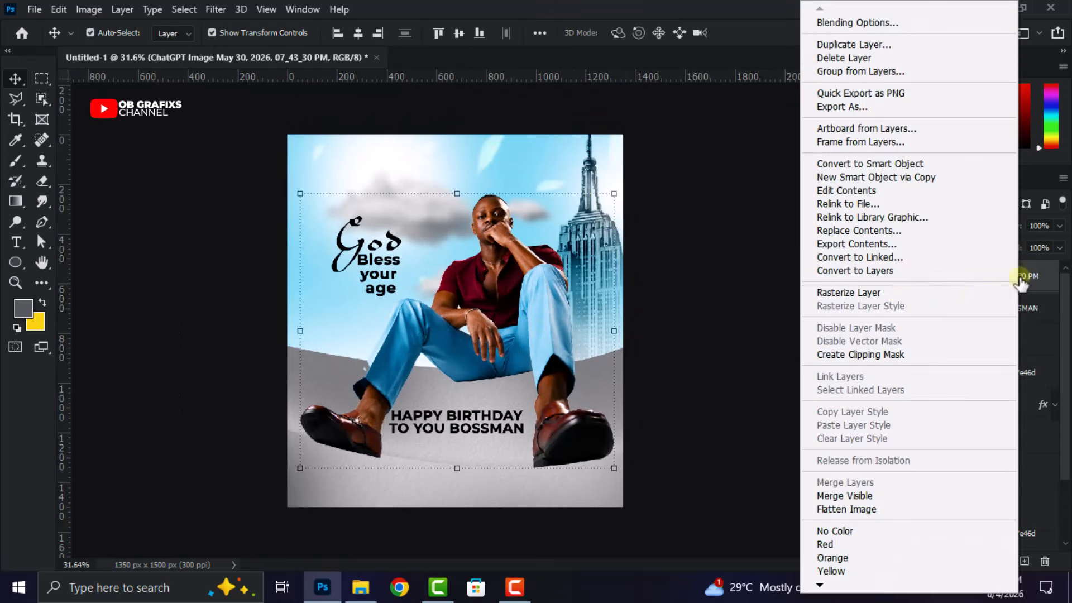
click(897, 292)
drag(1011, 231, 1009, 231)
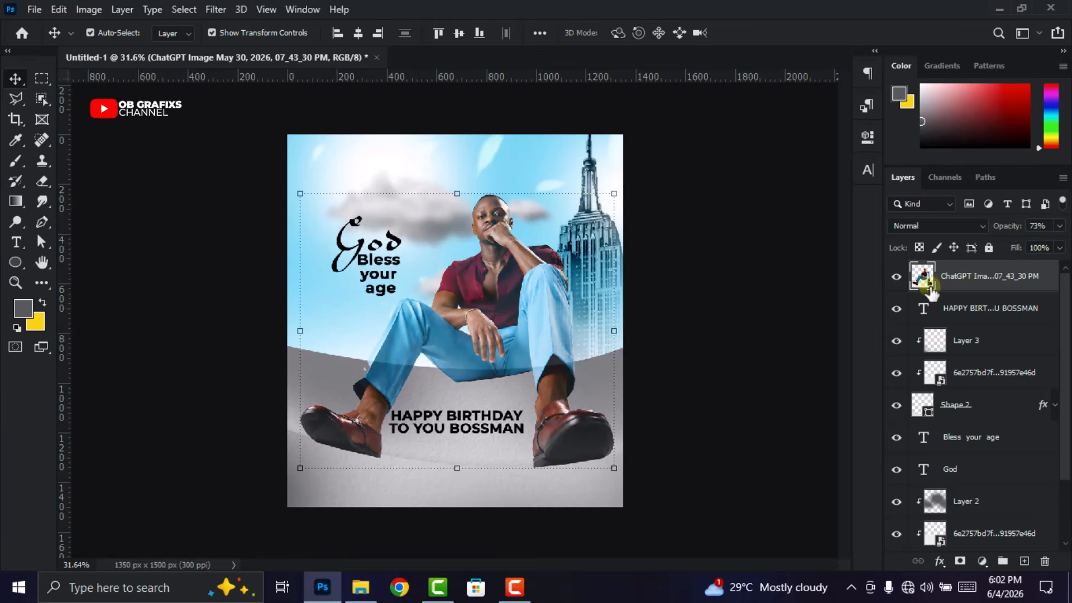
Reduce the man's layer opacity to 53% so the ground edges show through him.
click(741, 369)
scroll(409, 505, up, 4)
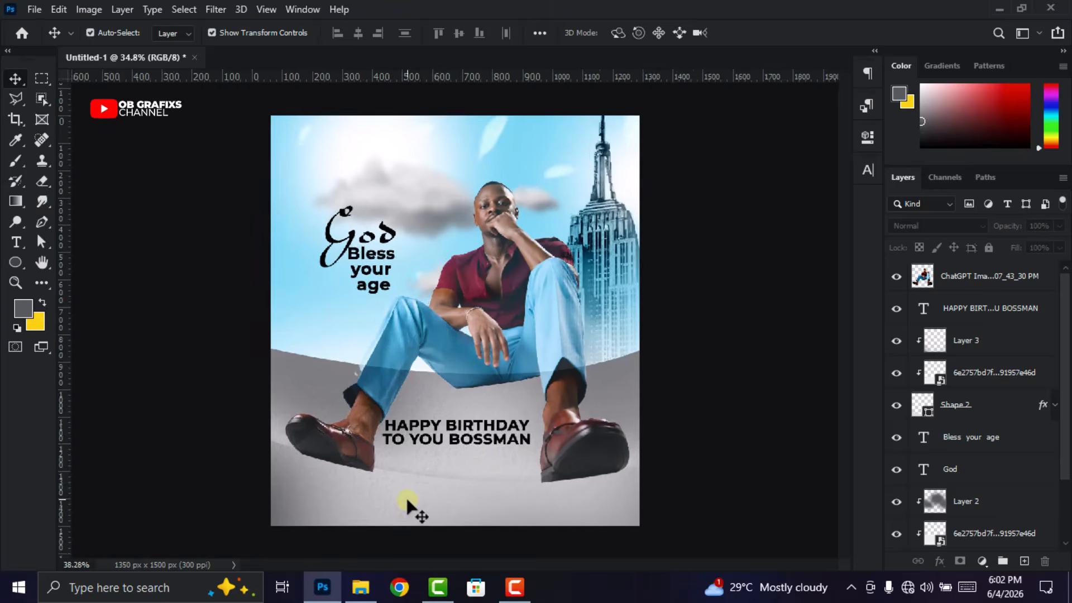
click(571, 301)
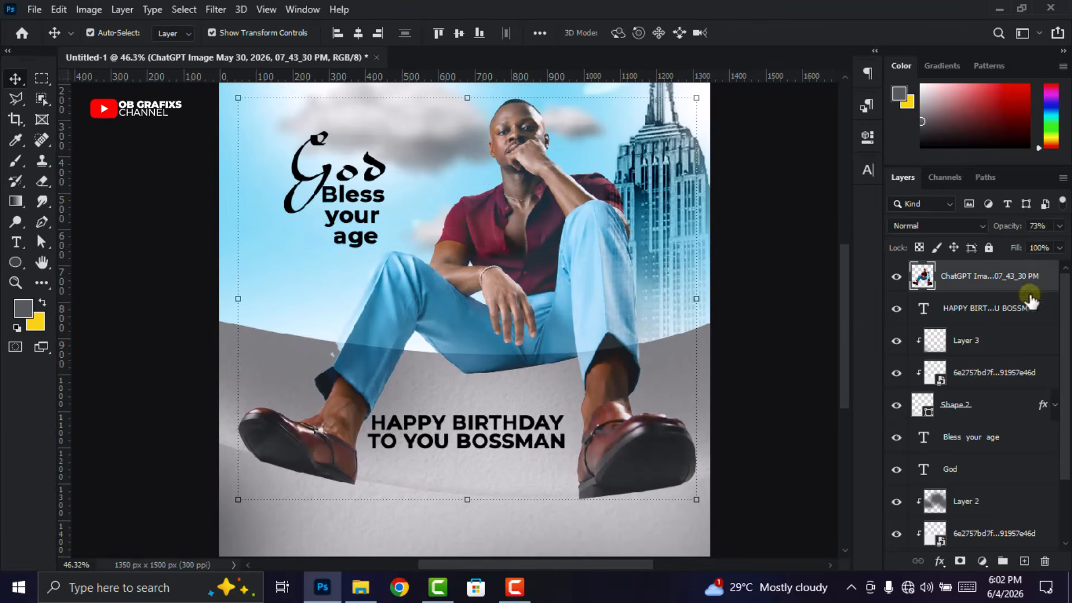
mouse_move(1018, 234)
mouse_down()
mouse_move(1007, 237)
mouse_move(1016, 237)
mouse_up()
click(757, 299)
scroll(760, 299, down, 3)
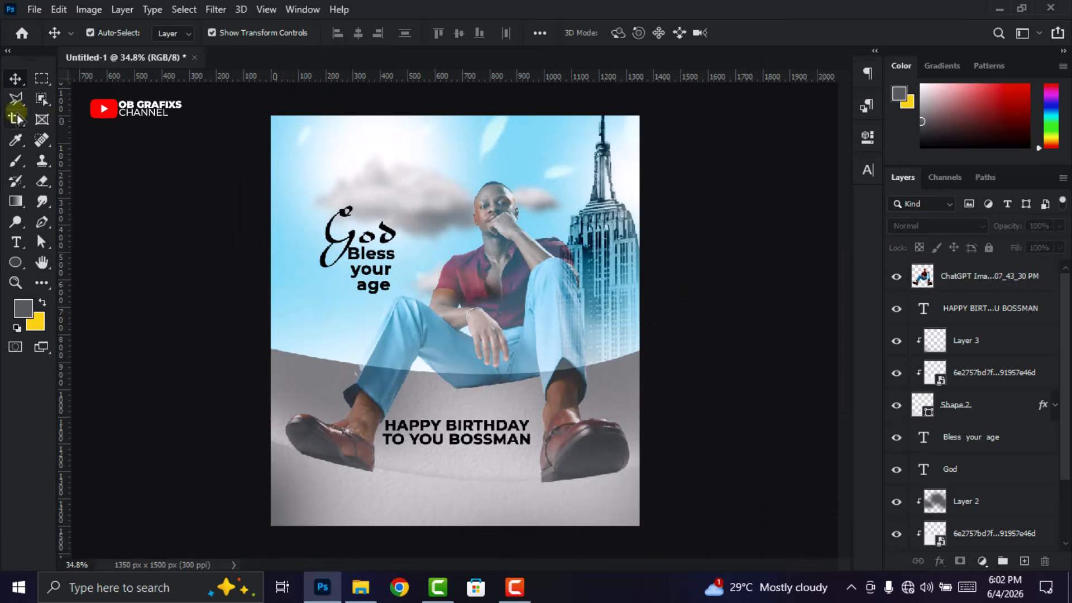
Cut away the man's trousers between his legs below the upper ground shape's curved edge, using a polygonal lasso selection on his layer.
click(16, 99)
scroll(544, 363, up, 4)
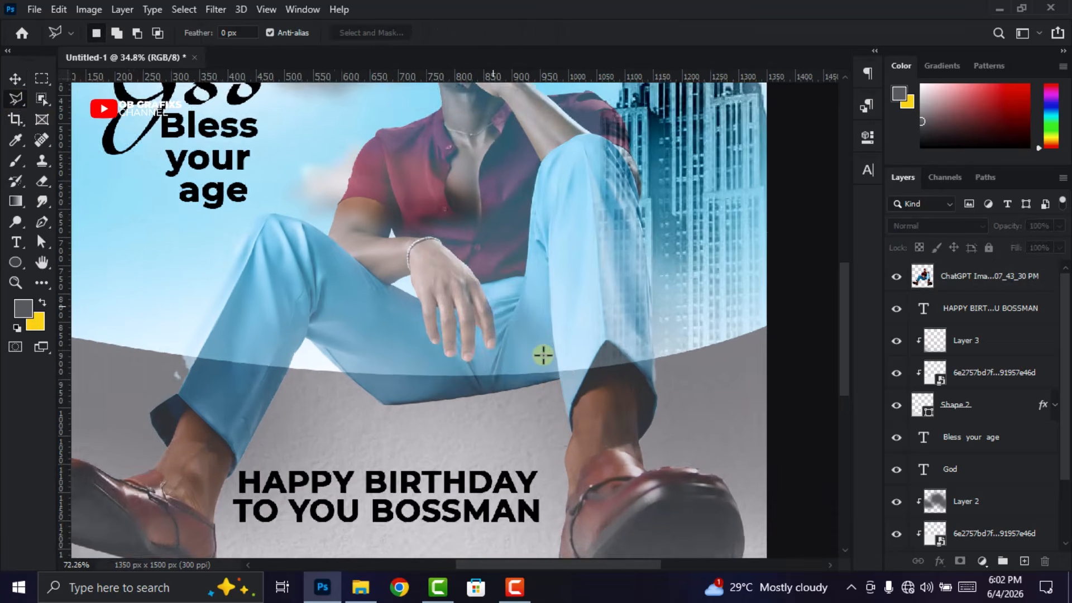
scroll(542, 355, up, 2)
click(983, 275)
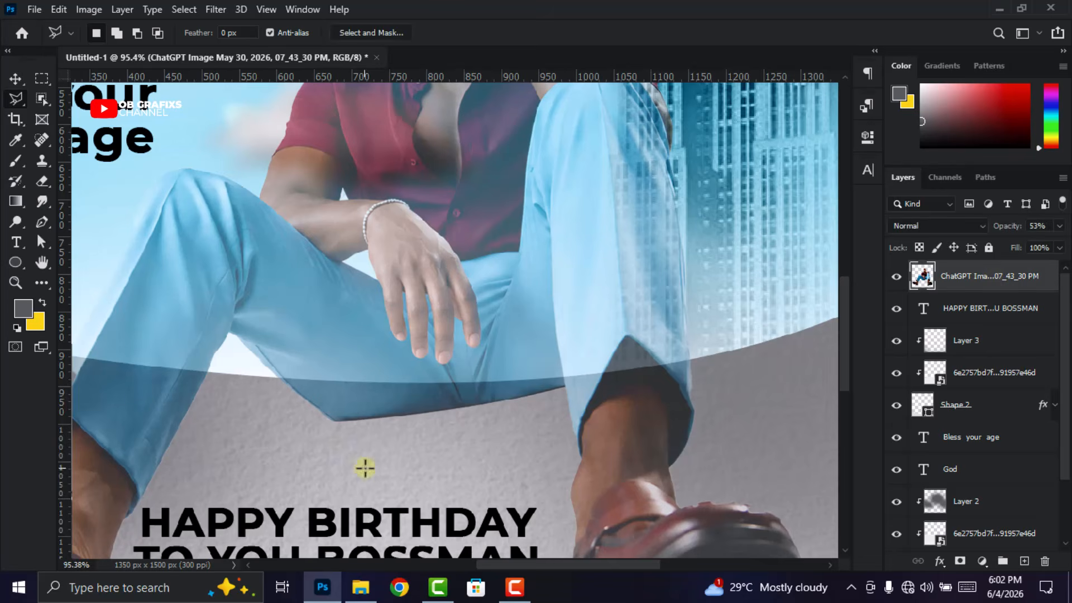
scroll(459, 367, up, 1)
scroll(459, 366, up, 1)
click(159, 356)
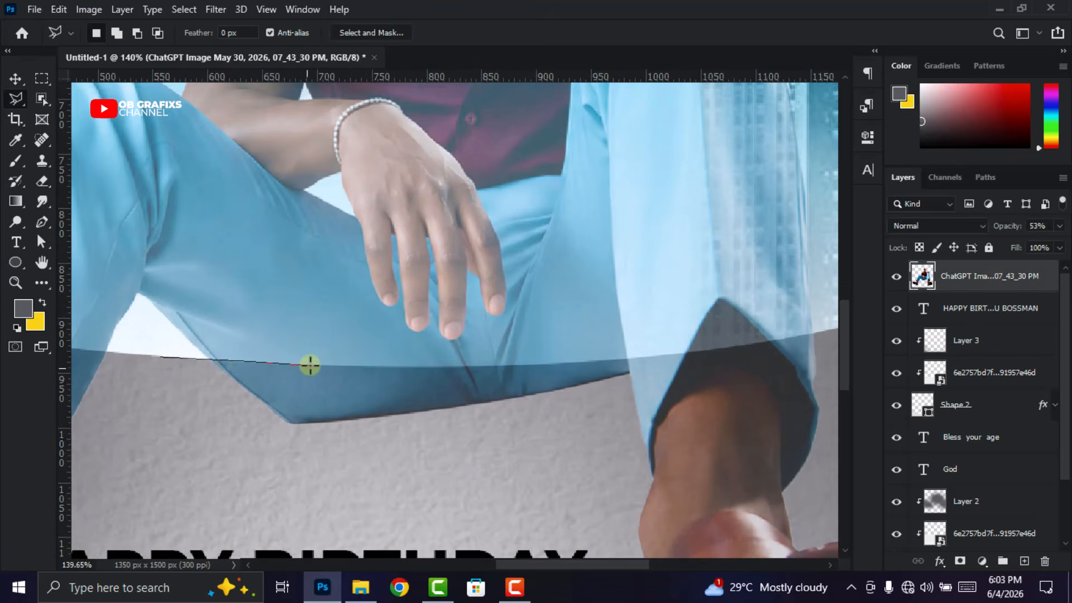
click(348, 367)
click(419, 367)
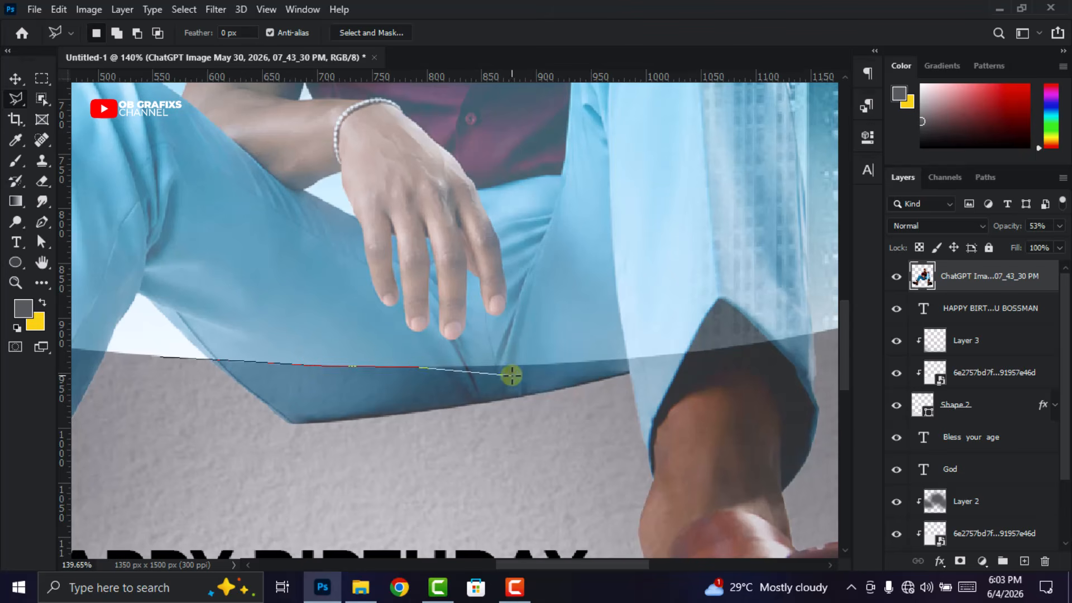
click(512, 366)
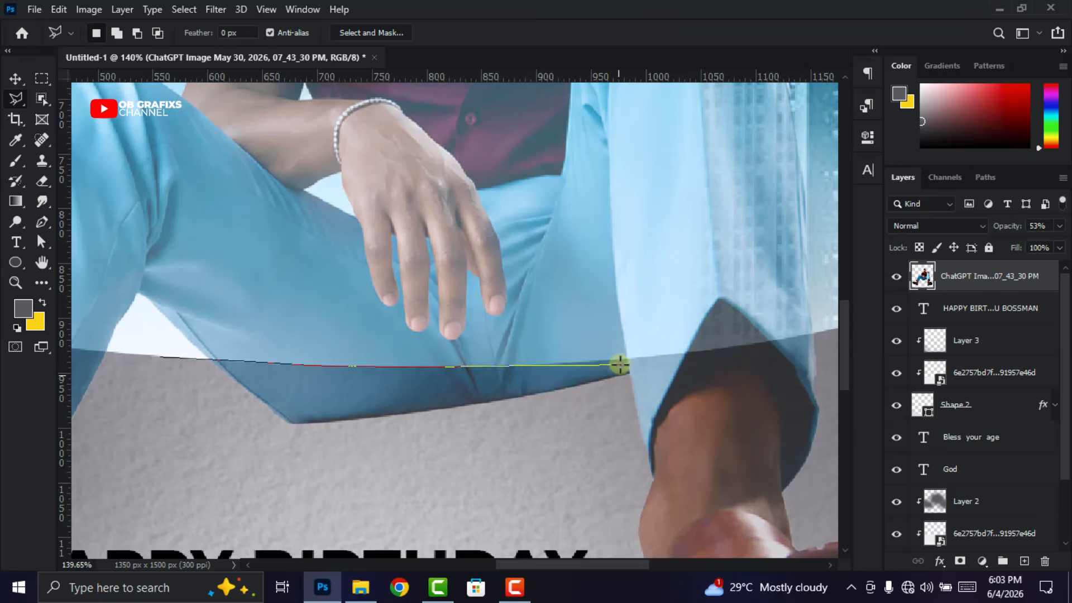
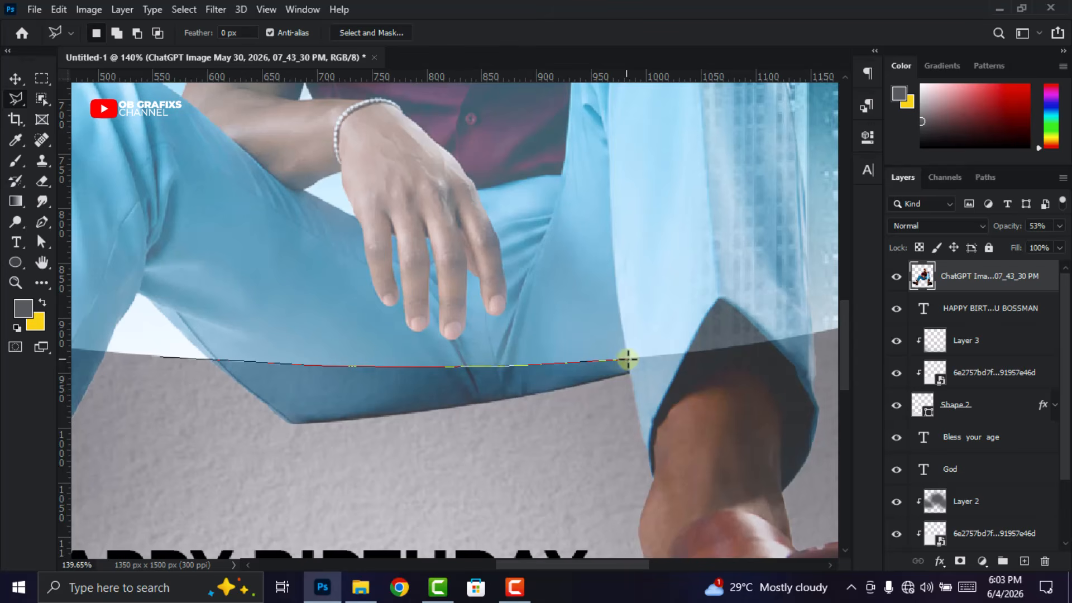
click(635, 417)
click(342, 466)
click(190, 461)
click(160, 360)
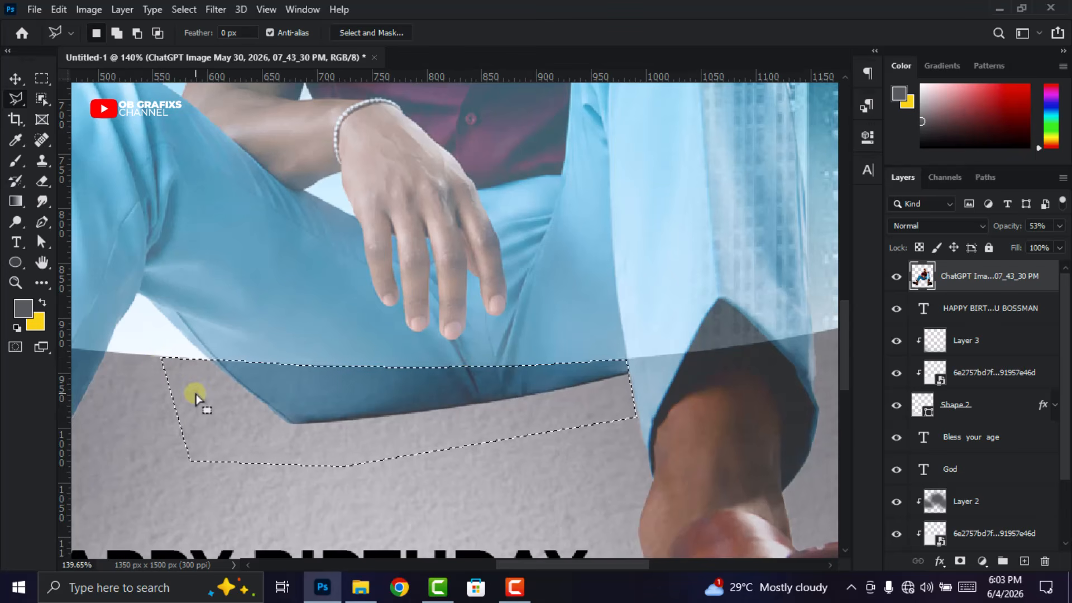
right_click(329, 398)
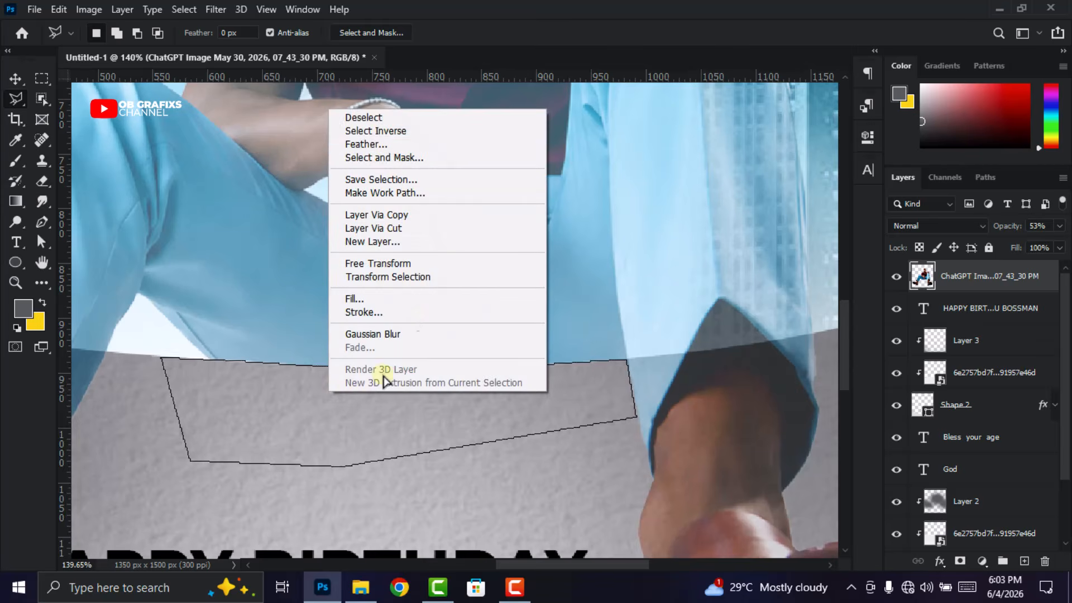
click(363, 117)
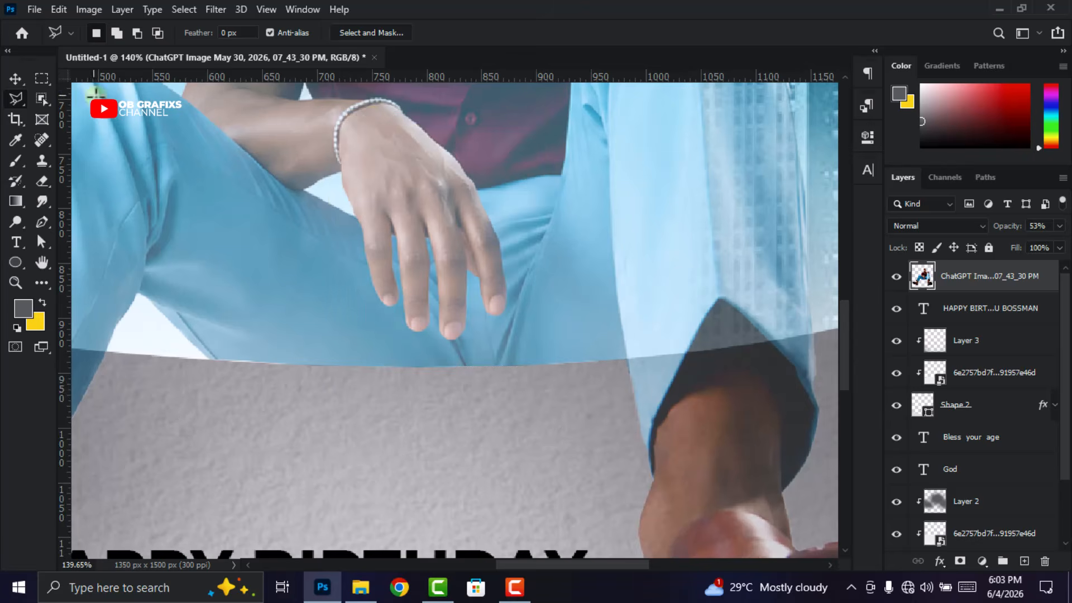
Check the trimmed trousers with the man's layer at 100% opacity, and reduce the opacity to 52%.
click(15, 78)
key(ctrl+0)
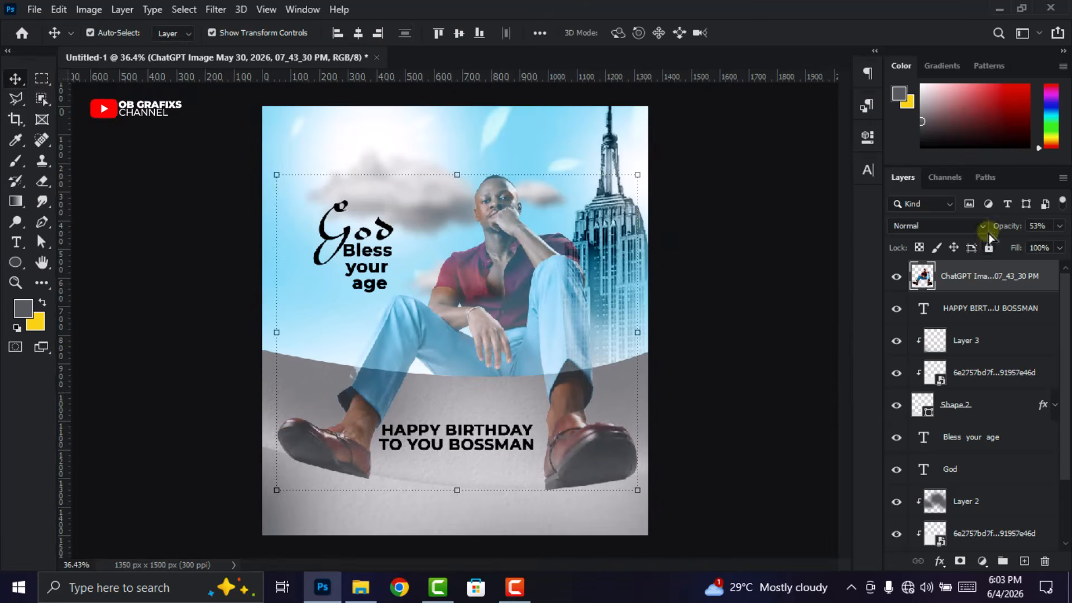
drag(1008, 226, 1066, 229)
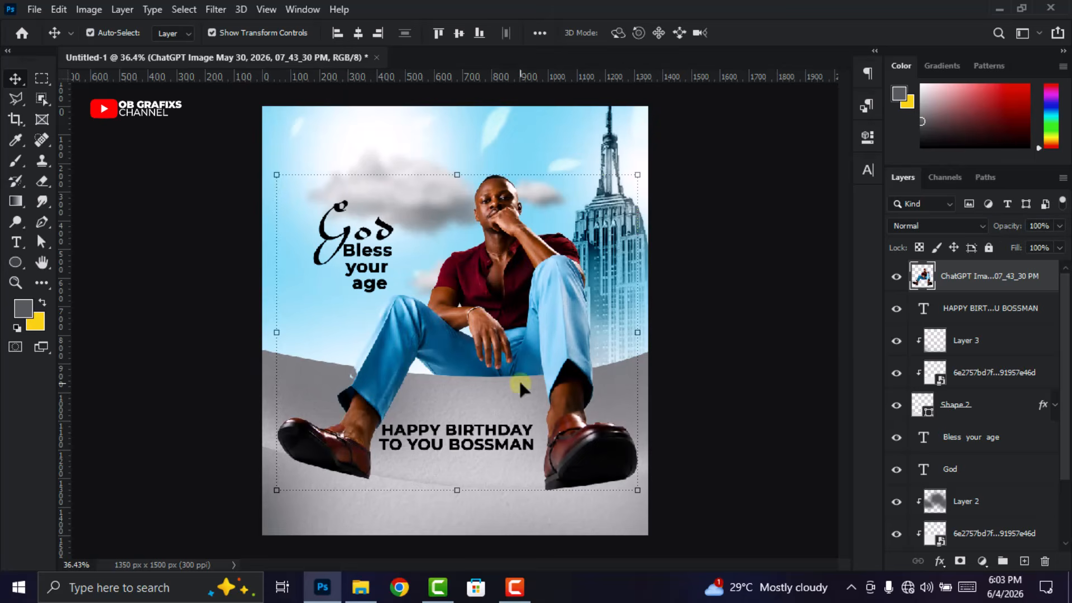
key(5)
key(2)
click(747, 421)
Lower the man's layer opacity to 33% so the lower ground edge shows through the shoe on the poster's right side.
scroll(448, 522, up, 2)
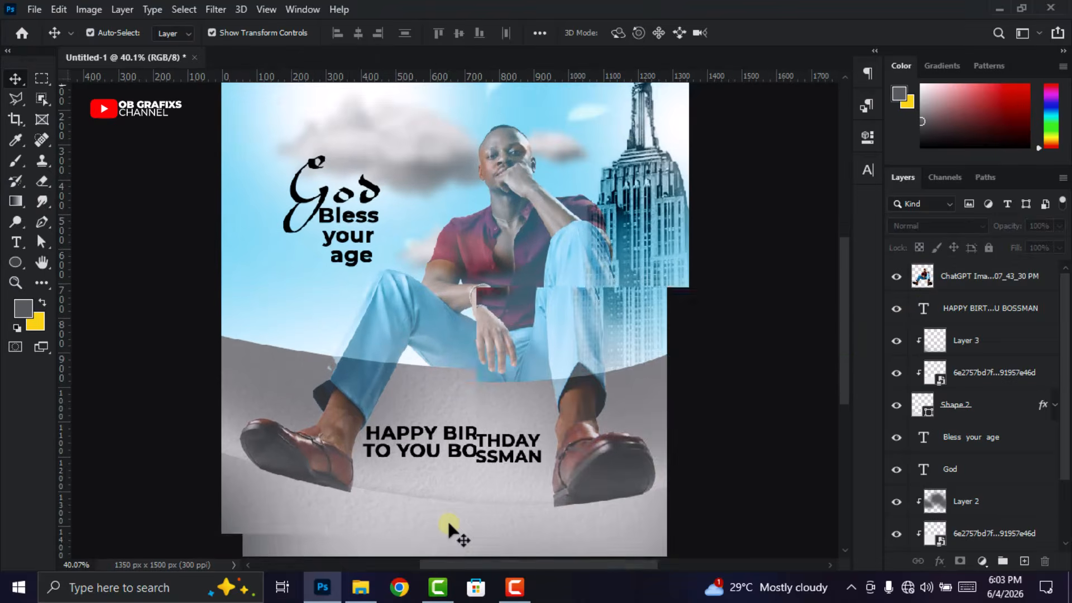
drag(844, 327, 845, 360)
scroll(608, 451, up, 1)
scroll(731, 416, up, 2)
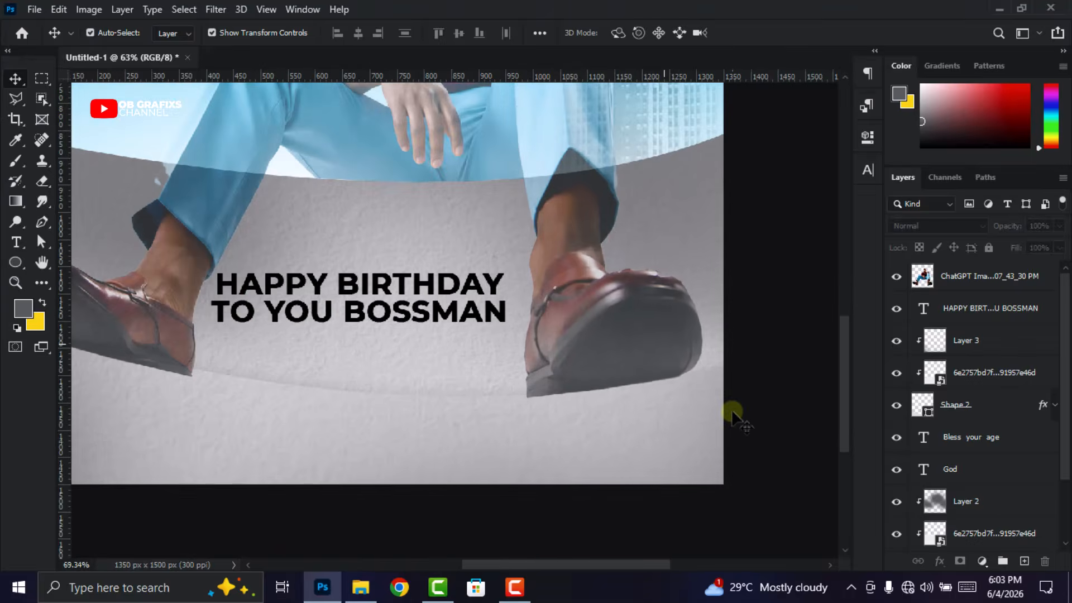
scroll(731, 416, up, 2)
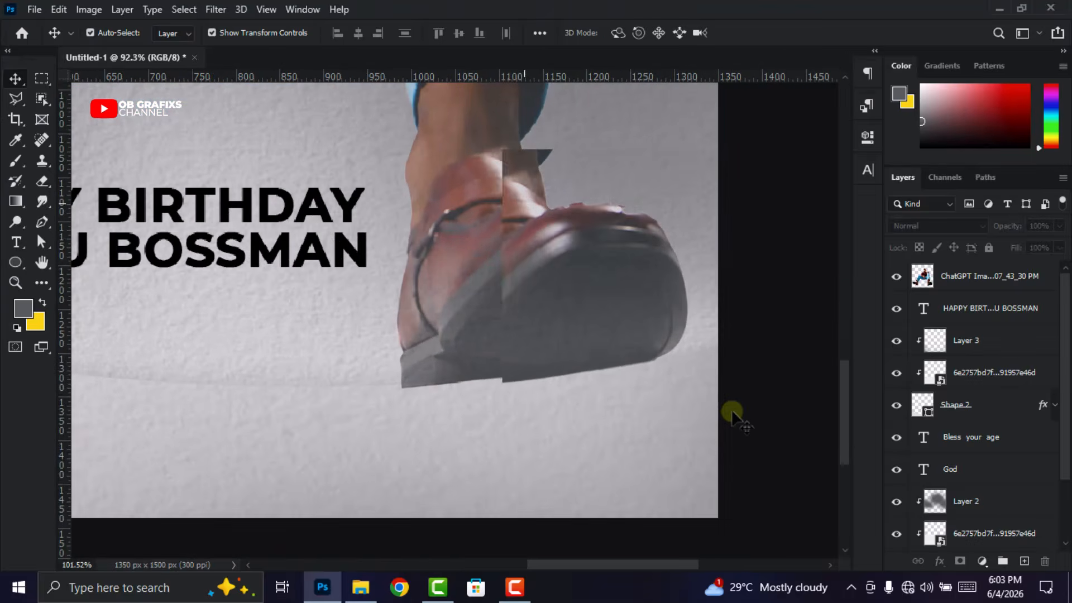
click(625, 296)
drag(1015, 227, 1008, 233)
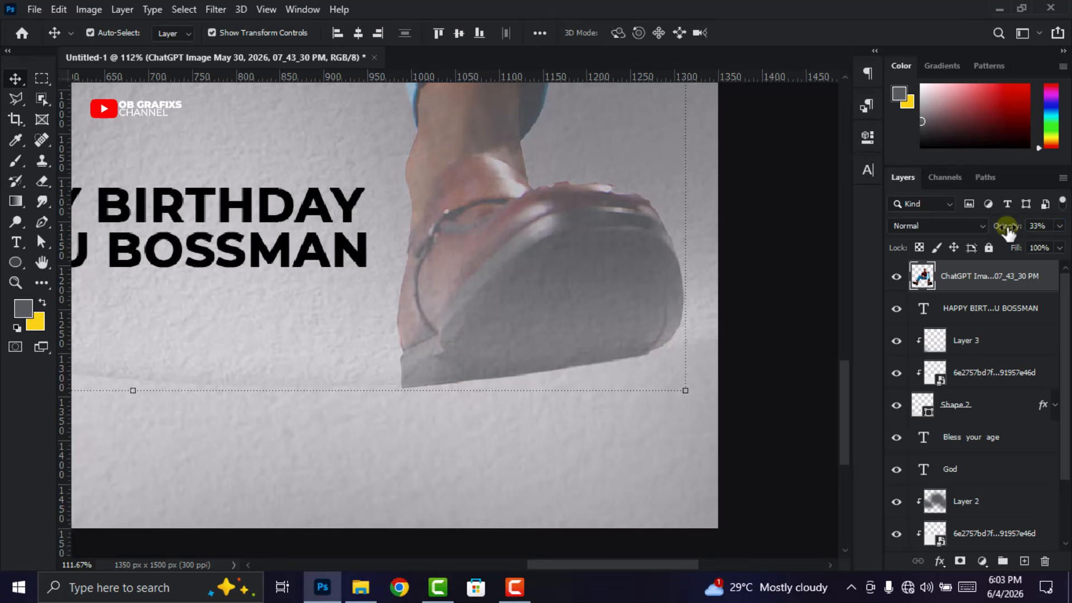
Cut away the sole of the shoe on the poster's right side below the lower ground's curved edge, using a polygonal lasso selection.
scroll(830, 330, down, 3)
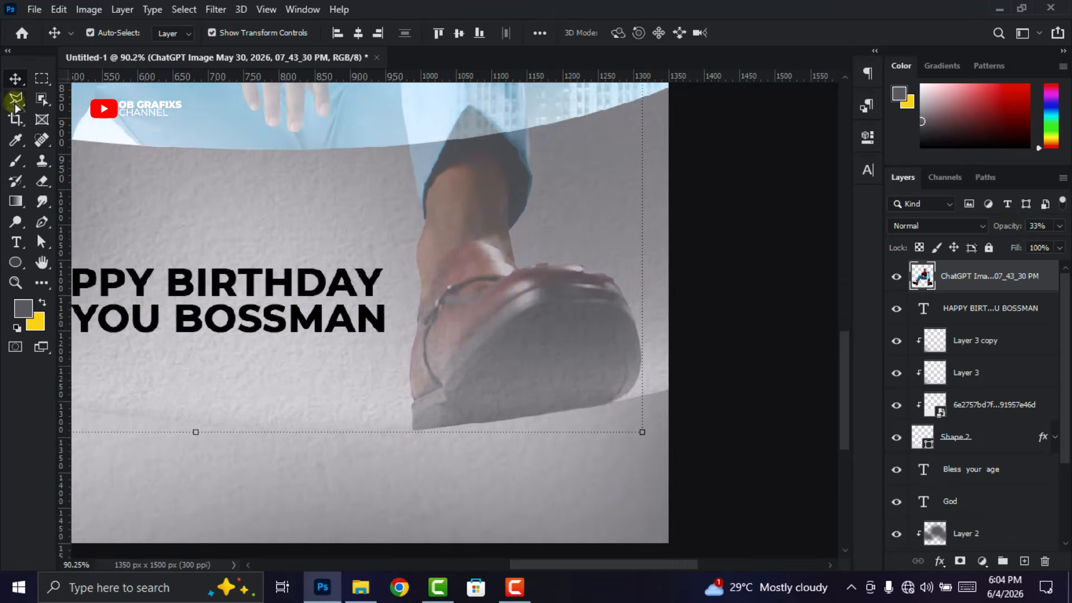
click(15, 98)
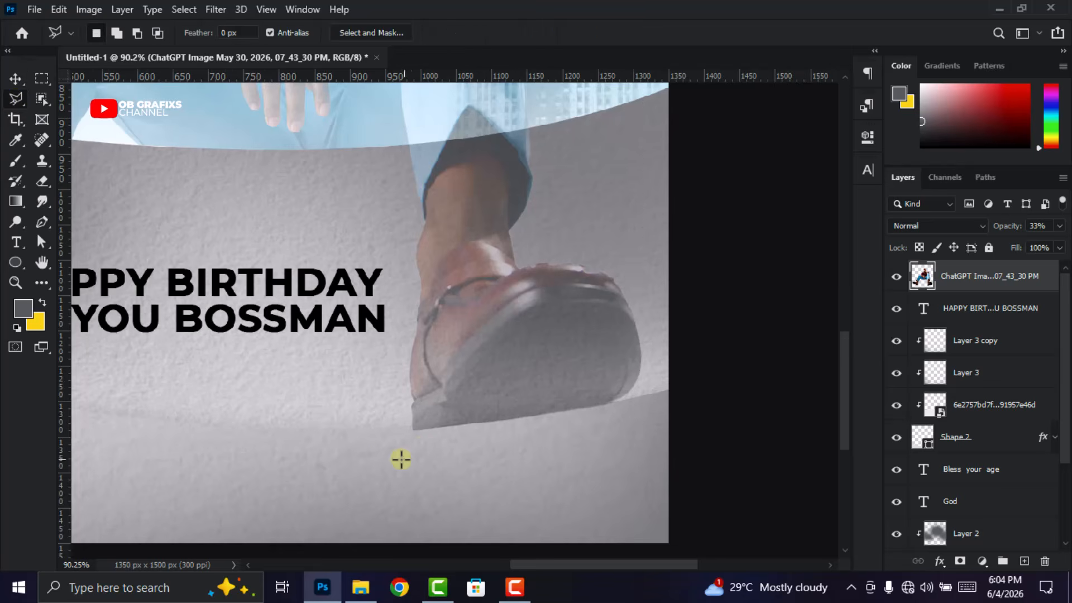
scroll(423, 445, up, 2)
scroll(702, 407, up, 3)
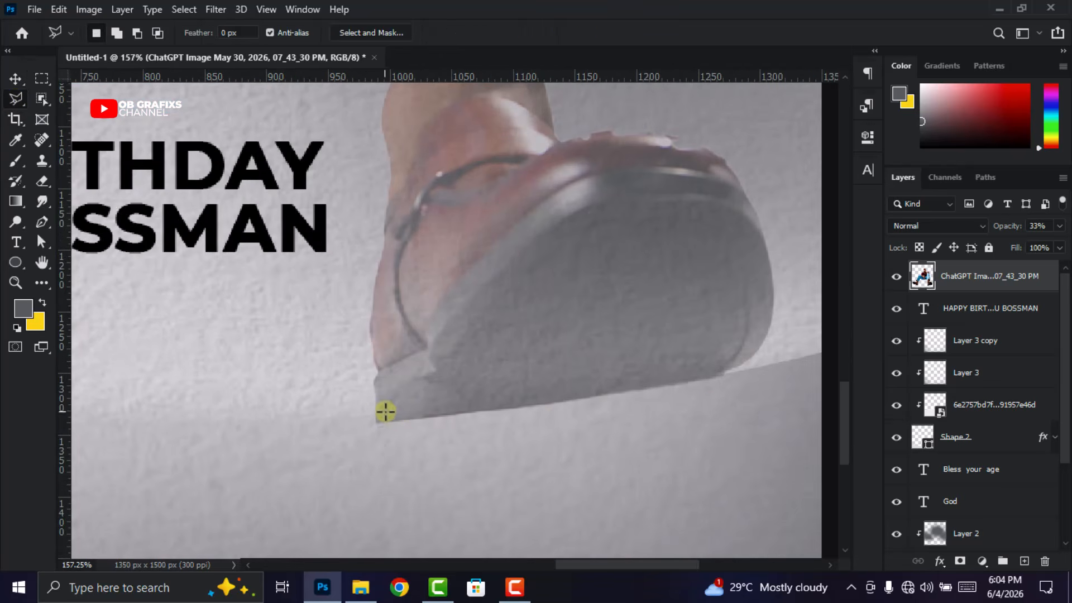
click(360, 415)
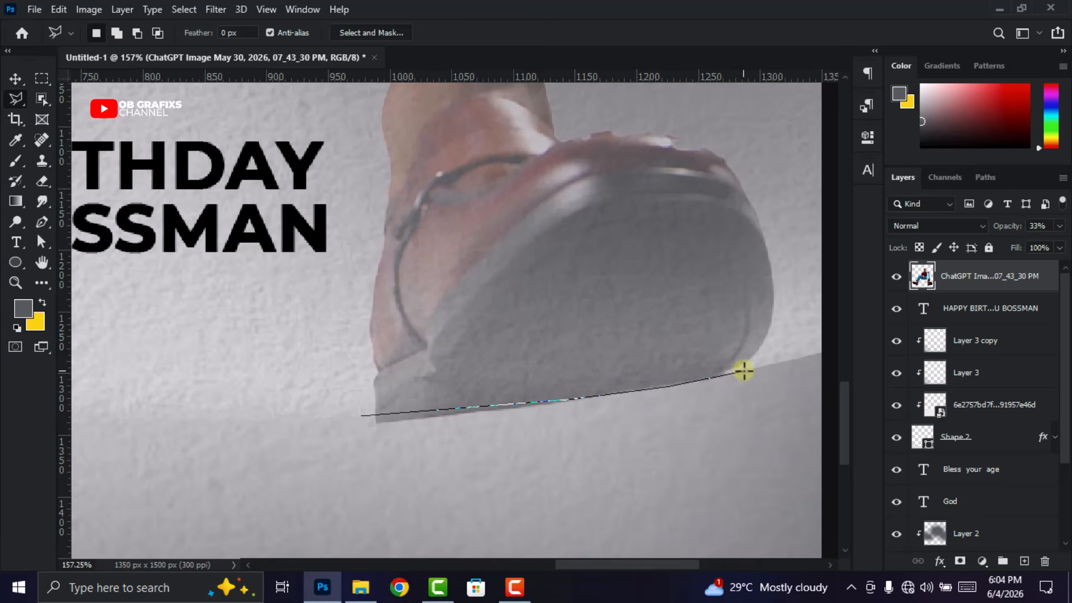
click(756, 476)
click(275, 507)
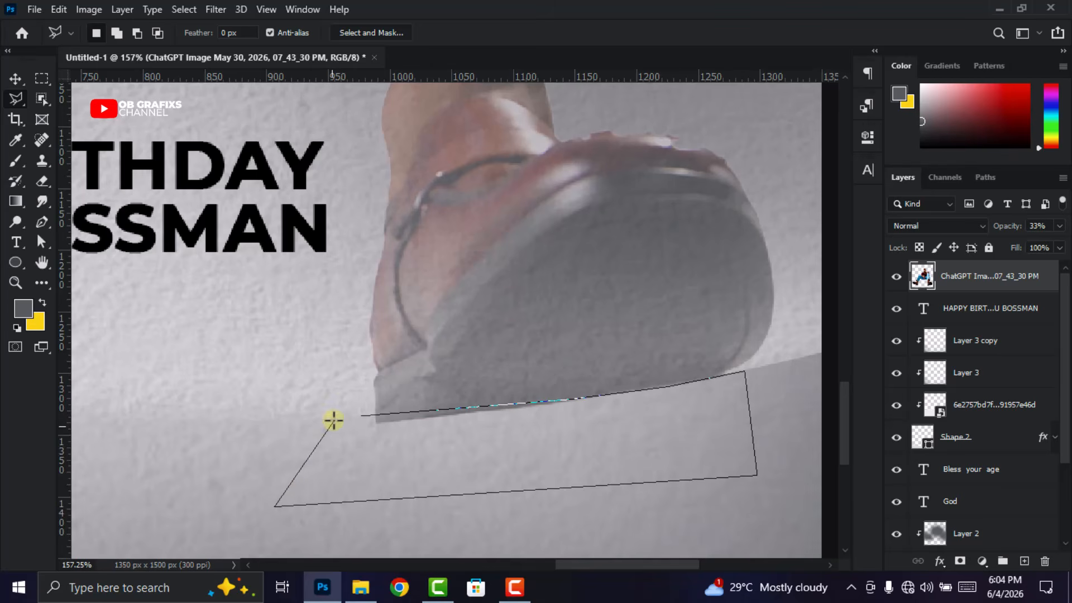
click(360, 419)
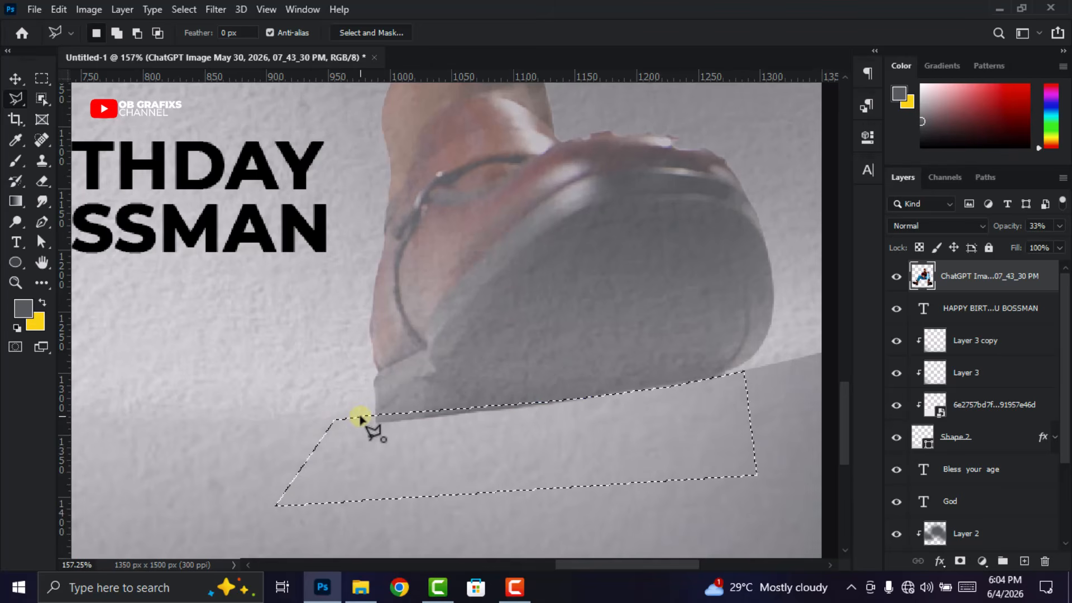
right_click(563, 429)
click(596, 153)
scroll(603, 342, down, 6)
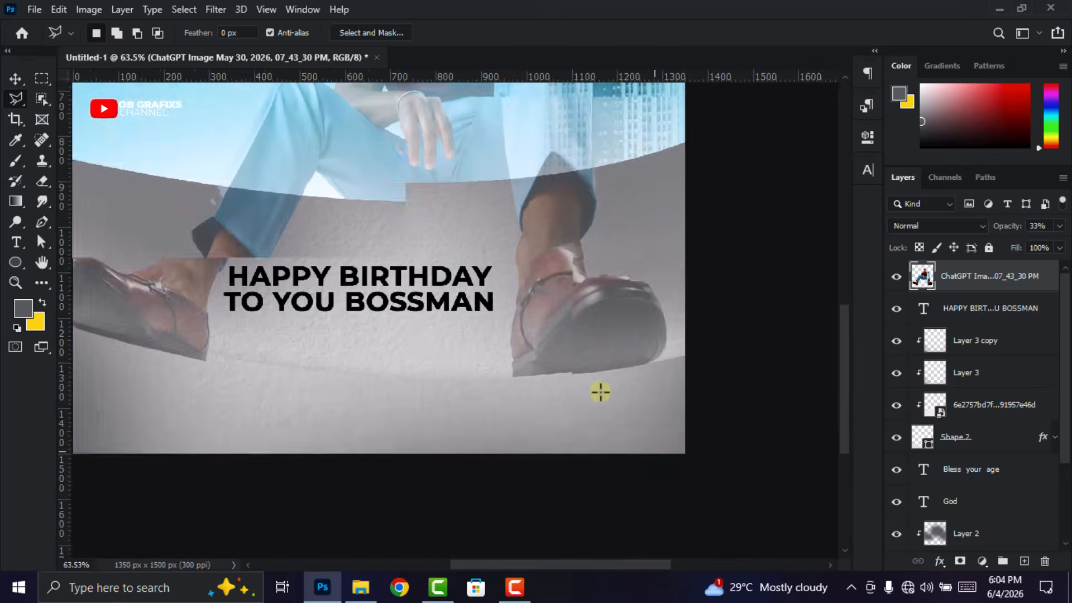
scroll(335, 488, up, 3)
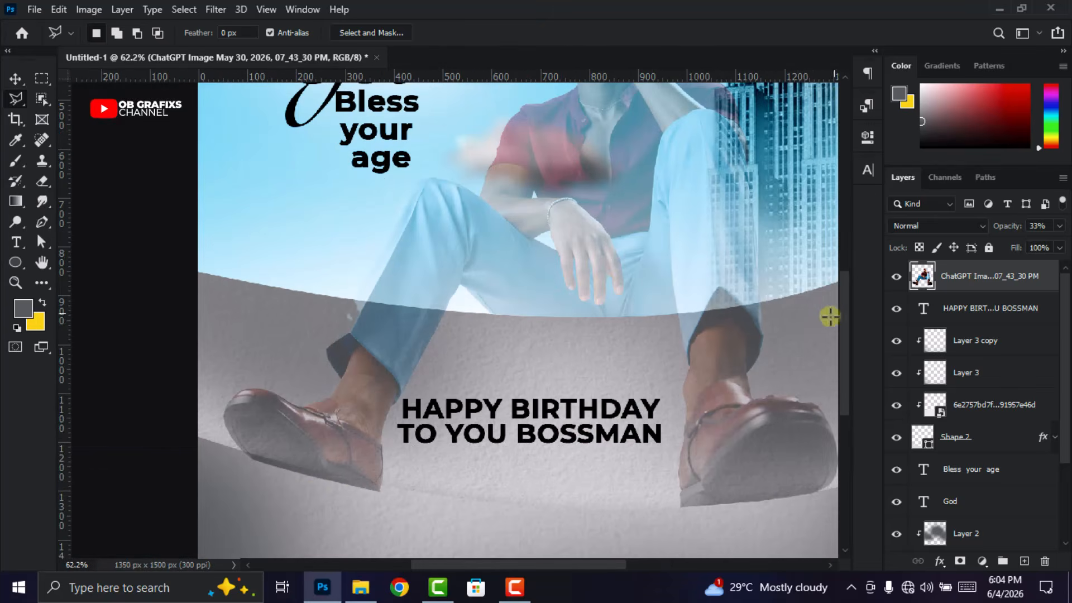
Cut away the sole of the shoe on the poster's left side below the lower ground's edge, using a polygonal lasso selection on the man's layer.
drag(842, 311, 846, 340)
scroll(244, 363, up, 3)
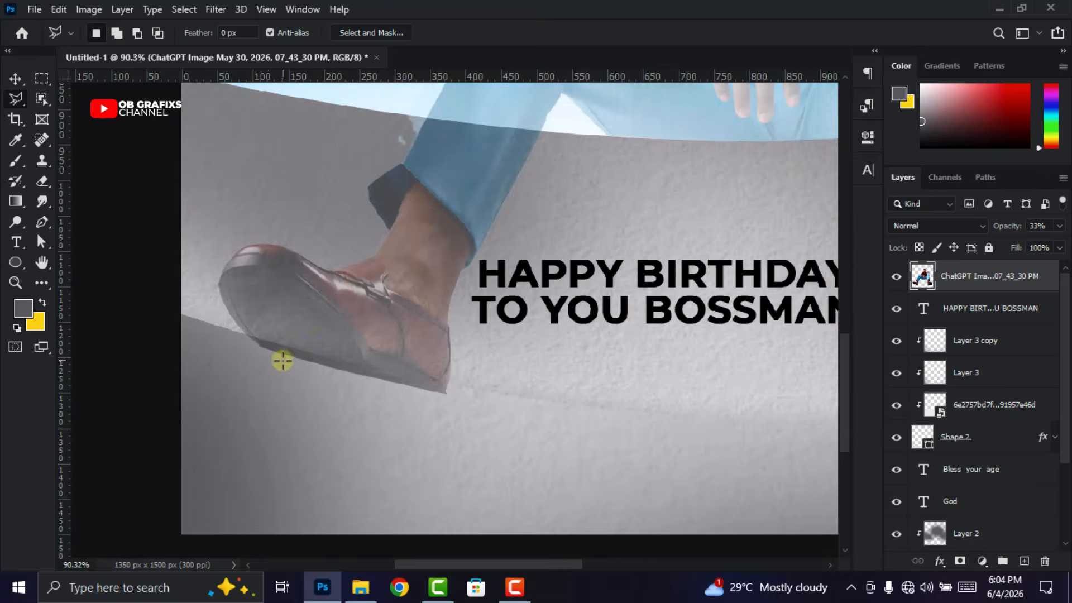
scroll(363, 378, up, 3)
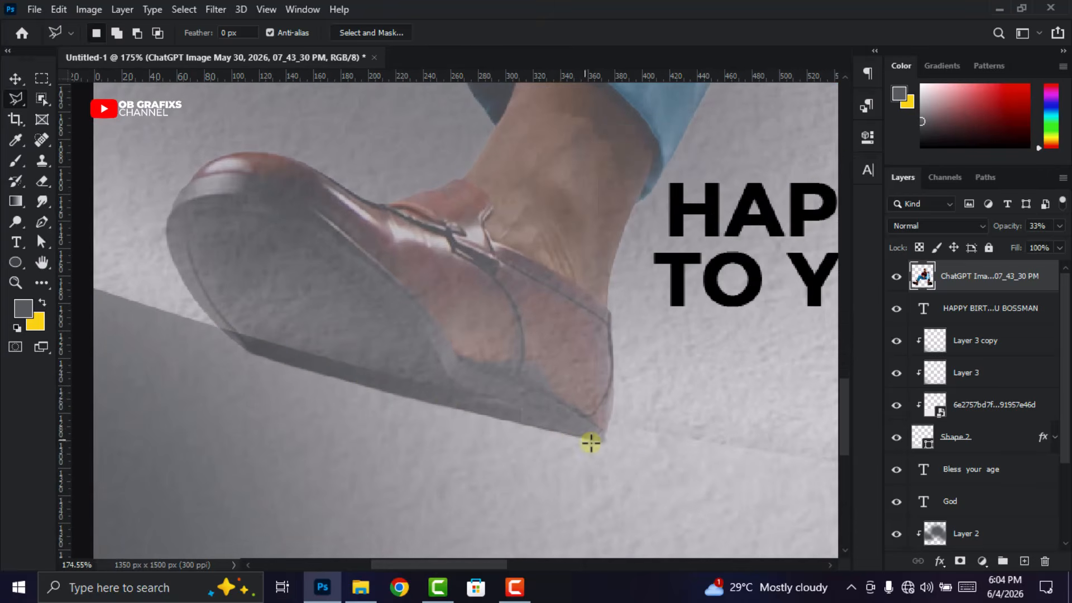
click(653, 434)
click(592, 420)
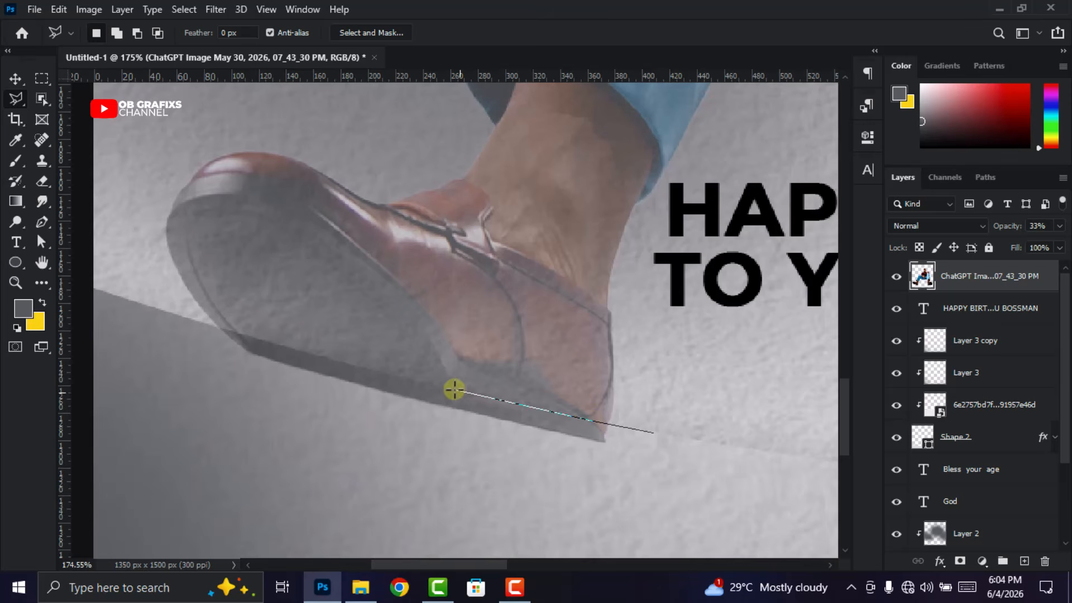
click(340, 364)
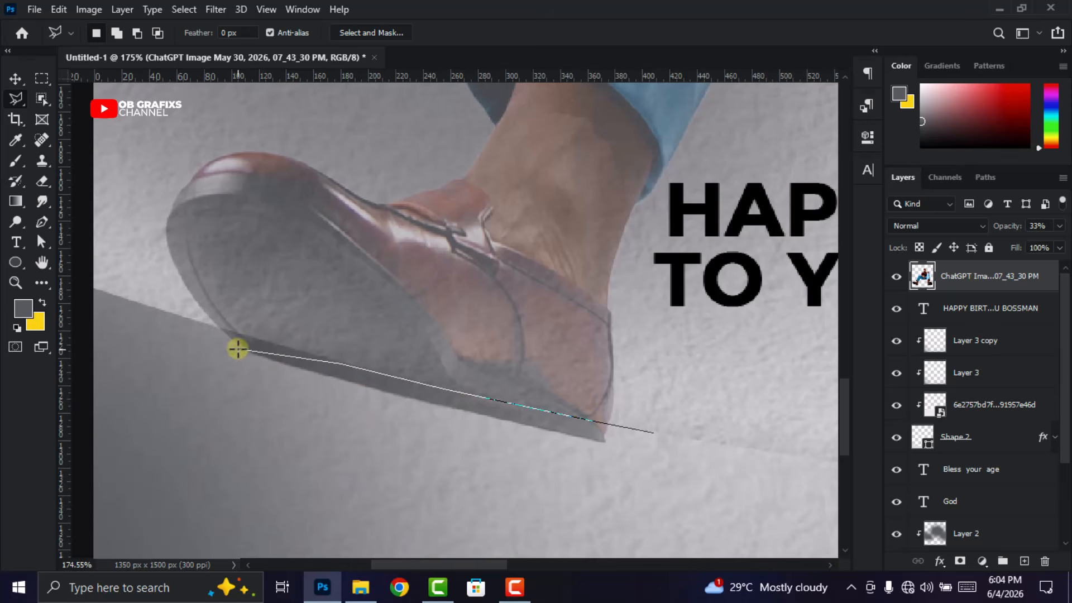
click(162, 430)
click(676, 531)
click(653, 432)
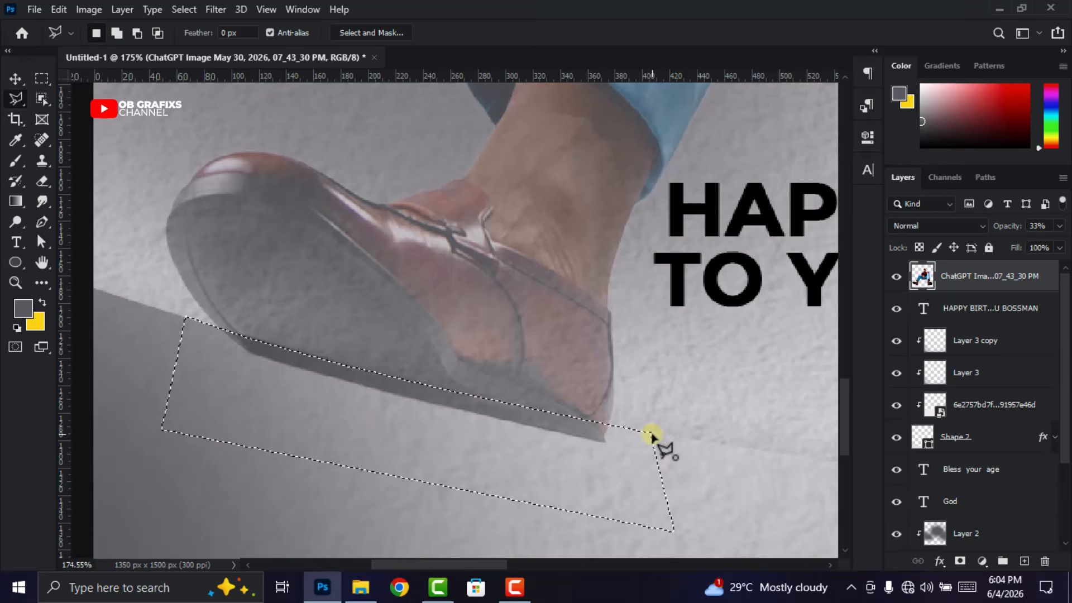
right_click(606, 467)
click(640, 195)
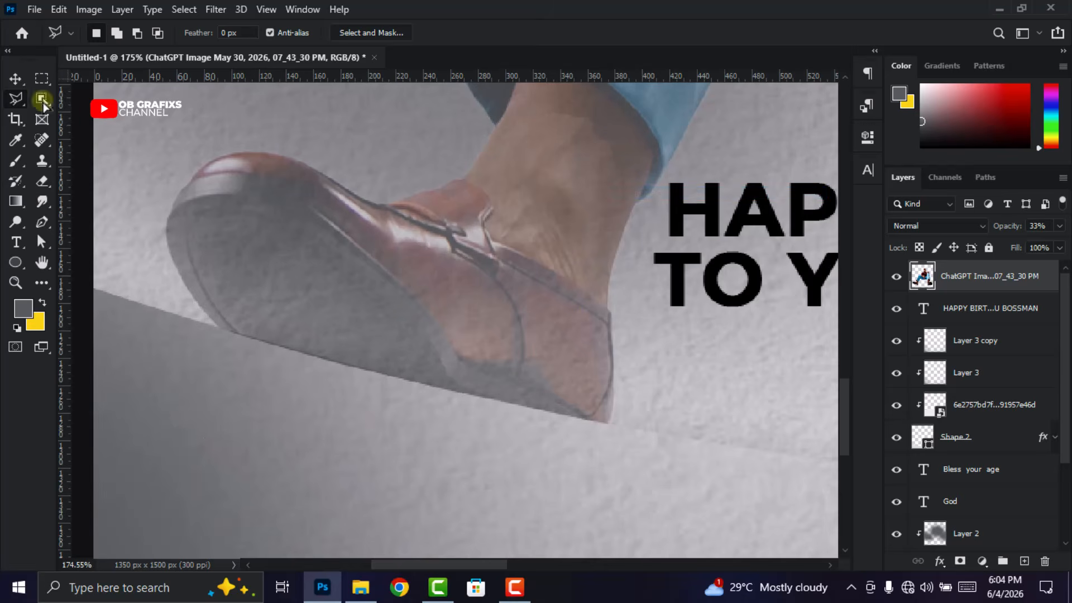
Restore the man's layer to 100% opacity and deselect it.
click(16, 82)
scroll(478, 263, down, 8)
scroll(892, 302, down, 2)
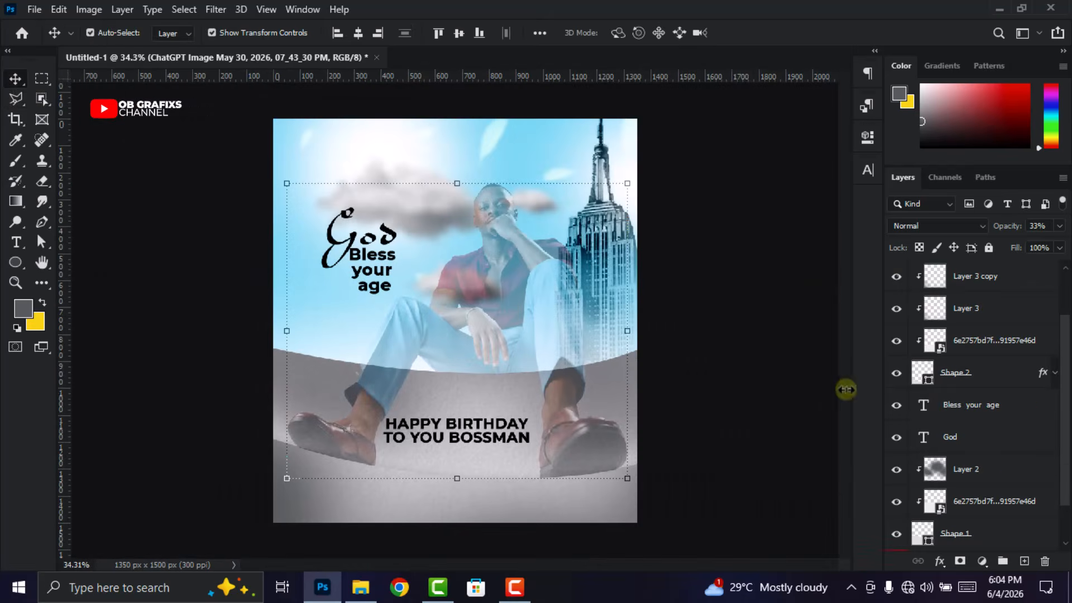
scroll(991, 391, up, 2)
drag(1006, 226, 1068, 227)
click(732, 438)
Examine the whole poster at several magnifications, checking how the trimmed shoes and trousers sit on the two ground shapes.
scroll(719, 429, down, 3)
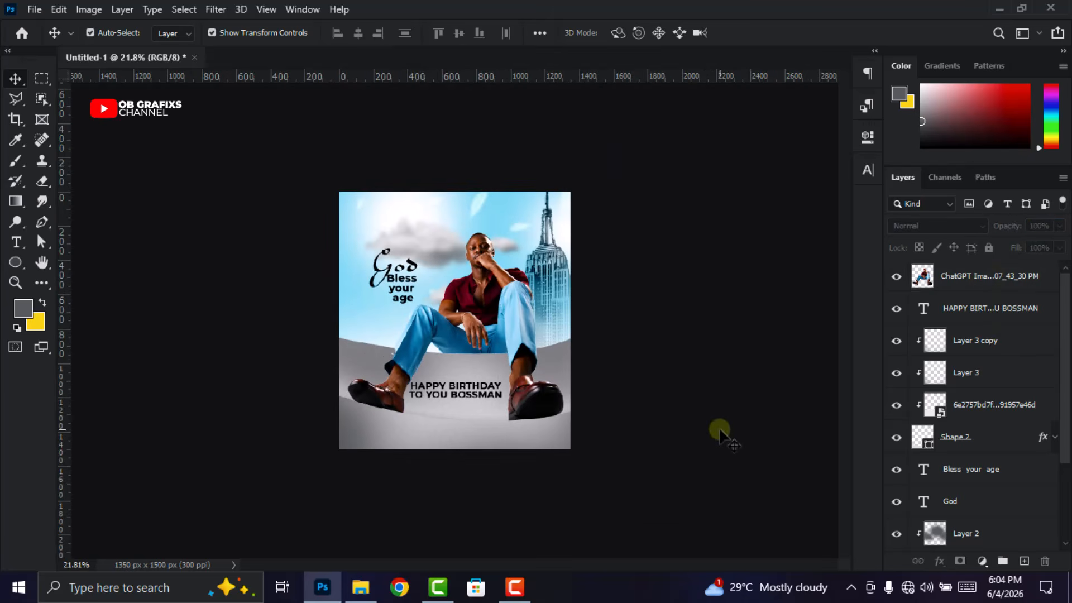
scroll(466, 472, up, 4)
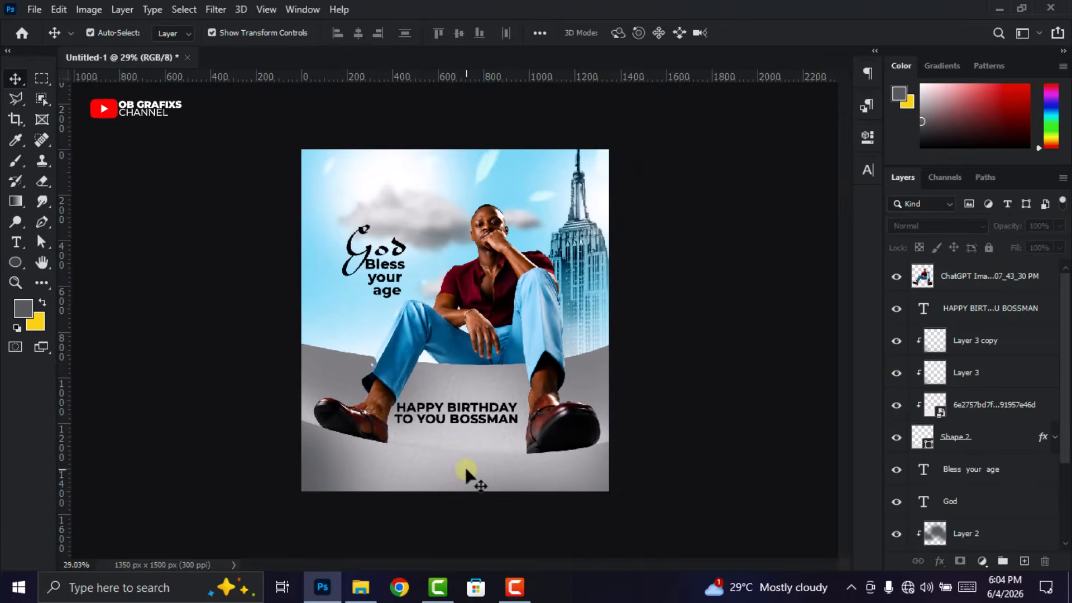
scroll(704, 441, up, 1)
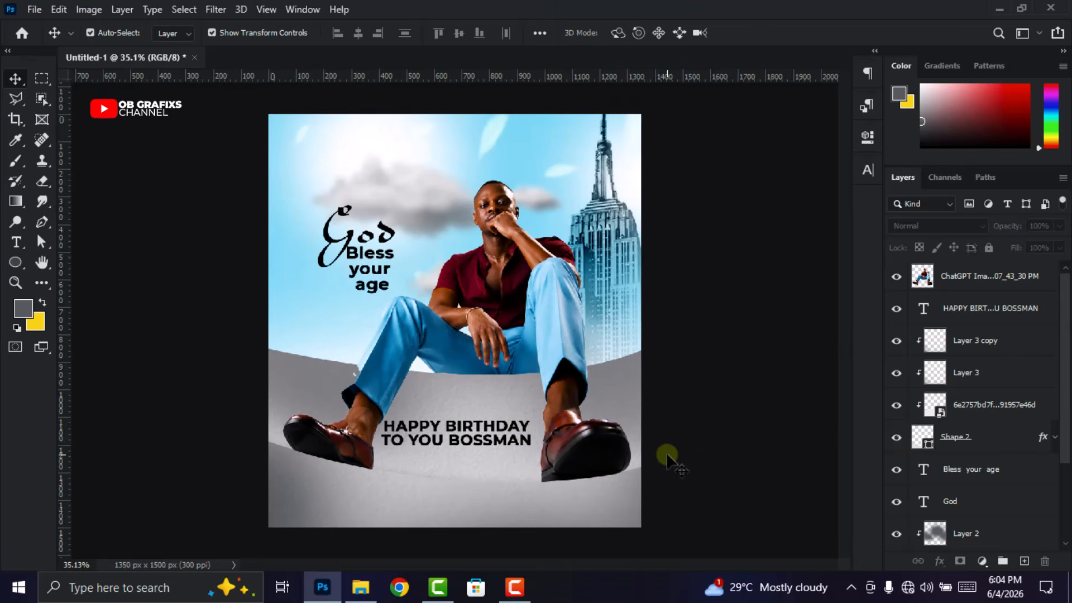
scroll(668, 453, down, 2)
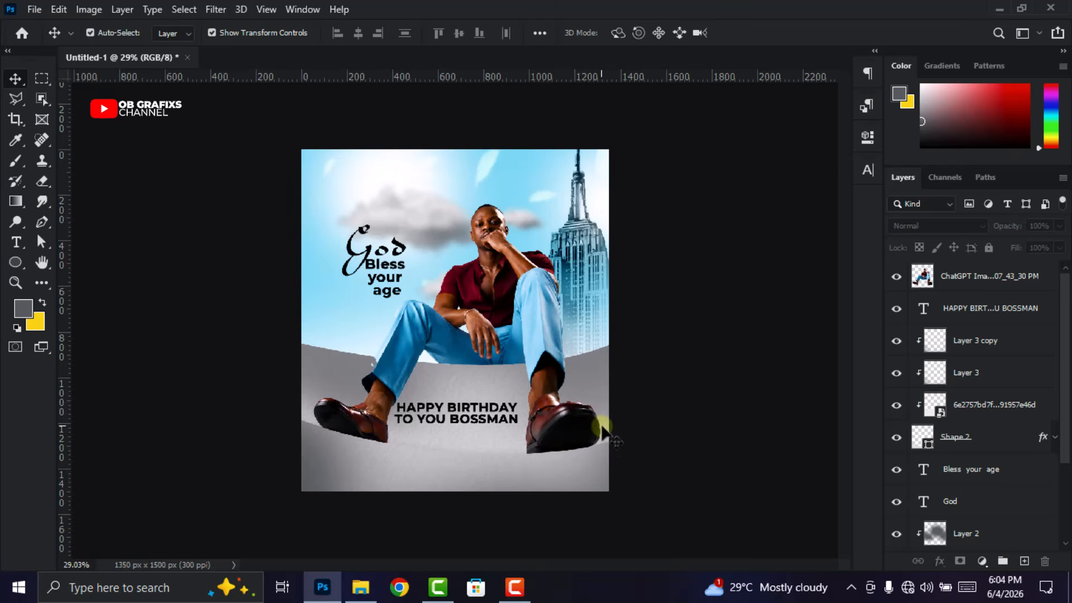
click(603, 386)
click(720, 430)
scroll(548, 478, up, 1)
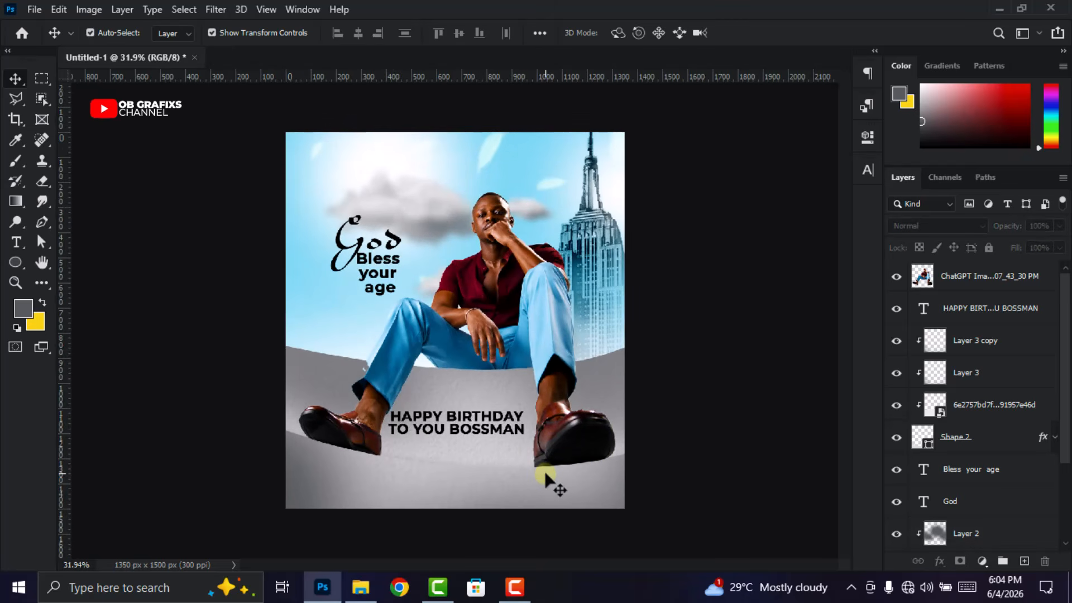
scroll(555, 495, up, 1)
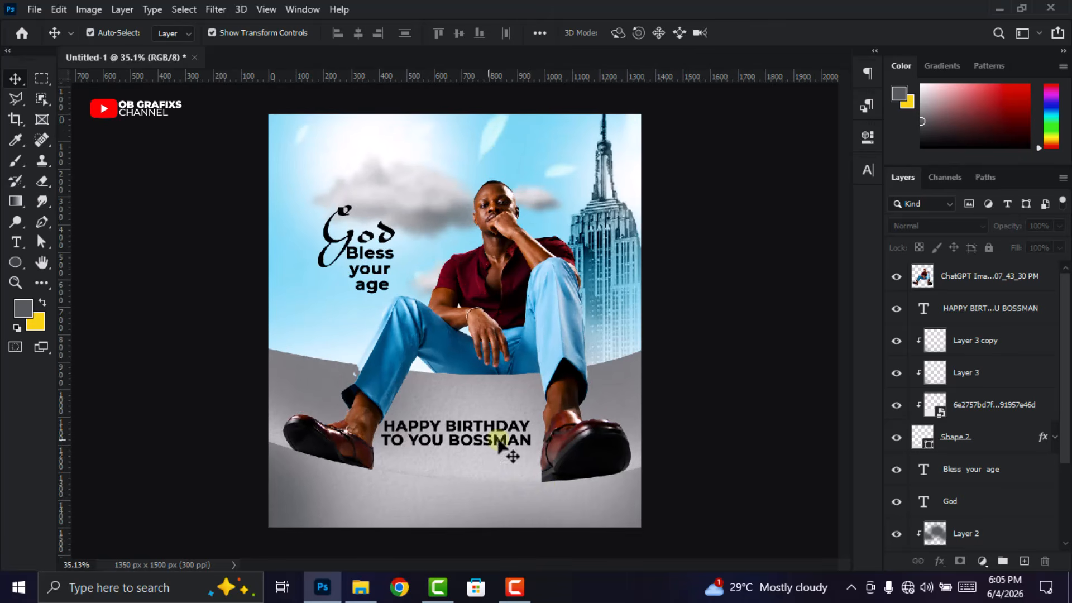
scroll(647, 407, up, 1)
click(648, 406)
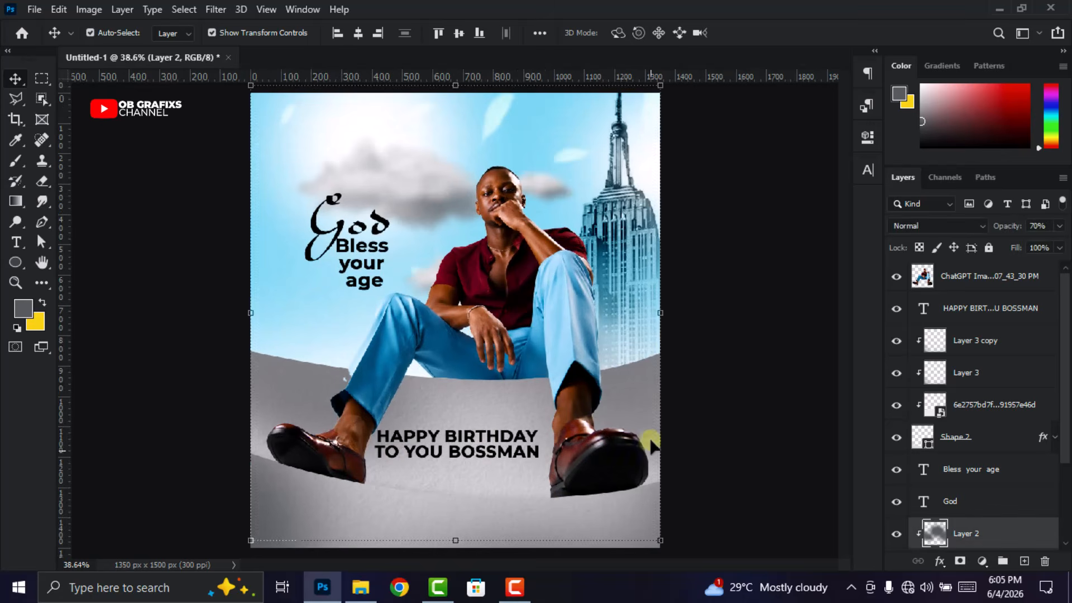
click(762, 451)
scroll(588, 478, down, 1)
scroll(592, 480, up, 2)
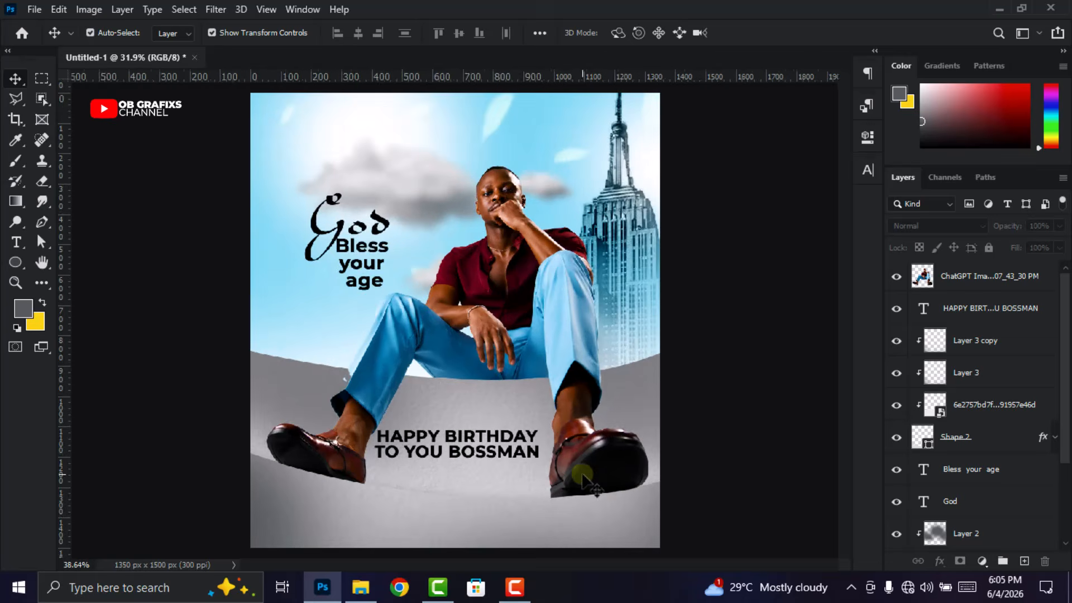
drag(843, 341, 844, 355)
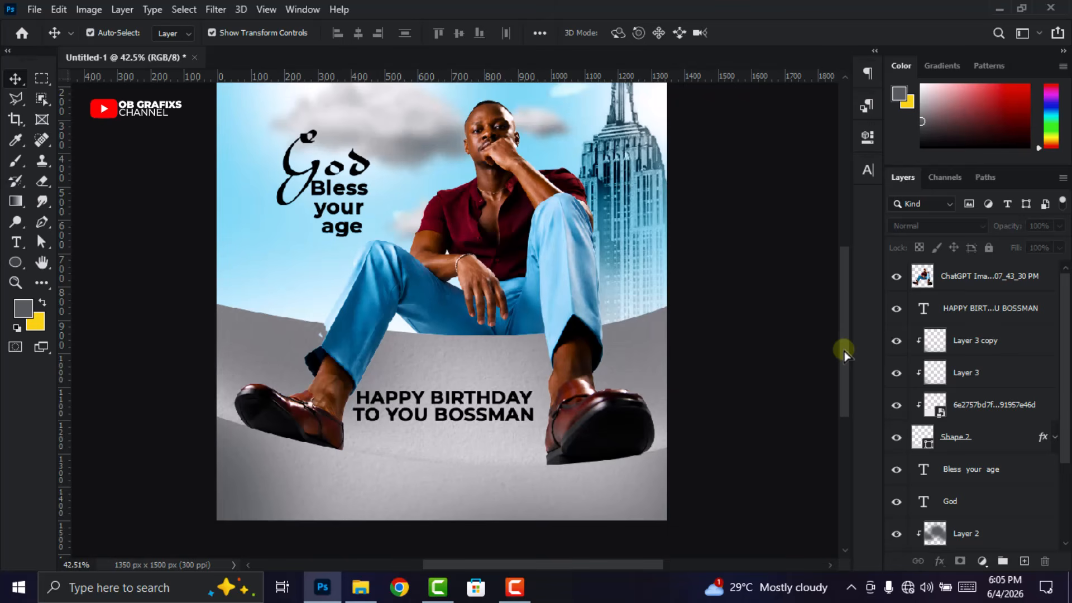
Raise the opacity of Layer 2, the shading clipped to the lower ground shape, to 100% and compare the poster with it hidden and shown.
scroll(999, 391, down, 3)
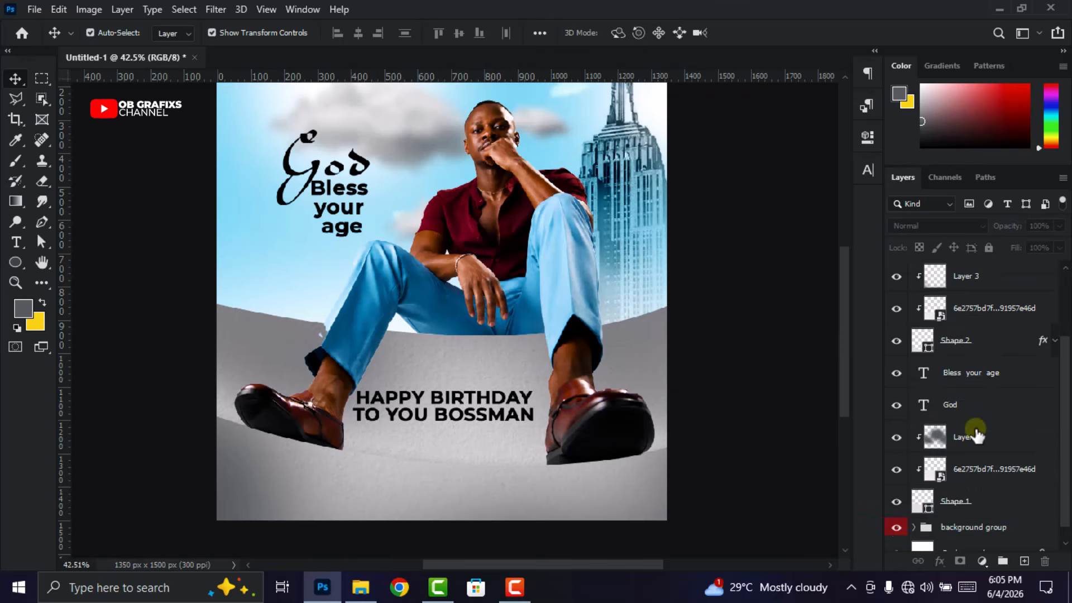
click(984, 425)
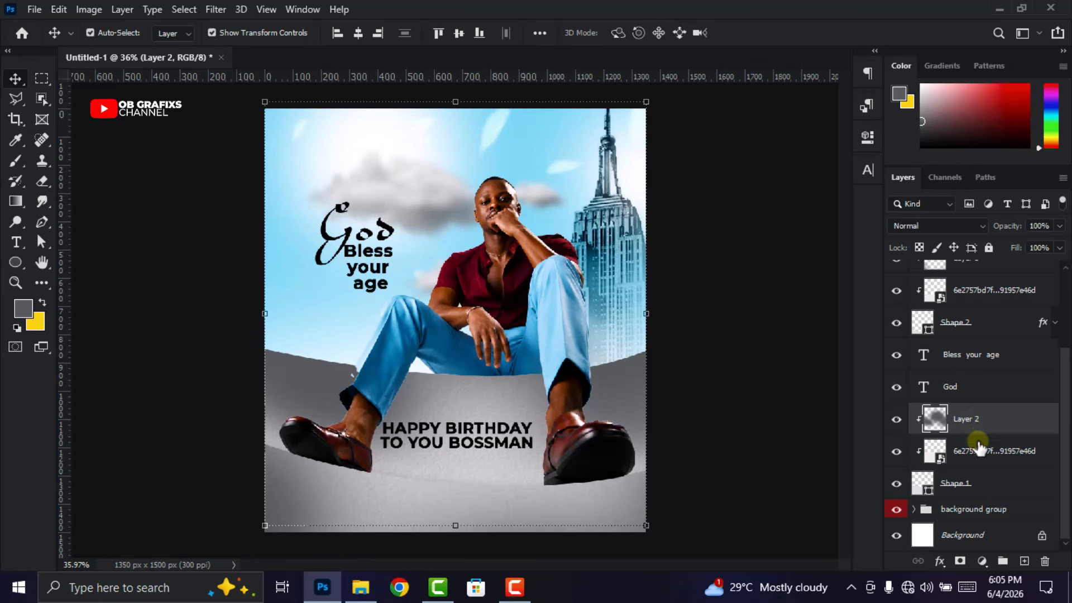
click(896, 418)
click(896, 419)
Delete Layer 3 from the layers clipped to the upper ground shape, Shape 2, keeping its copy.
drag(1063, 390, 1064, 314)
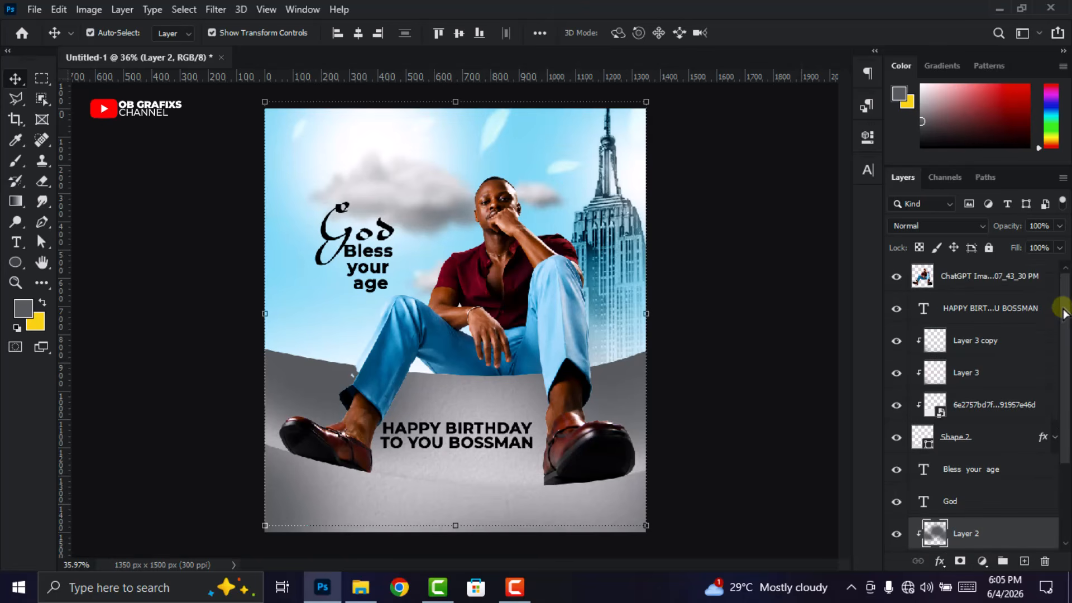
click(983, 435)
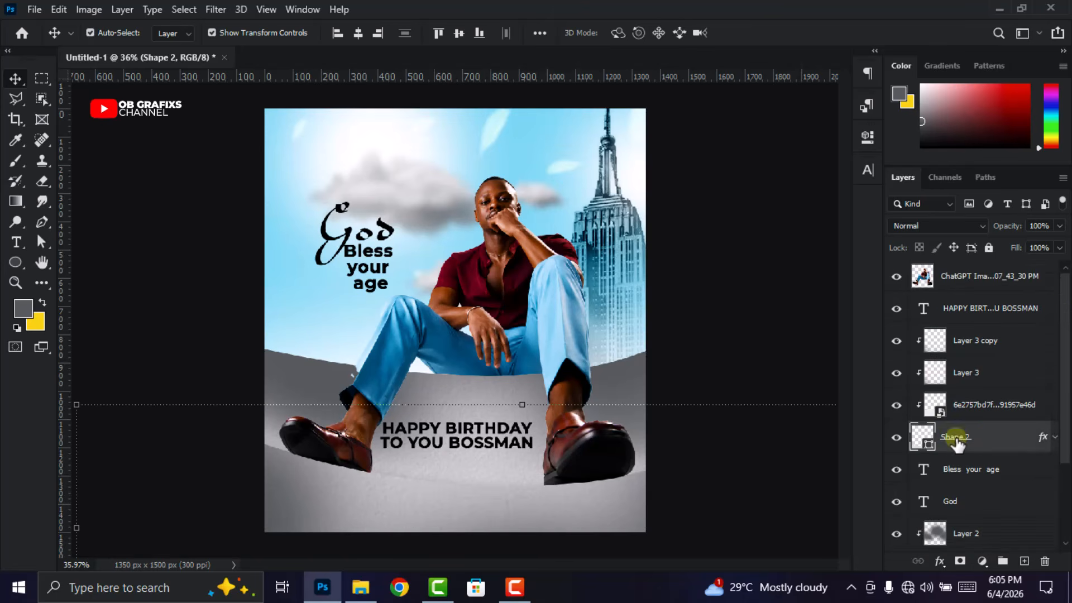
click(972, 379)
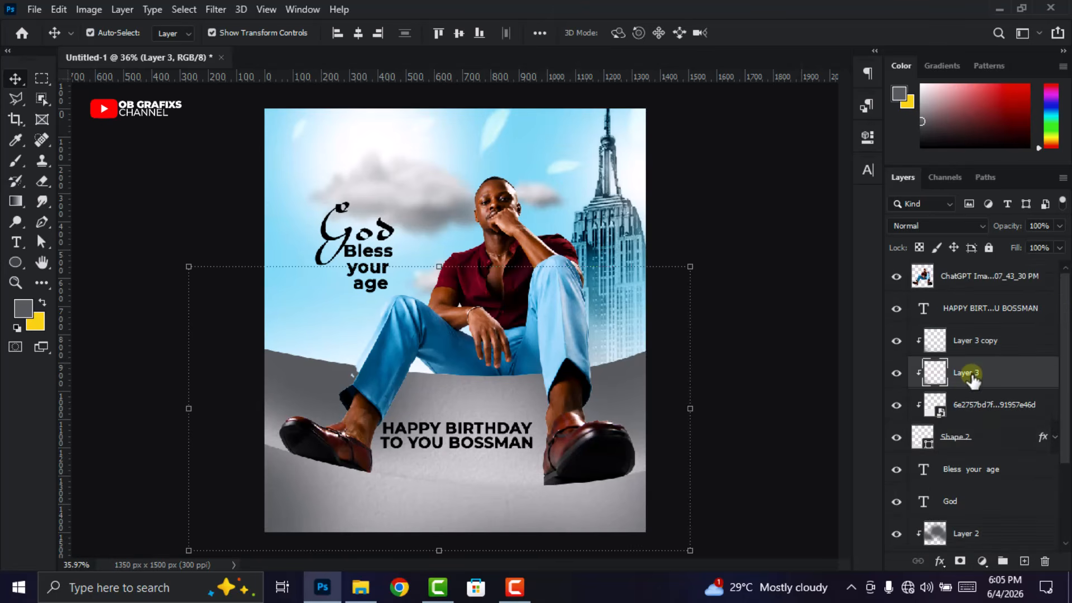
key(Delete)
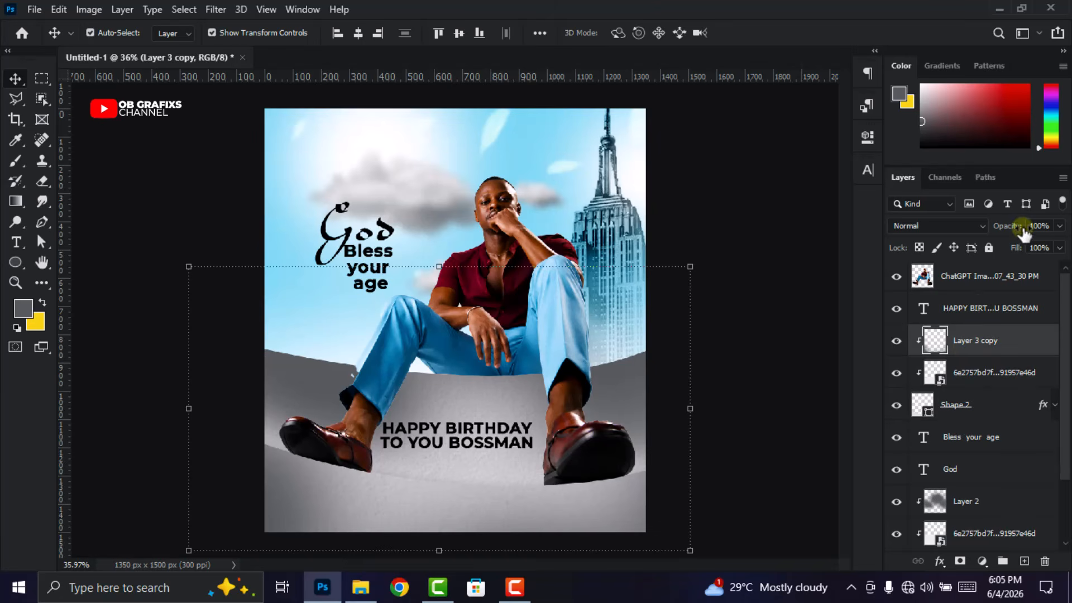
scroll(916, 402, down, 1)
click(764, 371)
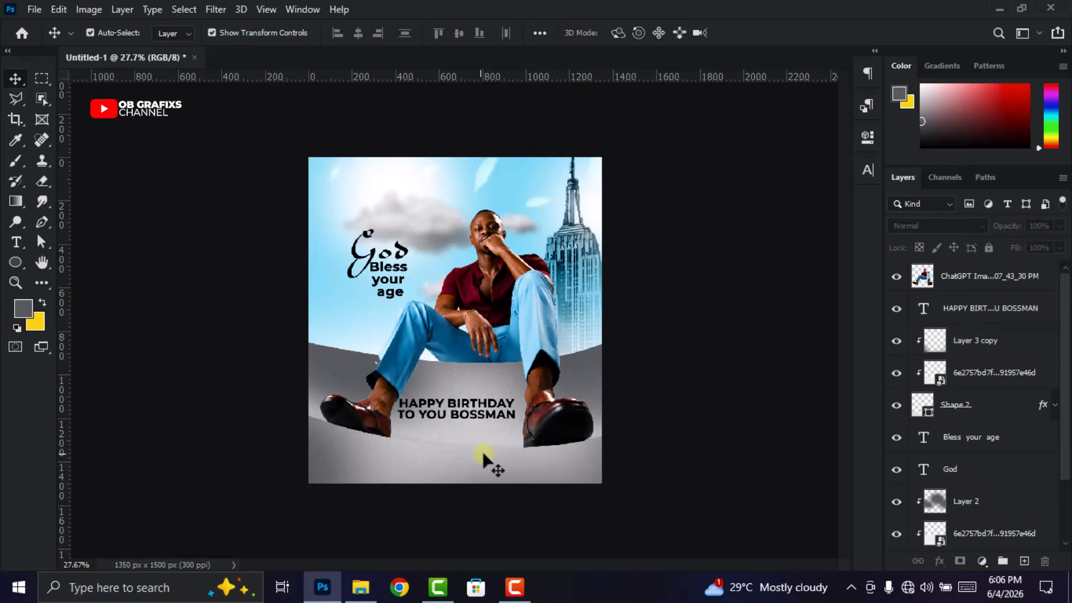
Increase the opacity of Shape 2's drop shadow so the upper ground casts a stronger shadow on the lower ground.
scroll(495, 458, up, 1)
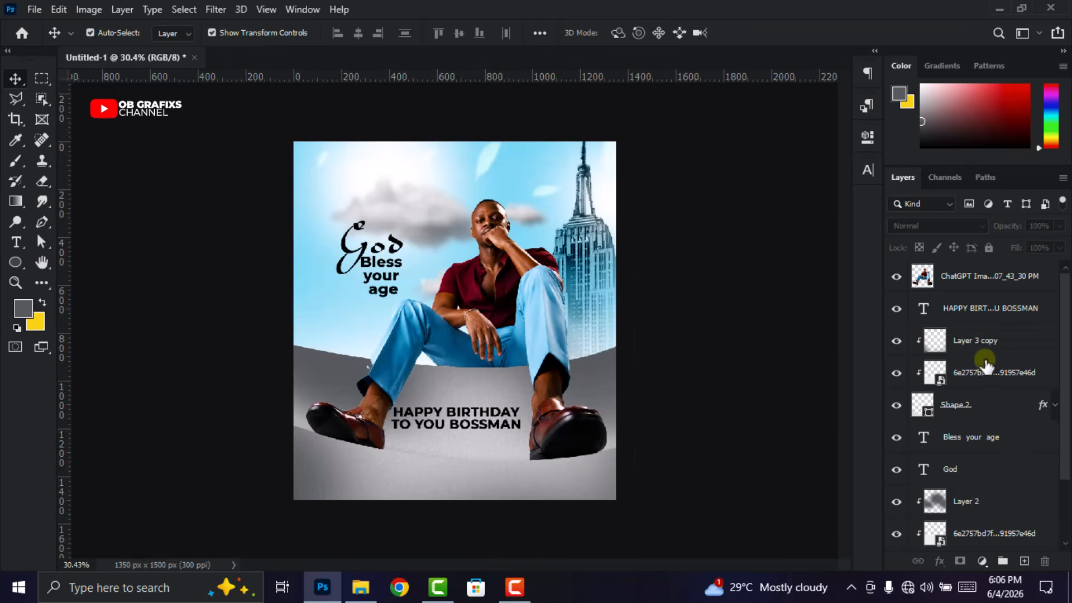
click(959, 406)
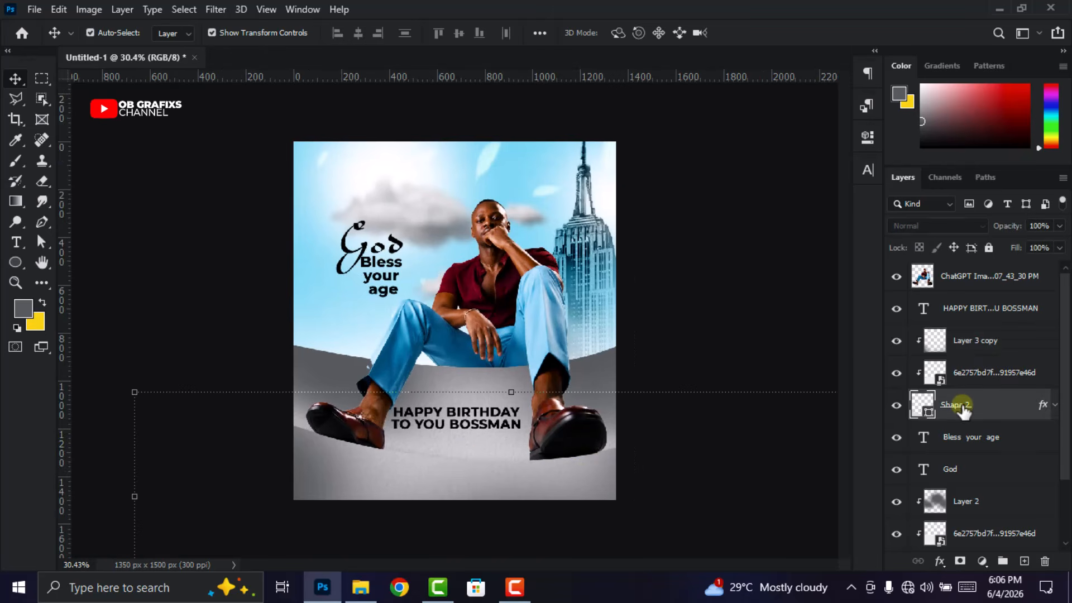
click(1054, 406)
double_click(971, 444)
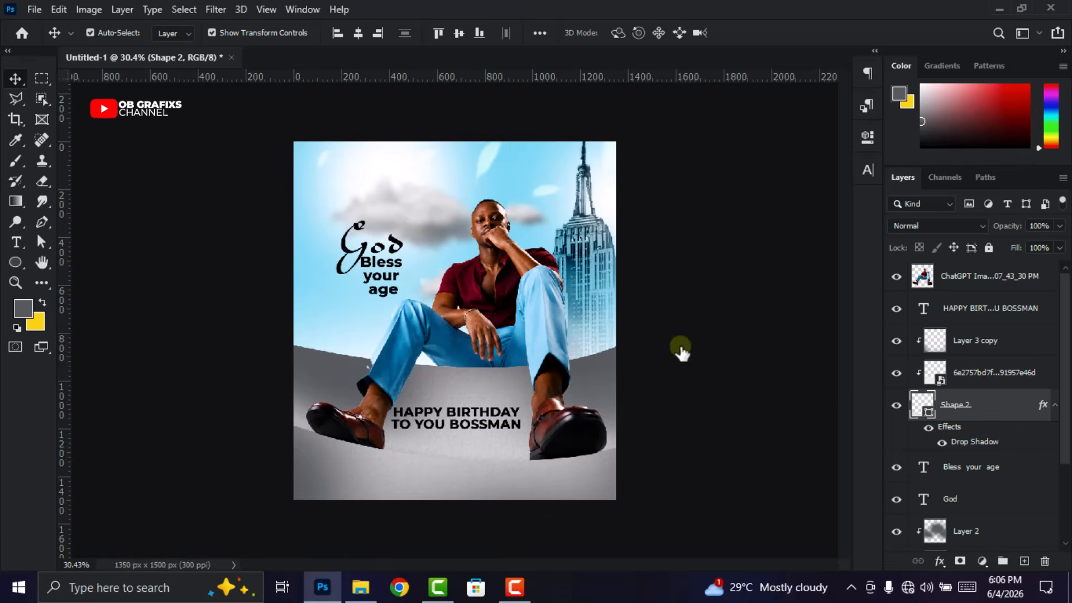
drag(645, 111, 818, 136)
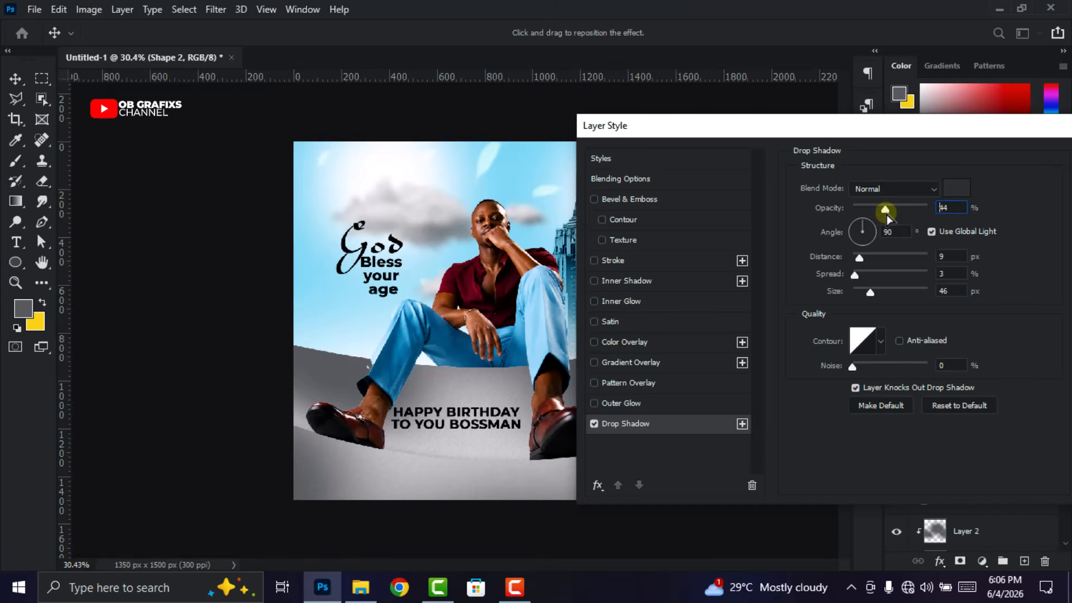
drag(887, 215, 910, 211)
drag(748, 132, 633, 139)
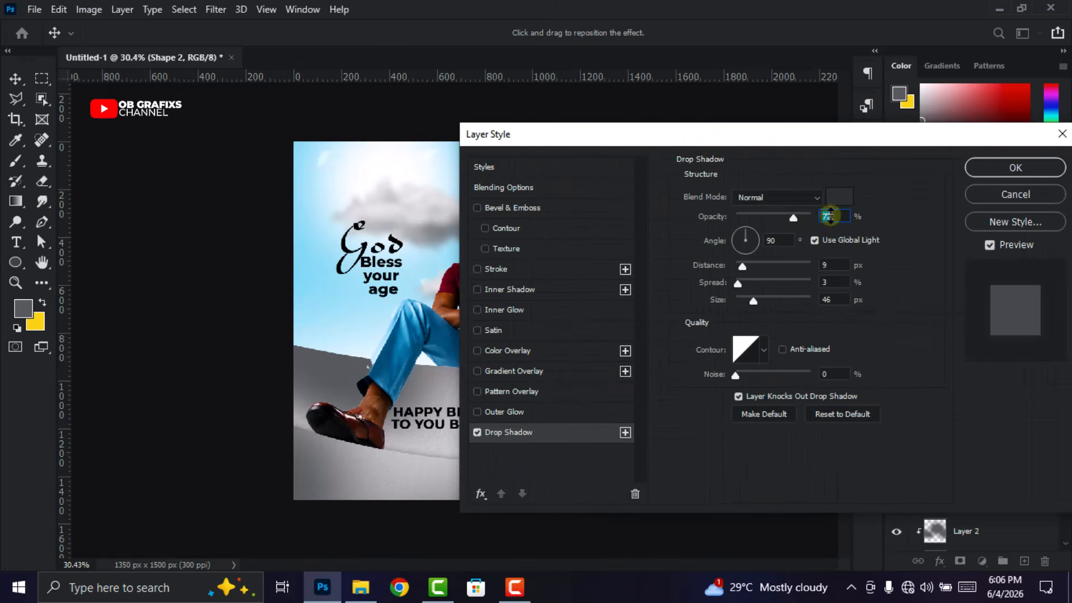
click(985, 168)
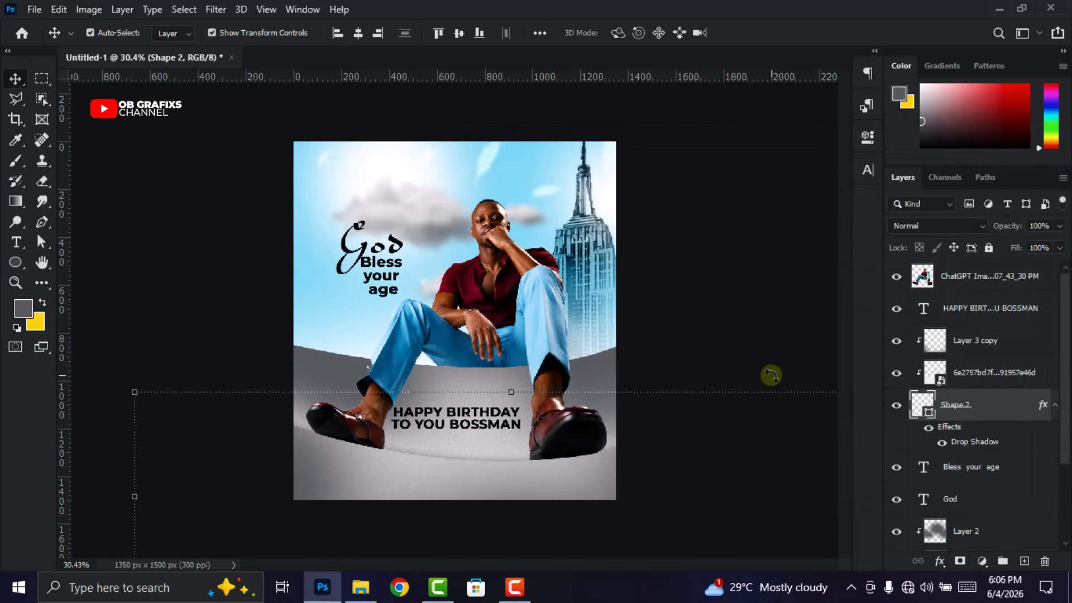
scroll(494, 435, down, 5)
scroll(484, 419, up, 5)
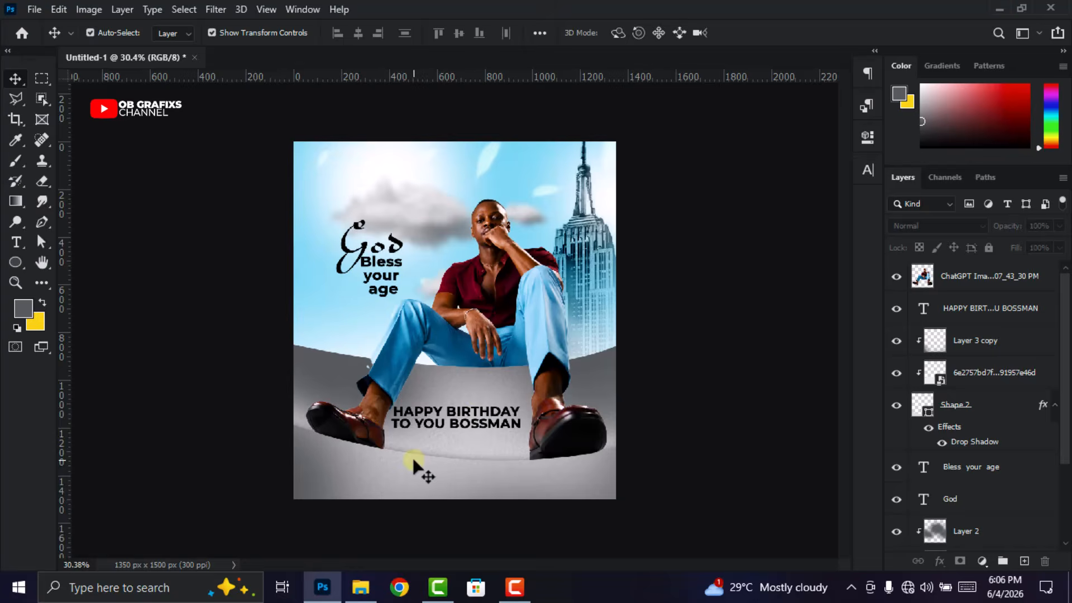
Centre the HAPPY BIRTHDAY TO YOU BOSSMAN text horizontally on the poster, then scale it down slightly and reposition it between the shoes.
scroll(414, 462, up, 1)
click(488, 422)
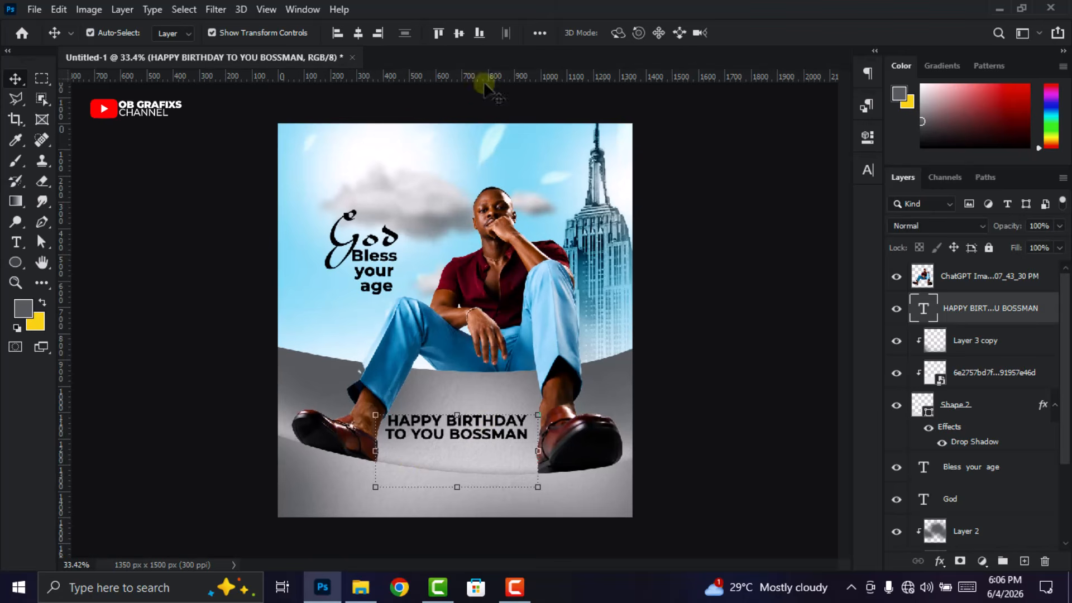
click(358, 33)
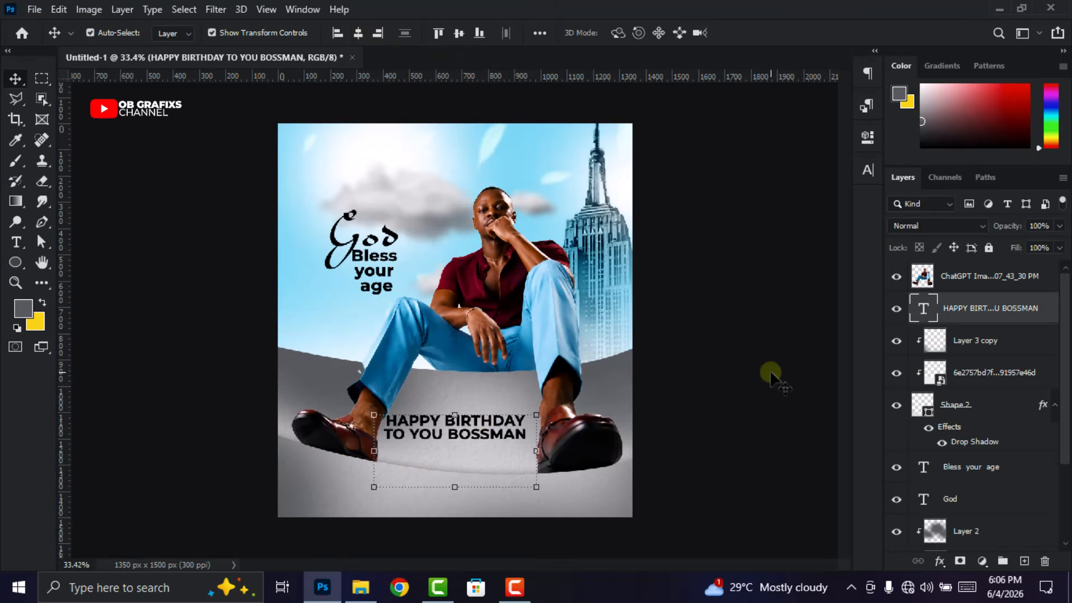
drag(536, 487, 517, 478)
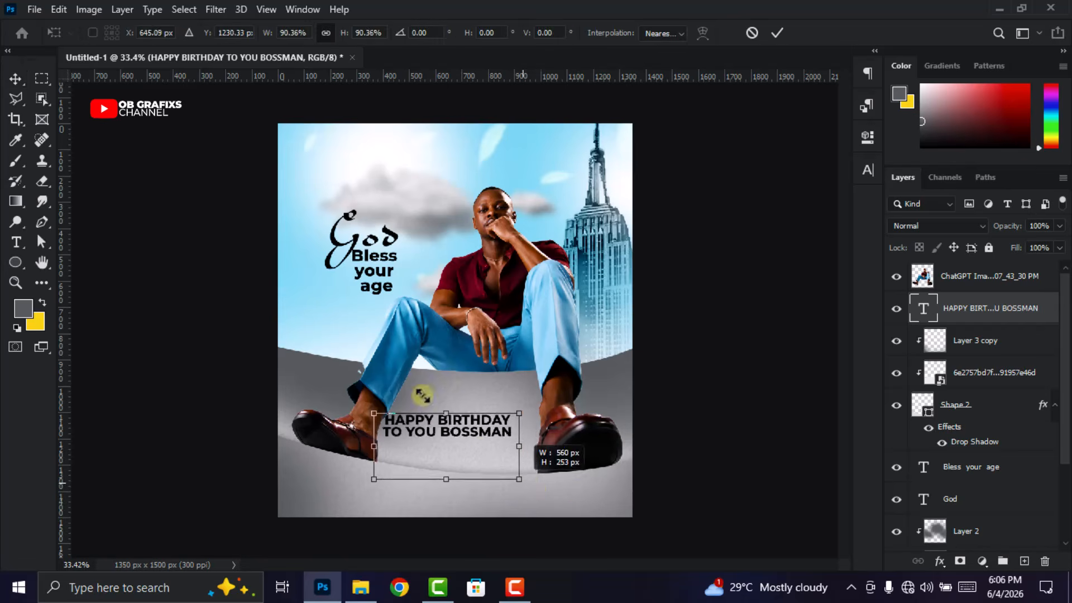
drag(440, 417, 449, 416)
key(Return)
click(324, 312)
scroll(324, 311, up, 1)
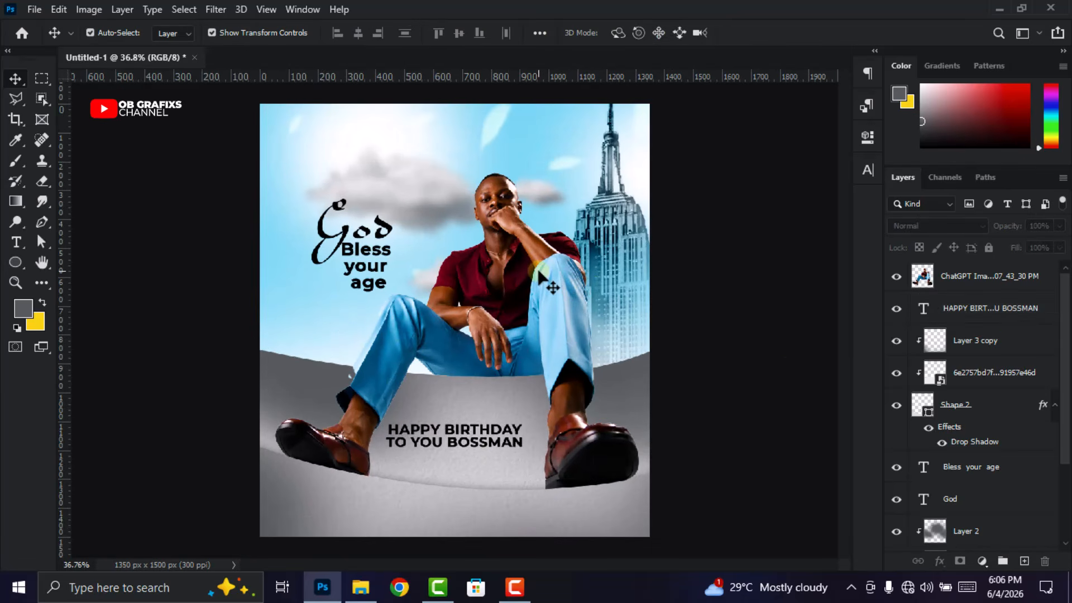
Convert the seated man's image layer to a smart object.
click(625, 312)
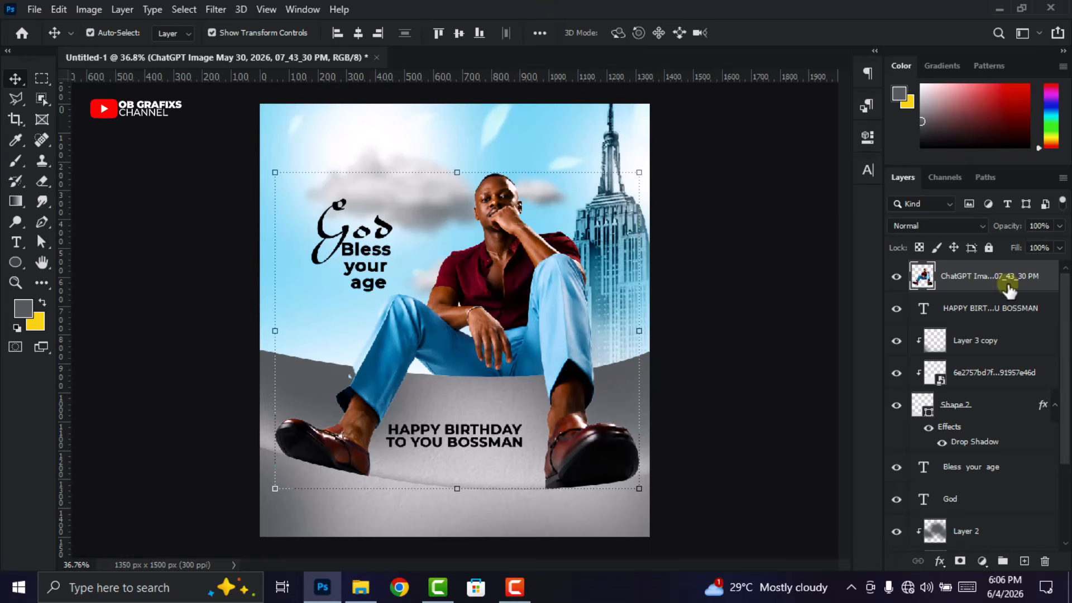
right_click(1003, 276)
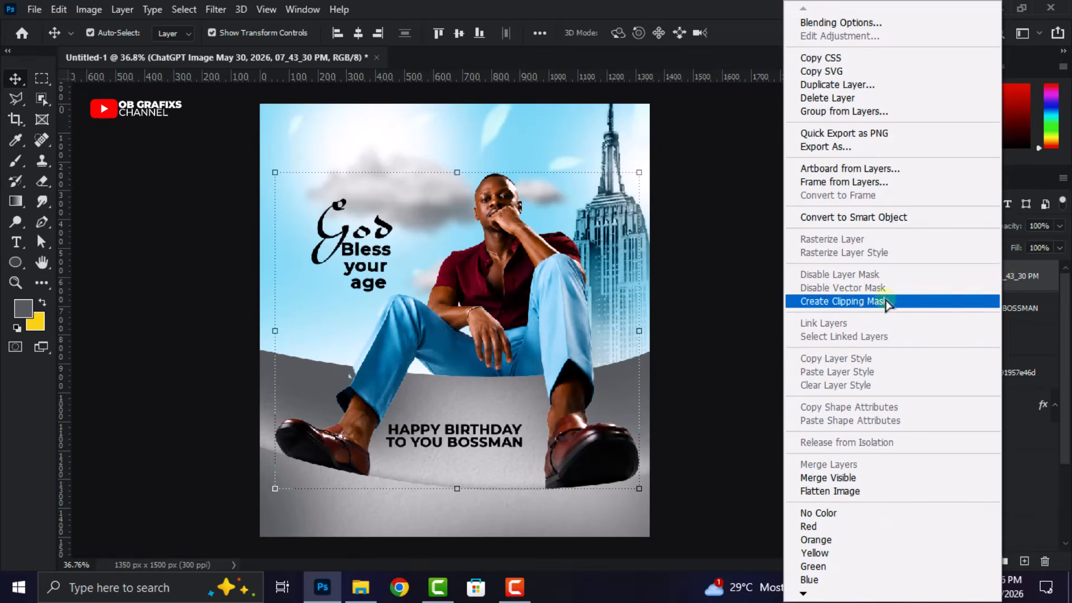
click(838, 218)
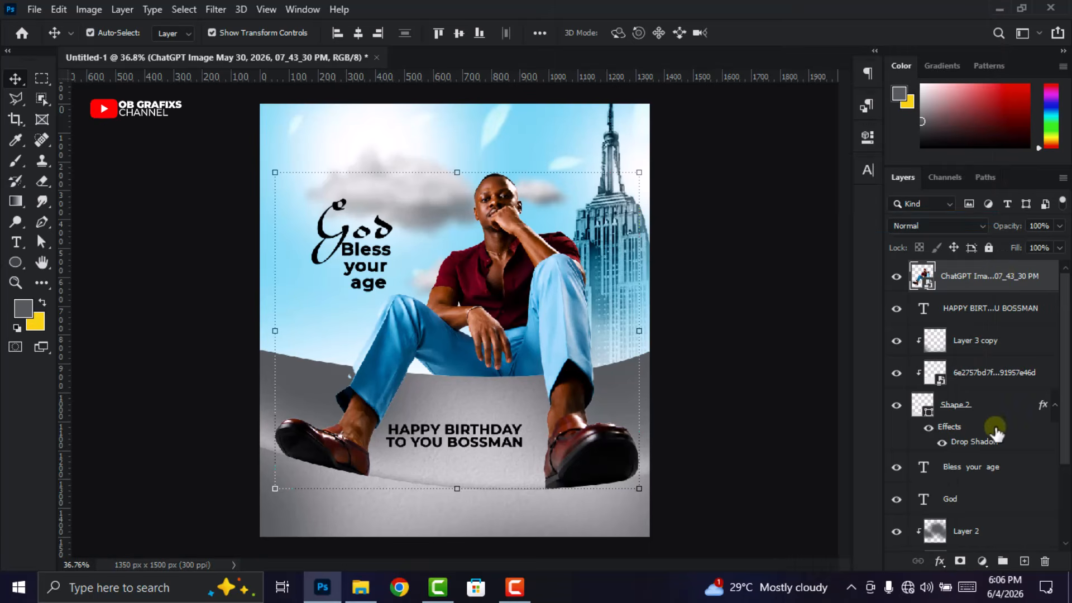
Group all layers from Shape 1 up to Layer 3 copy, including the God and Bless your age text.
scroll(997, 433, down, 1)
scroll(996, 433, down, 3)
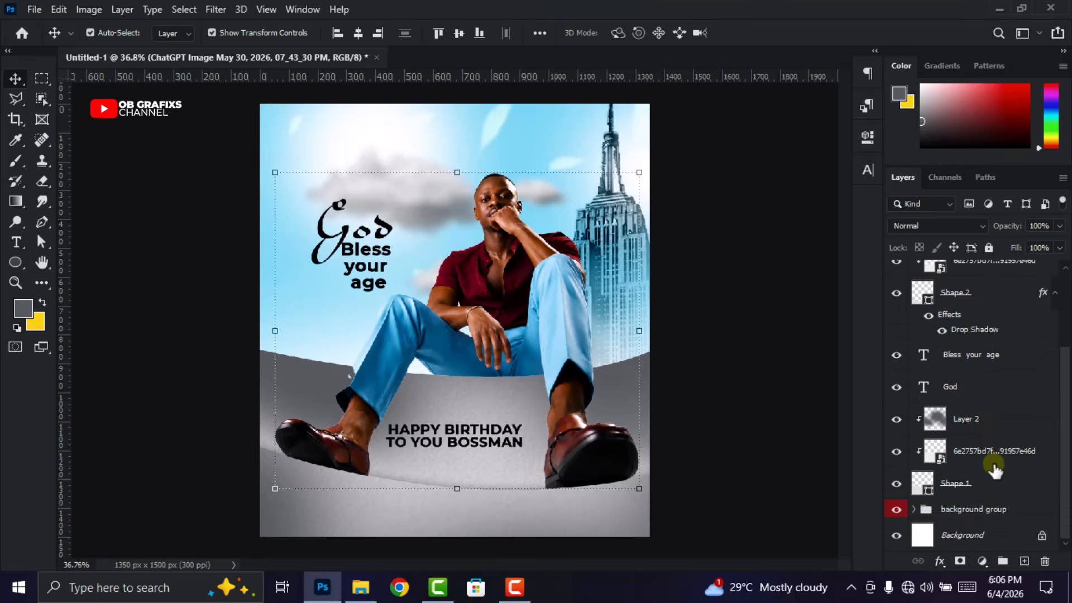
click(986, 487)
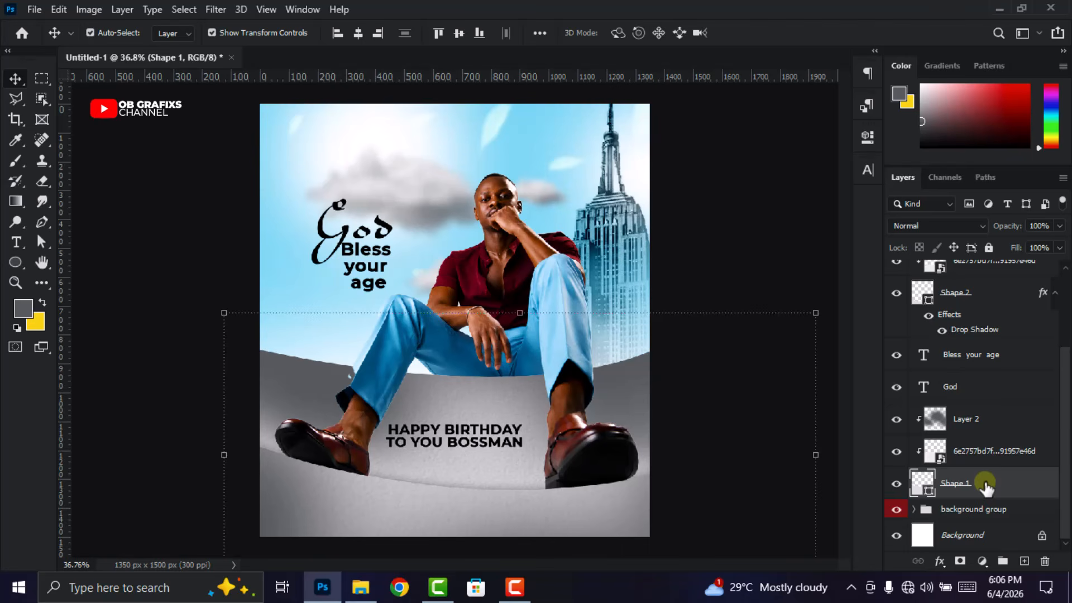
scroll(986, 488, up, 2)
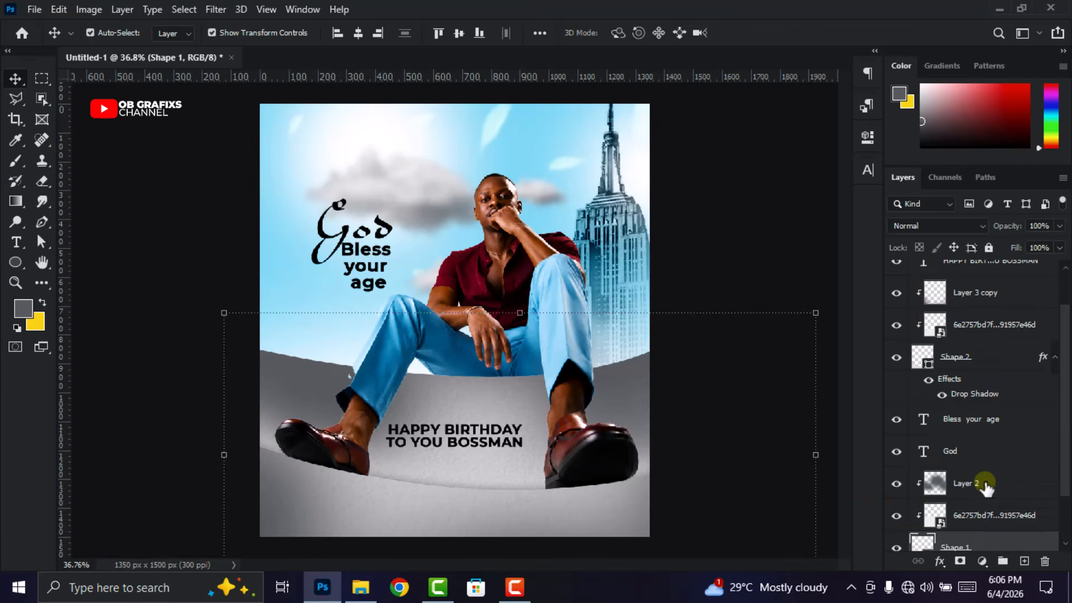
scroll(989, 489, up, 2)
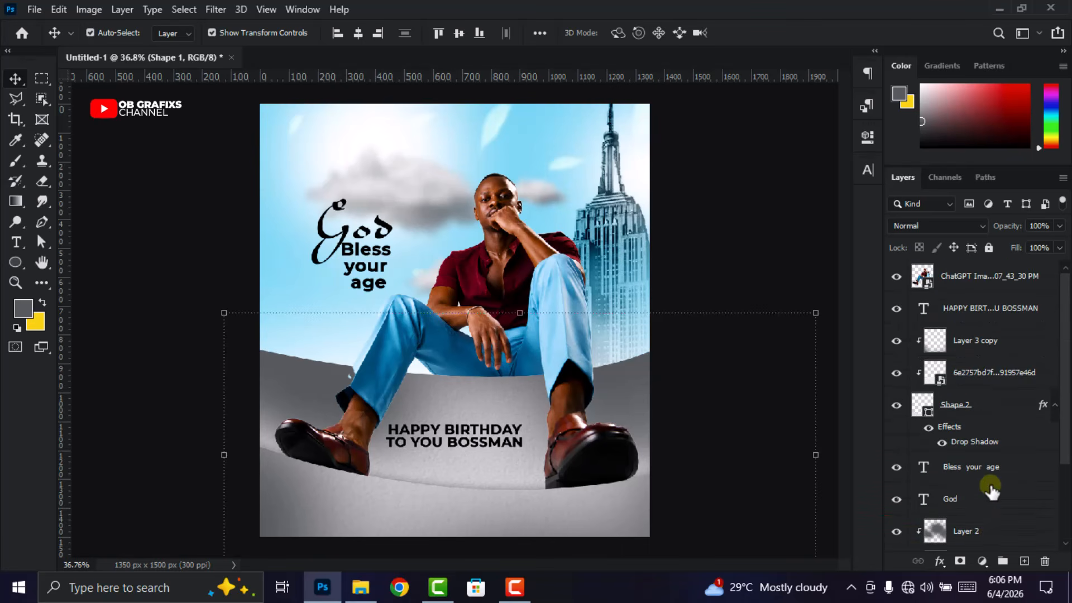
scroll(991, 490, down, 3)
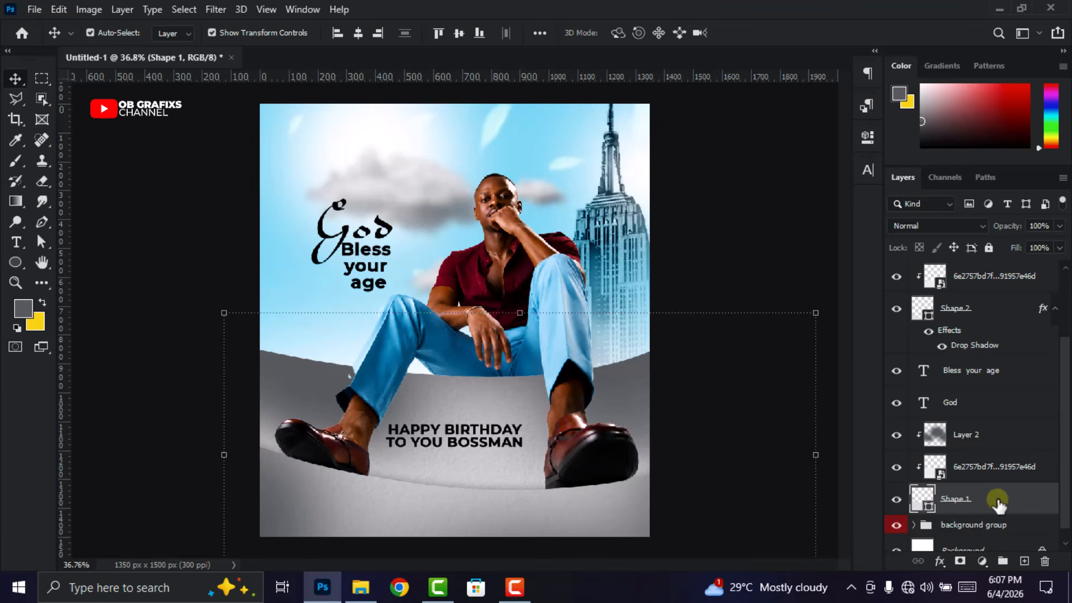
scroll(998, 503, up, 3)
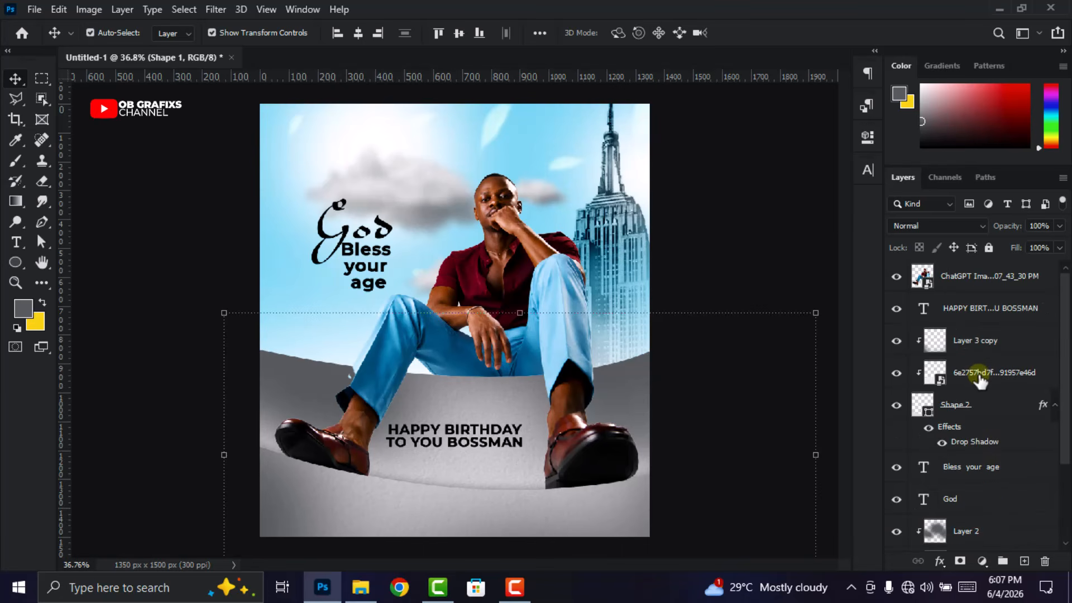
shift+click(976, 345)
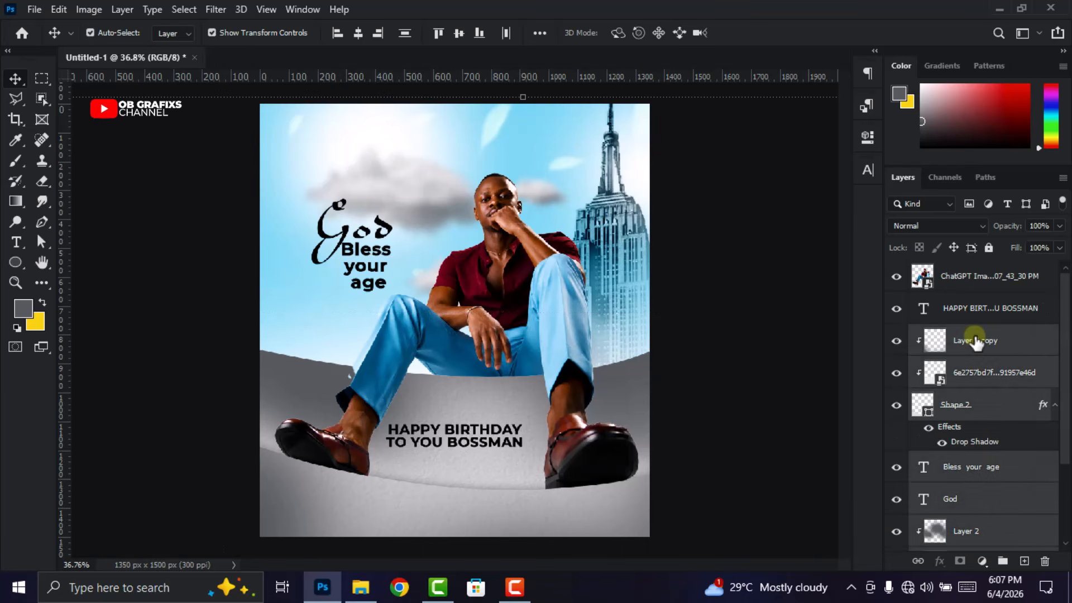
scroll(990, 403, down, 2)
scroll(990, 403, down, 2)
drag(1012, 479, 1009, 556)
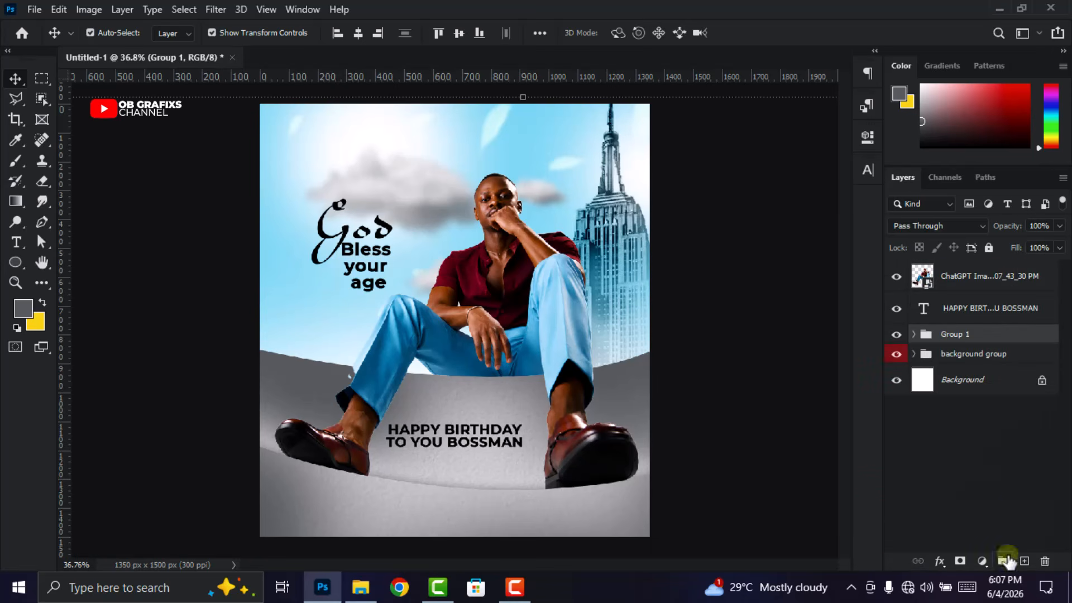
Rename the new layer group as SHAPE GROUP.
double_click(954, 335)
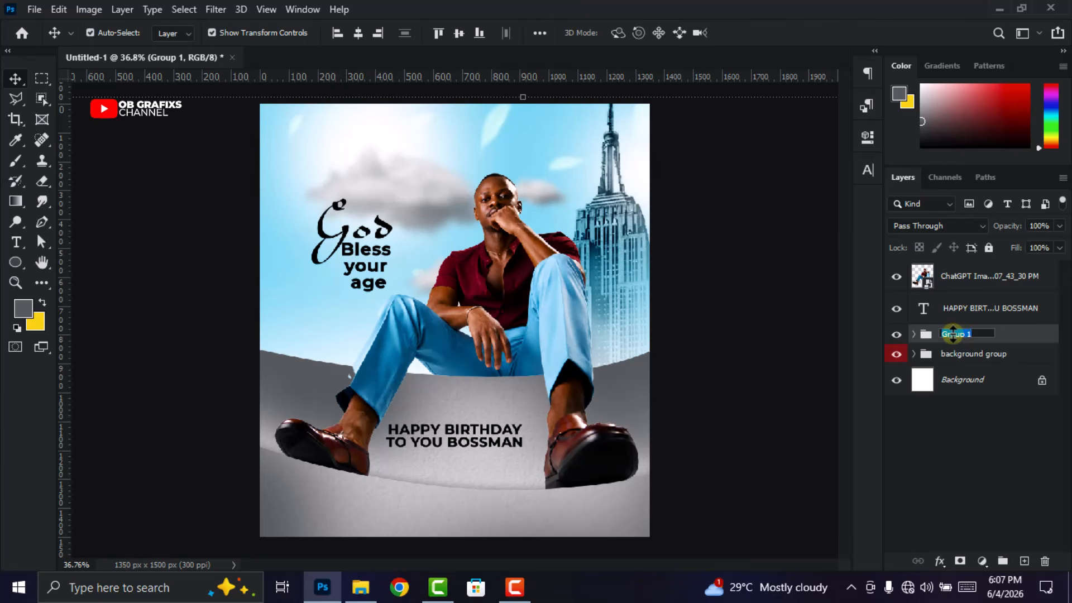
text(SHAPE GRP)
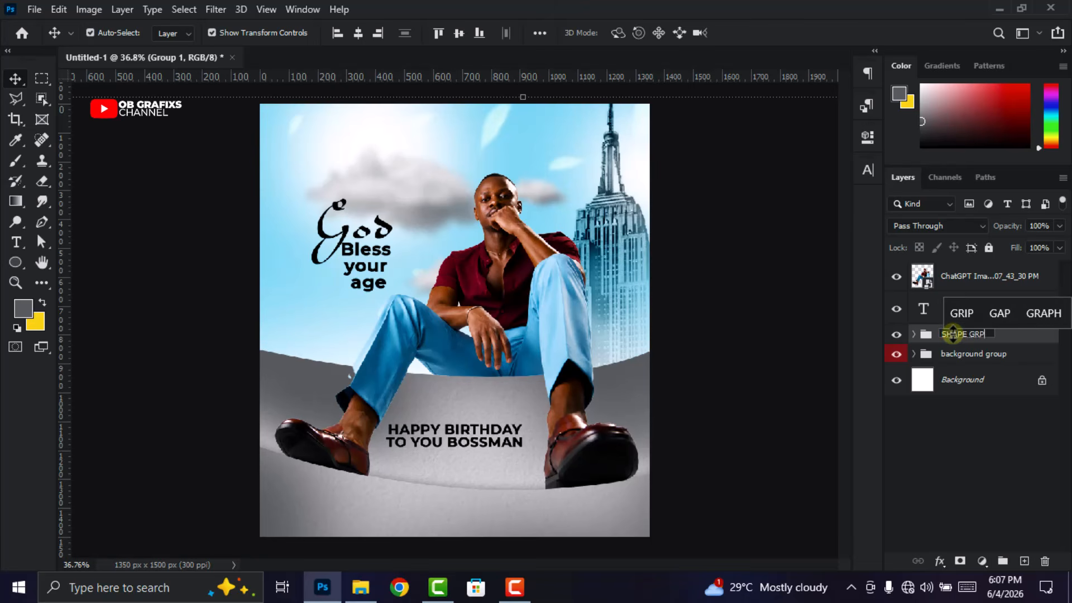
key(BackSpace)
text(OUP)
key(Return)
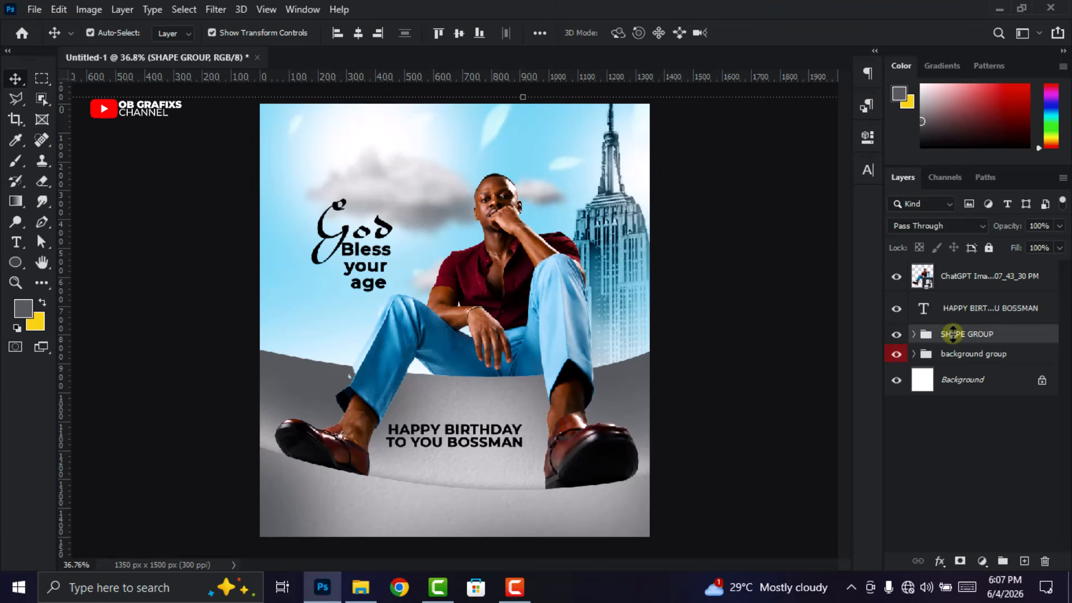
Give SHAPE GROUP an orange colour label and clear the layer selection.
right_click(957, 335)
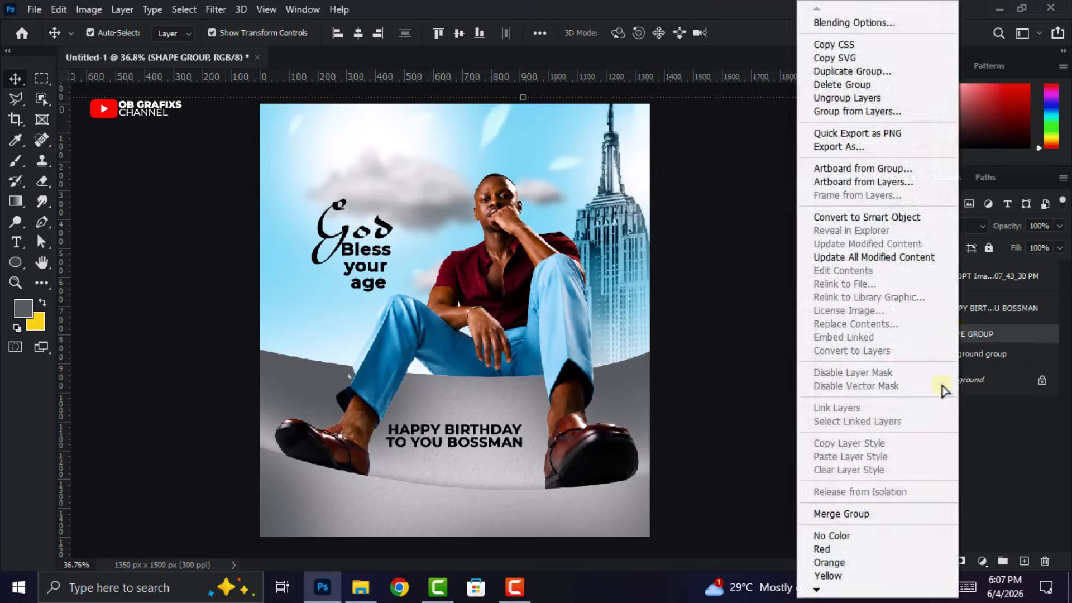
click(844, 562)
click(764, 335)
click(943, 278)
click(776, 453)
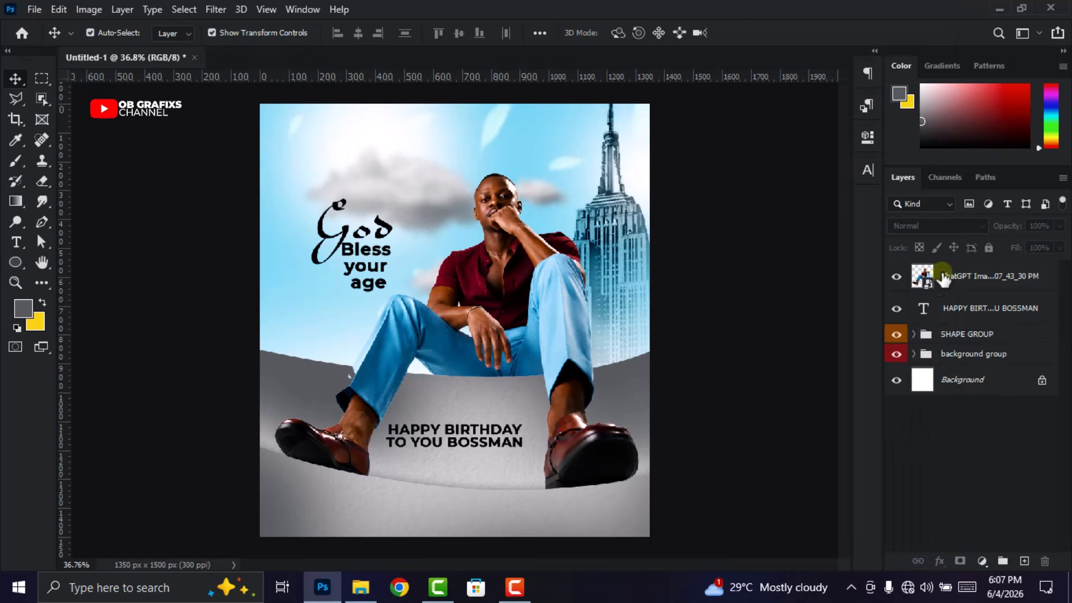
Start a Camera Raw Filter on the seated man with Contrast +17, Highlights +9, Shadows -1, Whites +8 and Blacks -19.
click(938, 282)
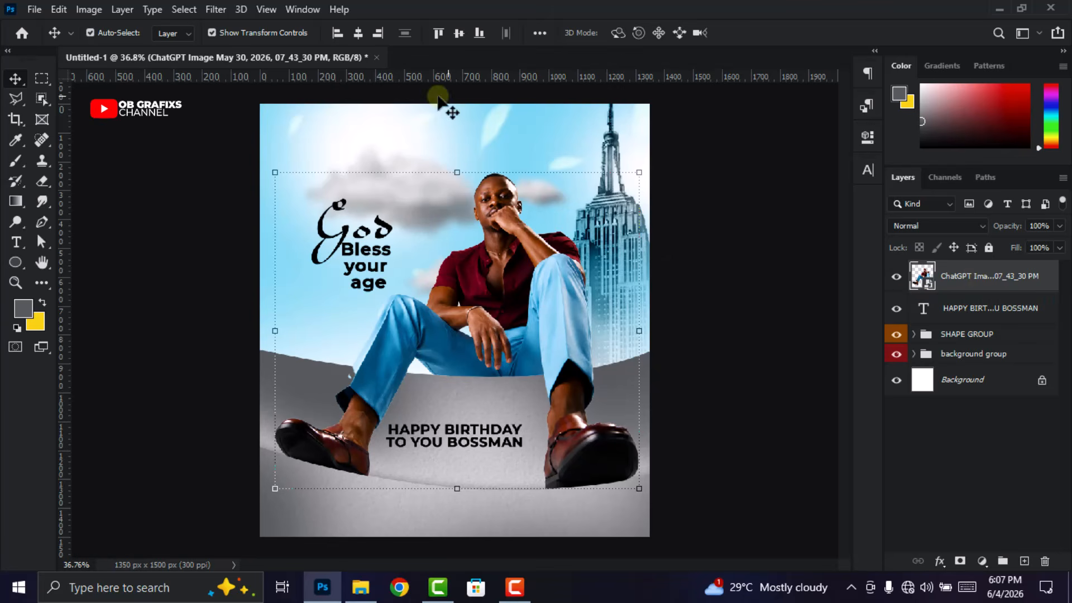
click(215, 10)
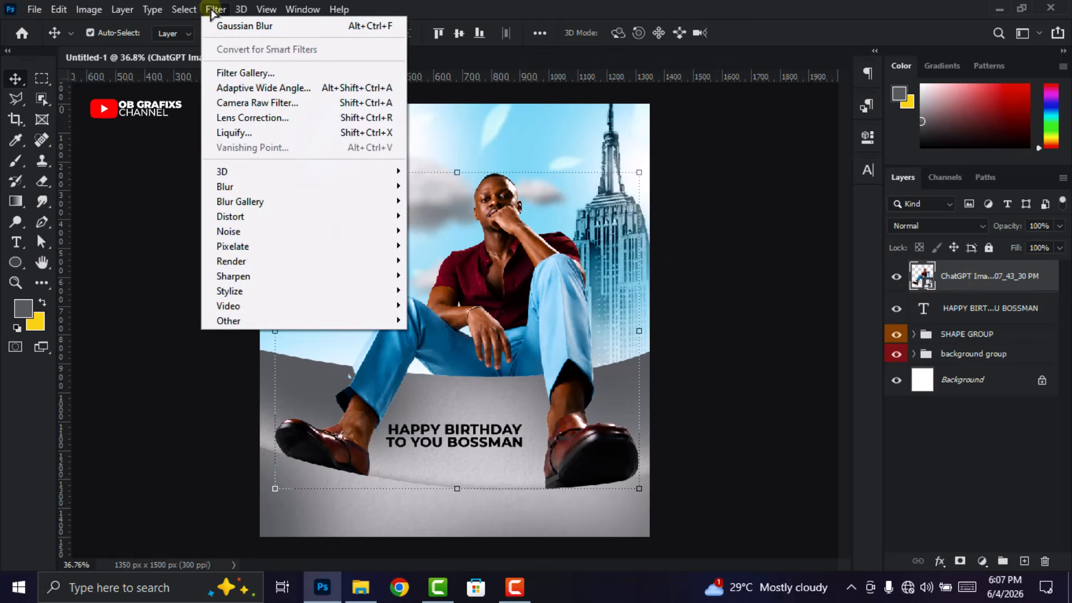
click(254, 105)
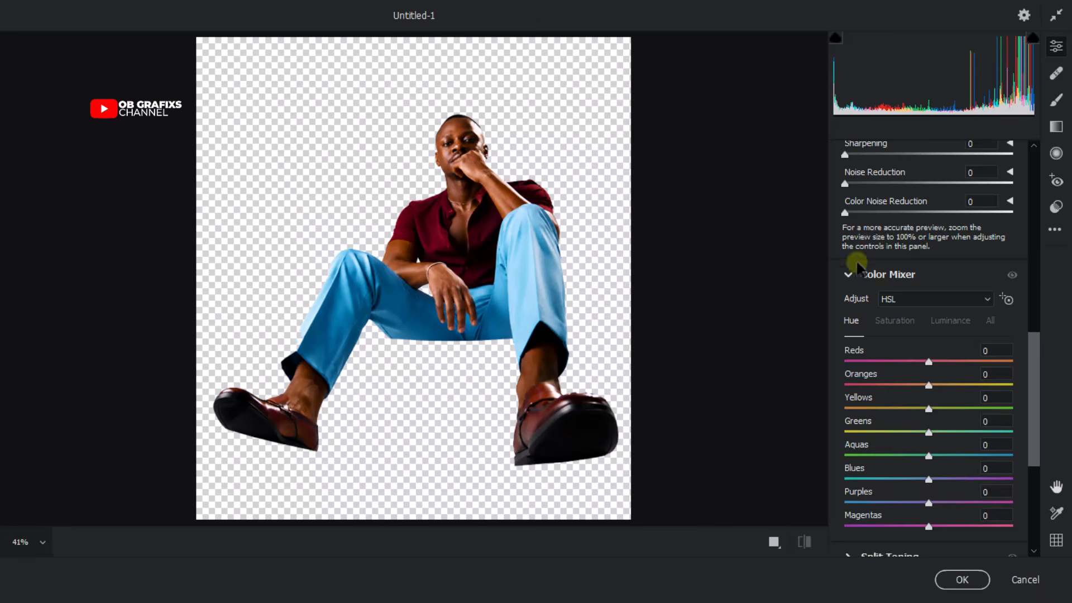
scroll(848, 249, up, 10)
click(985, 357)
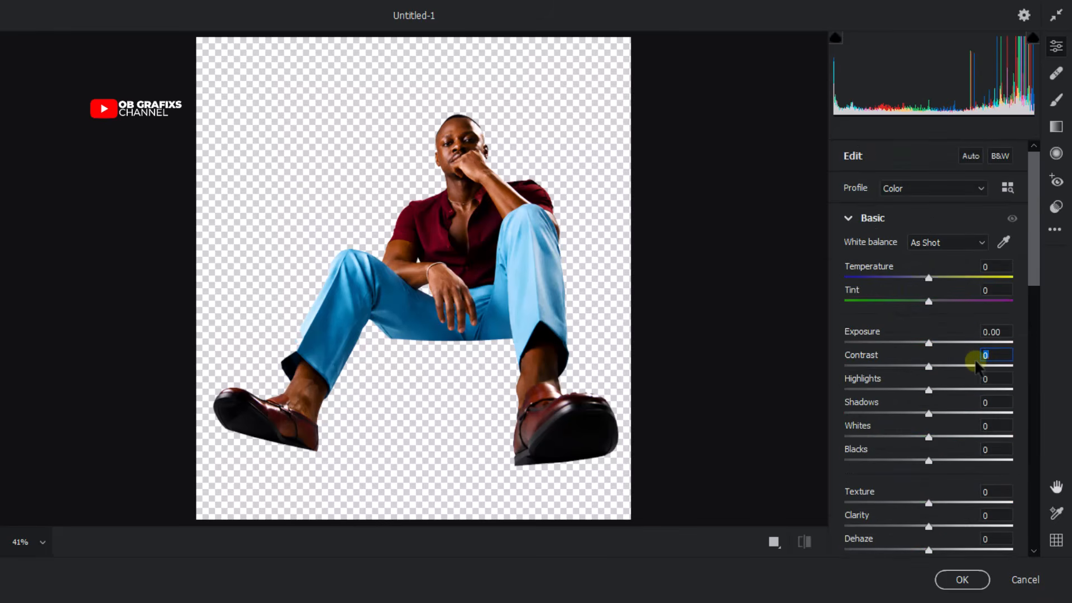
text(17)
click(992, 383)
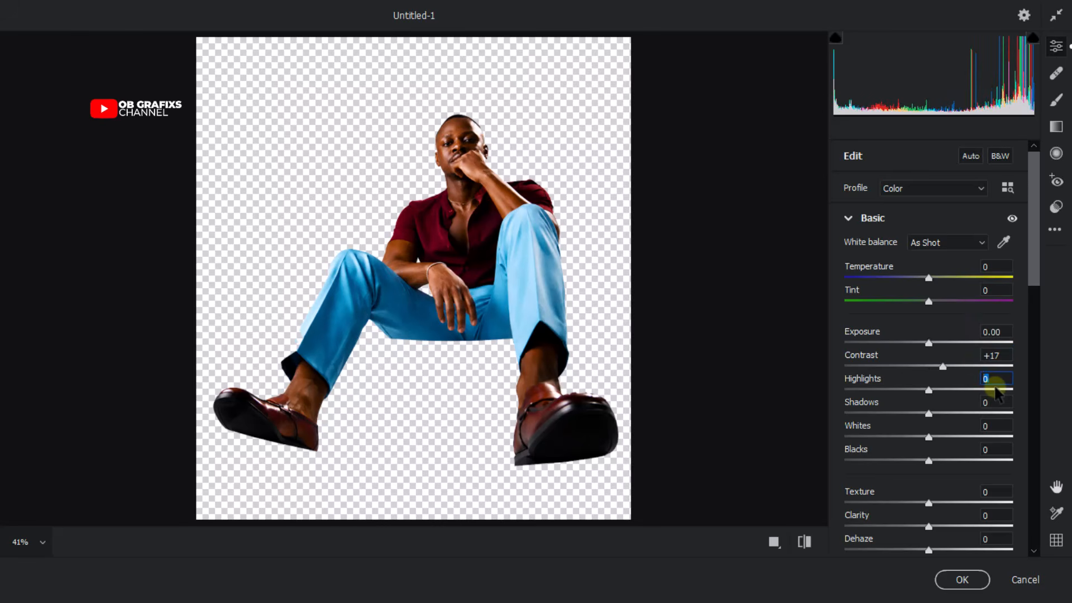
text(9)
click(992, 401)
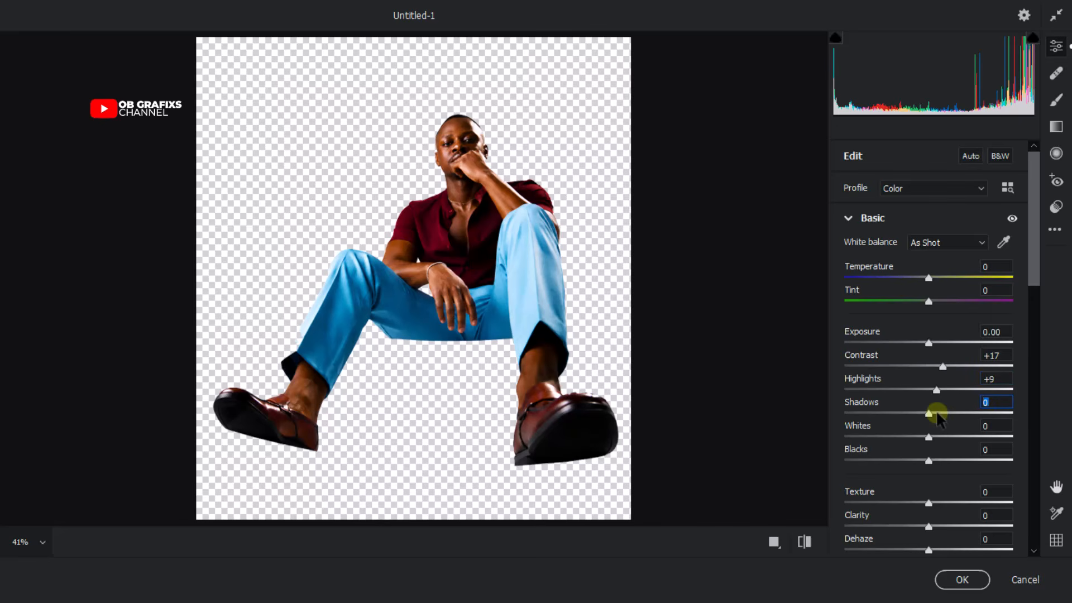
click(996, 426)
text(8)
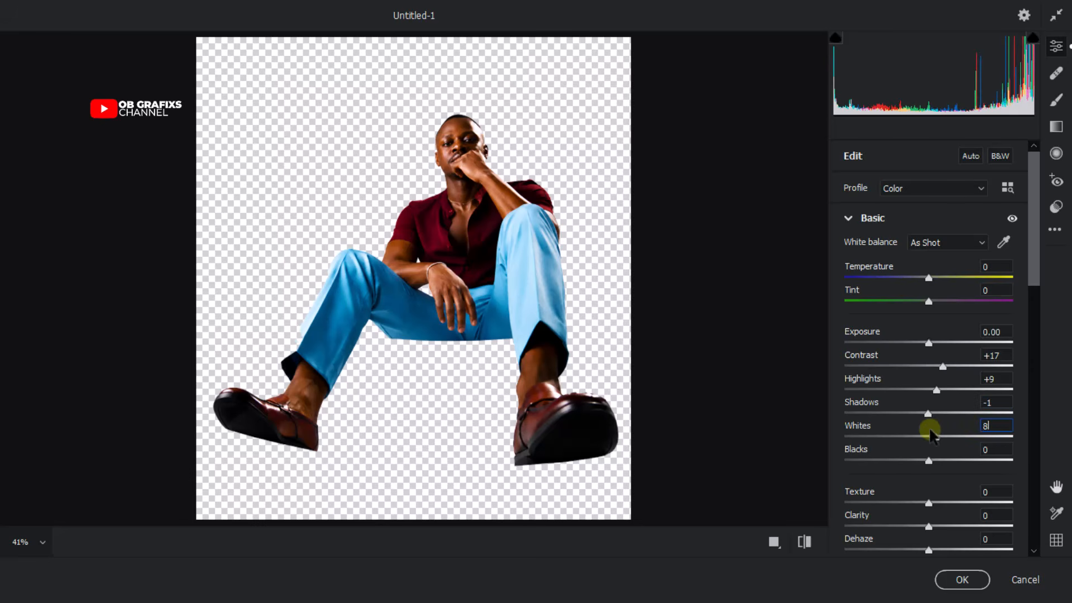
click(996, 449)
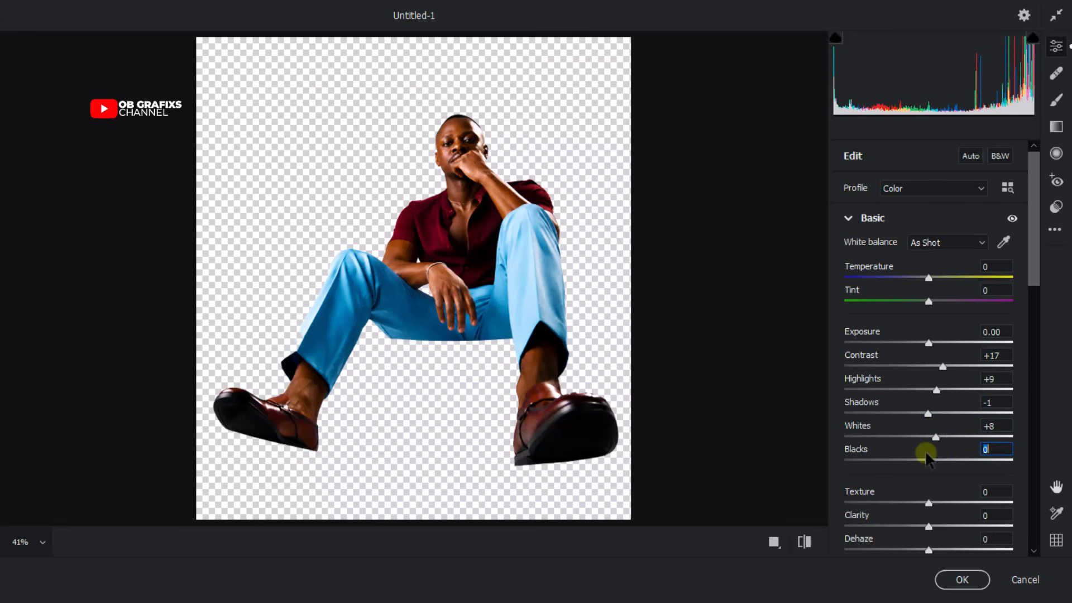
text(-19)
Set the man's Texture to +72, Clarity to +39, Dehaze to +34 and Saturation to +4.
scroll(930, 463, down, 3)
click(997, 416)
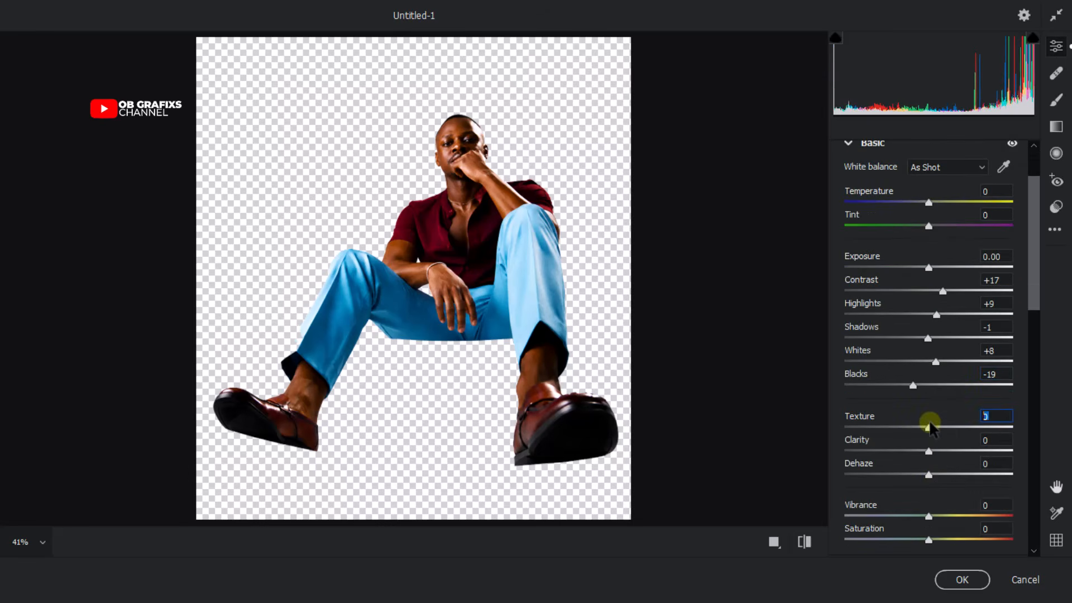
text(+72)
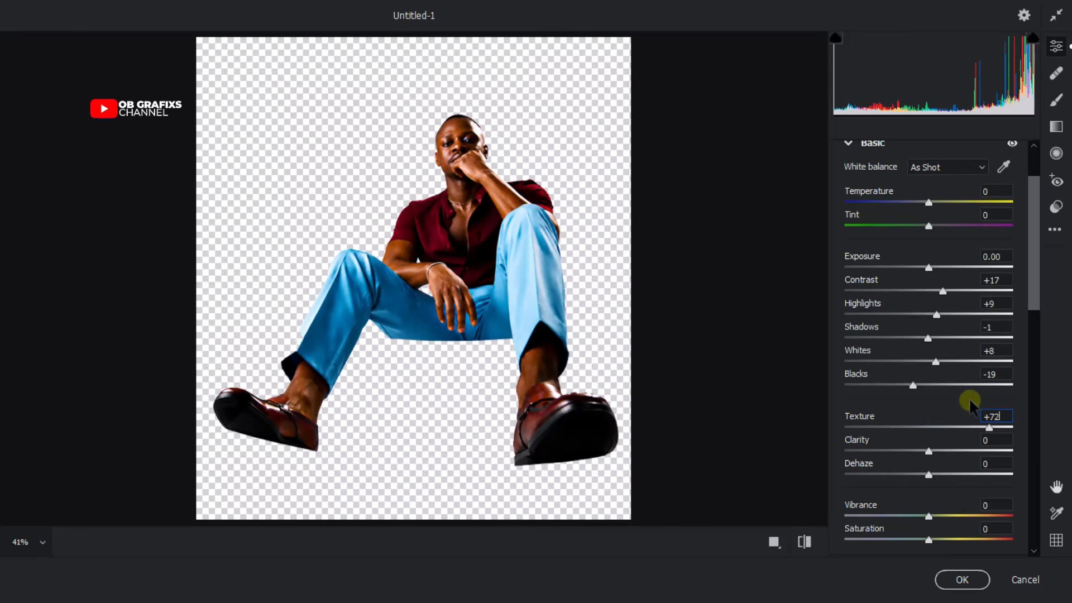
scroll(963, 401, down, 3)
click(997, 364)
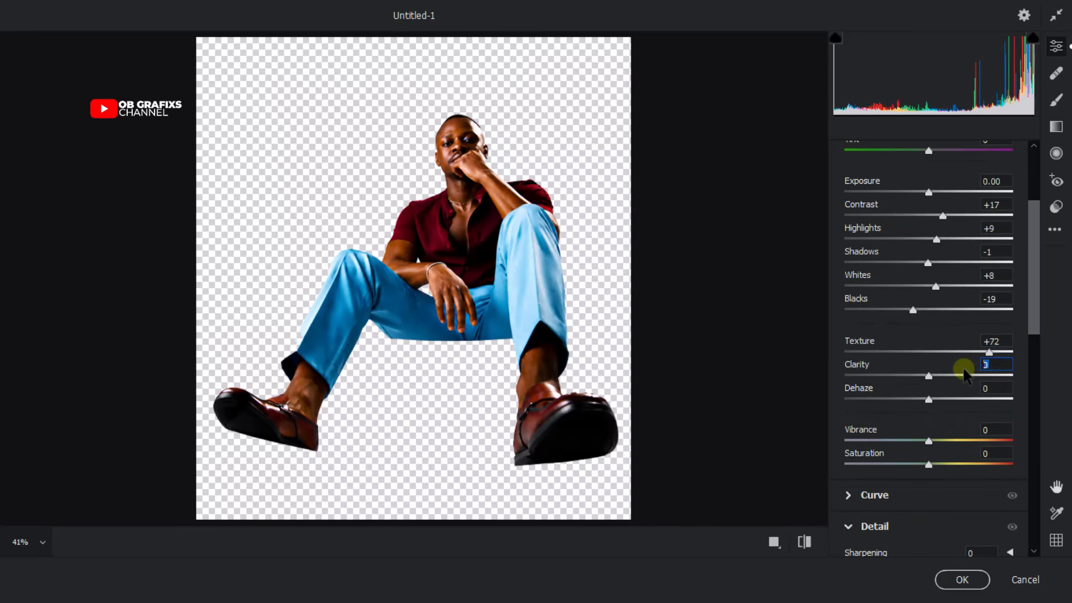
text(+39)
scroll(966, 372, down, 3)
click(996, 314)
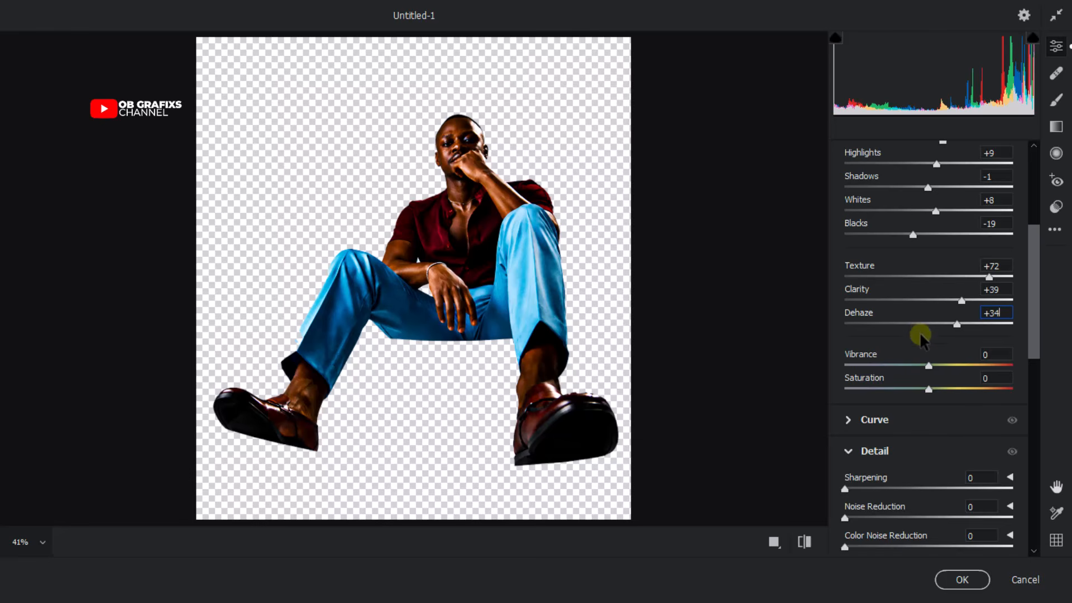
scroll(919, 335, down, 3)
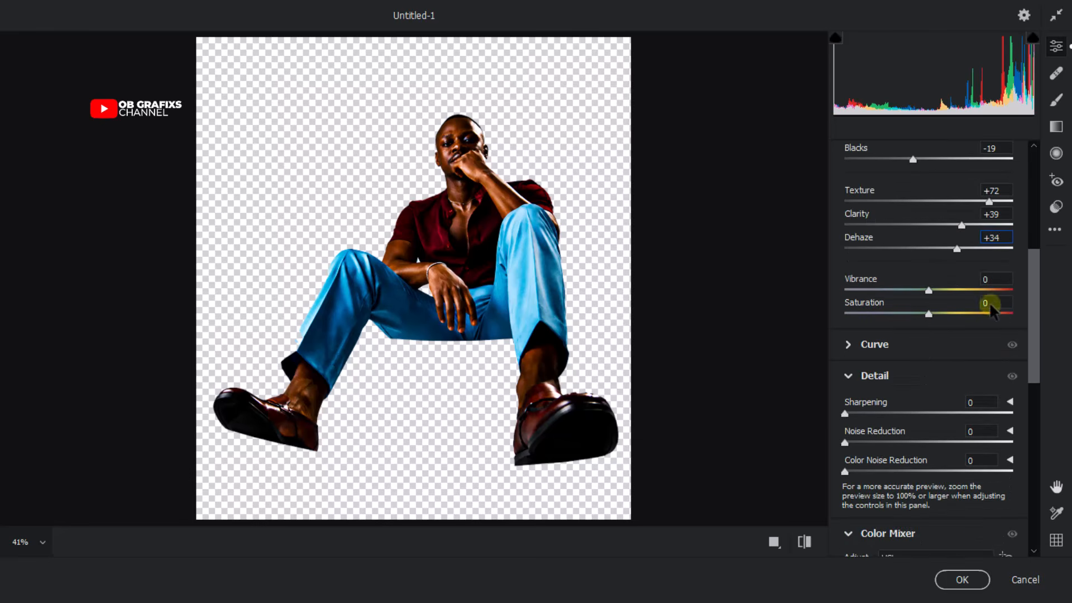
drag(933, 316, 936, 318)
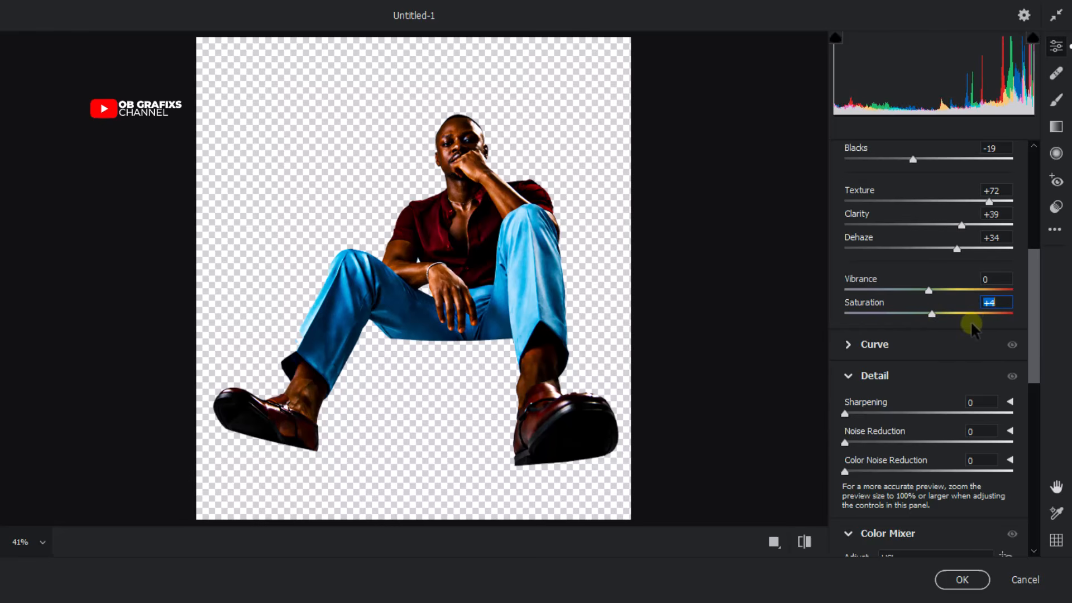
Set Noise Reduction to 70, apply the Camera Raw Filter and collapse the man layer's smart filter list.
scroll(970, 321, down, 1)
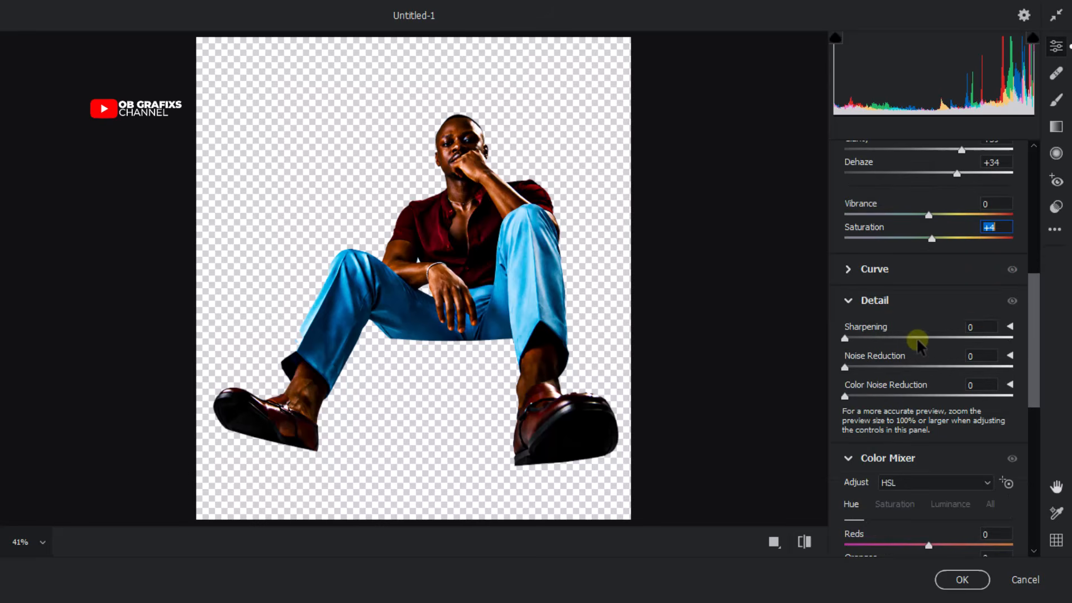
click(974, 327)
drag(844, 368, 875, 368)
mouse_move(940, 377)
mouse_down()
mouse_move(901, 386)
mouse_move(961, 383)
mouse_up()
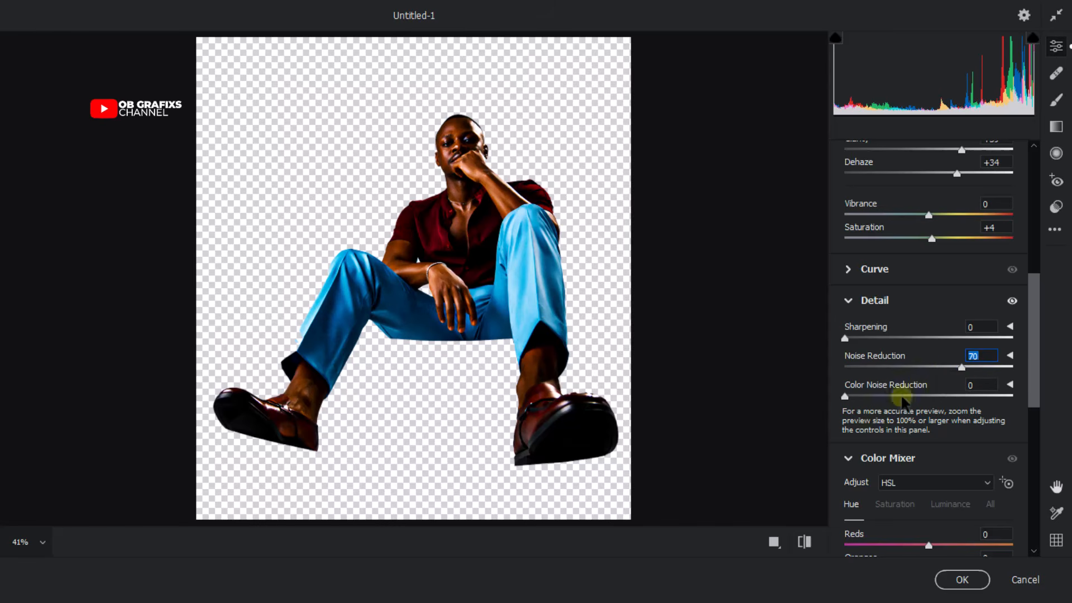
scroll(890, 439, down, 3)
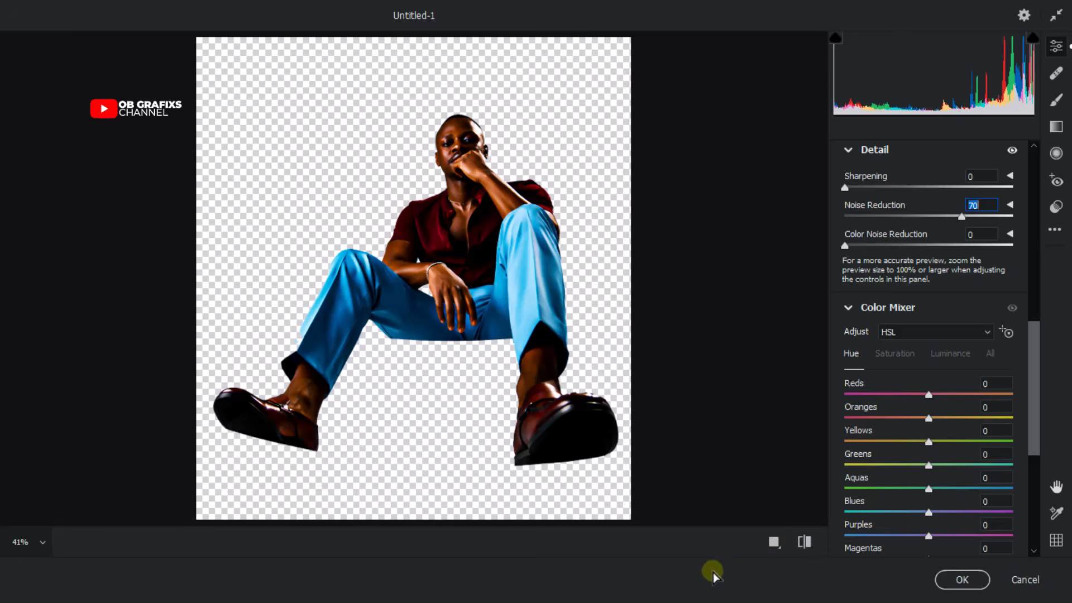
click(960, 581)
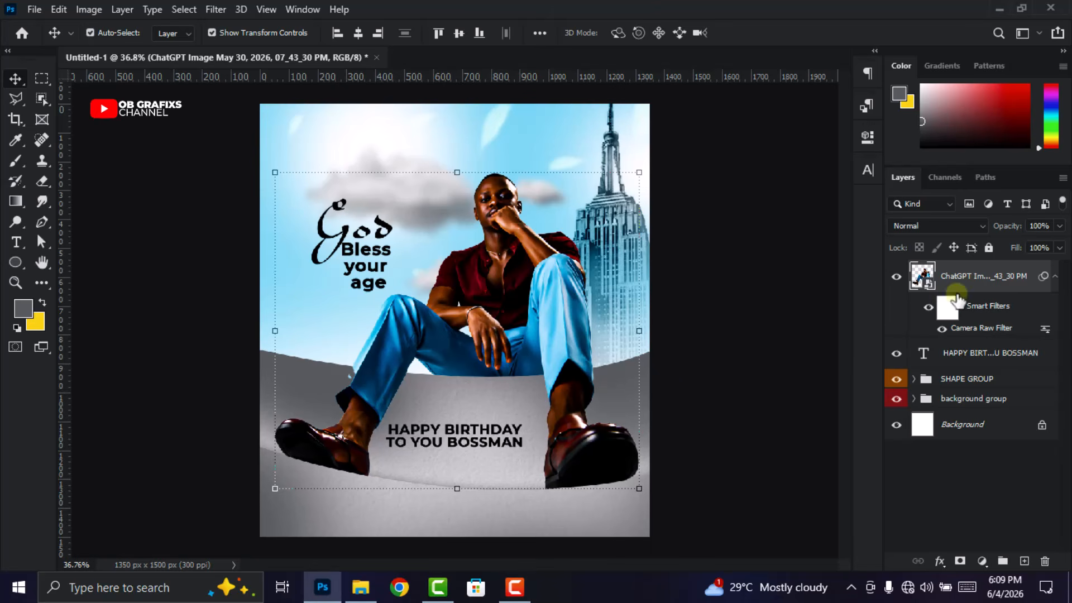
click(1055, 276)
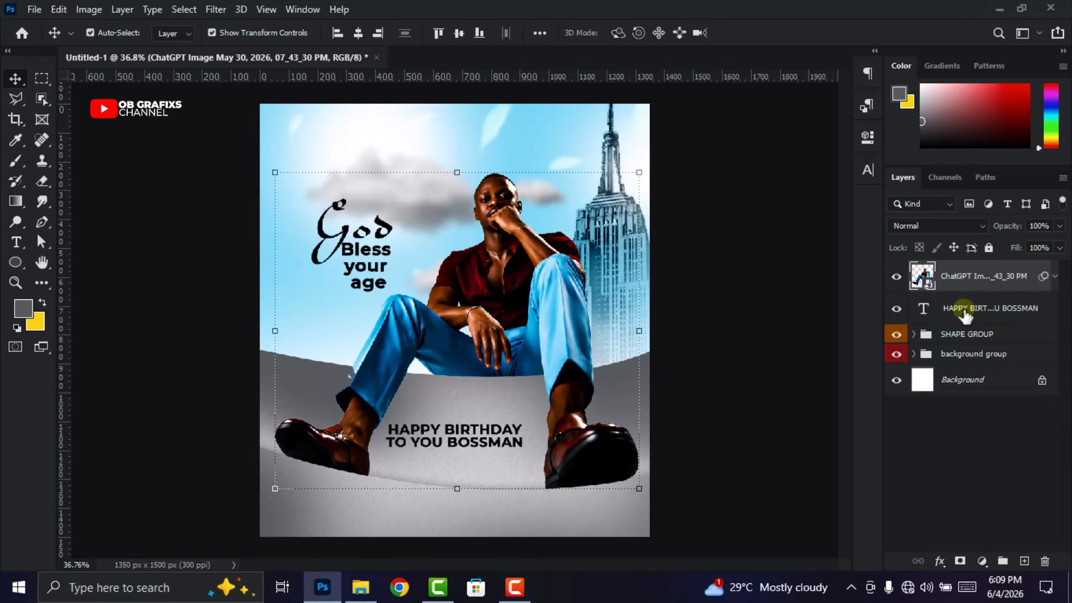
Recolour the word "God" to dark red 6a0117 sampled from the man's shirt, copying the hex code.
click(749, 330)
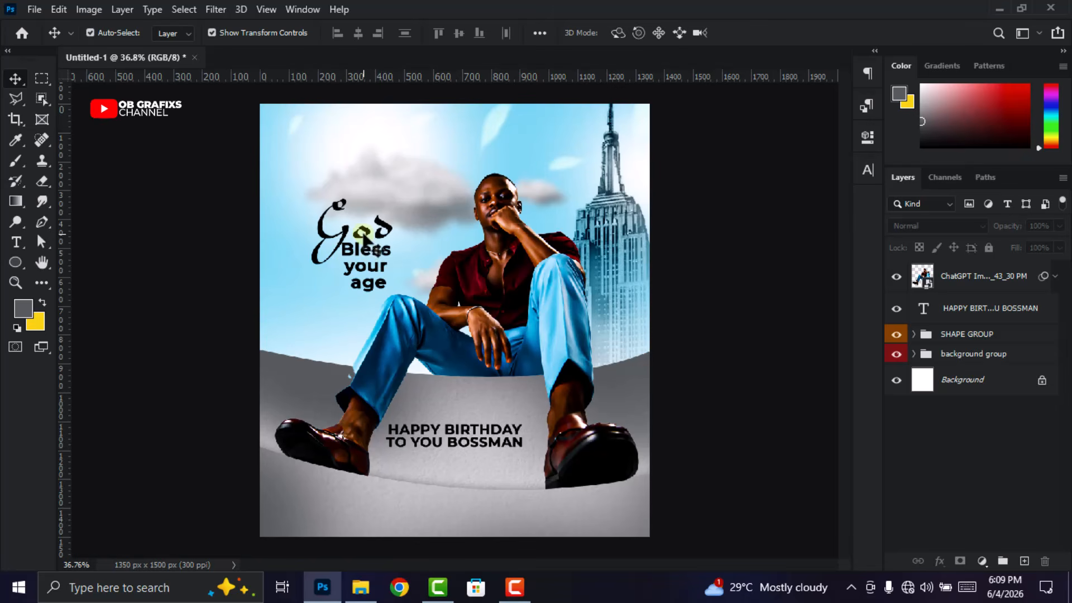
click(372, 258)
scroll(925, 463, down, 2)
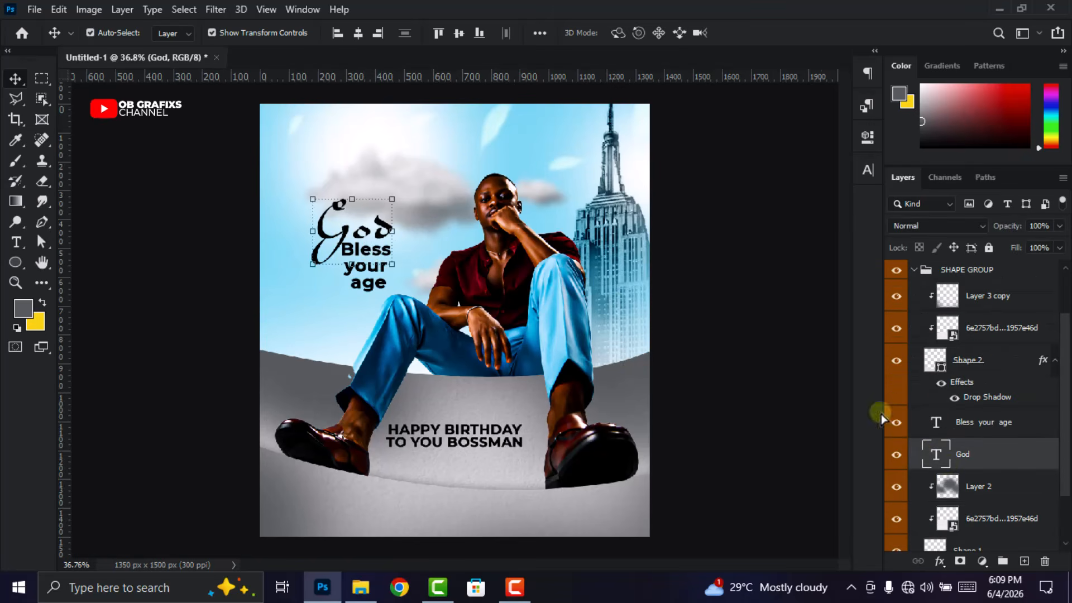
double_click(936, 453)
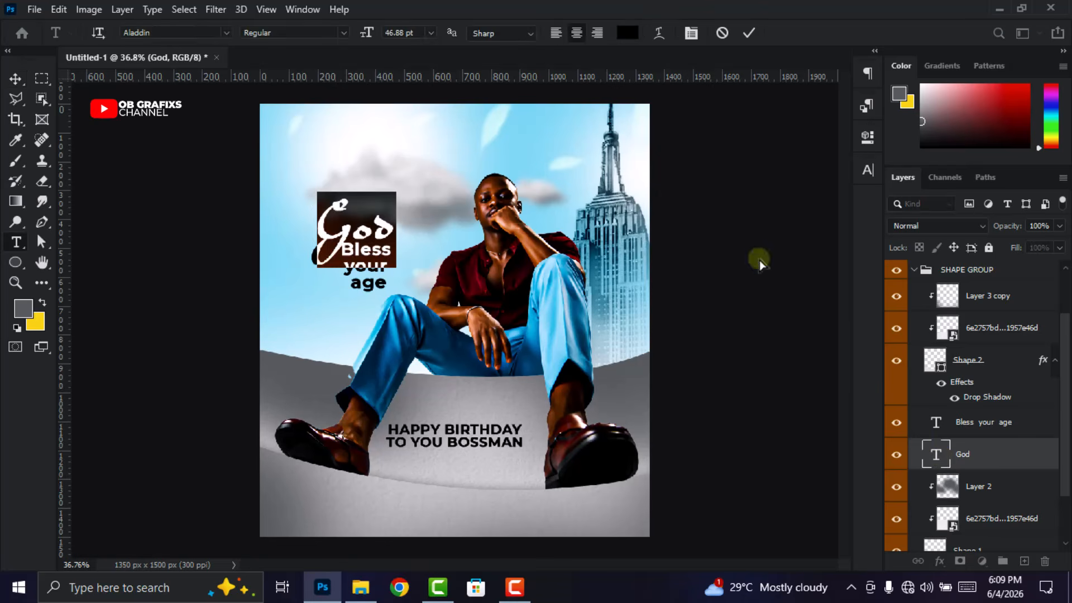
click(627, 32)
click(478, 286)
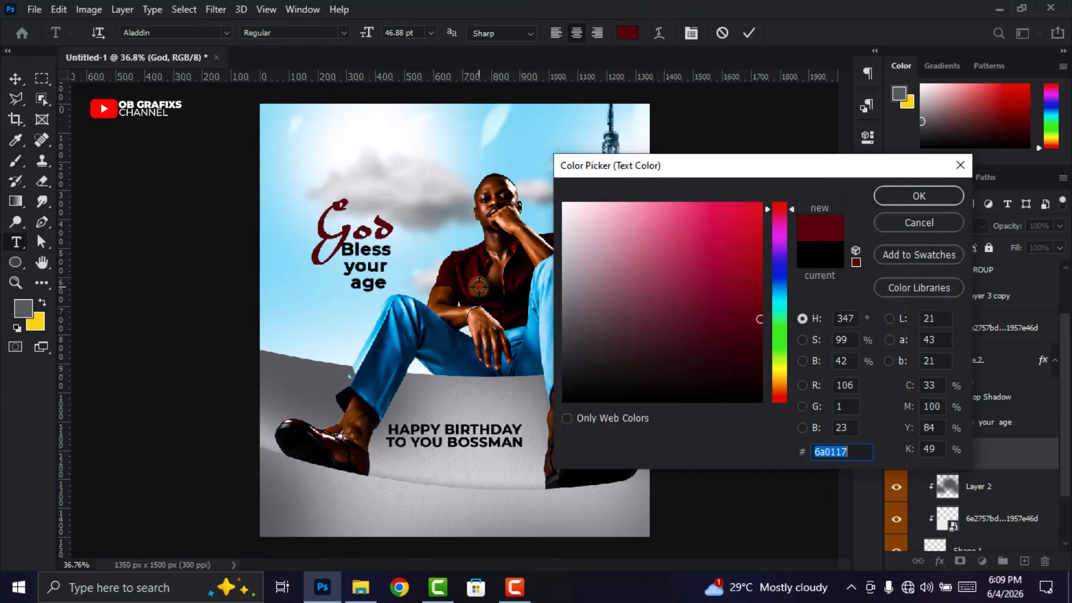
right_click(835, 454)
click(880, 287)
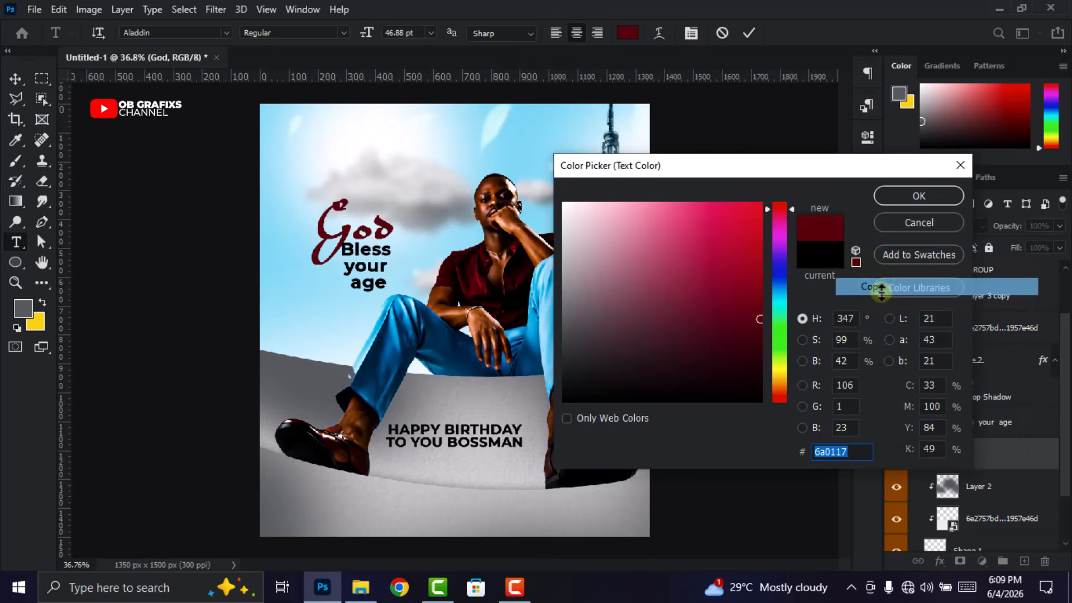
click(916, 196)
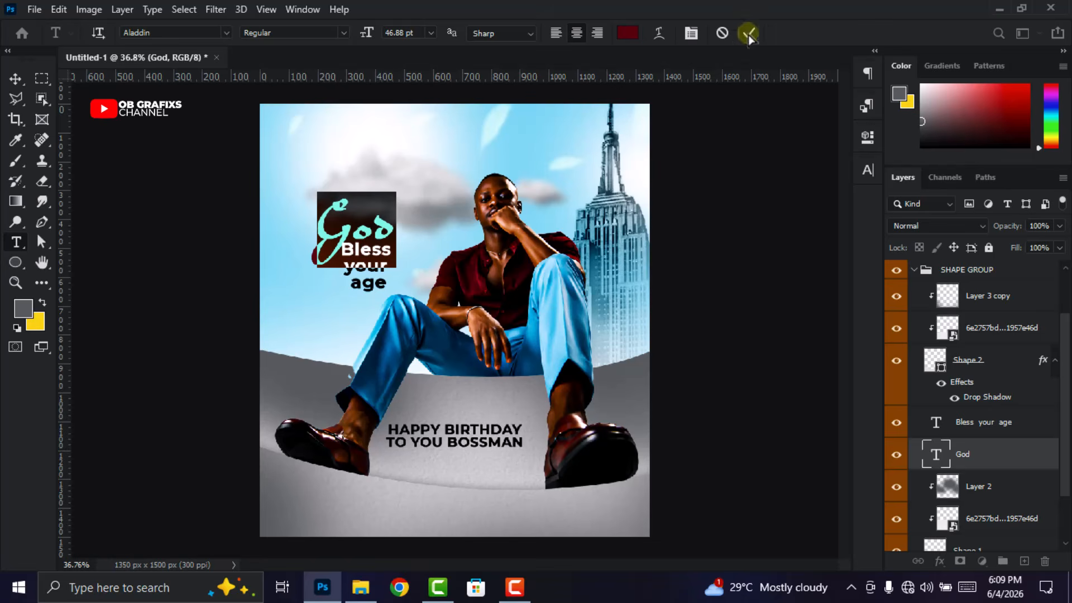
click(530, 416)
key(v)
Recolour only the word BOSSMAN in the birthday text with the copied dark red 6a0117.
click(496, 445)
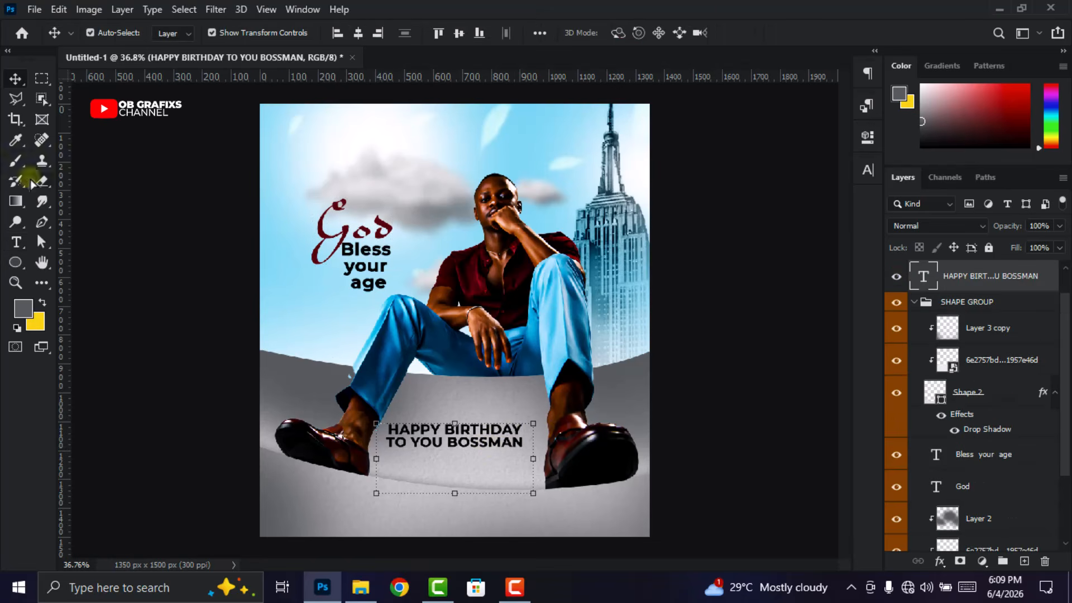
click(17, 241)
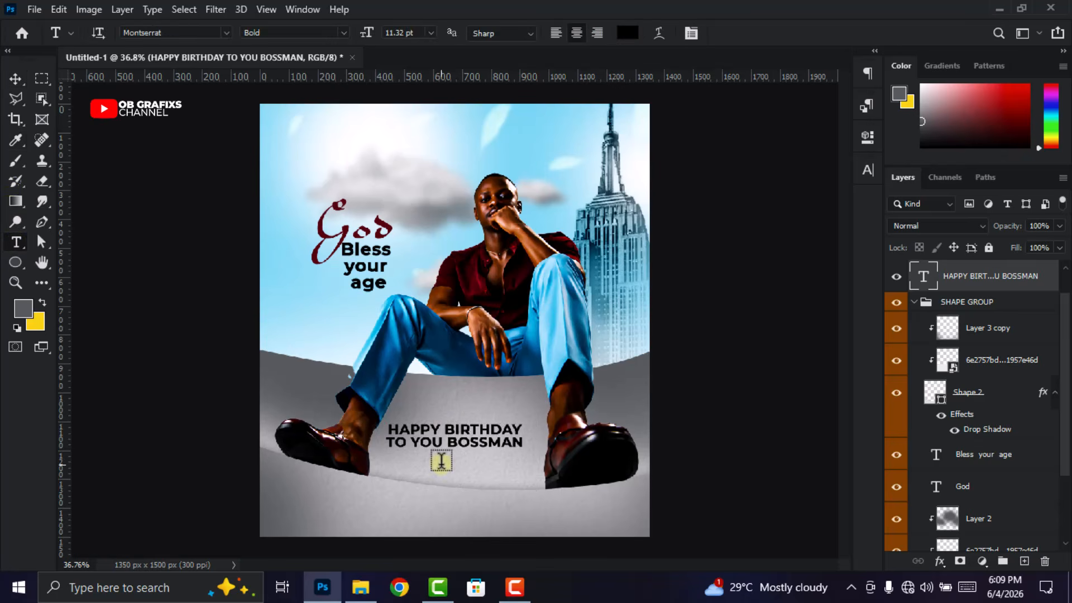
drag(447, 444, 530, 445)
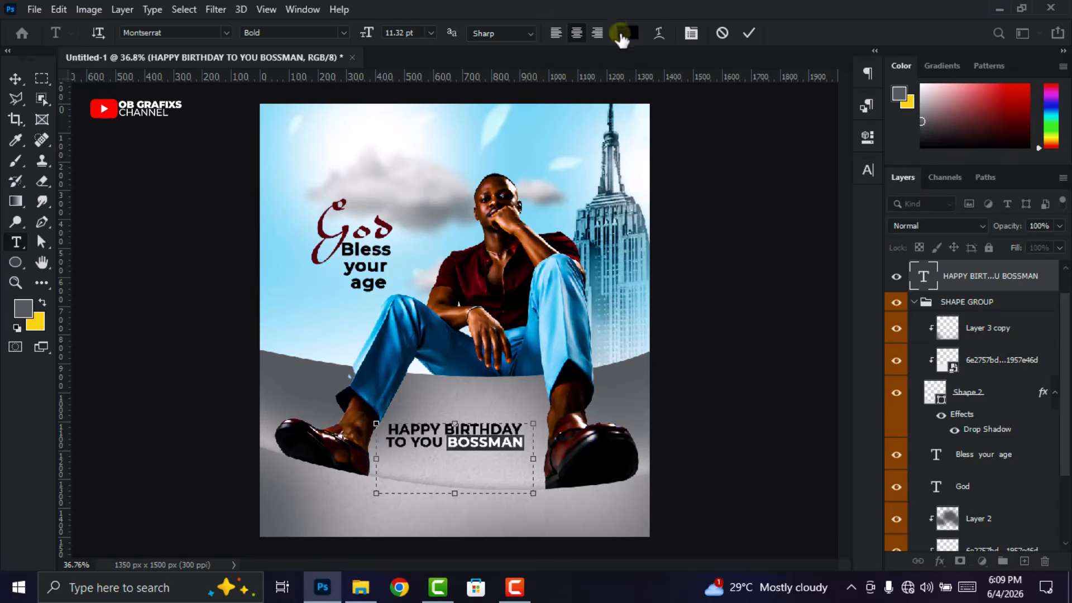
click(627, 32)
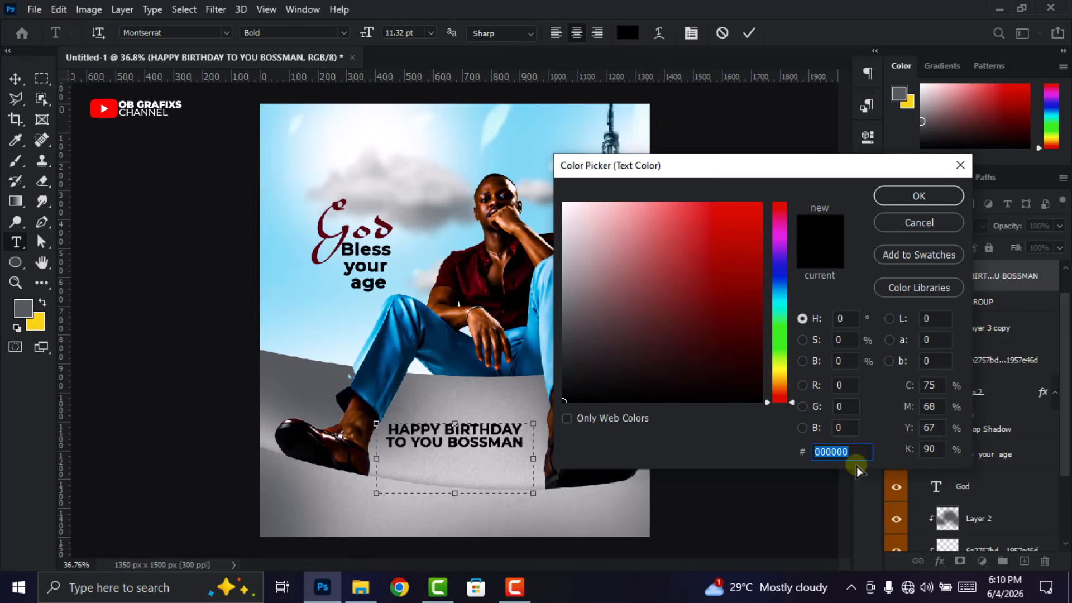
key(ctrl+v)
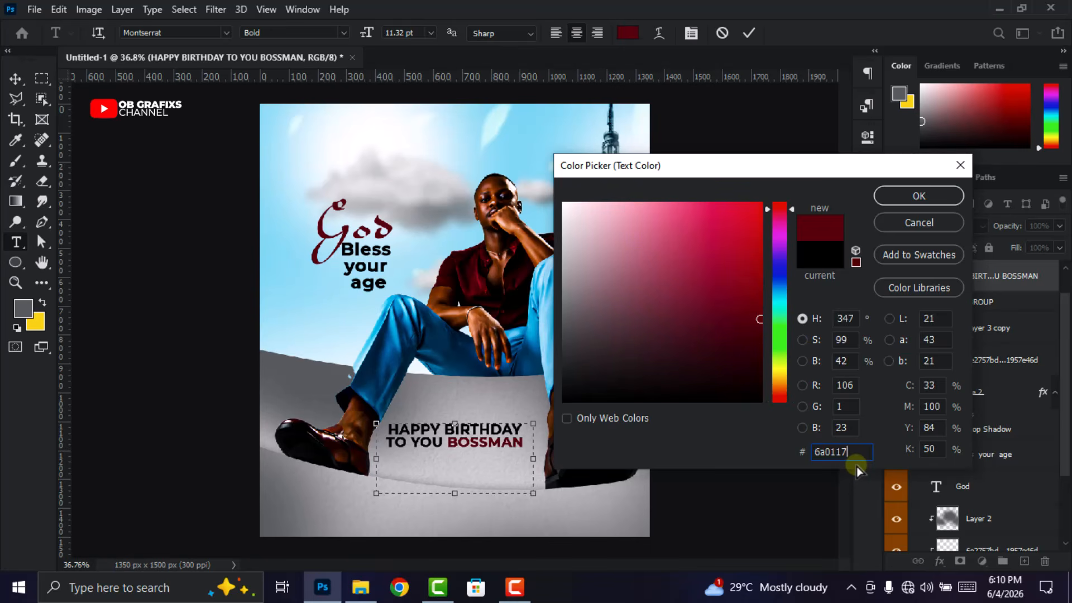
click(937, 196)
Set the word BOSSMAN to the Montserrat Black weight, commit the text edit and clear the layer selection.
click(868, 169)
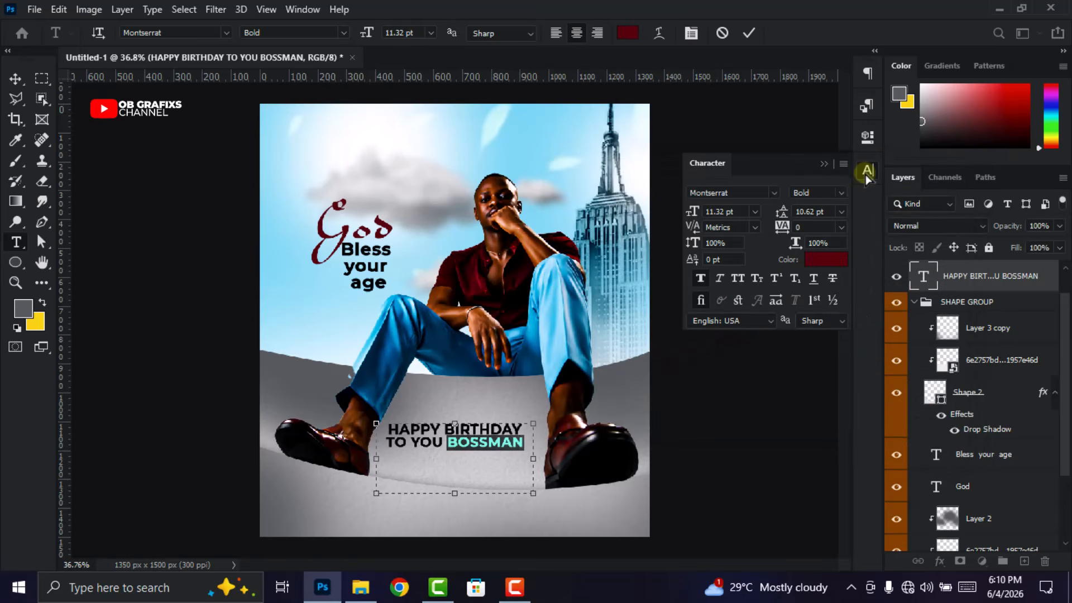
click(841, 193)
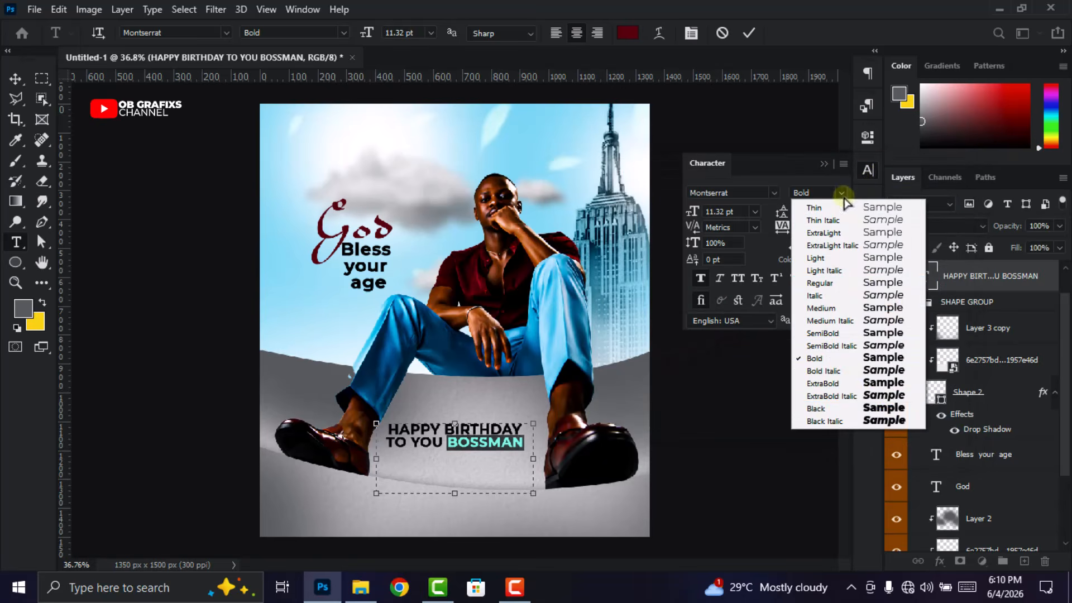
click(849, 408)
click(748, 33)
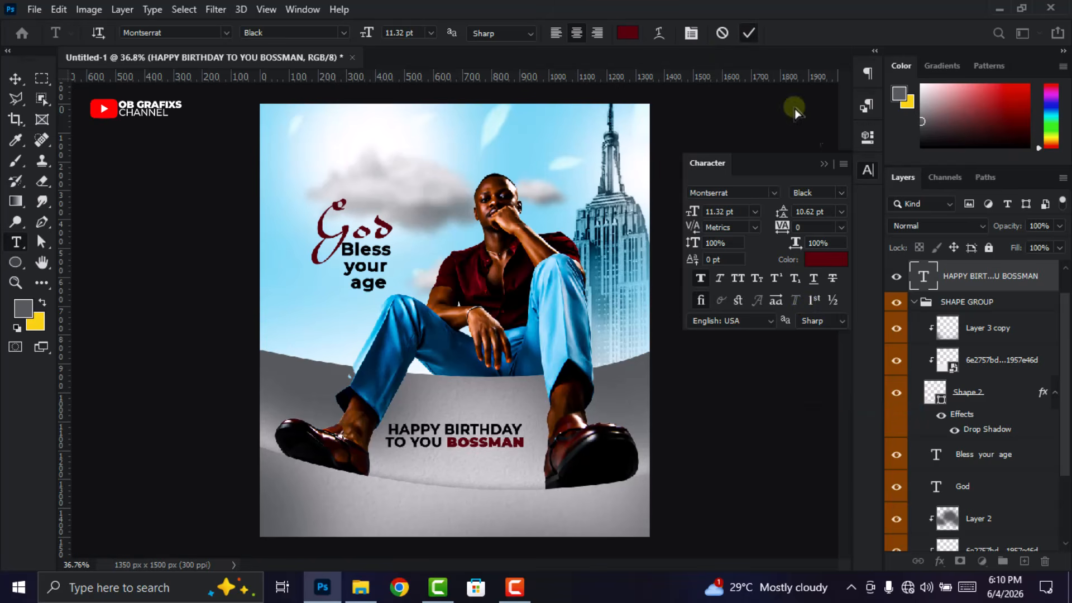
click(868, 170)
click(15, 79)
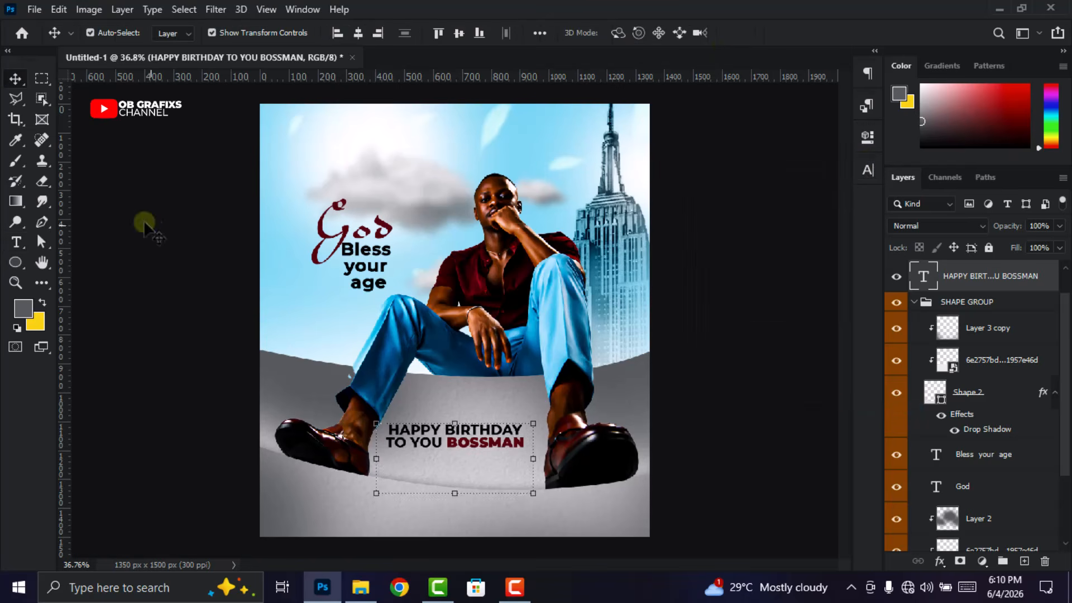
click(144, 224)
key(ctrl+0)
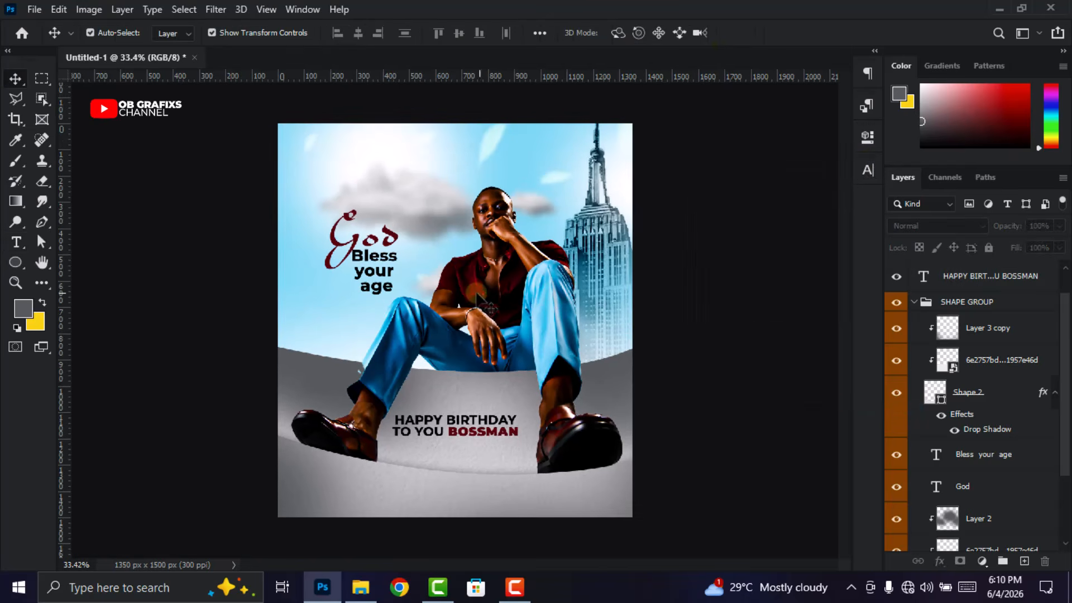
Collapse SHAPE GROUP, group the birthday text with the seated man's layer, and give the new group a yellow colour label.
click(914, 302)
click(958, 316)
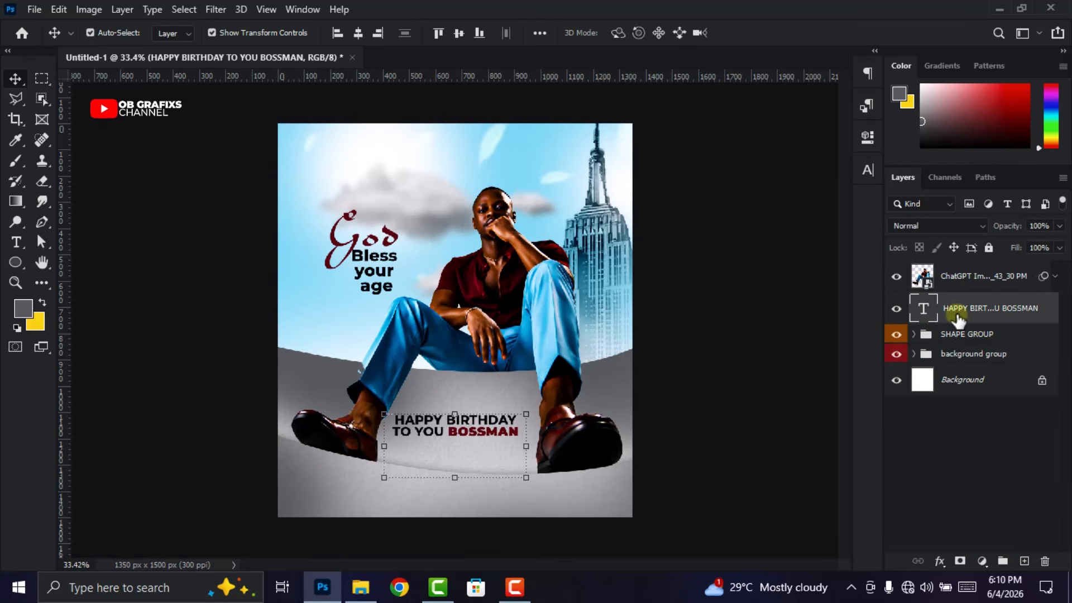
shift+click(971, 279)
drag(1005, 316, 1003, 560)
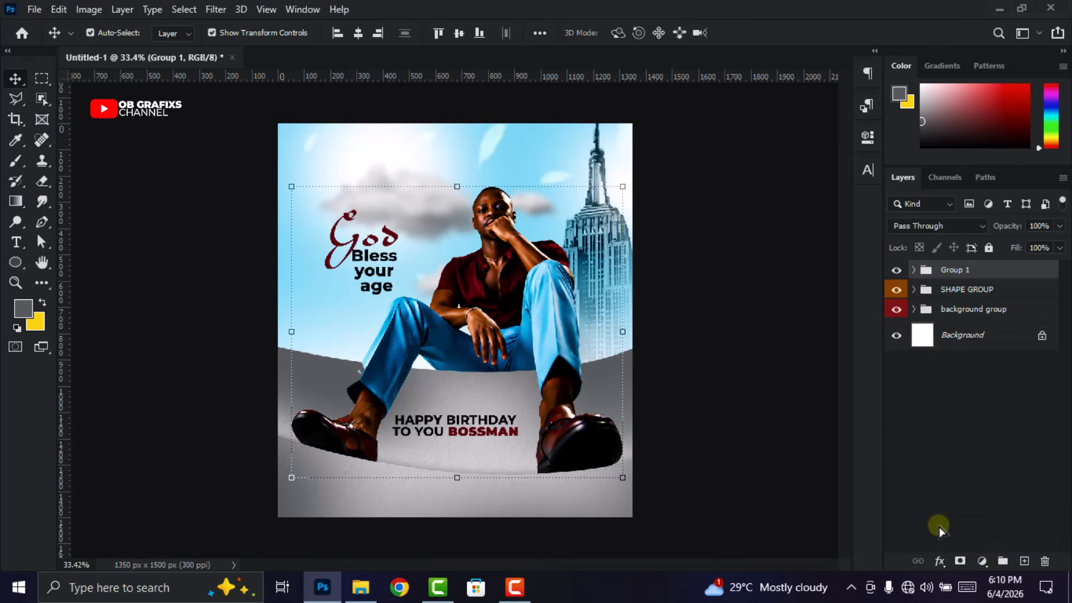
right_click(977, 272)
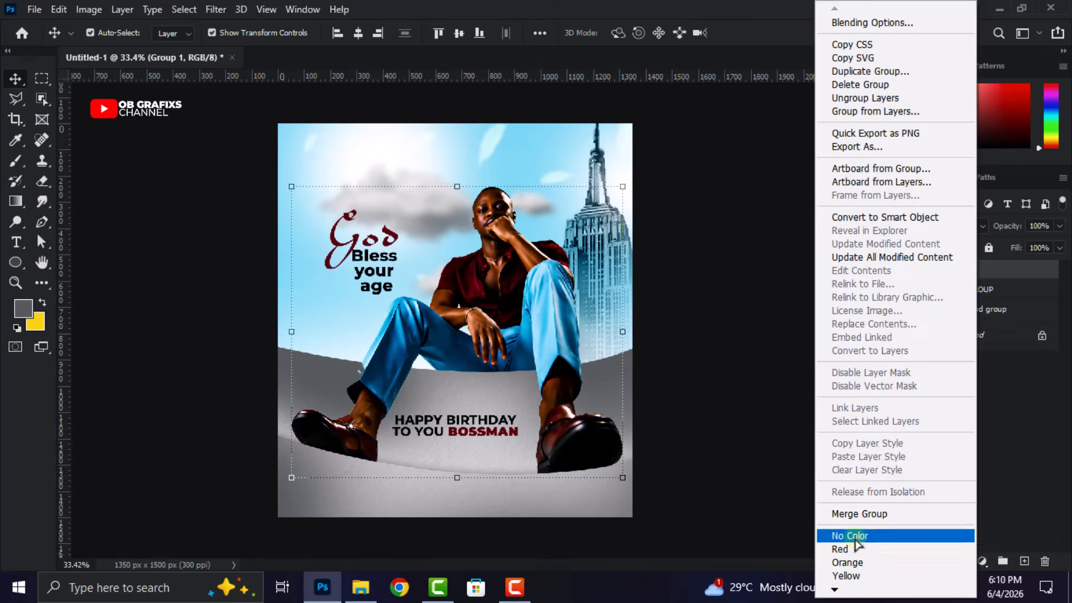
click(846, 575)
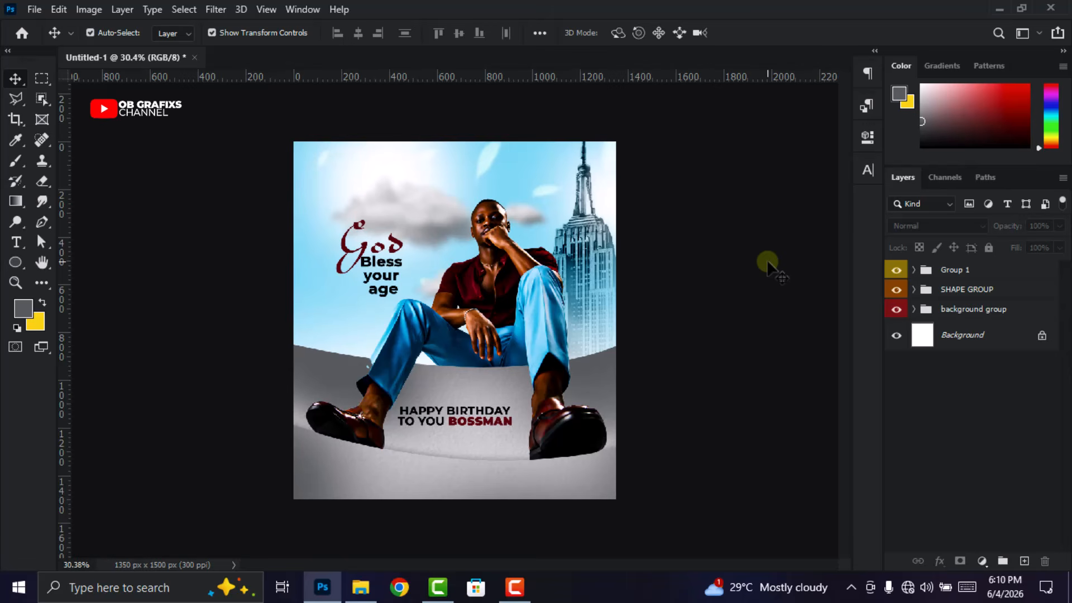